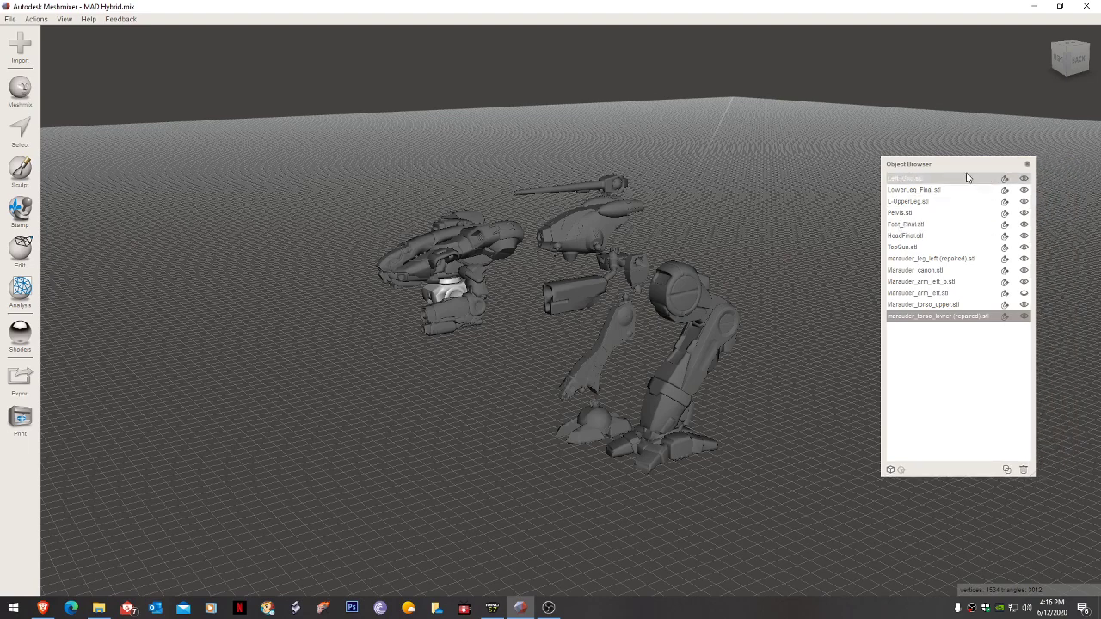
Examine the two mechs' torsos, arms, guns and legs from several angles, moving the object list clear of the models.
left_click_drag(960, 164, 941, 69)
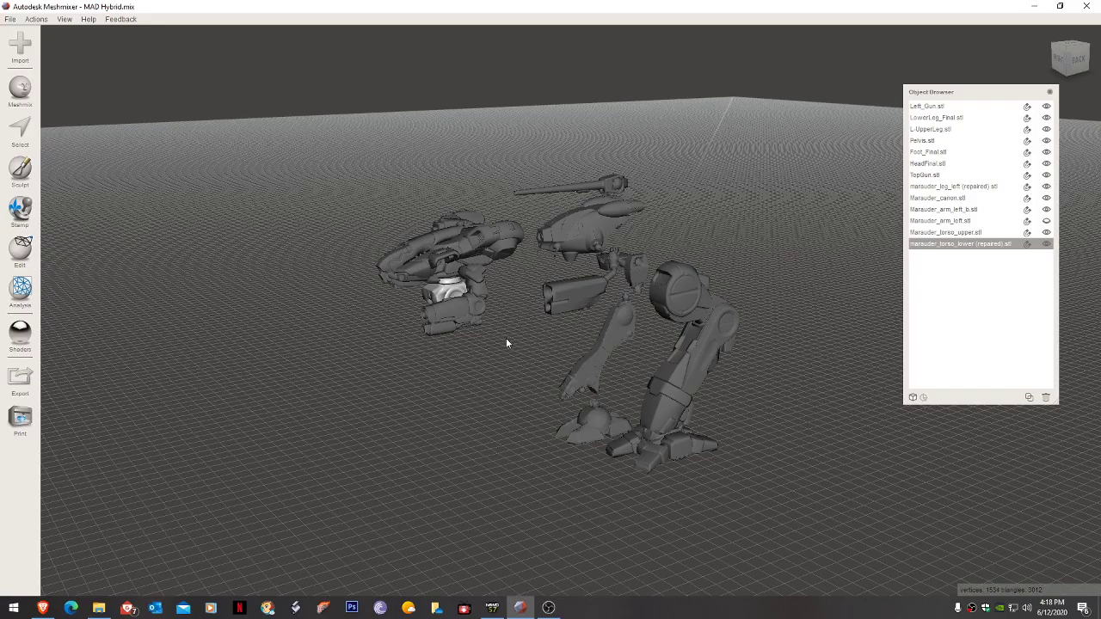
right_click_drag(506, 342, 579, 304)
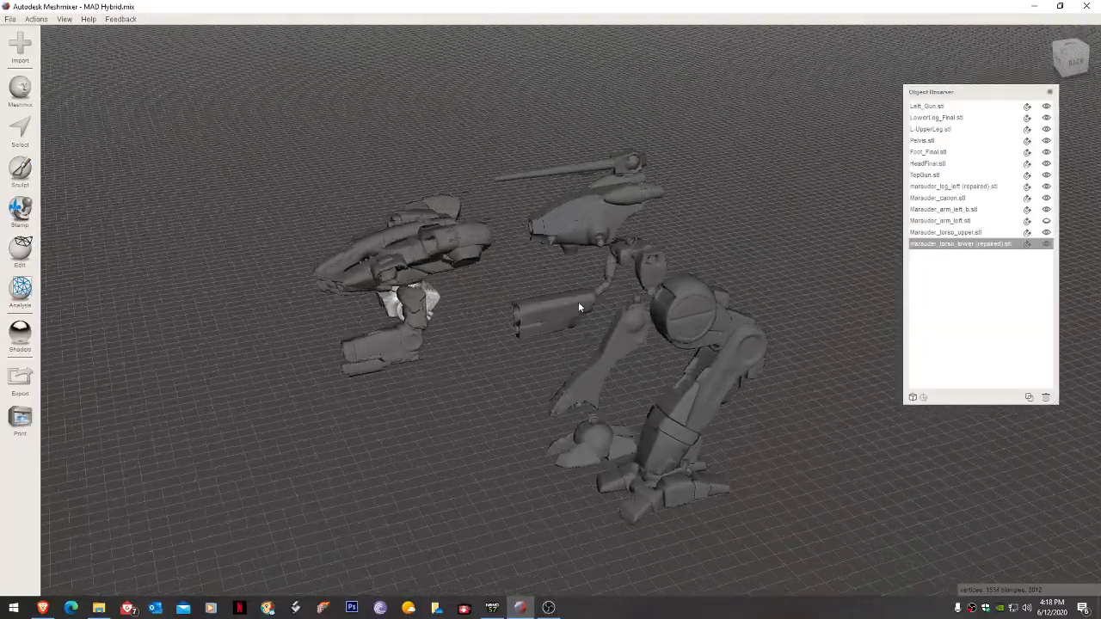
scroll(579, 307, "up", 5)
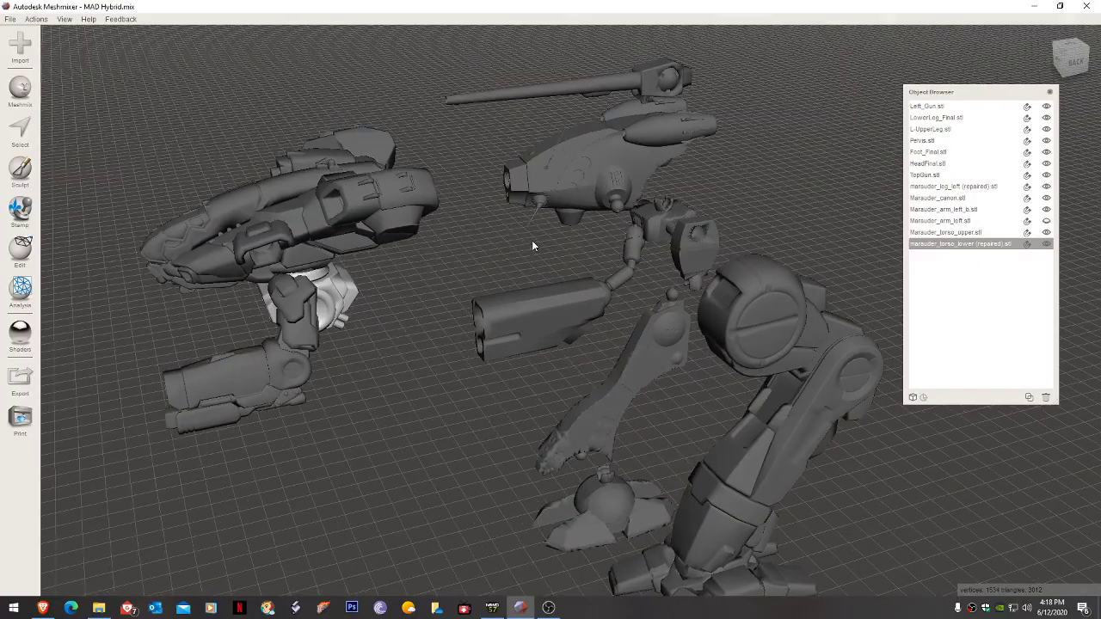
right_click_drag(531, 246, 667, 201)
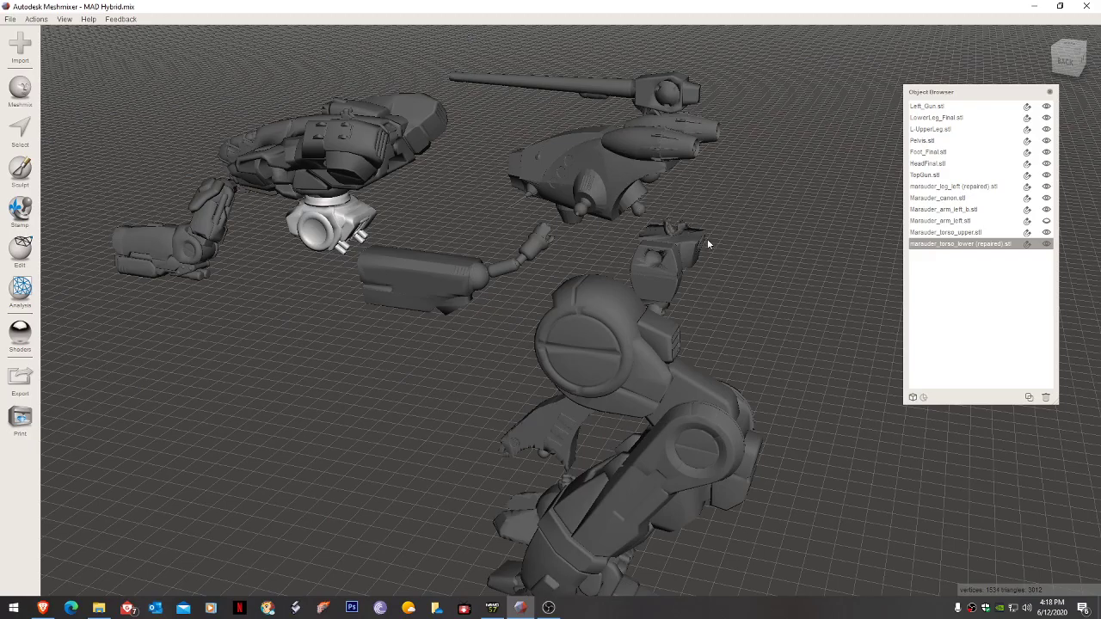
right_click_drag(708, 244, 844, 227)
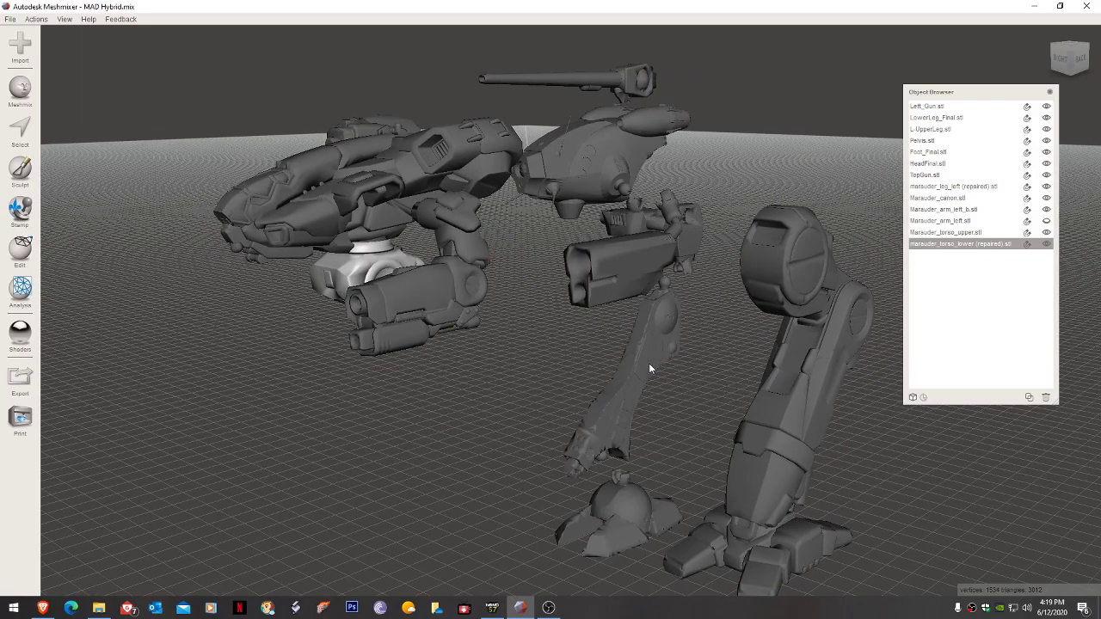
right_click_drag(410, 273, 474, 297)
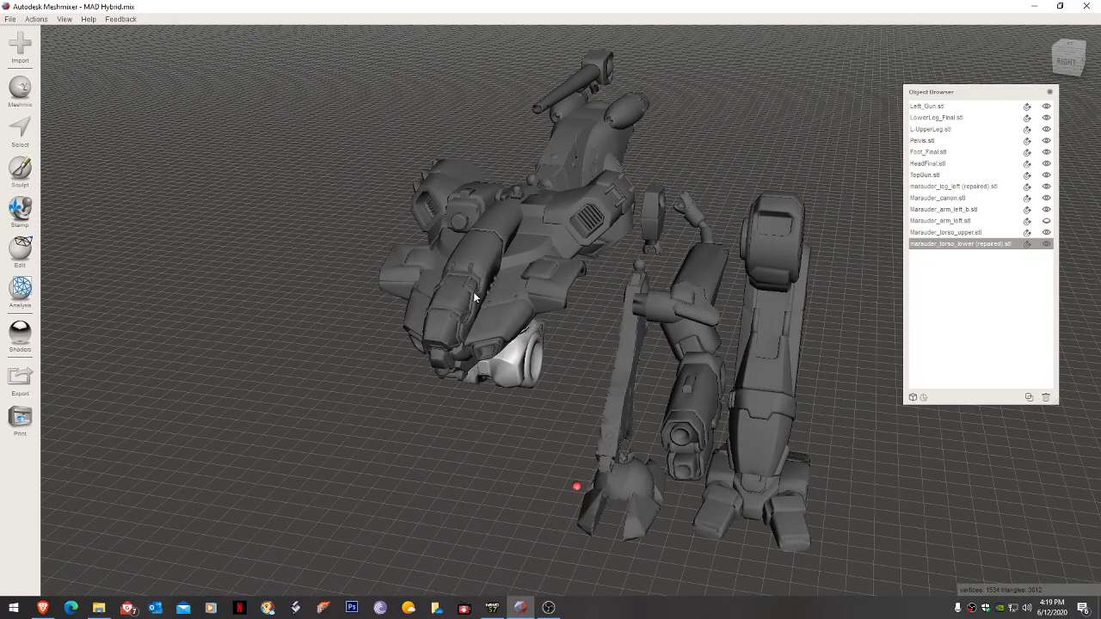
right_click_drag(473, 296, 430, 274)
right_click_drag(421, 286, 415, 284)
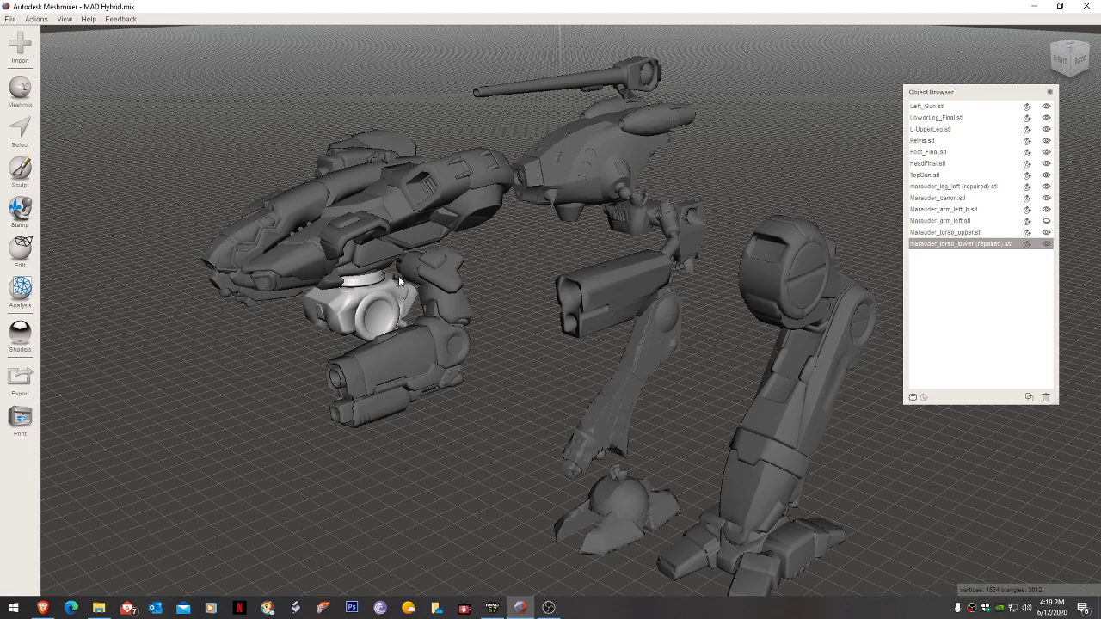
right_click_drag(498, 283, 490, 290)
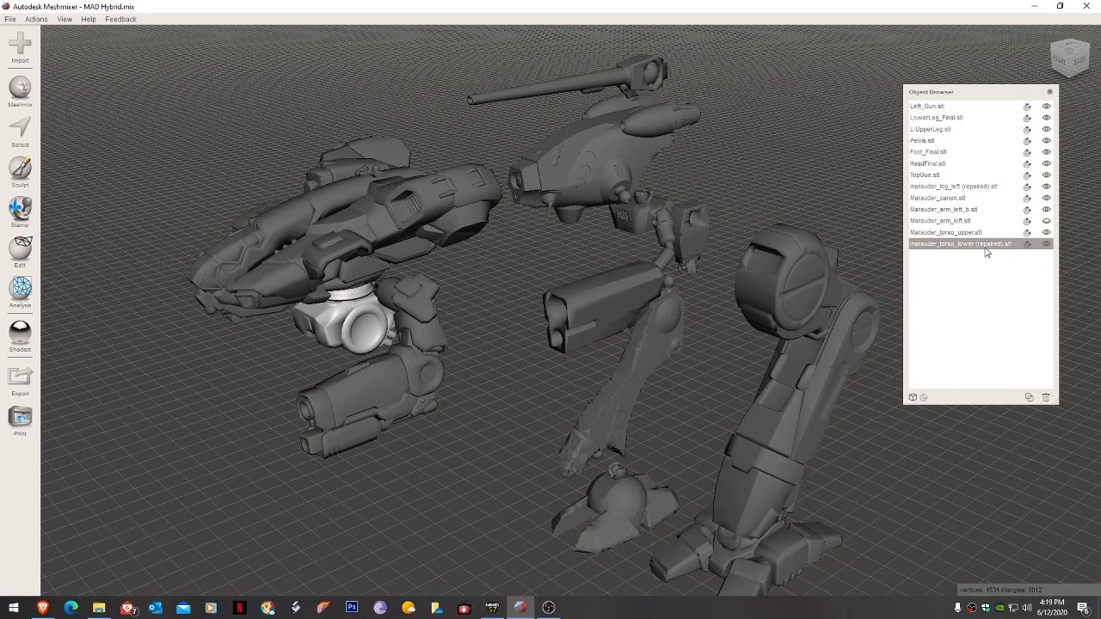
Hide the Marauder lower torso, the Marauder_arm_left_b arm and the Left_Gun part.
left_click(1046, 245)
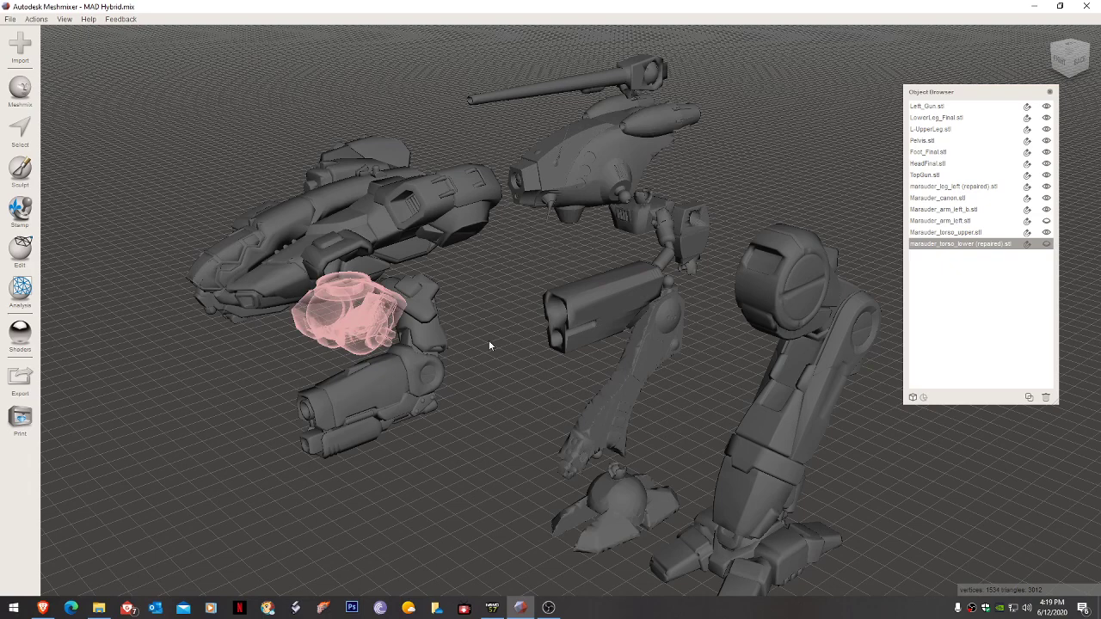
left_click(424, 345)
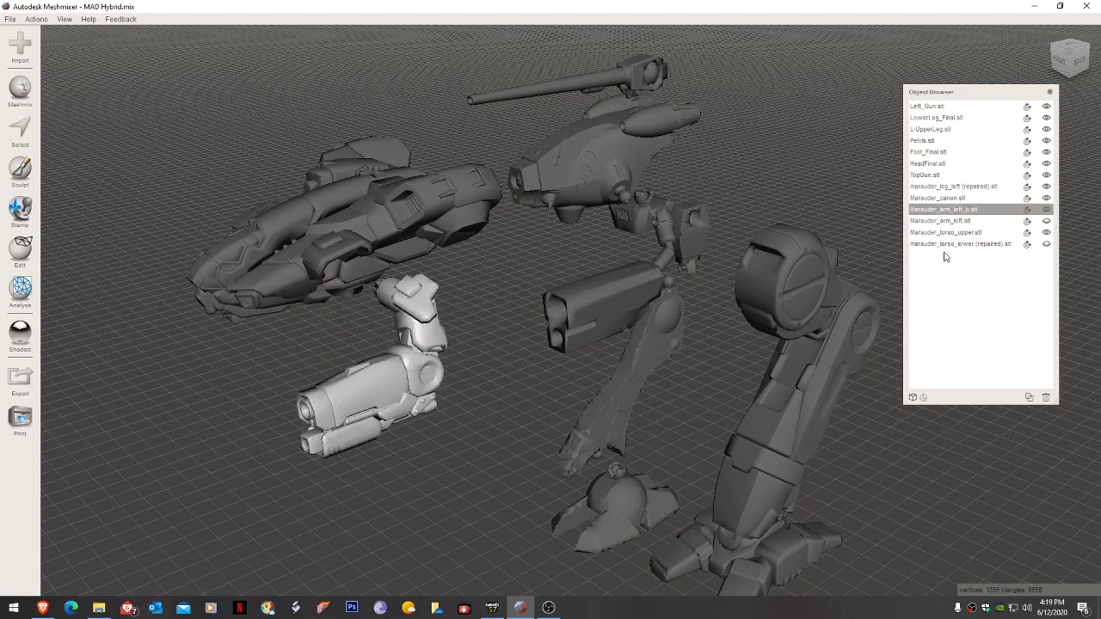
left_click(1046, 209)
left_click(610, 286)
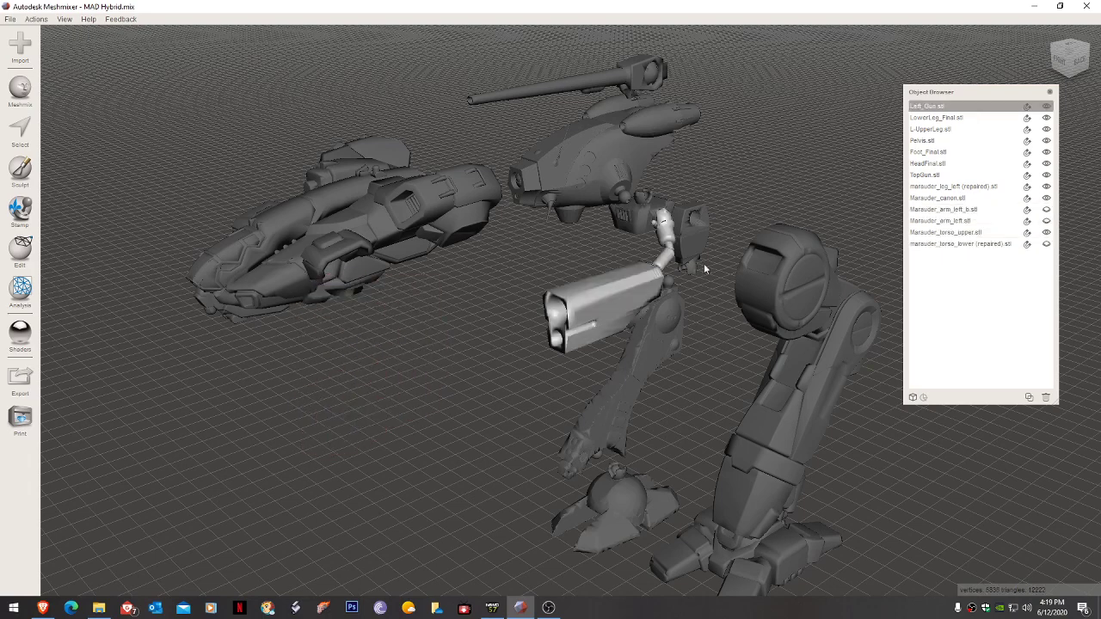
left_click(1046, 106)
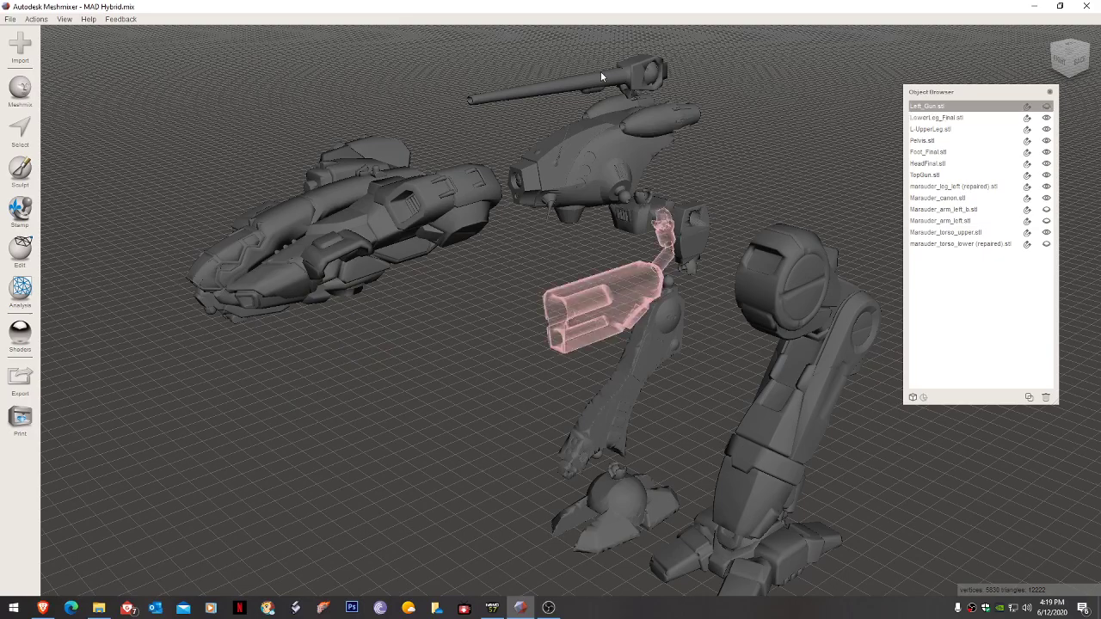
Separate the Marauder upper torso into individual shells.
left_click(589, 171)
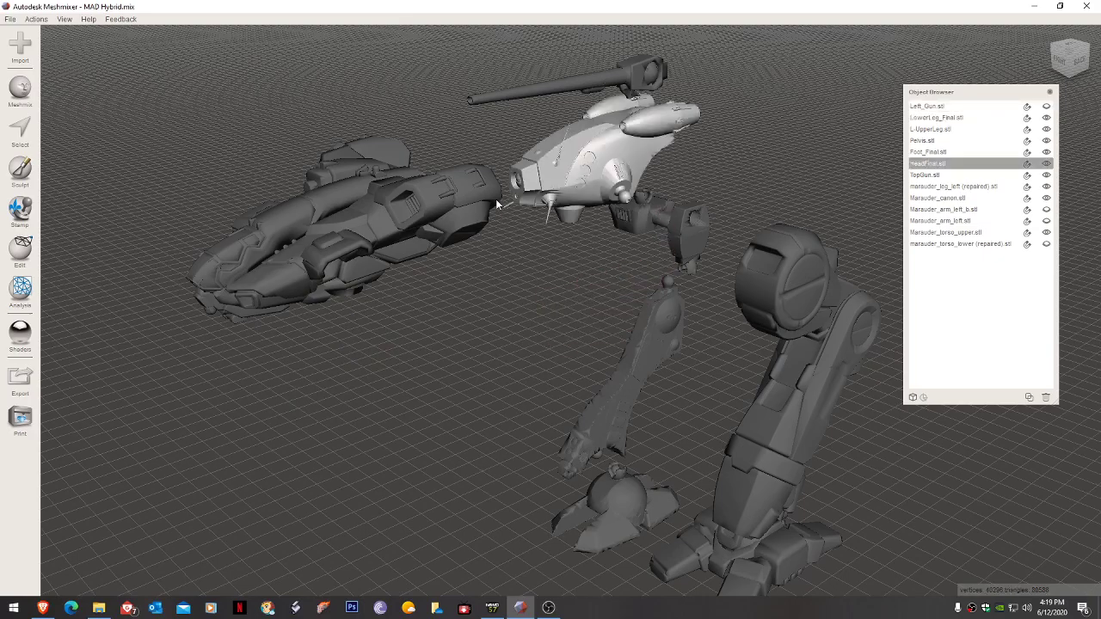
left_click(381, 214)
right_click_drag(319, 209, 509, 283)
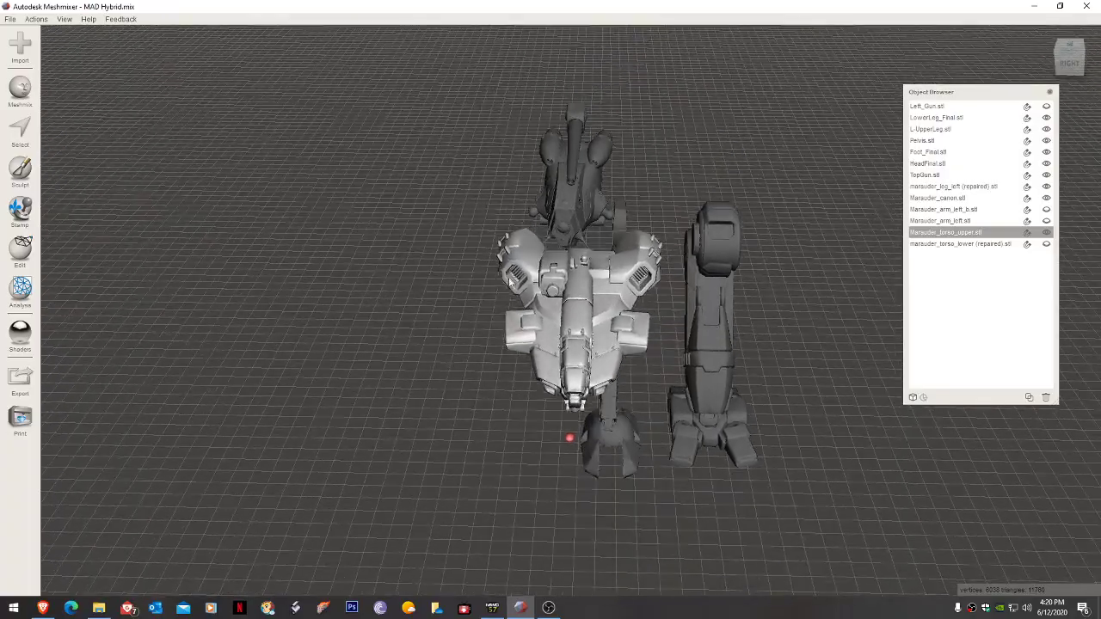
scroll(594, 311, "up", 2)
right_click_drag(594, 311, 550, 268)
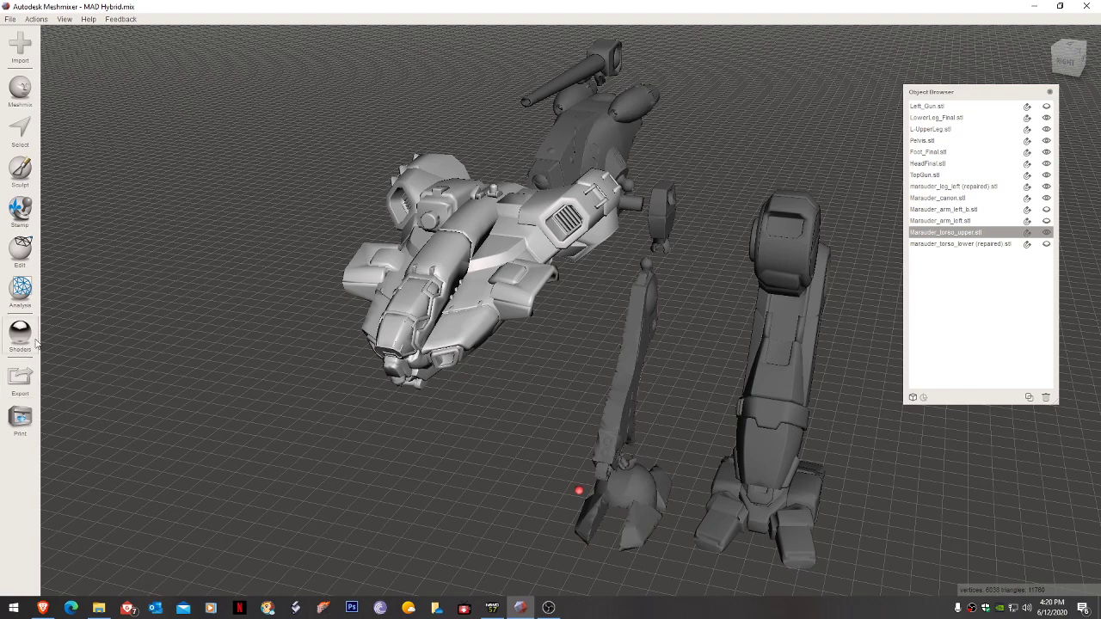
left_click(26, 249)
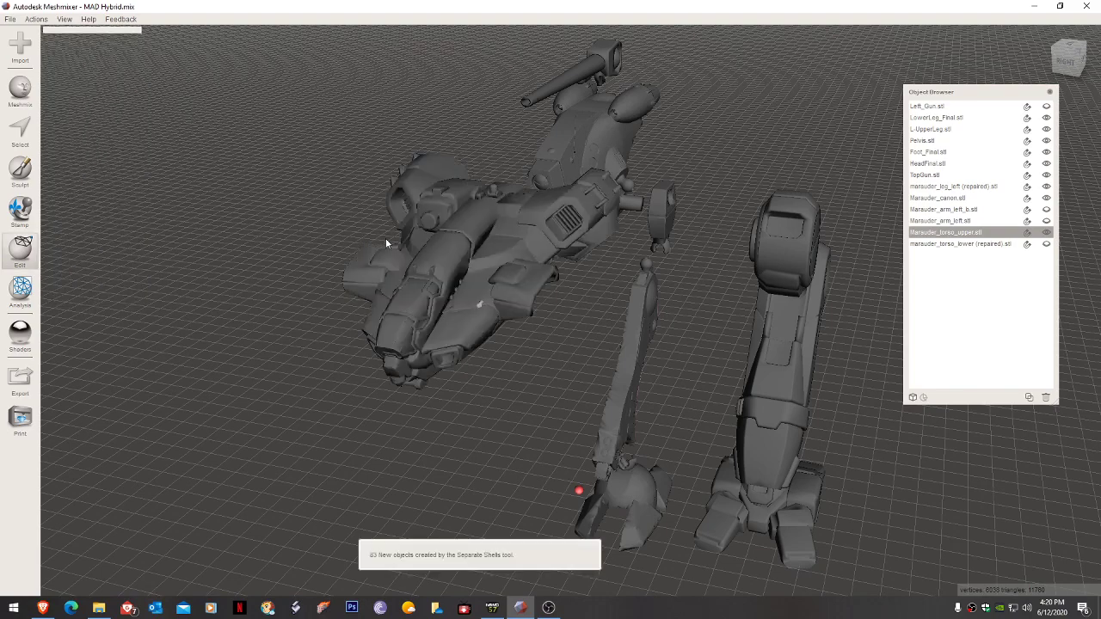
Delete the shells of the small gun mount beside the central fuselage on top of the Marauder upper torso.
left_click(440, 211)
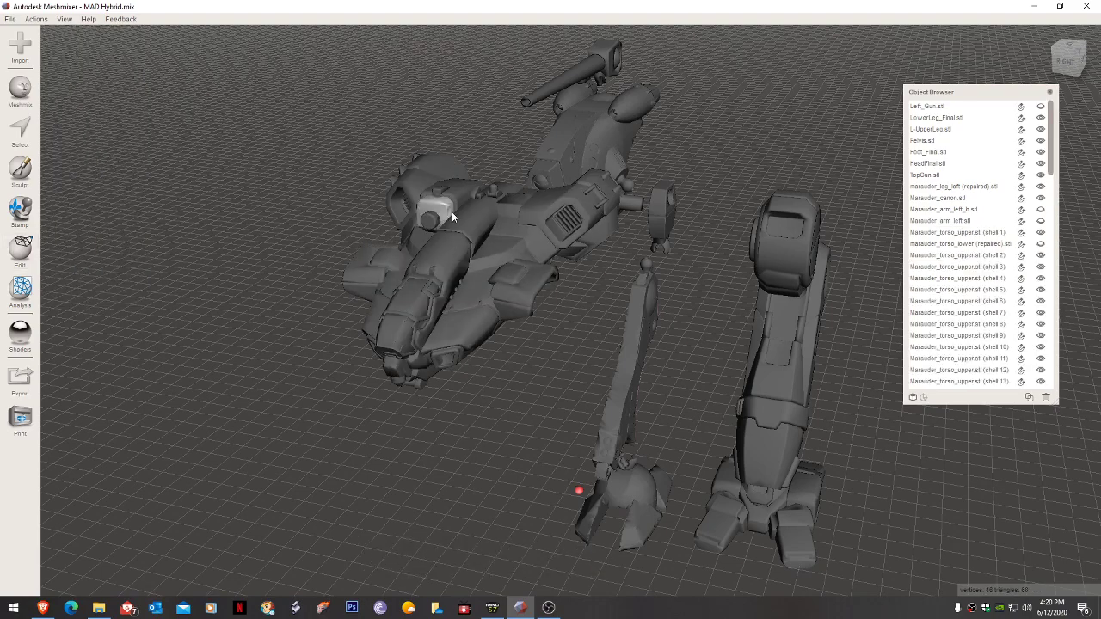
right_click_drag(451, 211, 475, 220)
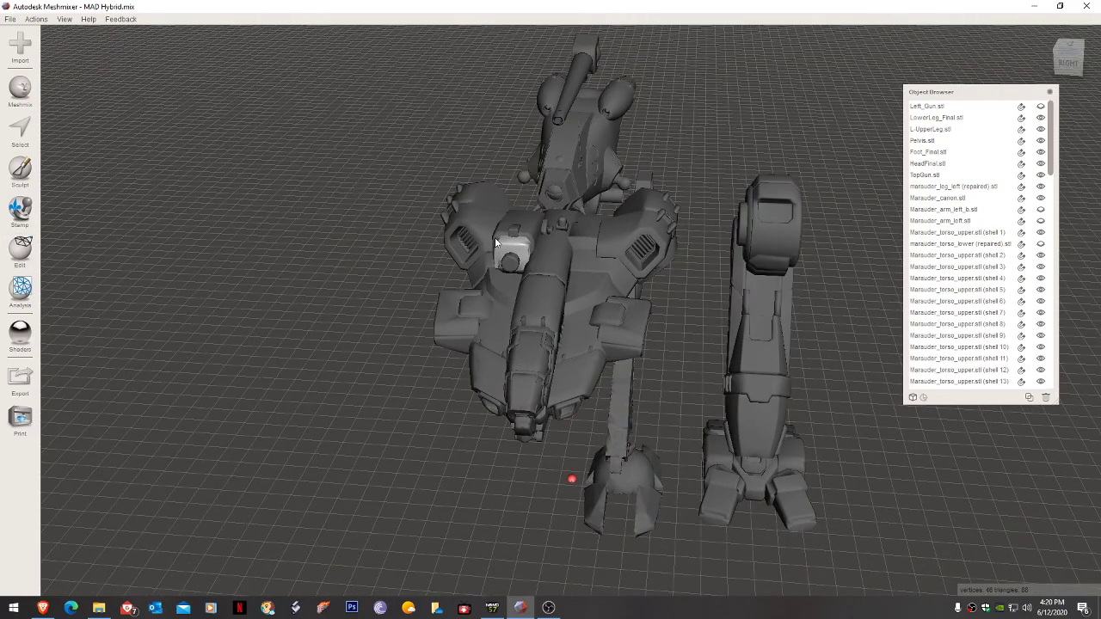
left_click(513, 265)
key("Delete")
left_click(514, 254)
key("Delete")
left_click(513, 239)
key("Delete")
right_click_drag(600, 276, 602, 302)
scroll(593, 294, "up", 3)
left_click(581, 288)
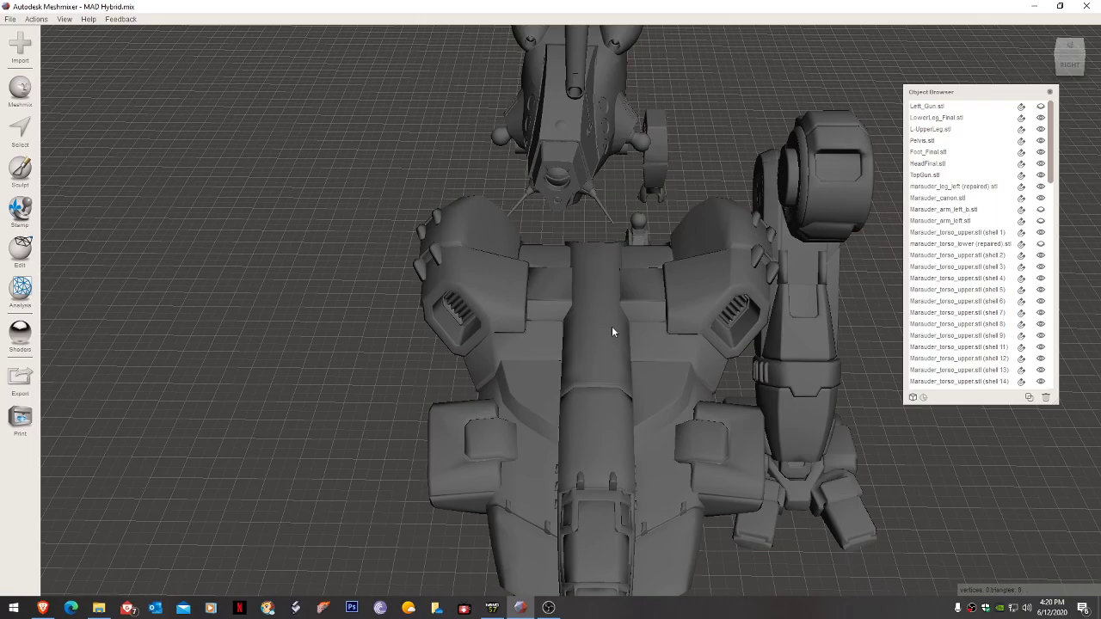
Move the HeadFinal part about 122.3 mm along its Z axis onto the Marauder upper torso.
scroll(611, 326, "down", 3)
right_click_drag(611, 326, 605, 294)
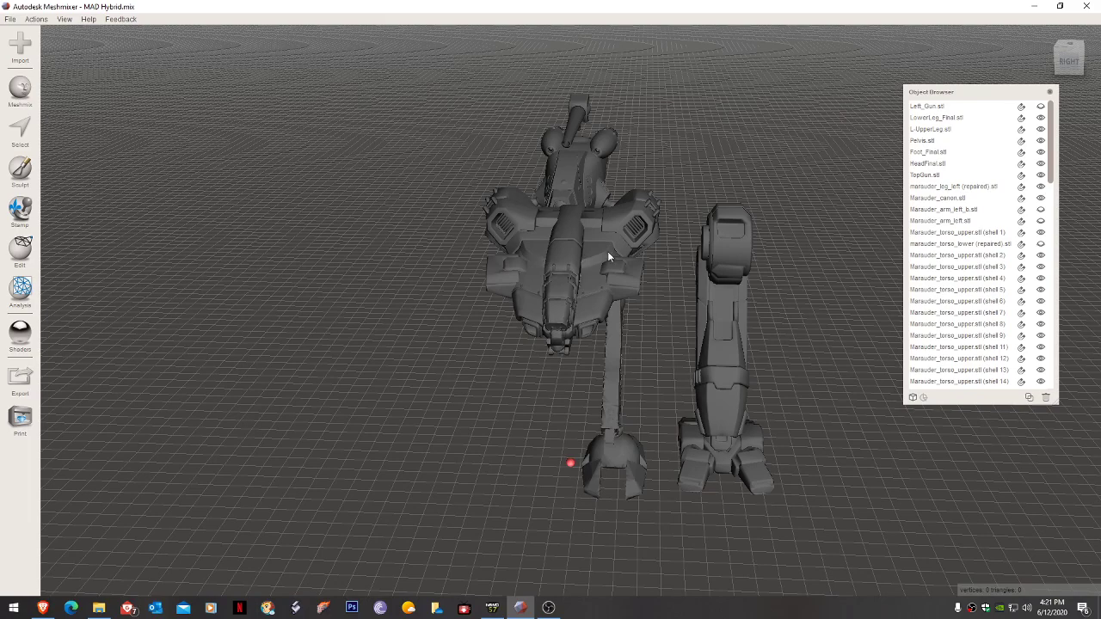
right_click_drag(611, 249, 556, 250)
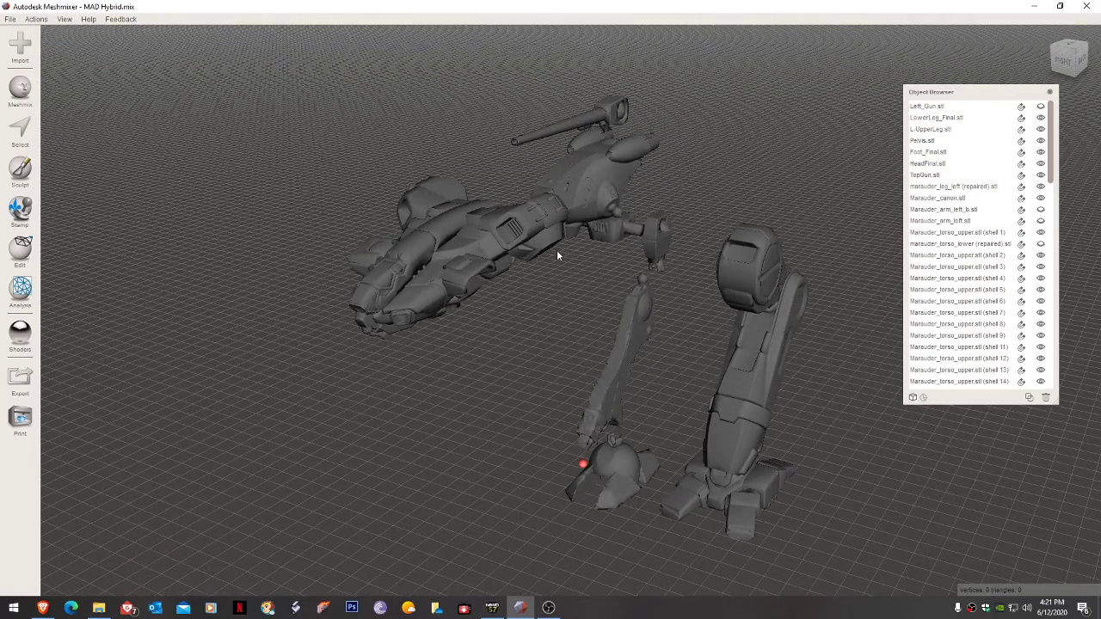
left_click(590, 187)
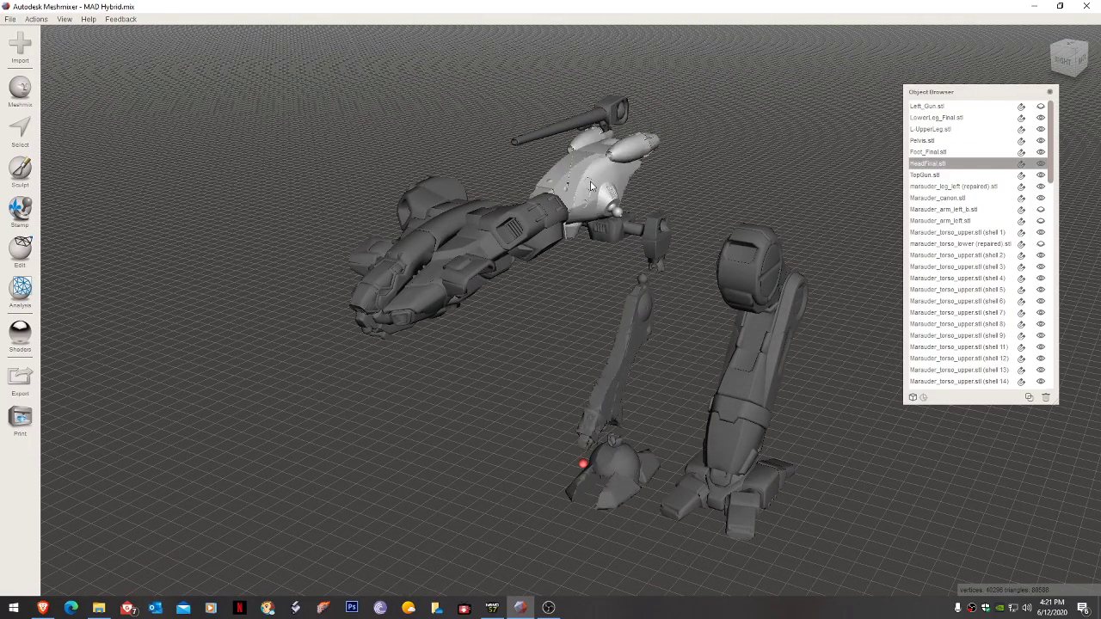
key("ctrl+t")
left_click_drag(583, 194, 416, 291)
Align the head with the torso's centreline by shifting it about 6.5 mm in X and rotating it about 2.7° around Y.
right_click_drag(416, 291, 508, 274)
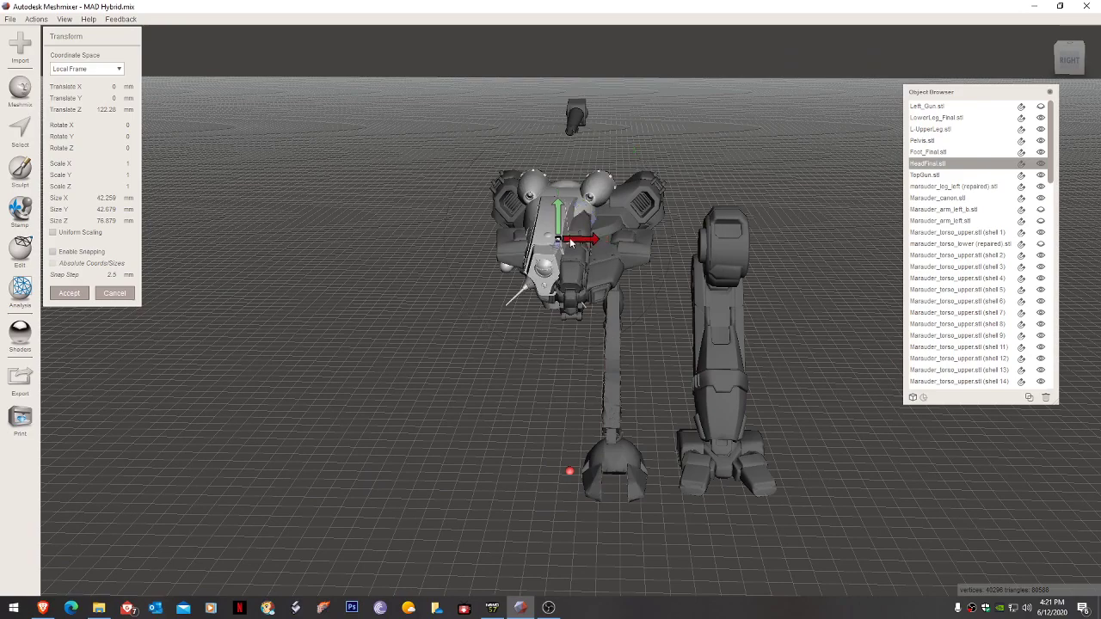
left_click_drag(570, 243, 592, 241)
right_click_drag(591, 241, 599, 298)
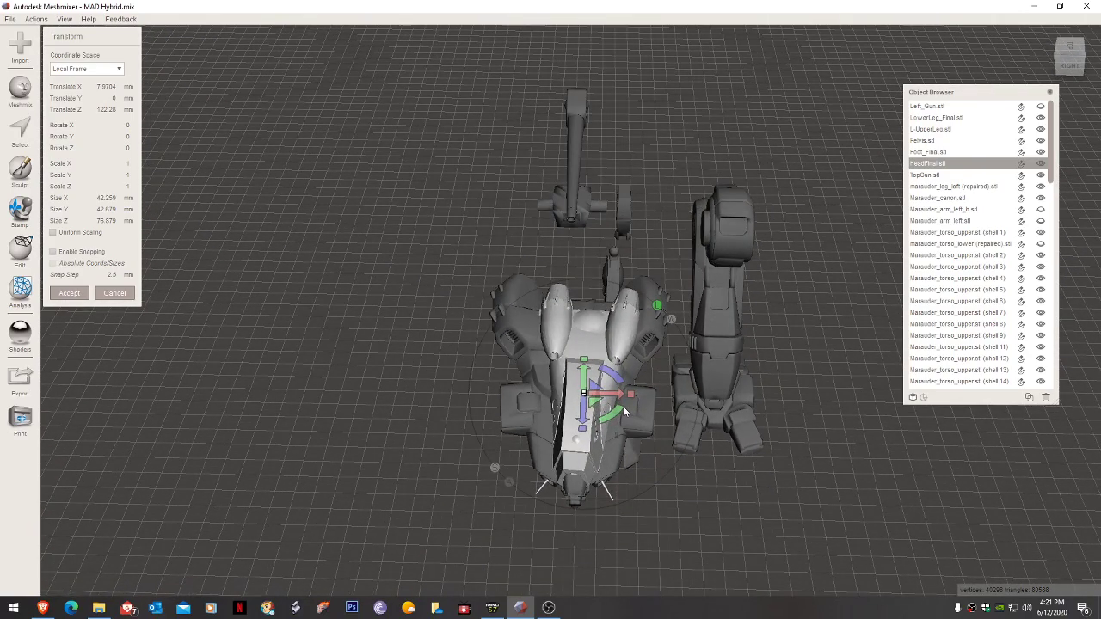
left_click_drag(616, 413, 607, 395)
Raise the head about 13.4 mm in Y above the torso and accept the transform.
right_click_drag(607, 395, 606, 322)
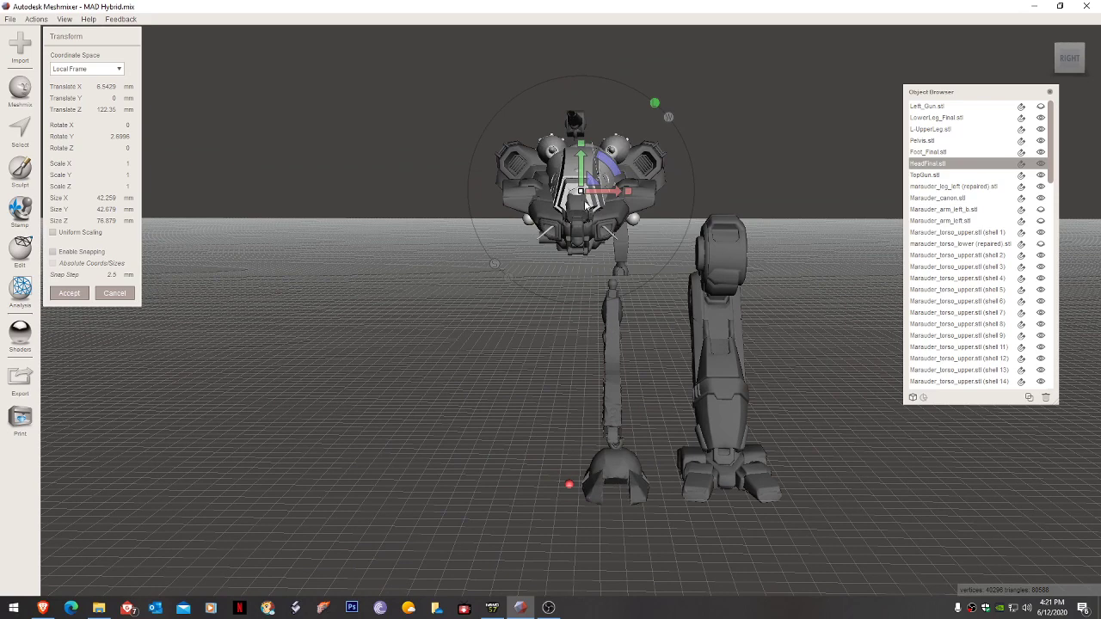
left_click_drag(581, 160, 583, 124)
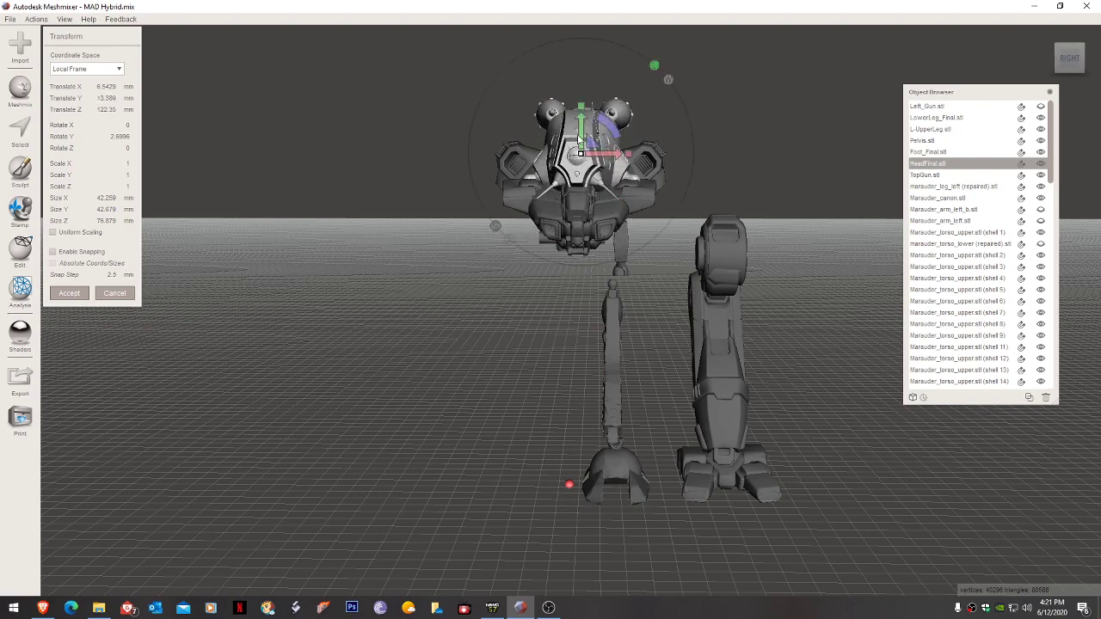
left_click(68, 293)
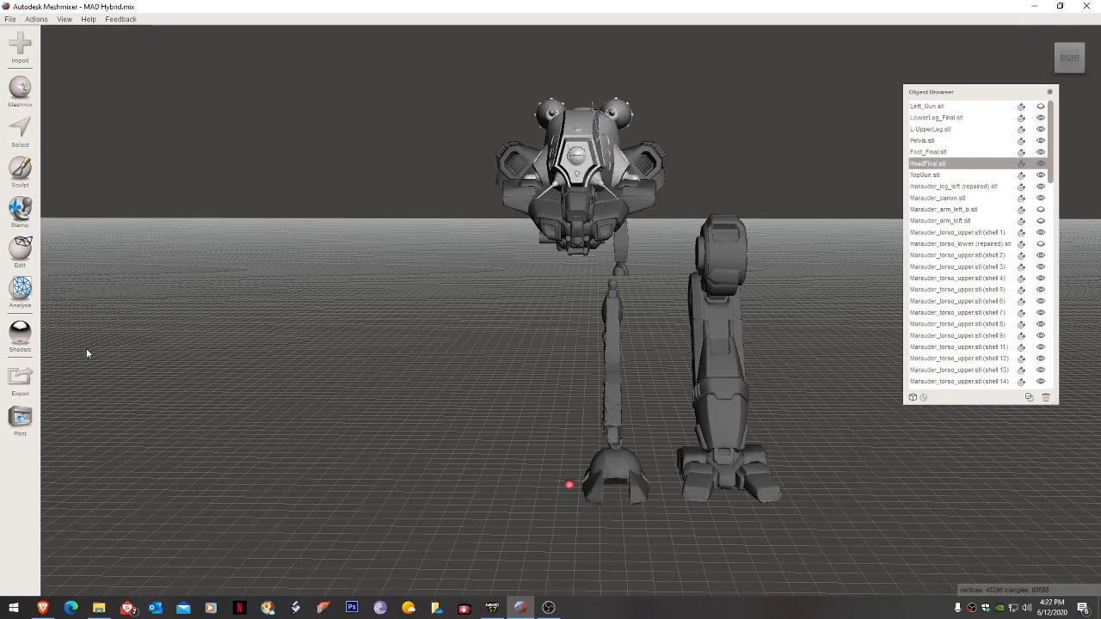
Try to separate the HeadFinal part into shells.
left_click(18, 251)
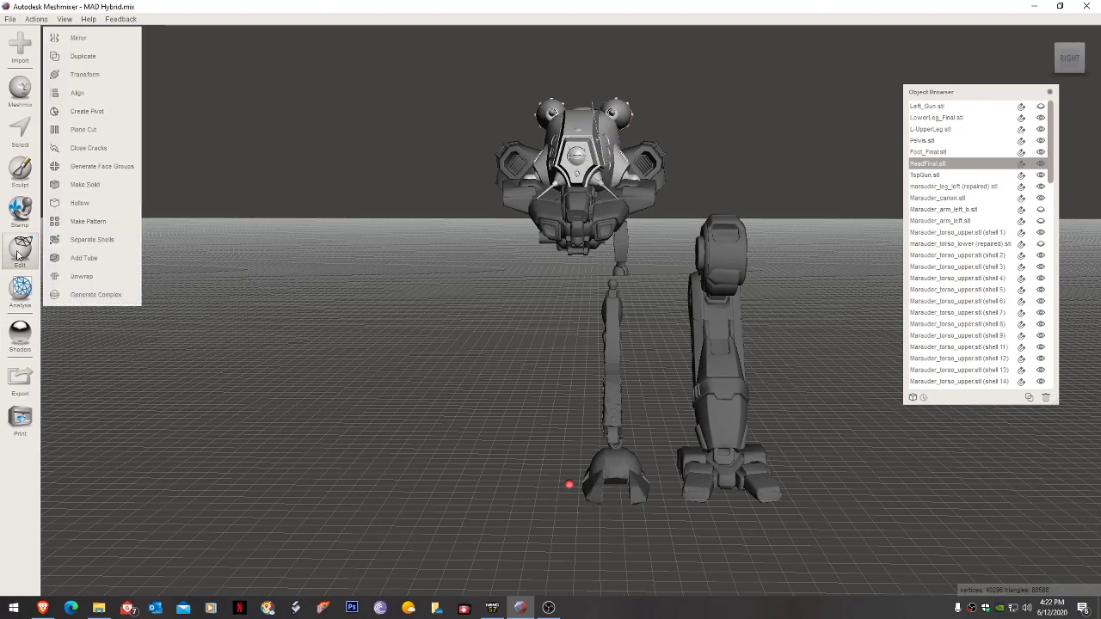
left_click(114, 241)
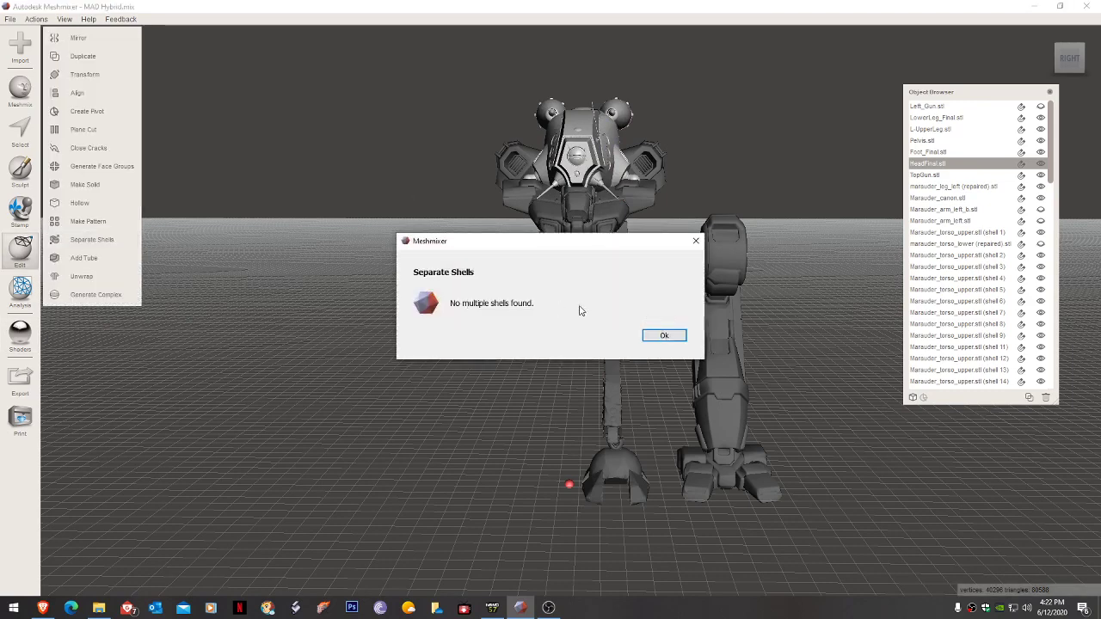
left_click(674, 336)
Lower the HeadFinal part about 17.4 mm along Y into the Marauder upper torso.
right_click_drag(596, 145, 598, 164)
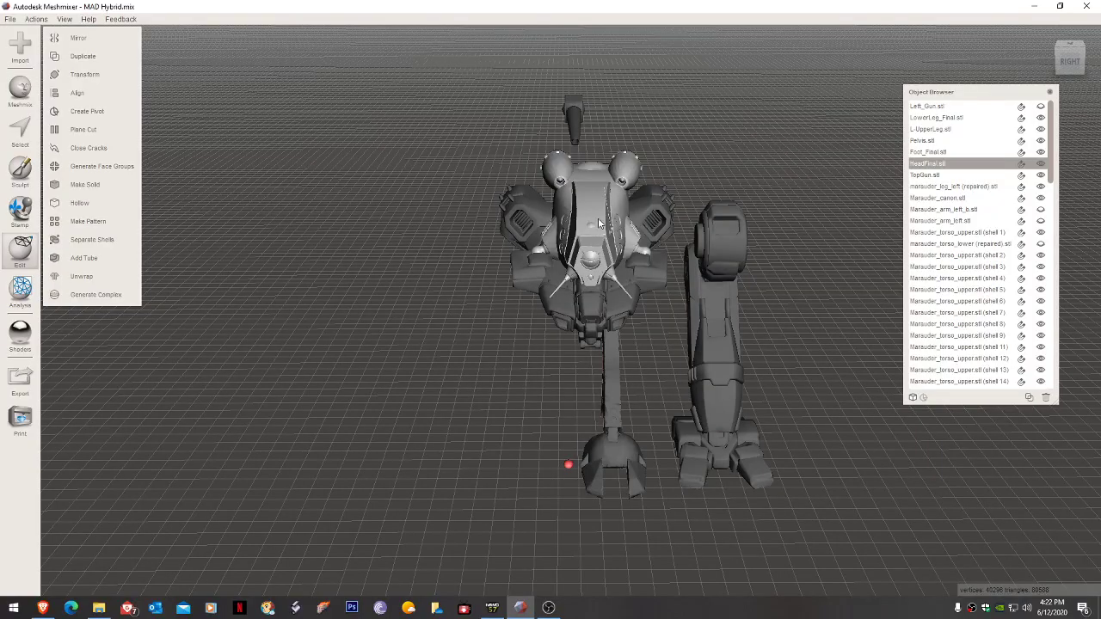
right_click_drag(600, 222, 600, 245)
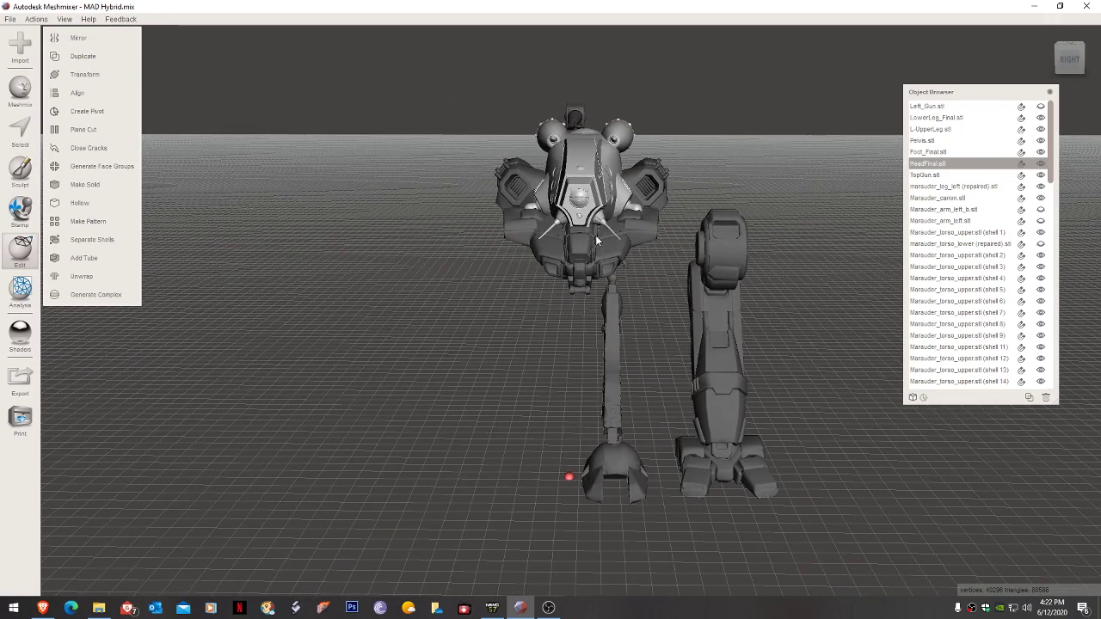
key("t")
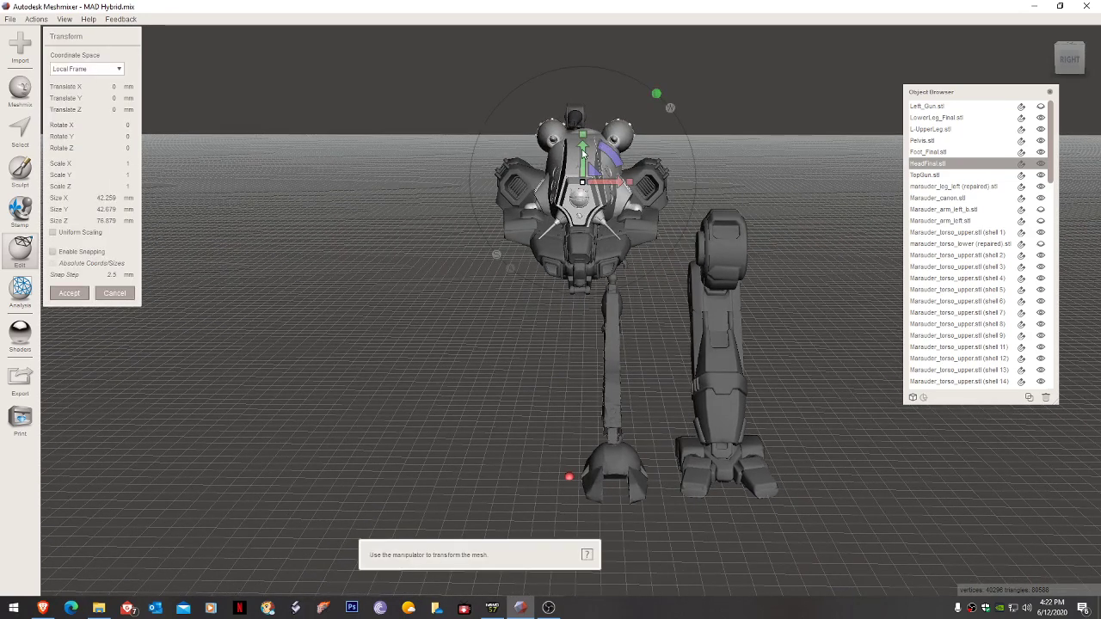
left_click_drag(583, 159, 585, 201)
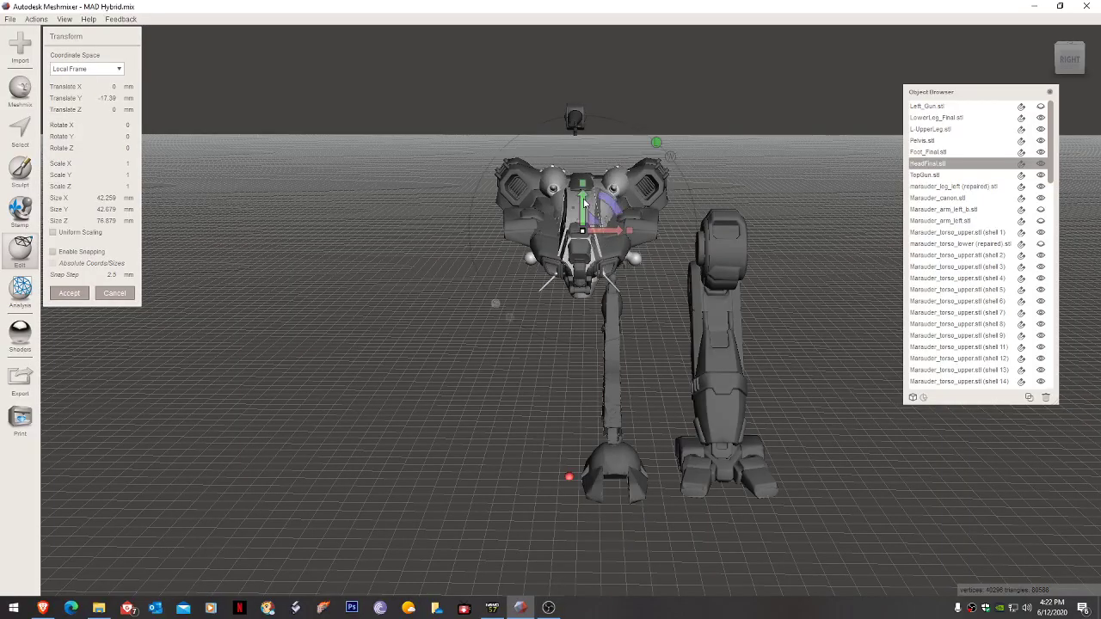
right_click_drag(585, 203, 585, 235)
right_click_drag(625, 342, 585, 322)
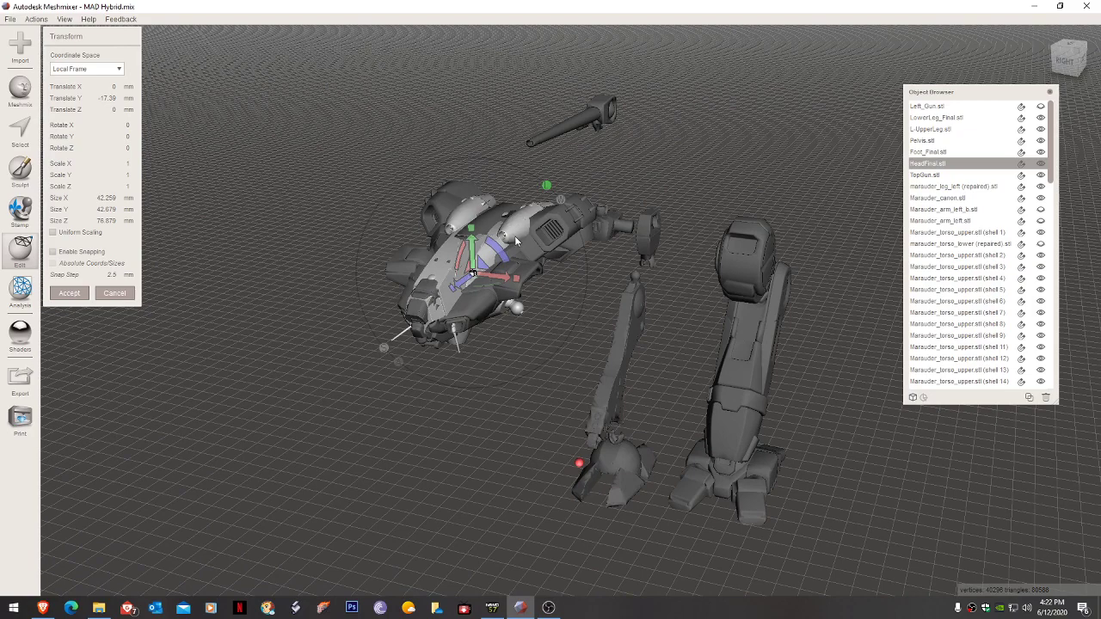
right_click_drag(547, 227, 559, 218)
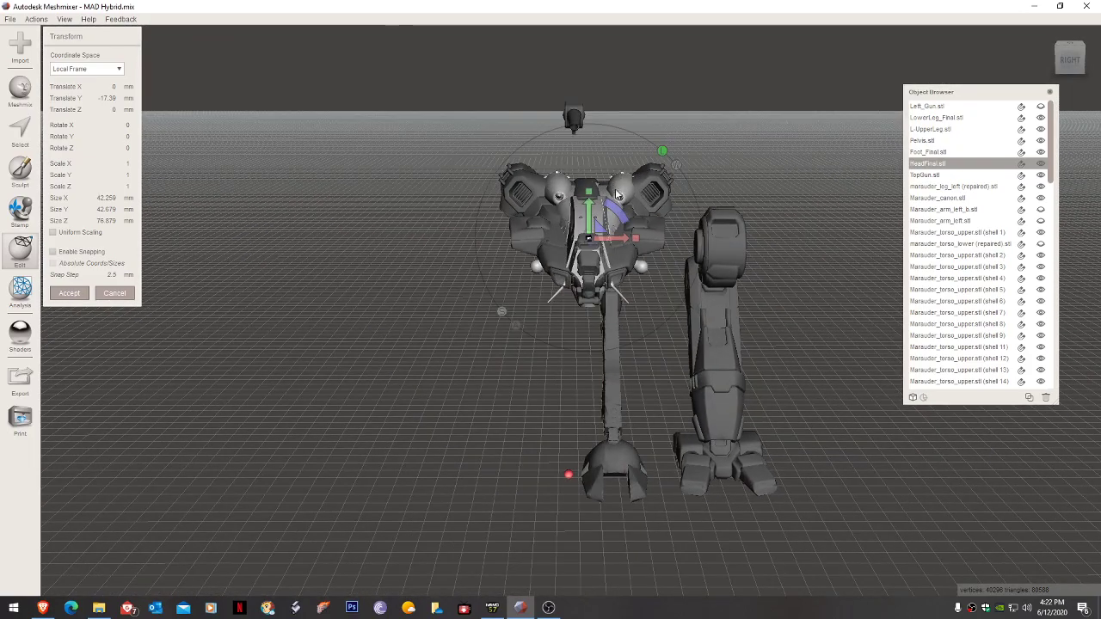
right_click_drag(618, 186, 612, 199)
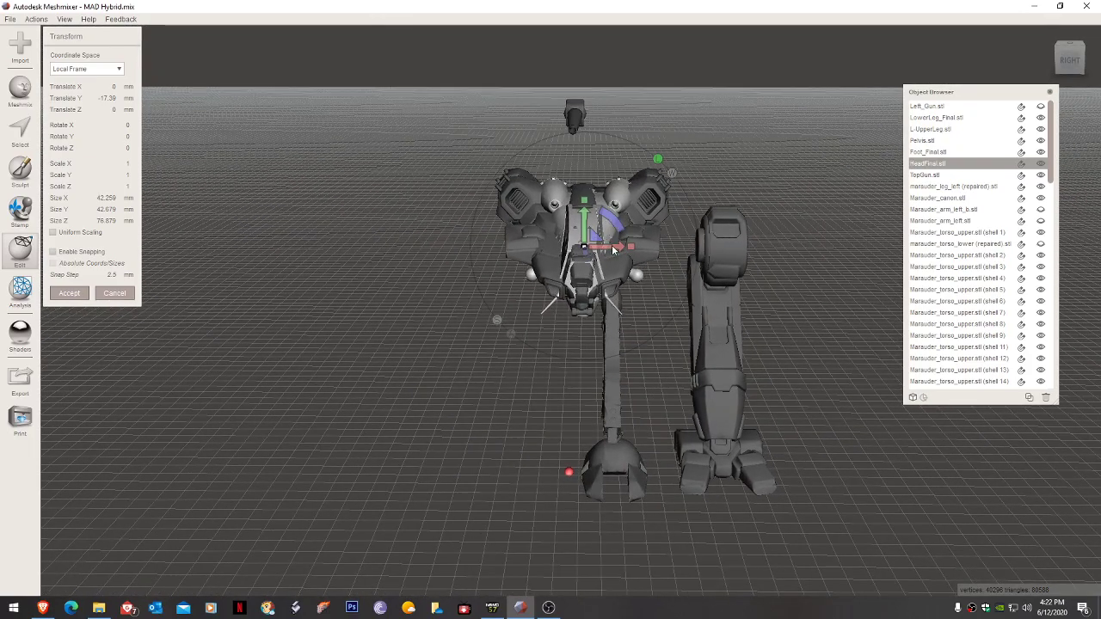
Shift the HeadFinal part about 3 mm along Z within the torso and accept the transform.
left_click_drag(613, 250, 613, 247)
right_click_drag(613, 247, 382, 251)
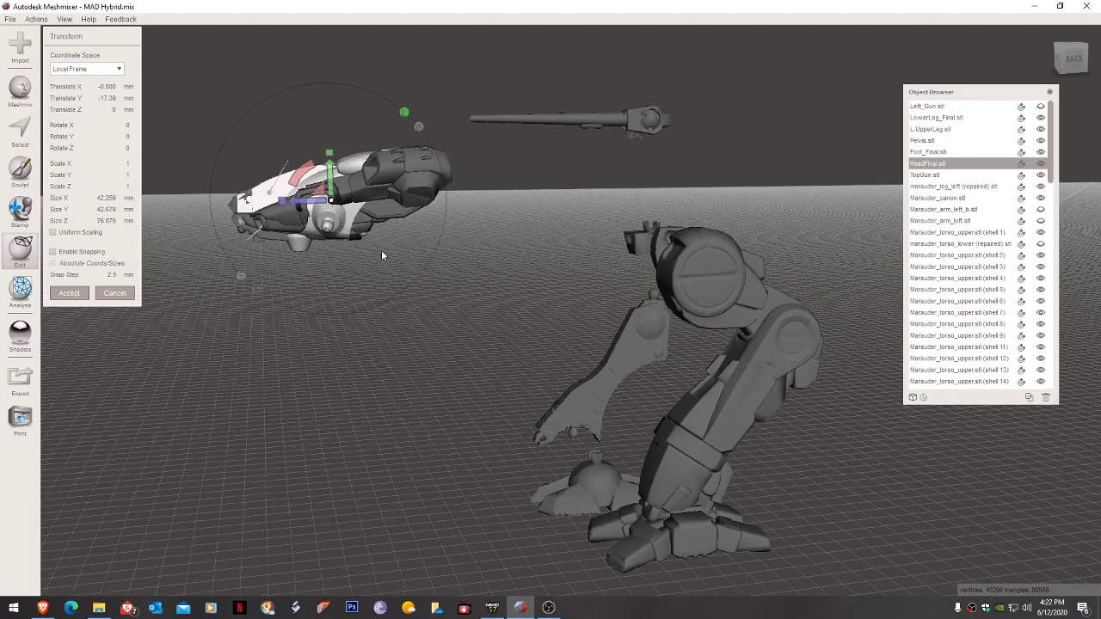
mouse_move(305, 201)
left_mouse_down()
mouse_move(298, 207)
mouse_move(315, 204)
left_mouse_up()
mouse_move(315, 205)
right_mouse_down()
mouse_move(467, 204)
mouse_move(373, 213)
mouse_move(445, 200)
mouse_move(435, 191)
mouse_move(328, 207)
right_mouse_up()
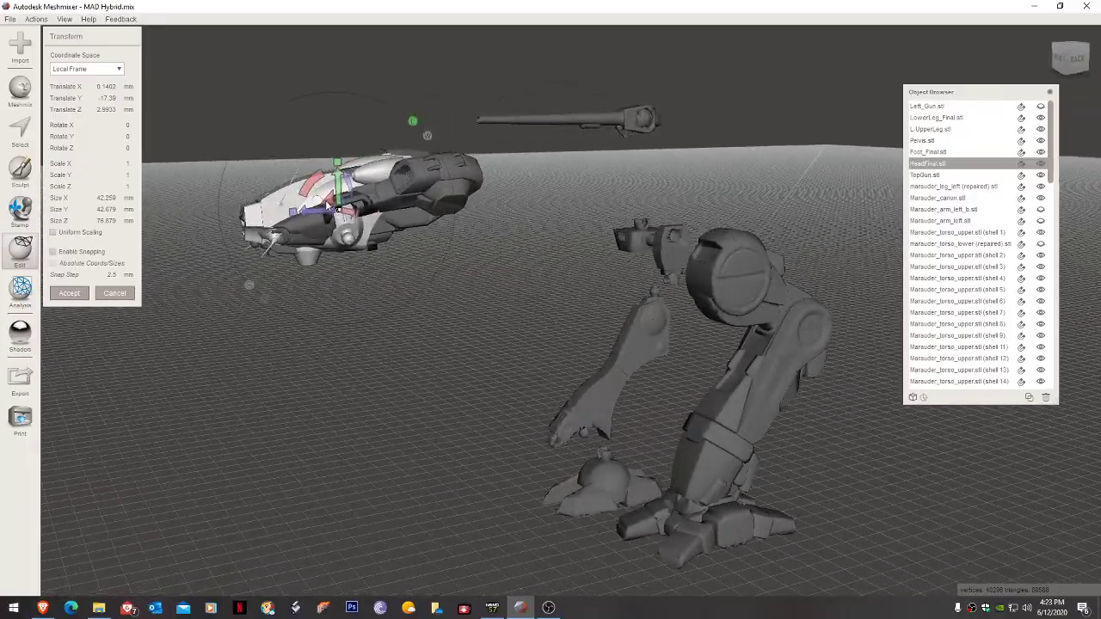
left_click(70, 293)
Duplicate the HeadFinal part and hide the original head.
right_click_drag(209, 243, 409, 249)
scroll(321, 252, "up", 3)
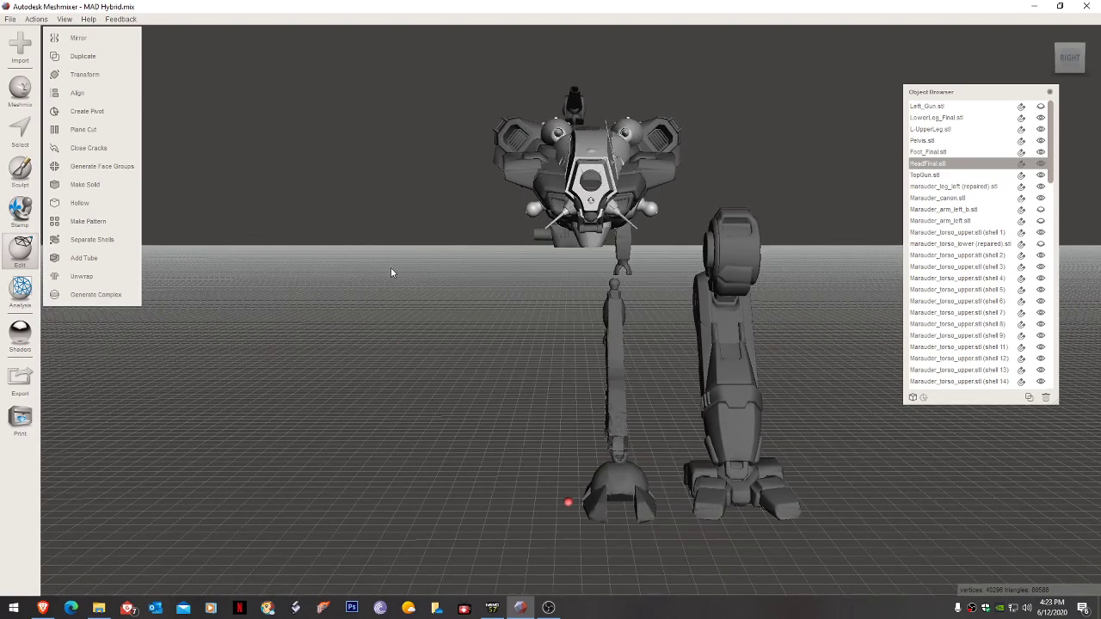
right_click_drag(480, 223, 478, 229)
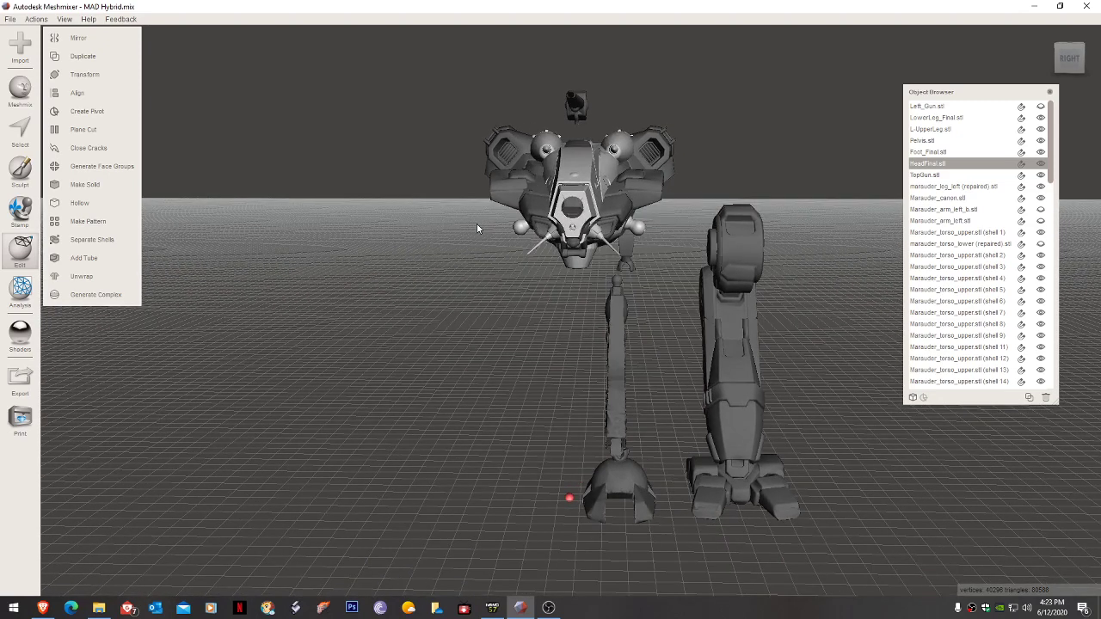
left_click(90, 57)
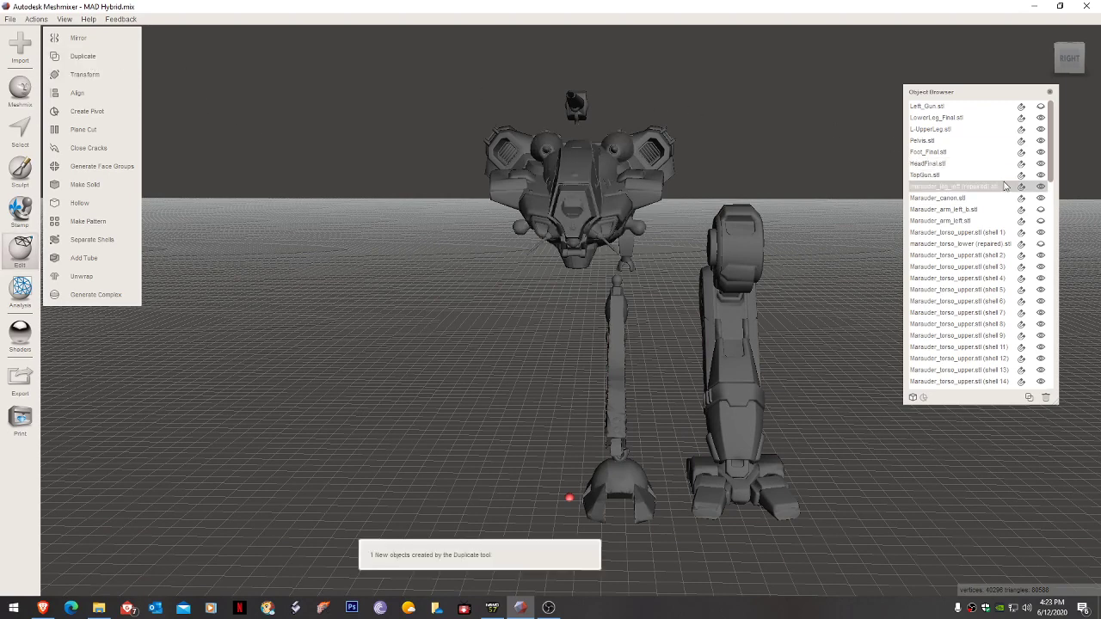
left_click(1040, 165)
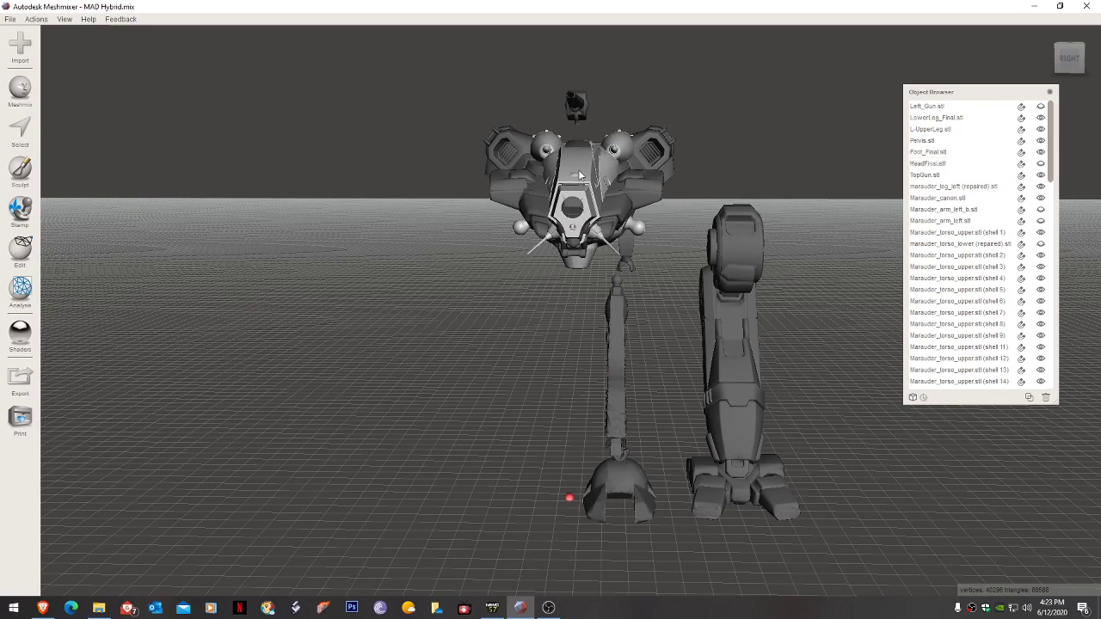
key("ctrl+t")
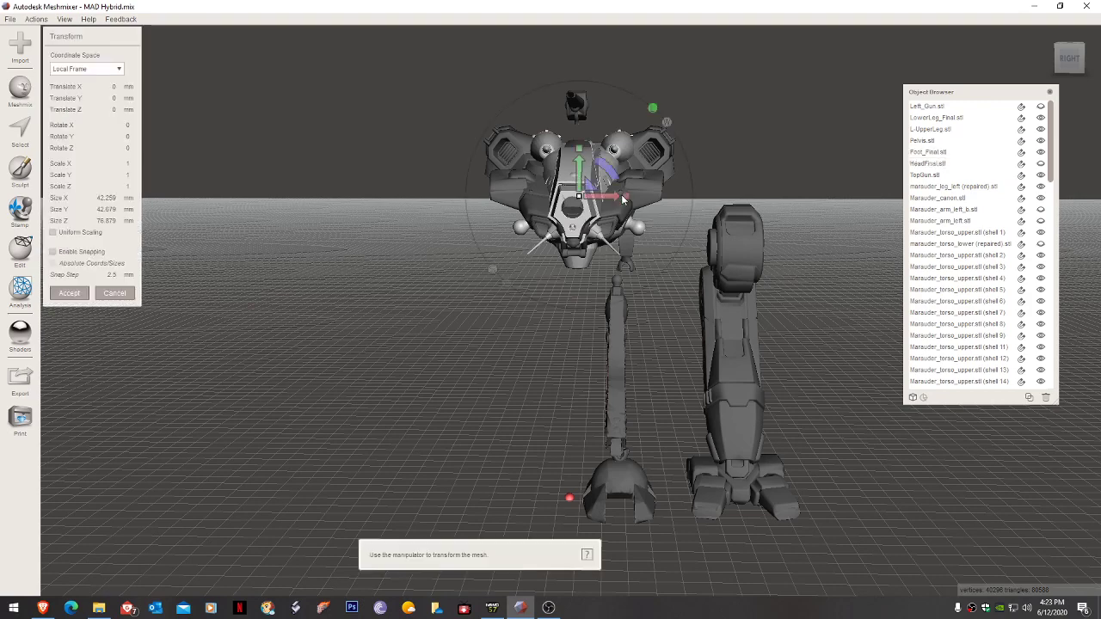
left_click_drag(629, 199, 724, 203)
right_click_drag(696, 220, 701, 228)
left_click_drag(624, 222, 625, 221)
right_click_drag(625, 221, 626, 208)
left_click_drag(613, 177, 613, 178)
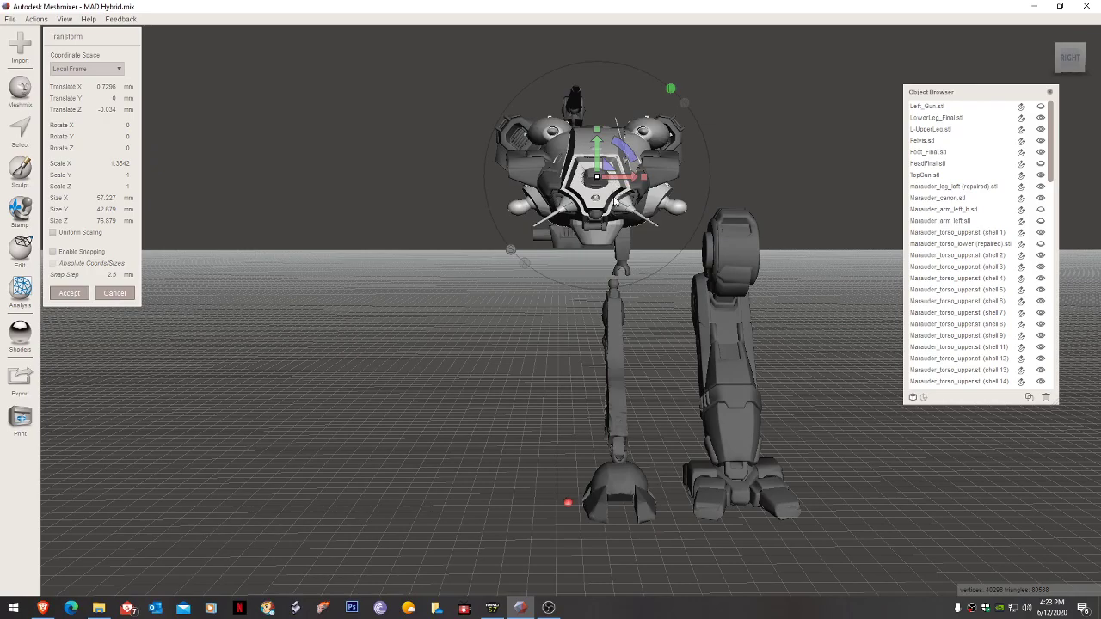
right_click_drag(613, 178, 608, 247)
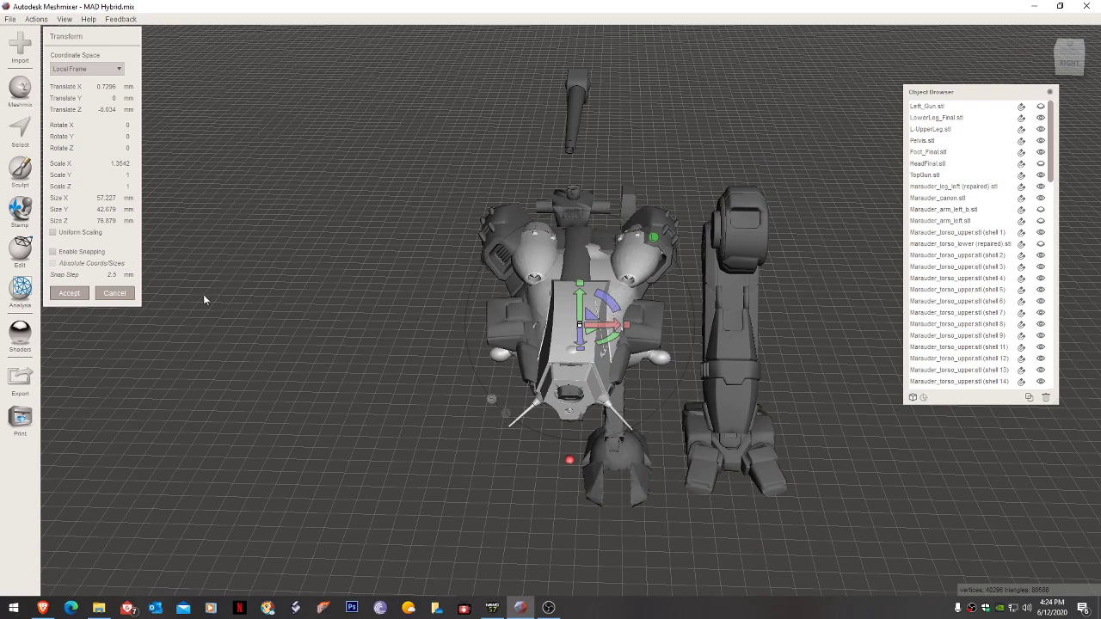
left_click(114, 293)
Align the head copy with the torso by rotating it about 2.1° around Y and shifting it about -0.9 mm in X.
right_click_drag(580, 268, 589, 277)
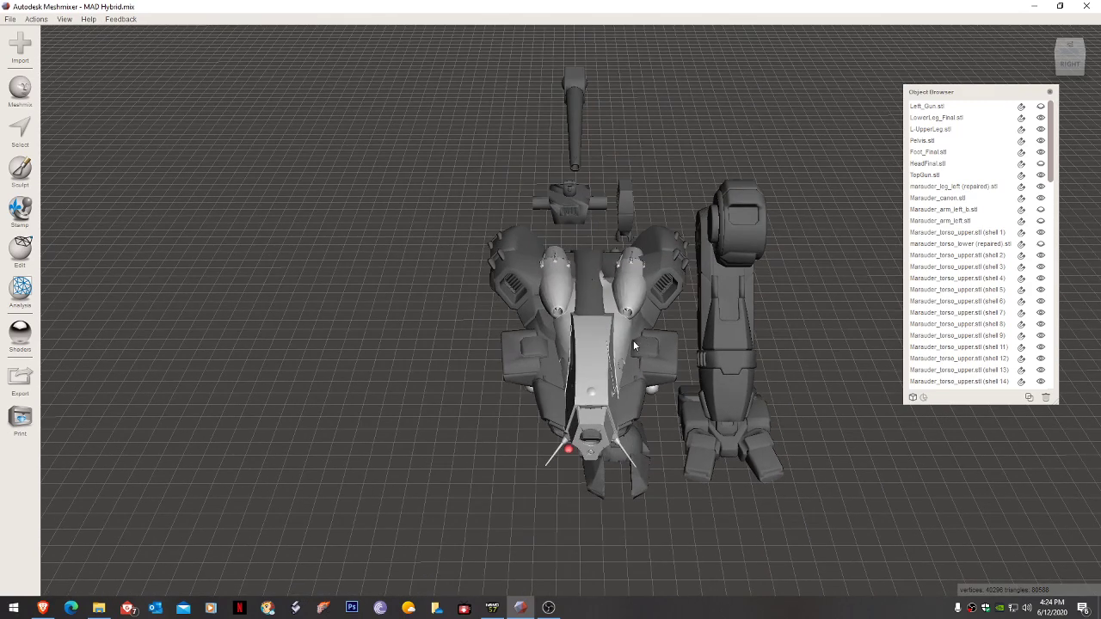
key("ctrl+t")
left_click_drag(622, 374, 616, 360)
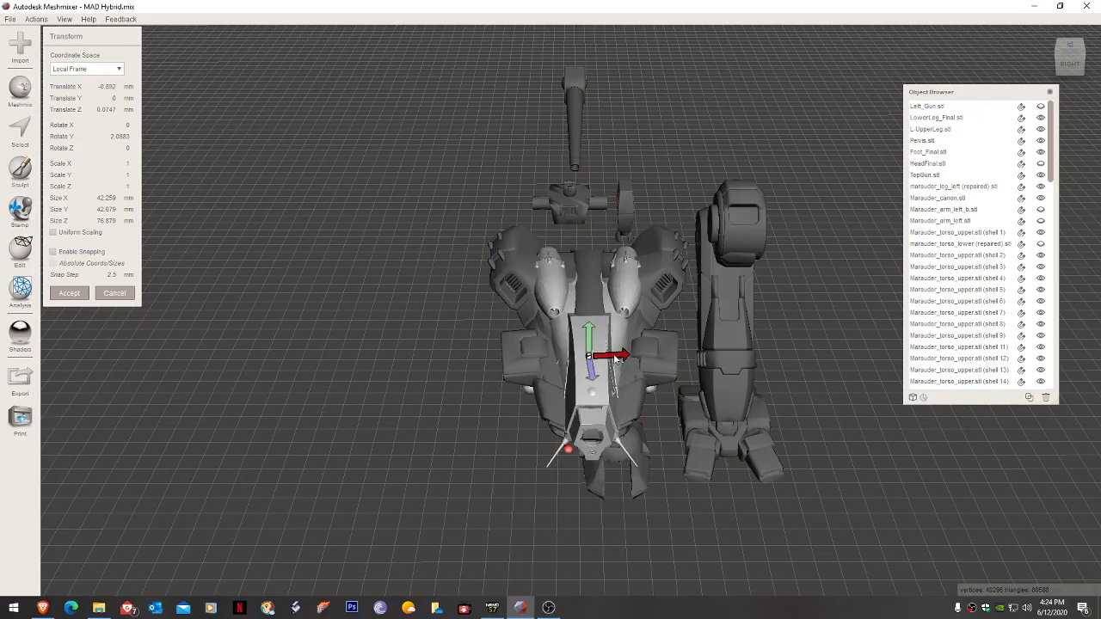
right_click_drag(617, 385, 614, 344)
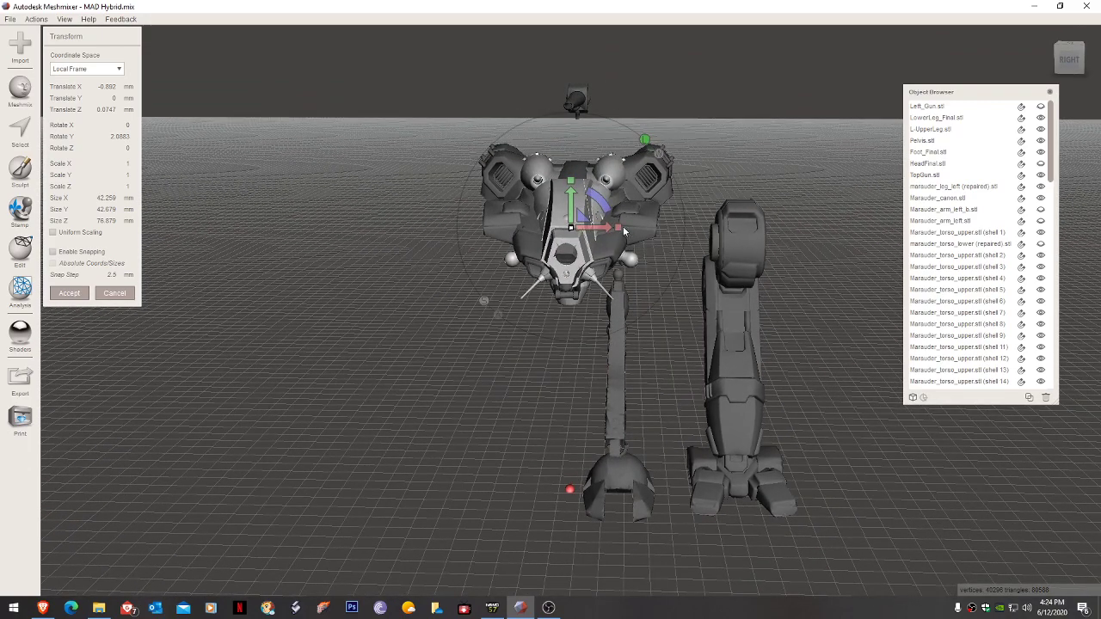
Widen the head copy to about 1.44 scale in X, shift it about 0.7 mm back along X and accept the transform.
left_click_drag(620, 230, 707, 220)
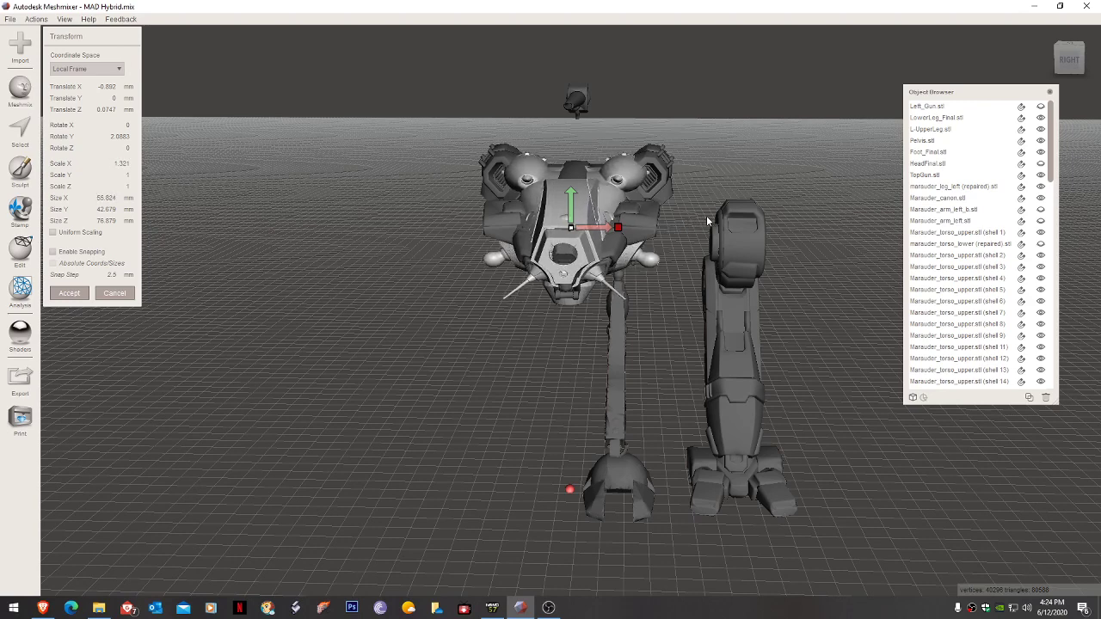
mouse_move(703, 246)
right_mouse_down()
mouse_move(706, 299)
mouse_move(709, 256)
mouse_move(707, 266)
right_mouse_up()
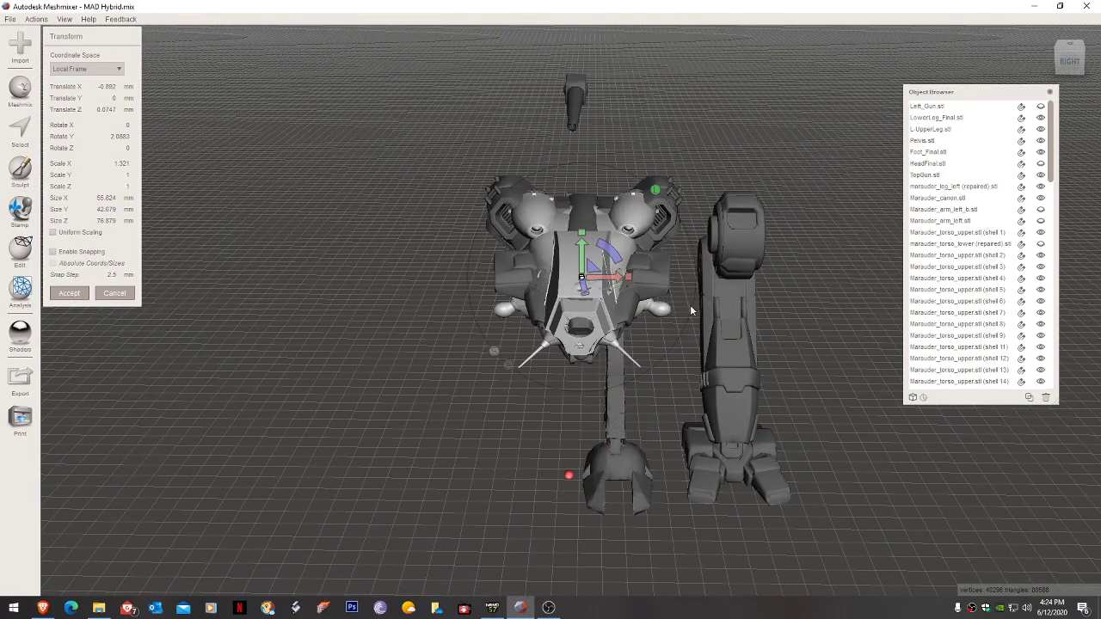
left_click_drag(629, 278, 663, 279)
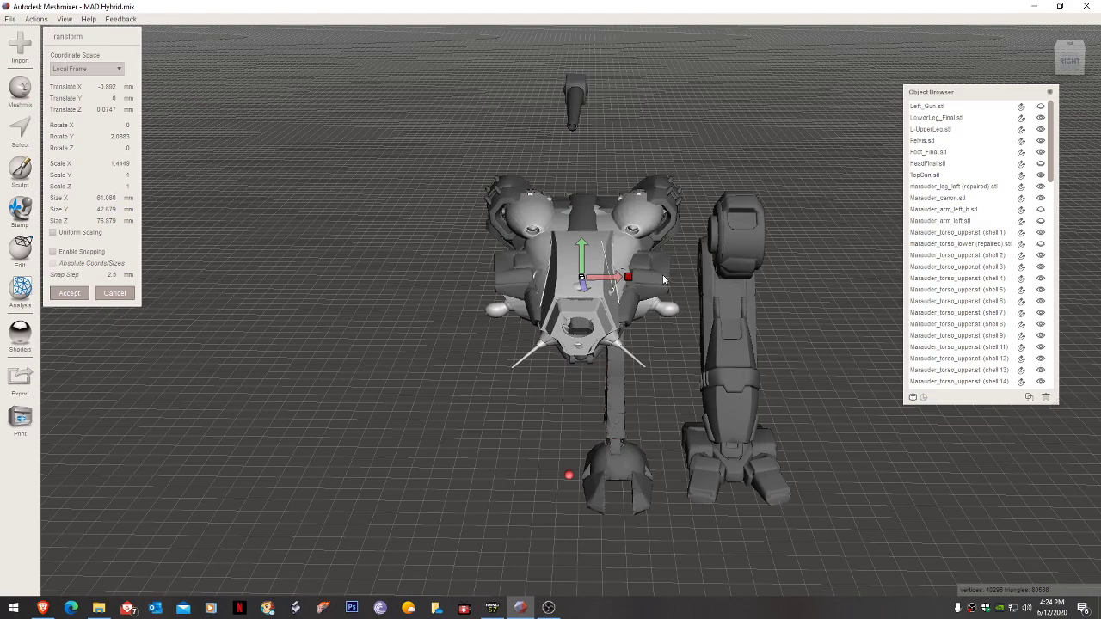
right_click_drag(663, 279, 660, 257)
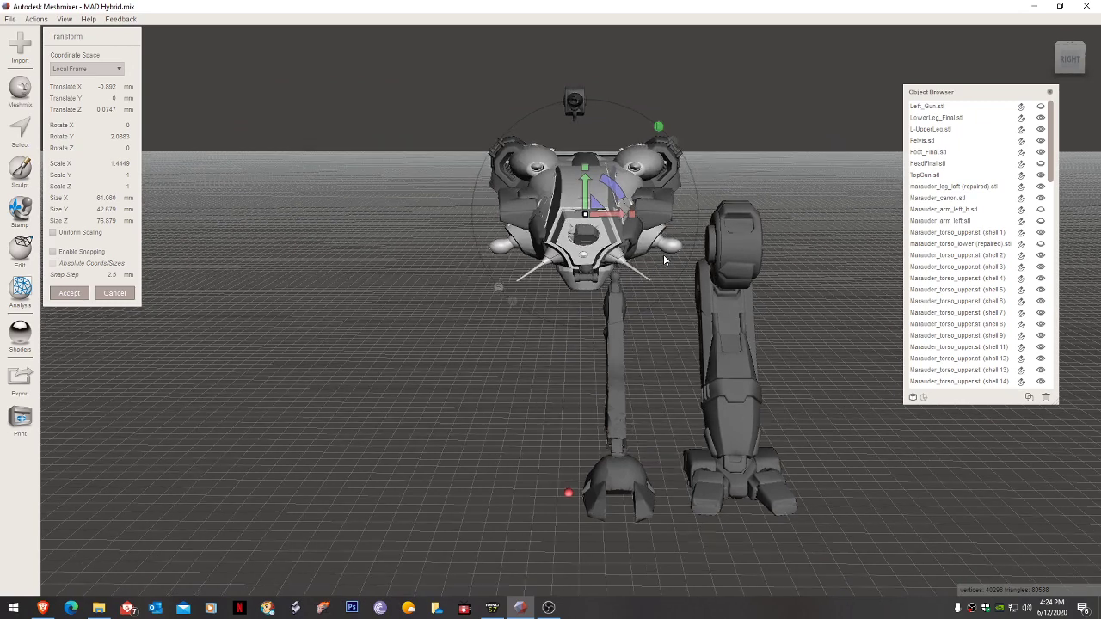
left_click_drag(617, 222, 606, 219)
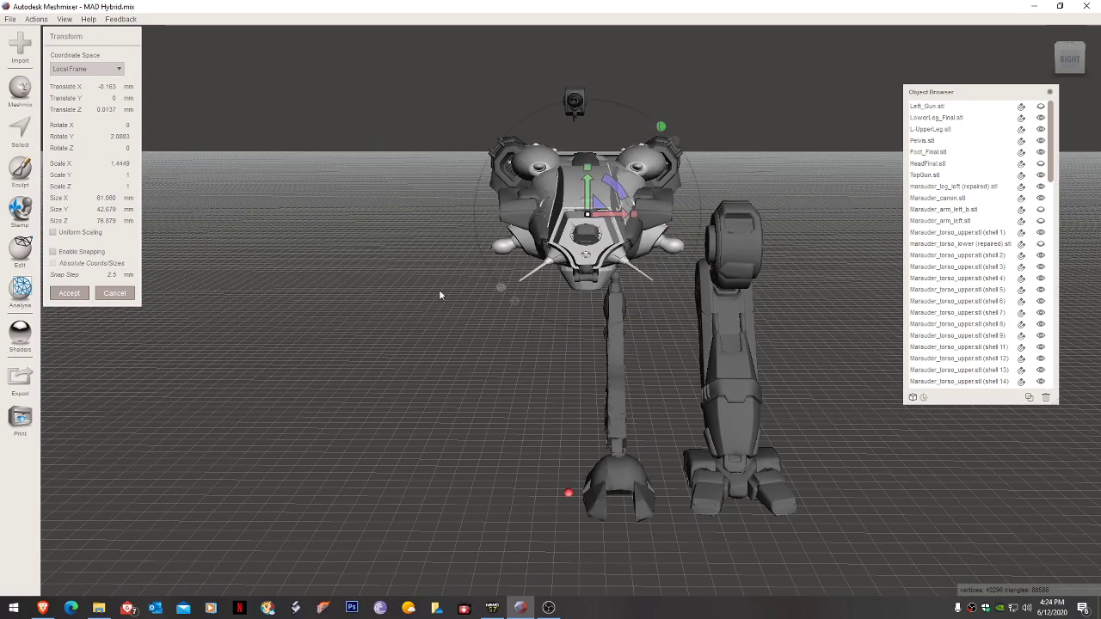
left_click(70, 293)
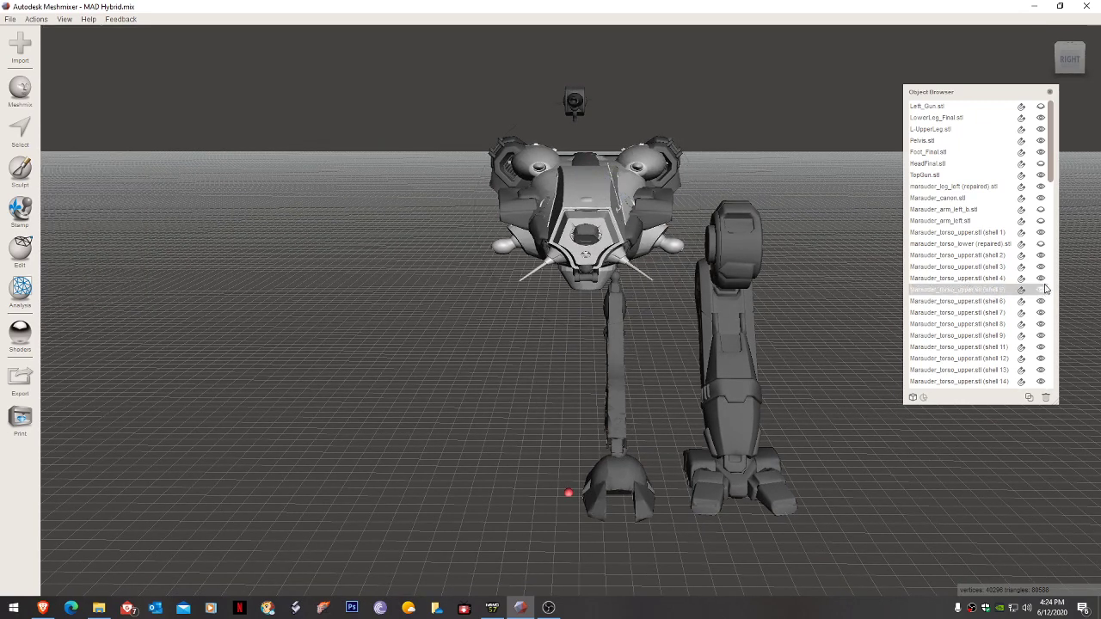
Combine the Marauder_torso_upper shells from shell 2 through shell 84 into one object.
left_click(963, 256)
left_click_drag(1050, 159, 1070, 356)
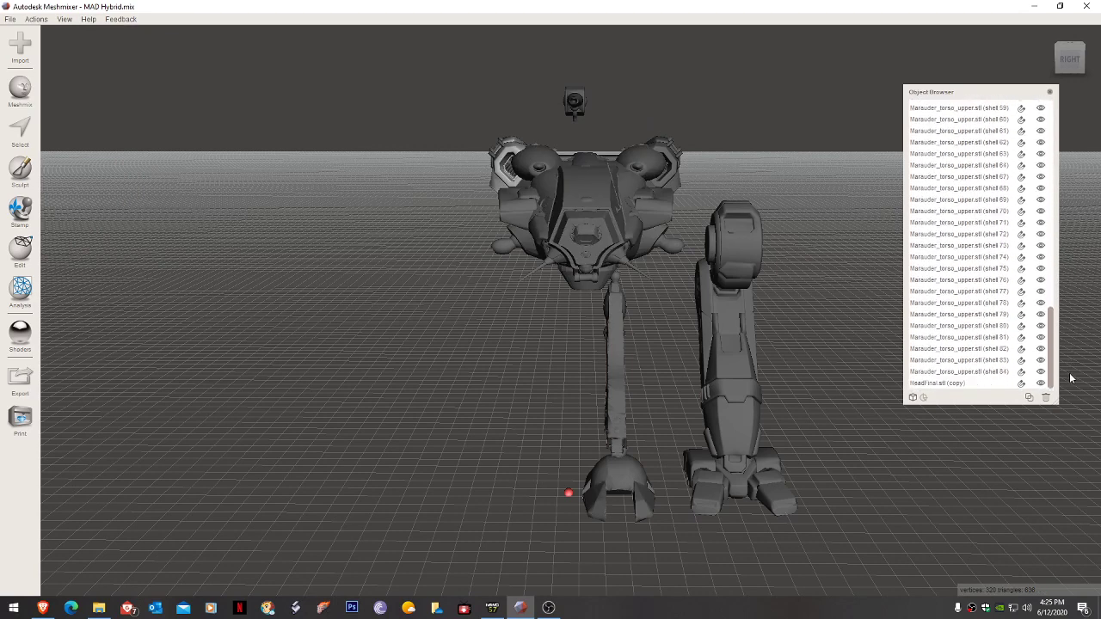
left_click(980, 373)
left_click(981, 376, "shift")
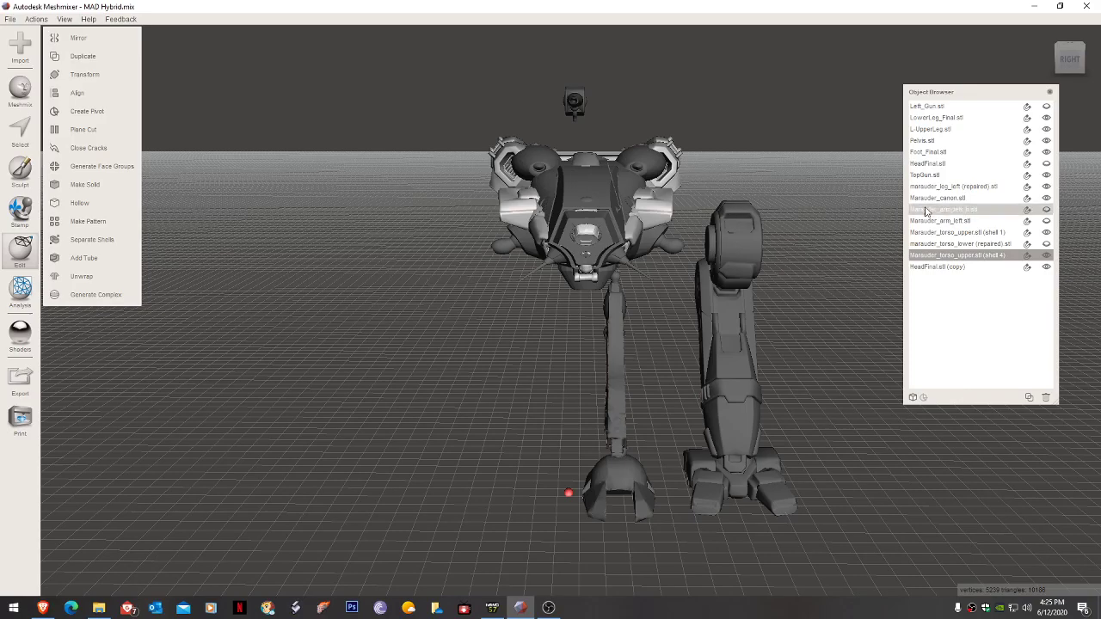
Combine Marauder_torso_upper shell 1 with the merged upper torso object.
left_click(1008, 233)
right_click_drag(877, 228, 728, 222)
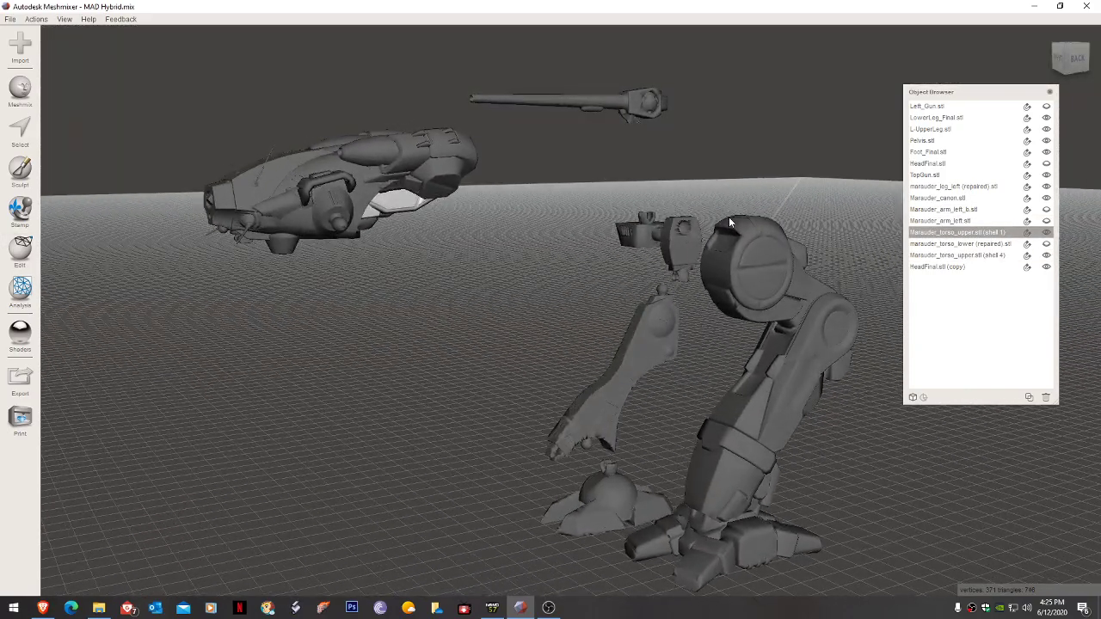
left_click(442, 177, "shift")
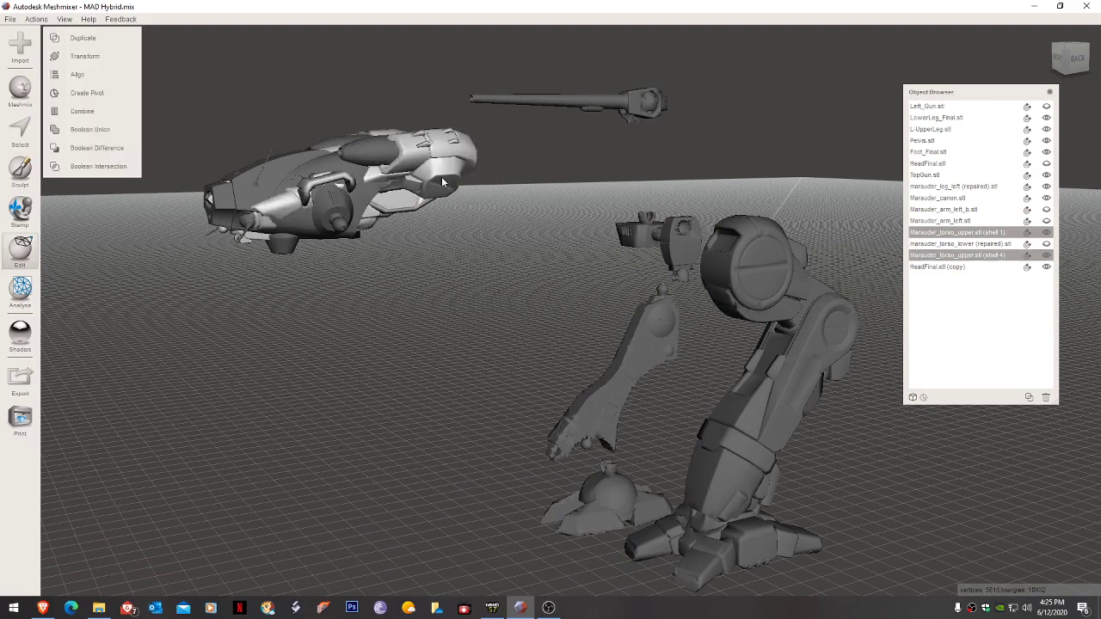
left_click(112, 113)
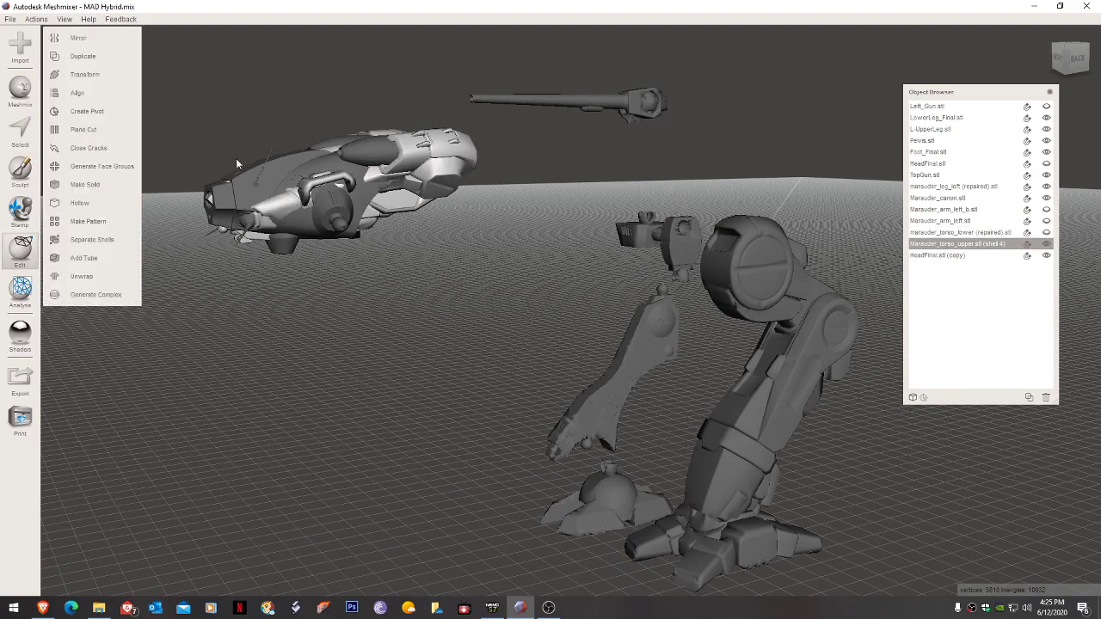
Scale the merged upper torso to about 0.88 in X, 1.13 in Y and 1.09 in Z, and accept the transform.
right_click_drag(398, 194, 574, 192)
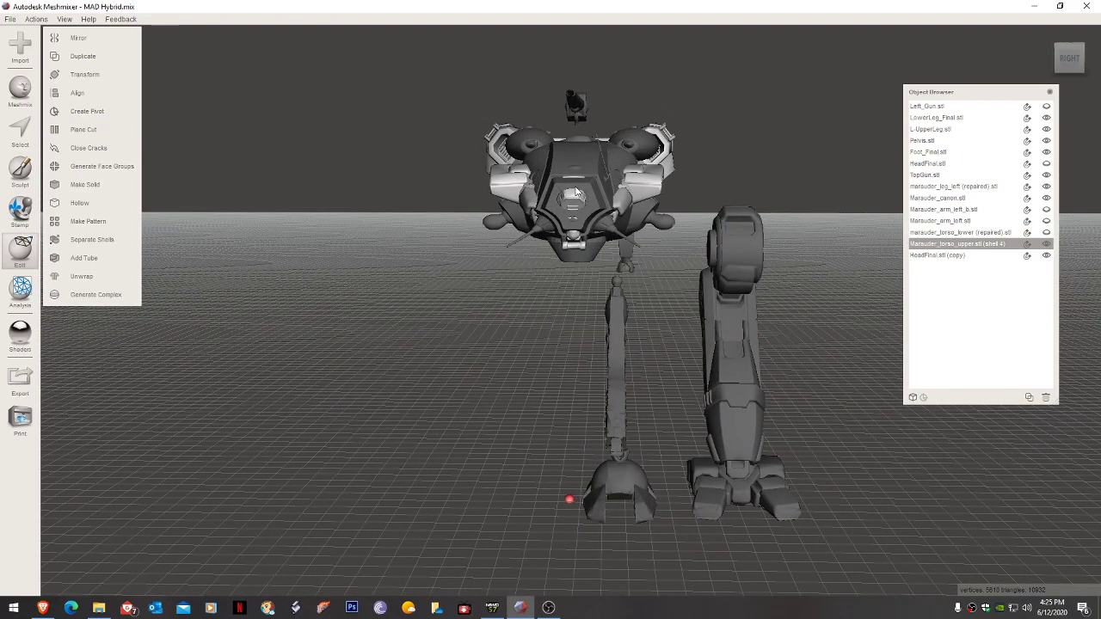
key("t")
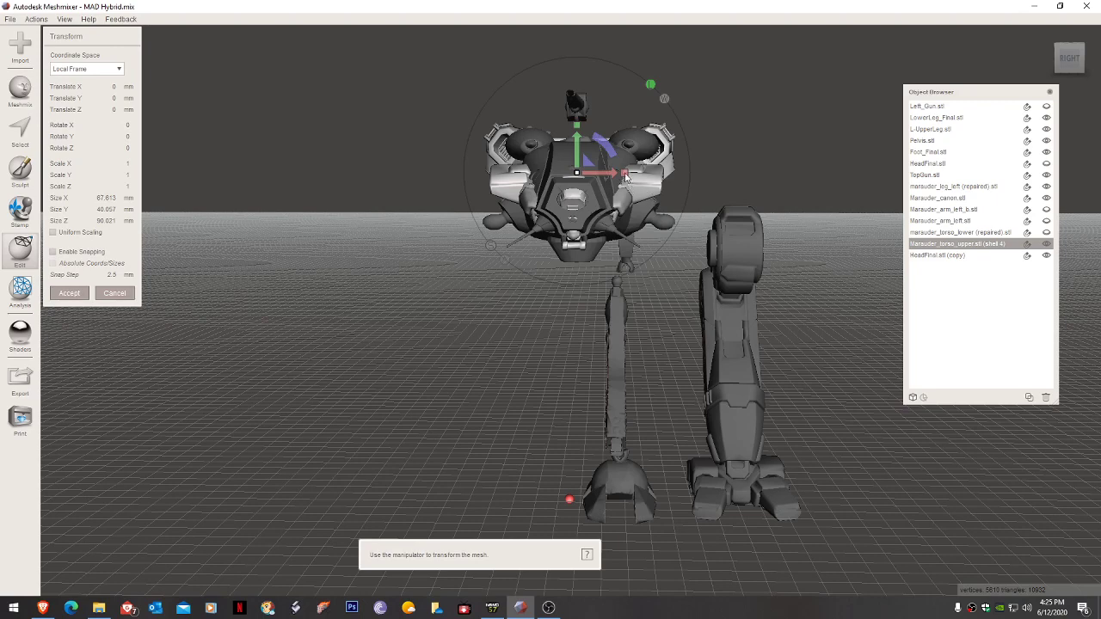
left_click_drag(626, 176, 594, 174)
left_click_drag(578, 133, 586, 94)
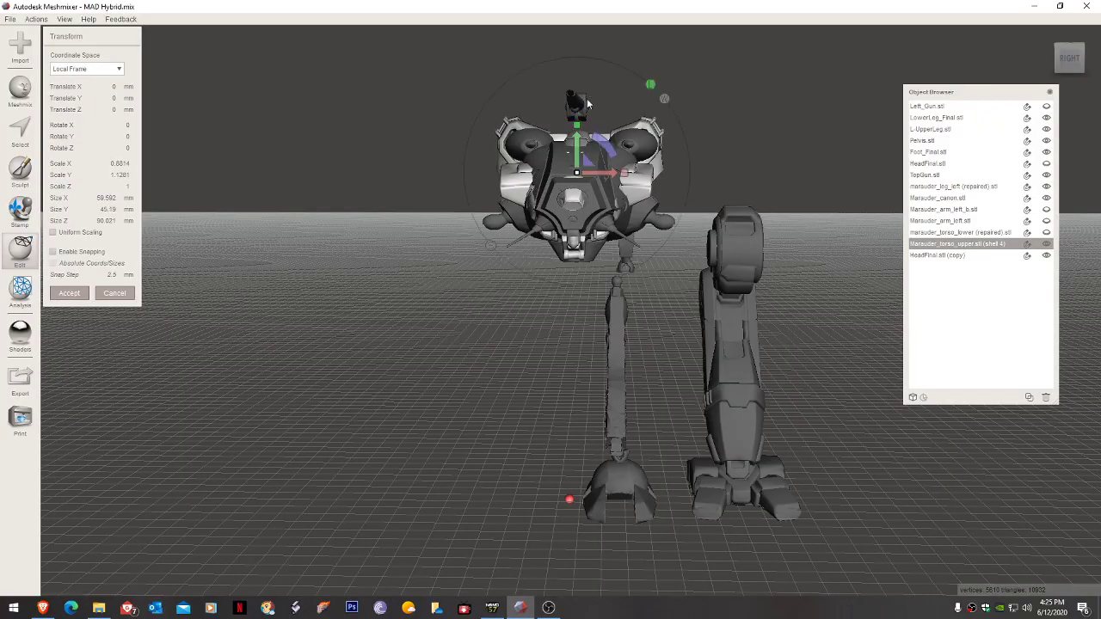
right_click_drag(589, 108, 473, 163)
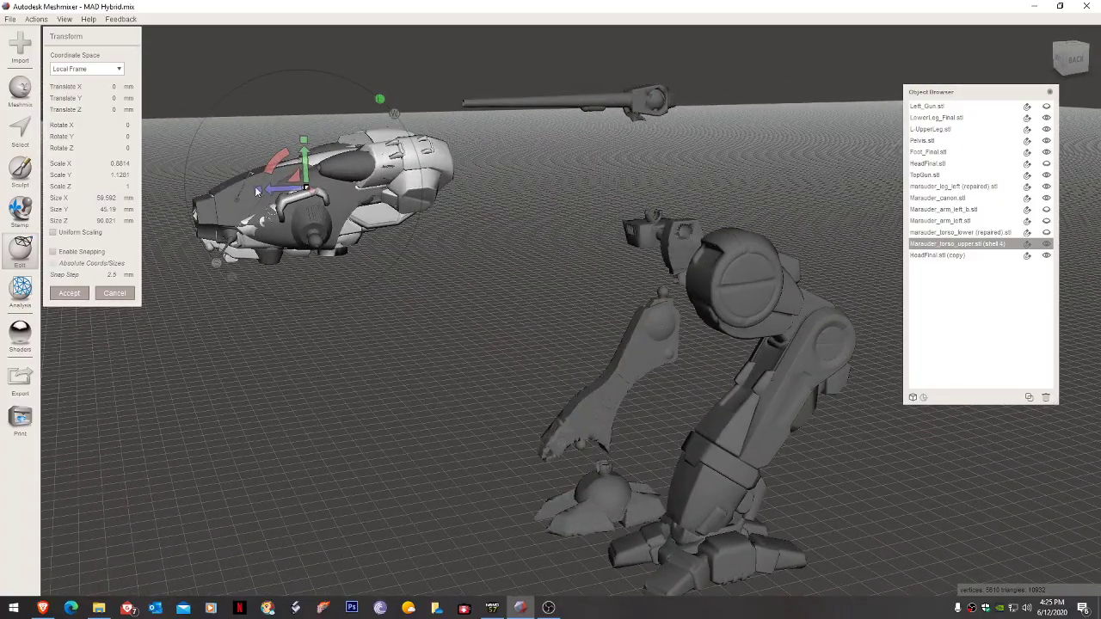
left_click_drag(259, 191, 238, 200)
right_click_drag(303, 204, 430, 202)
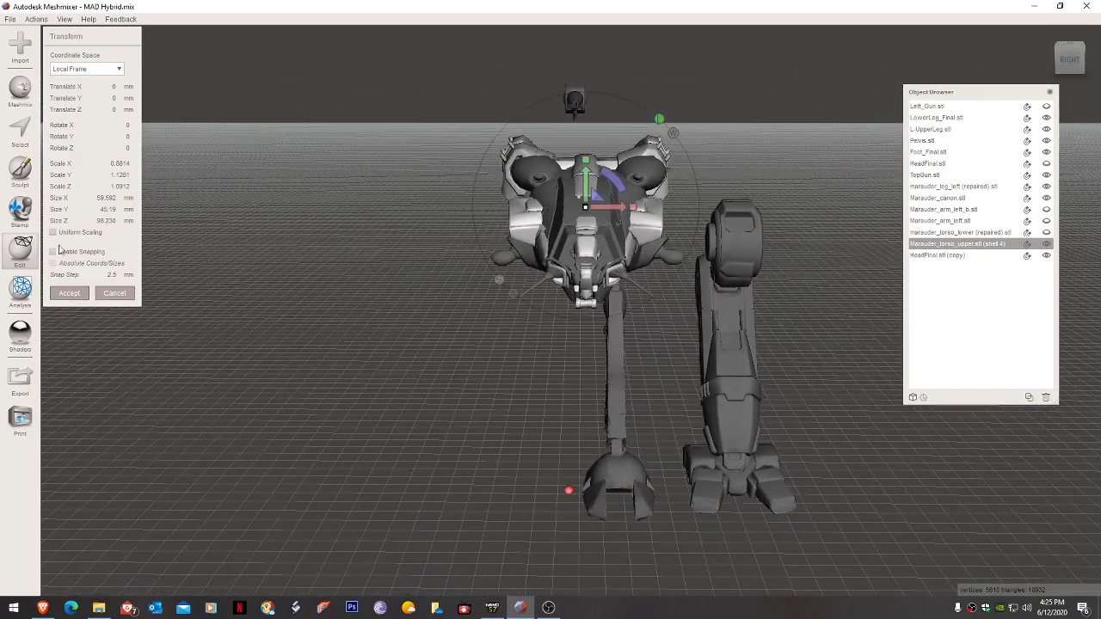
left_click(69, 292)
Scale the head copy to about 0.91 in Z and 1.10 in Y, shifting it about 1.2 mm in Z and -2 mm in Y.
left_click(598, 244)
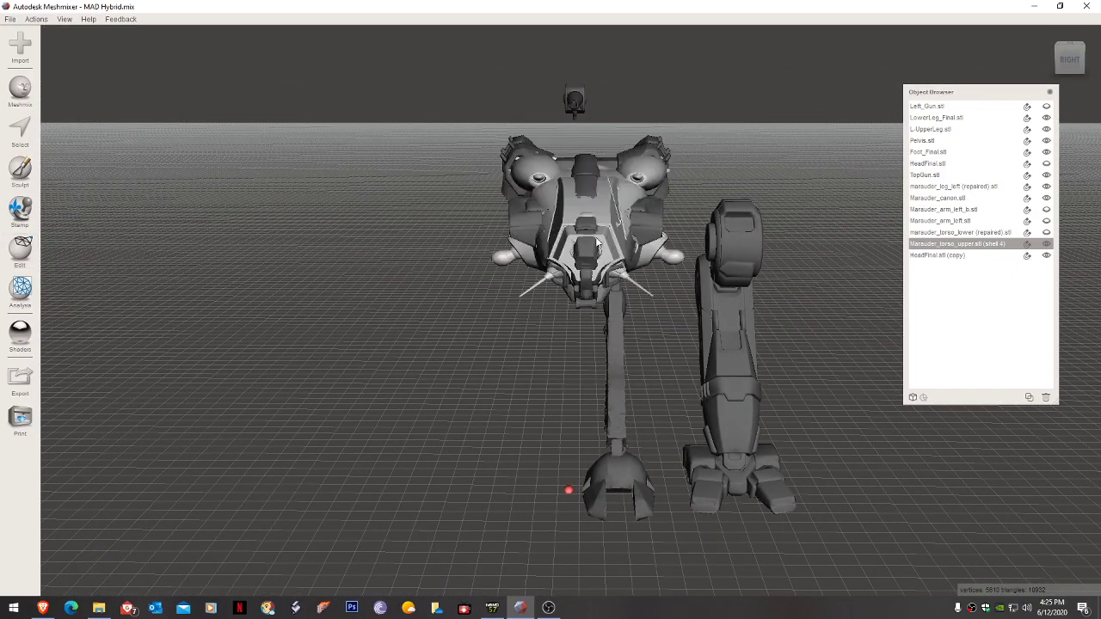
right_click_drag(637, 245, 533, 251)
key("t")
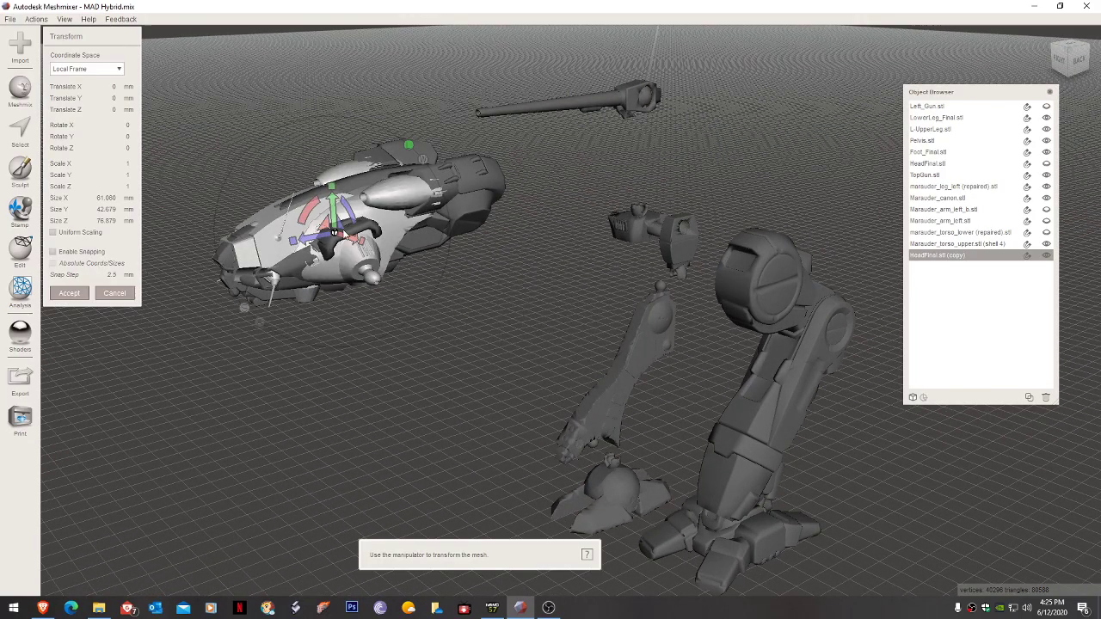
mouse_move(315, 240)
left_mouse_down()
mouse_move(288, 246)
mouse_move(320, 239)
mouse_move(306, 243)
left_mouse_up()
right_click_drag(307, 243, 449, 231)
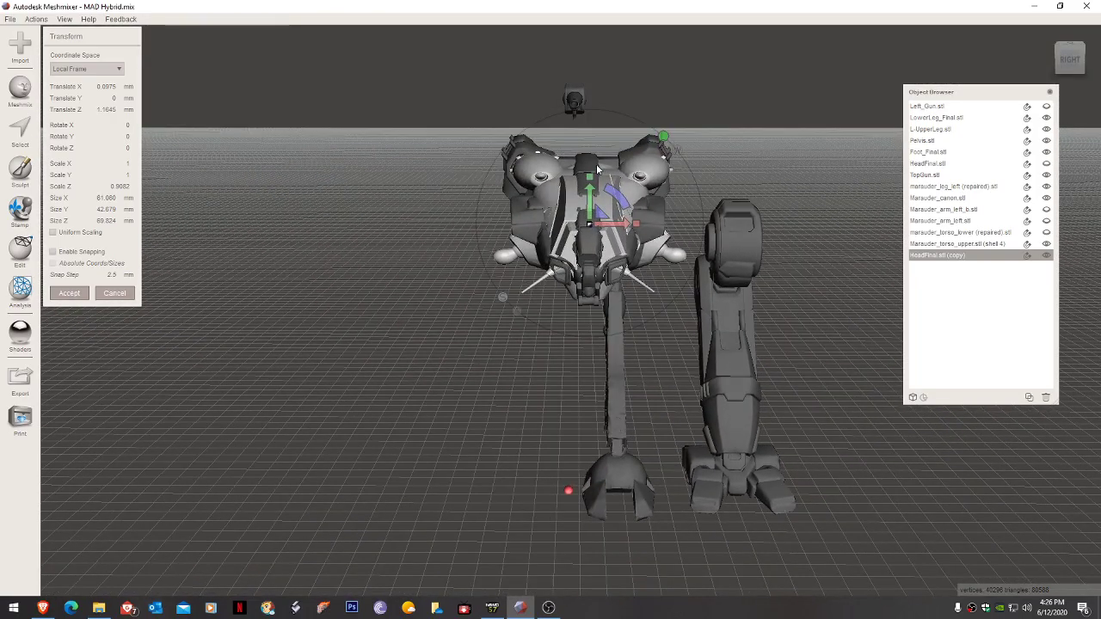
left_click_drag(590, 178, 590, 197)
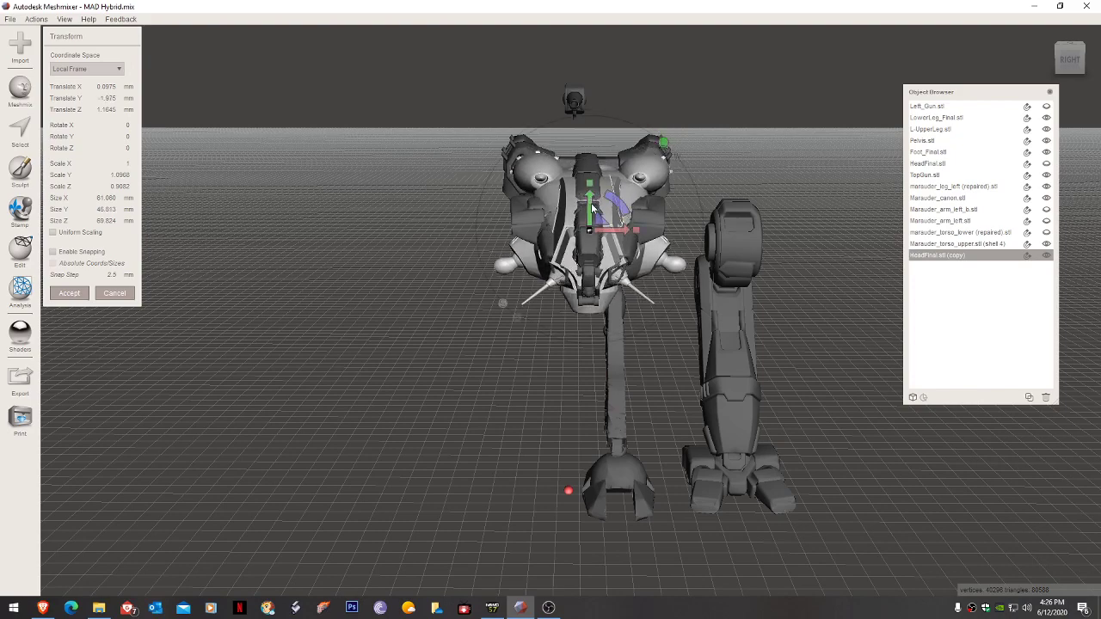
Rescale the head copy to about 1.004 in X, 1.13 in Y and 1.12 in Z, and accept the transform.
right_click_drag(642, 165, 647, 207)
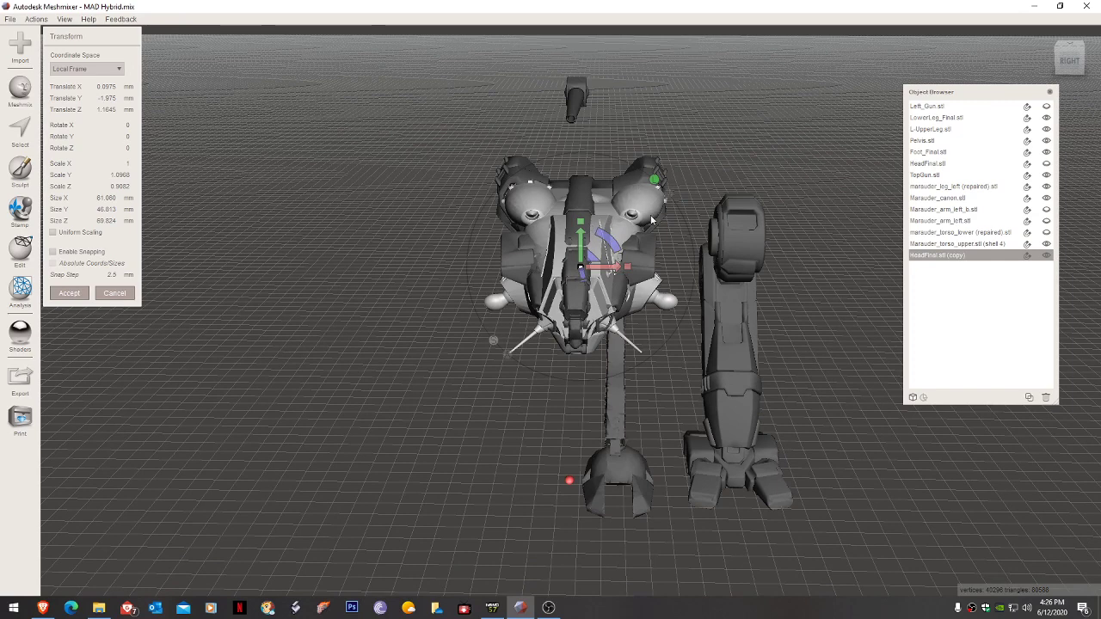
left_click_drag(629, 271, 630, 270)
right_click_drag(658, 229, 566, 271)
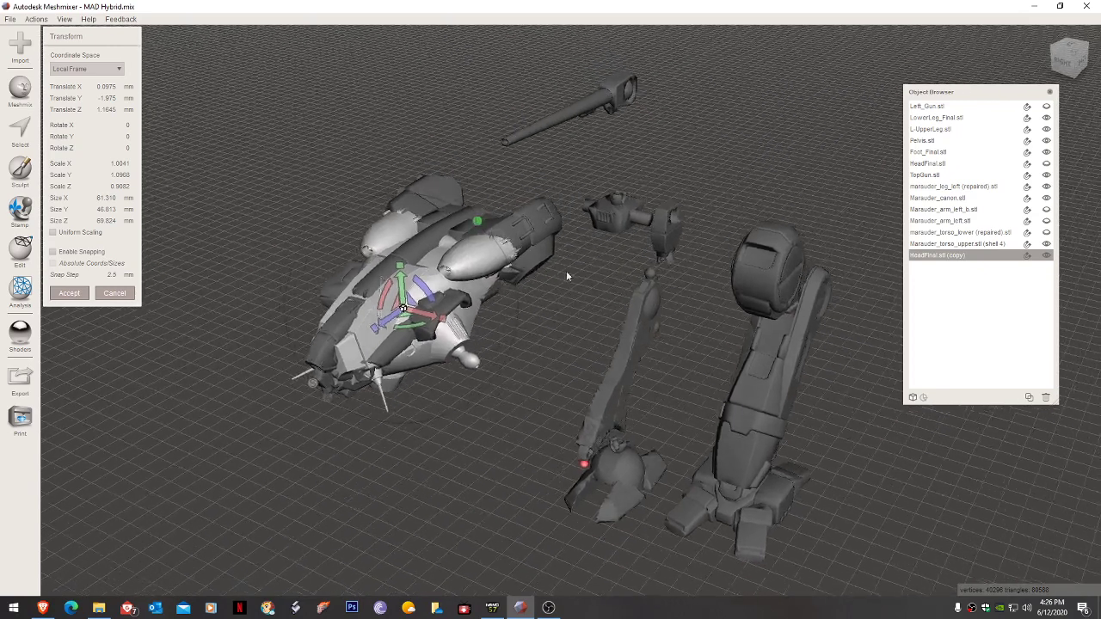
left_click_drag(379, 332, 338, 354)
right_click_drag(339, 354, 440, 310)
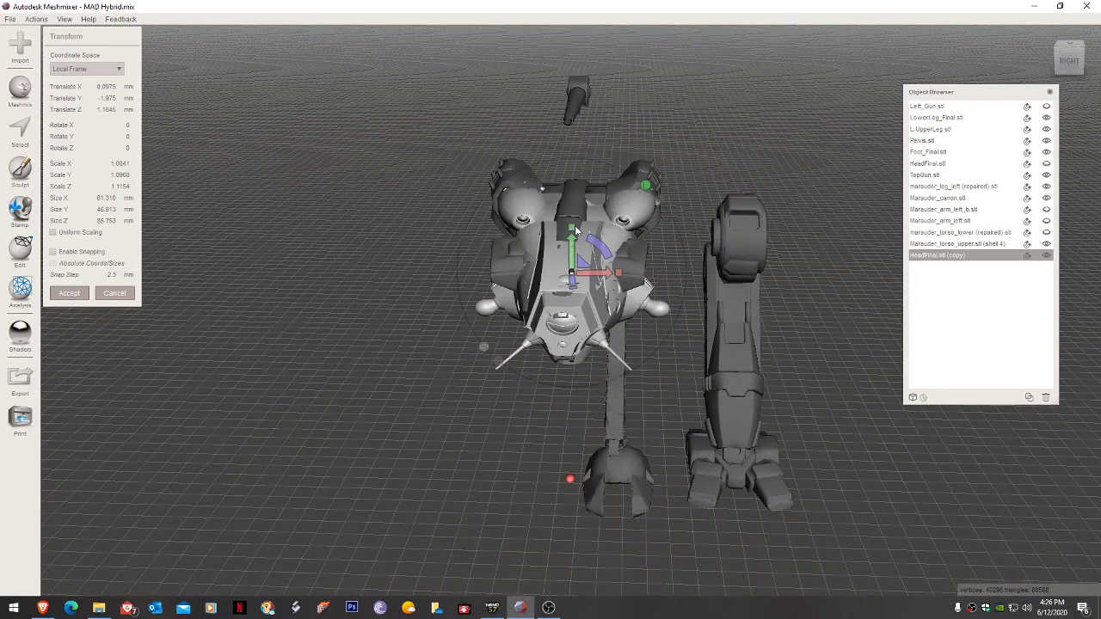
left_click_drag(576, 231, 574, 222)
right_click_drag(574, 222, 382, 268)
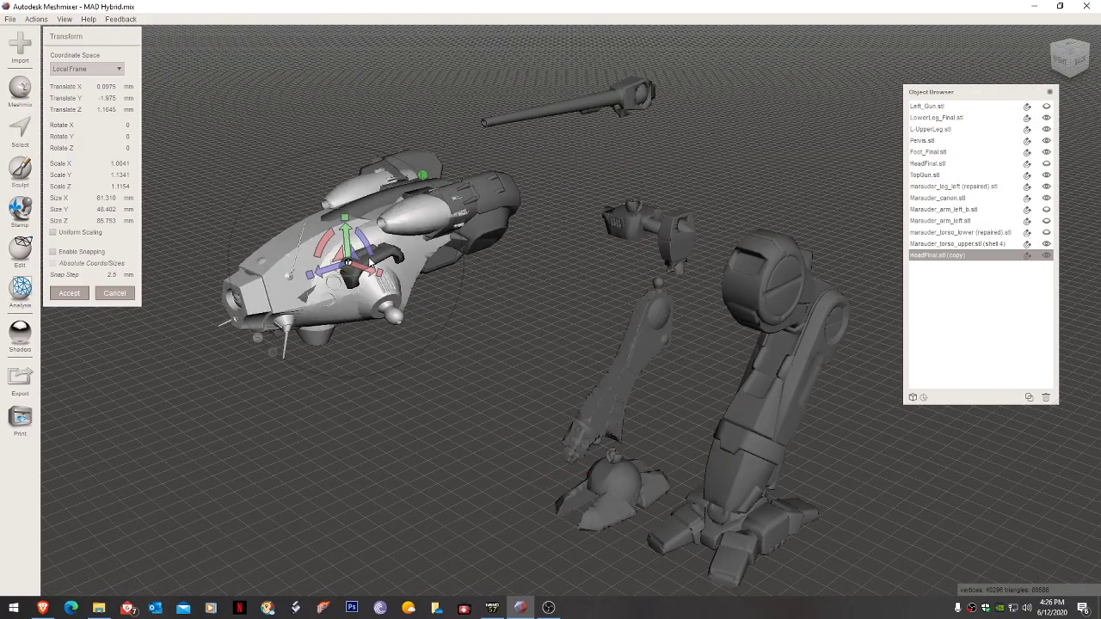
left_click(70, 293)
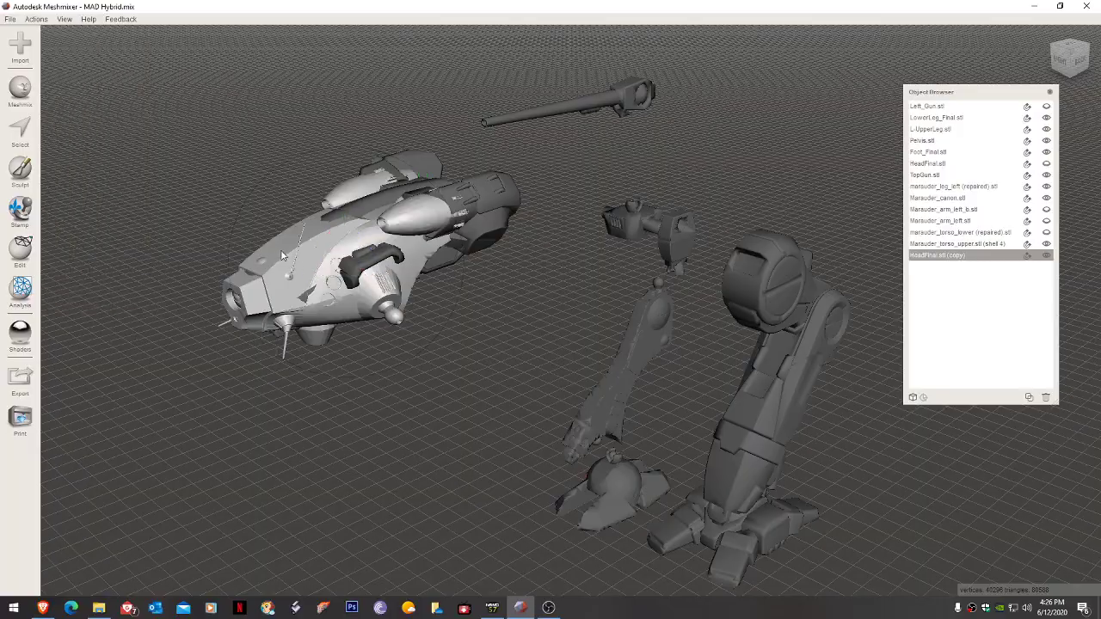
Try shortening the upper torso to about 0.80 scale in Z with a shift of about 4.4 mm along Z.
right_click_drag(360, 253, 444, 236)
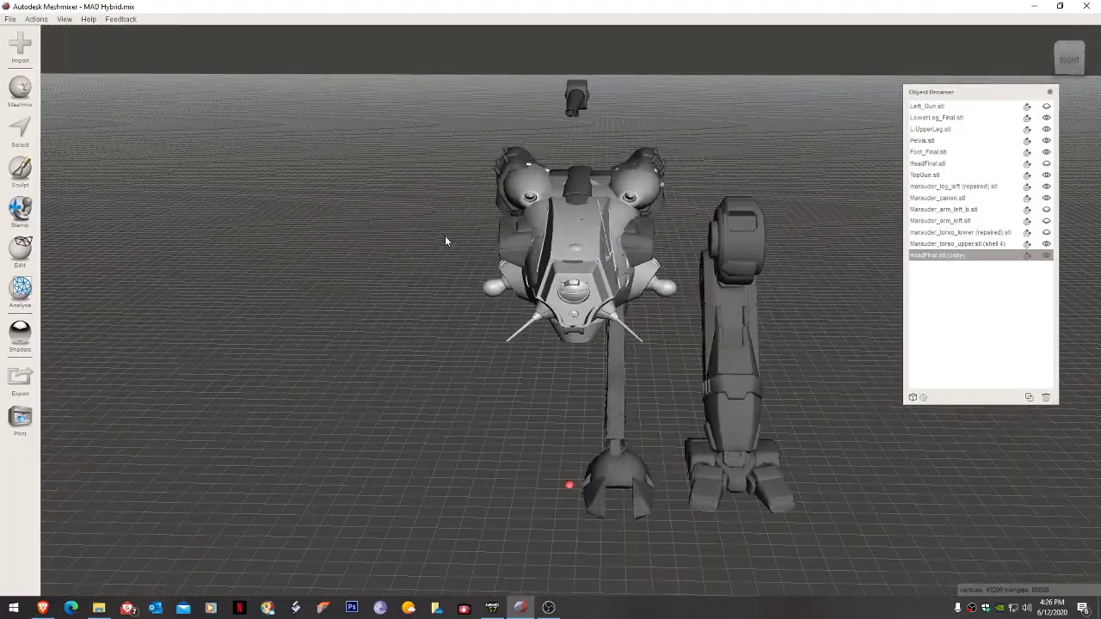
left_click(506, 245)
right_click_drag(514, 246, 439, 303)
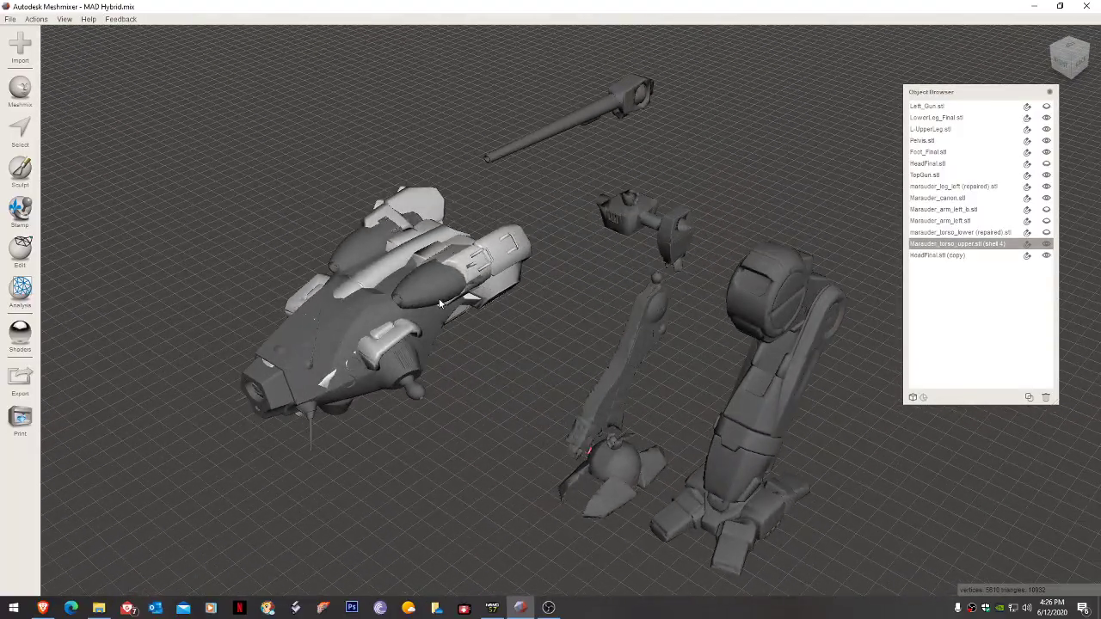
key("t")
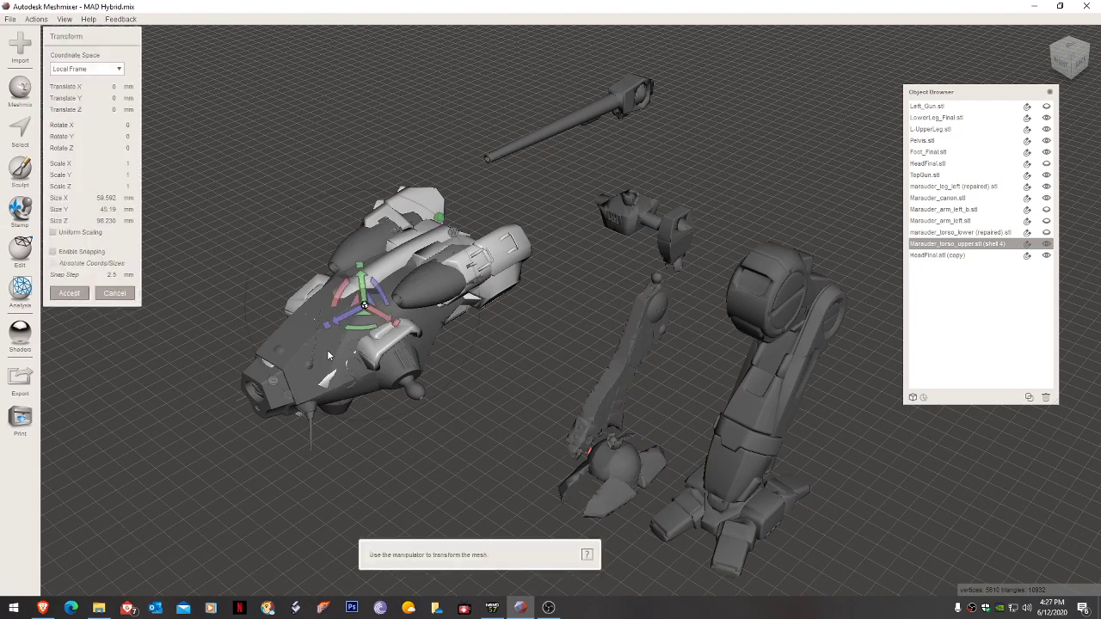
left_click_drag(325, 328, 319, 339)
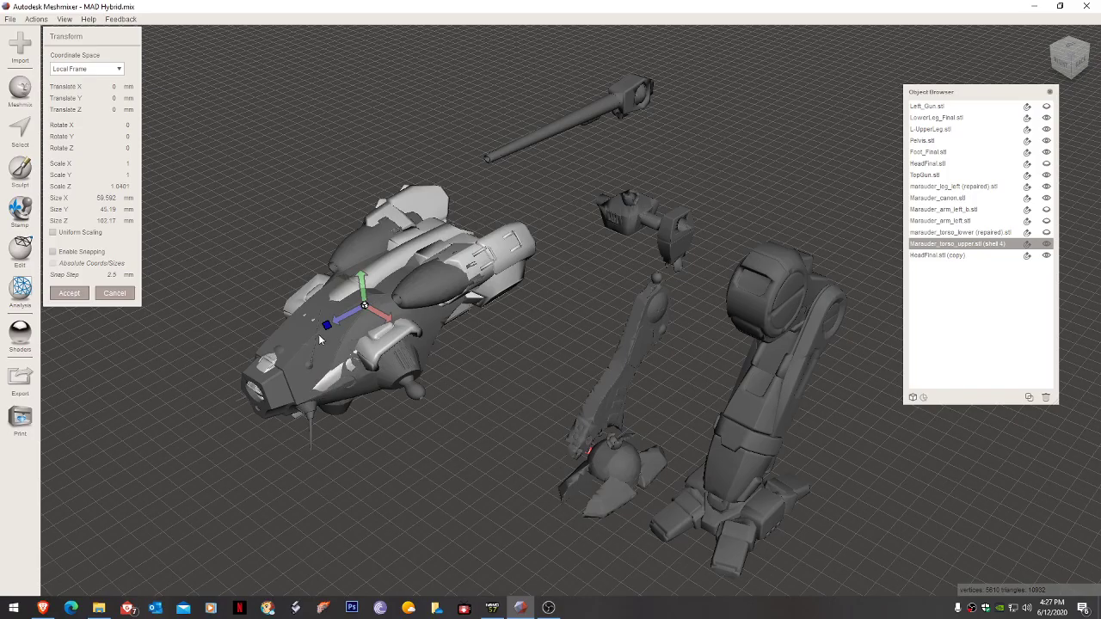
right_click_drag(318, 333, 292, 261)
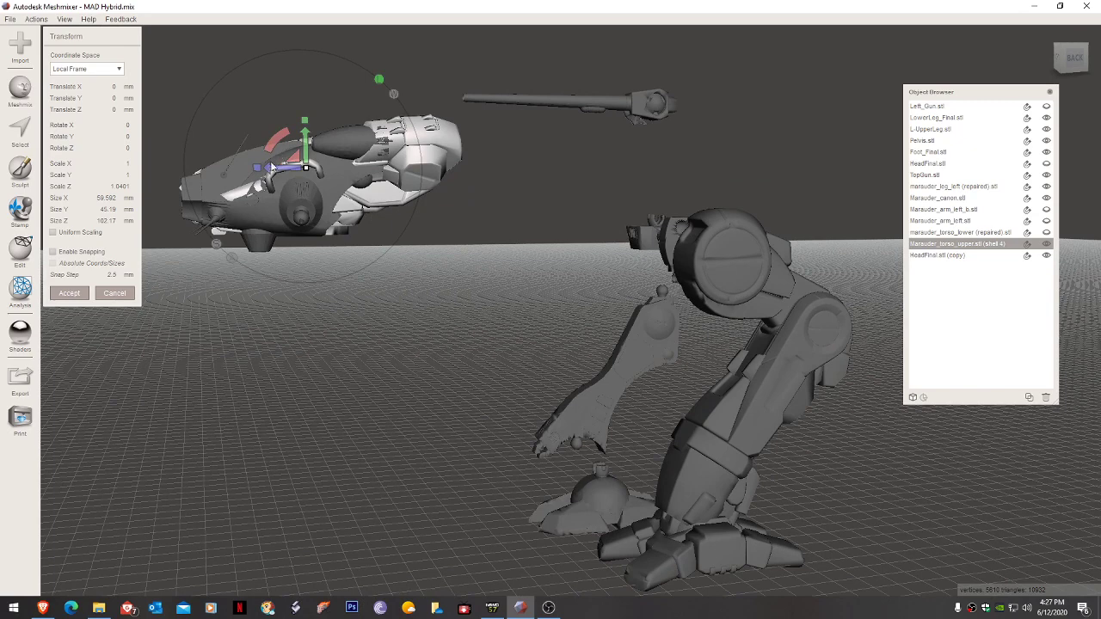
mouse_move(255, 172)
left_mouse_down()
mouse_move(310, 170)
mouse_move(263, 174)
left_mouse_up()
Try widening the upper torso to about 1.07 scale in X, shifting it about -0.2 mm in Y and -2.6 mm in X.
right_click_drag(260, 183, 336, 98)
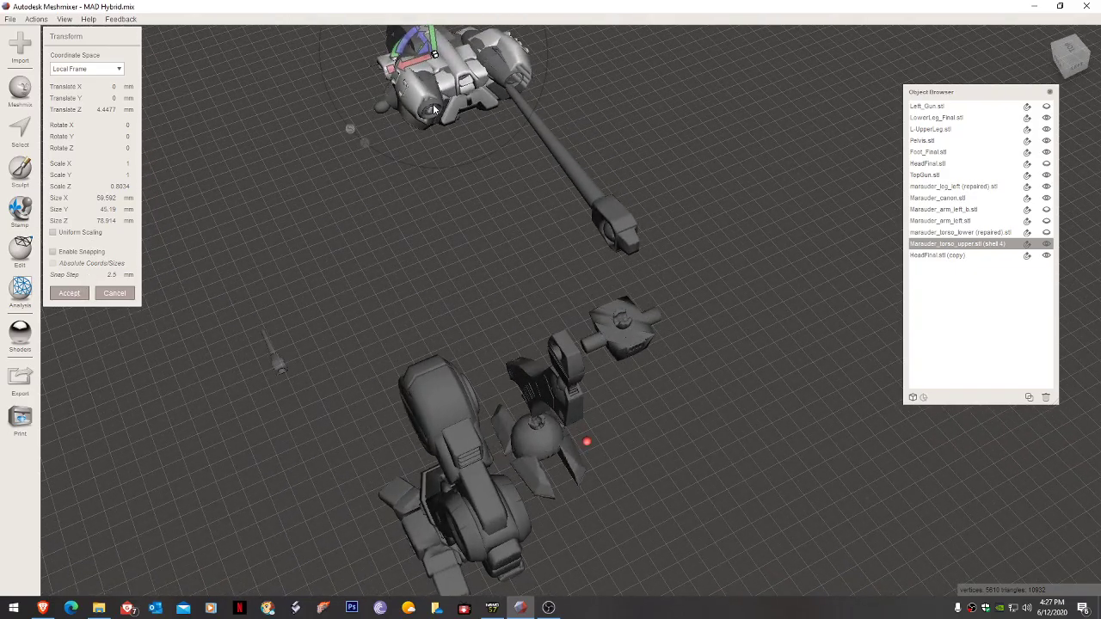
right_click_drag(438, 103, 579, 70)
right_click_drag(508, 147, 865, 127)
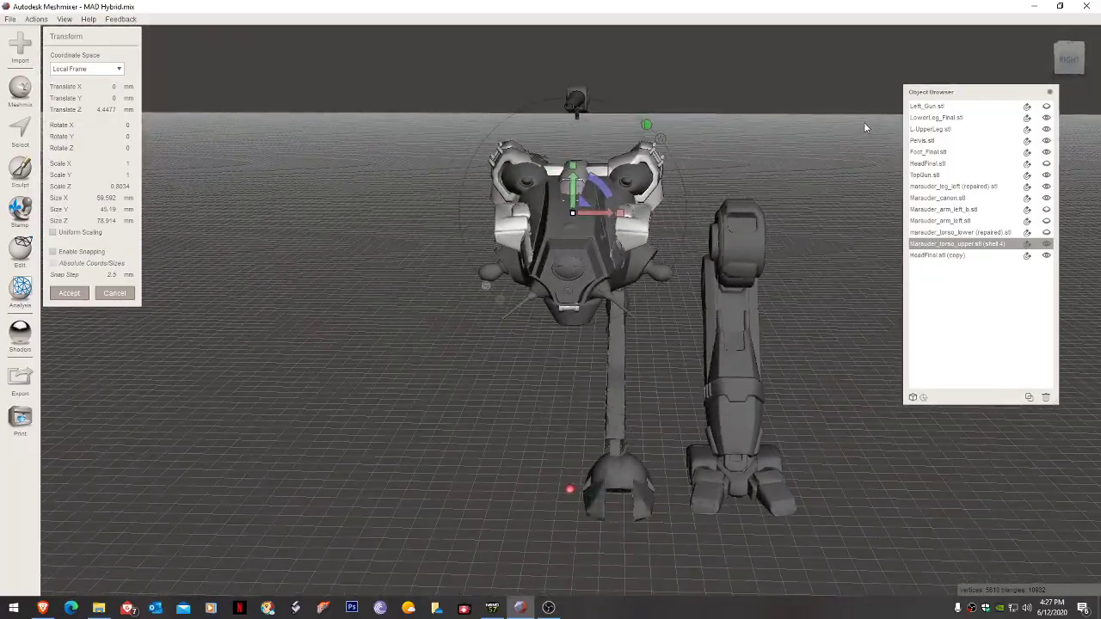
left_click_drag(577, 182, 638, 220)
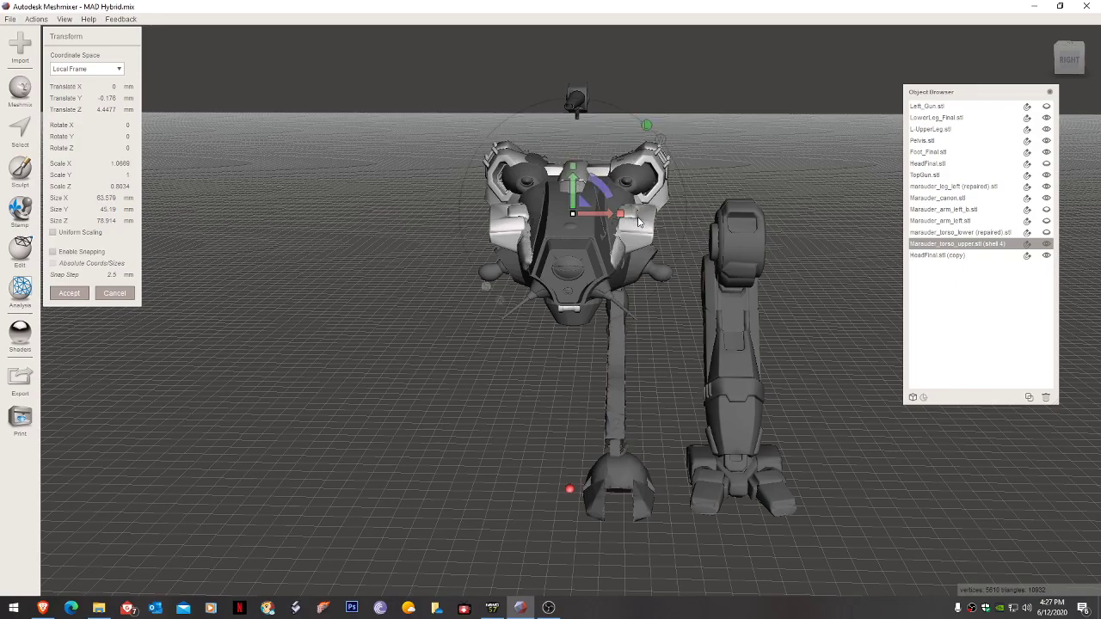
right_click_drag(638, 220, 581, 233)
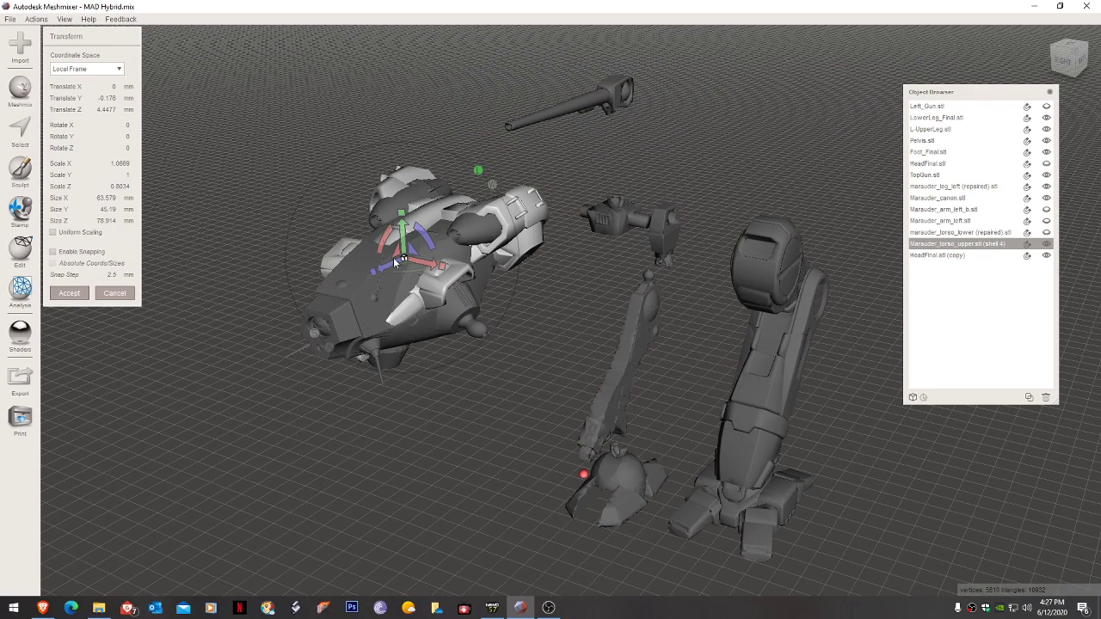
left_click_drag(412, 262, 409, 264)
right_click_drag(409, 264, 464, 249)
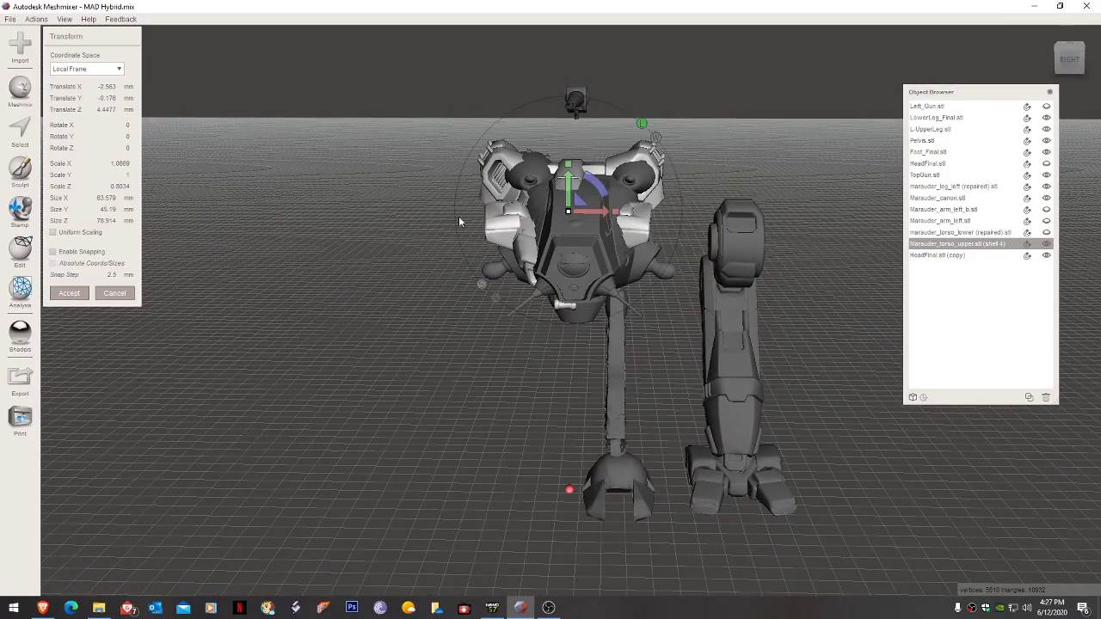
mouse_move(494, 251)
right_mouse_down()
mouse_move(464, 255)
mouse_move(497, 262)
right_mouse_up()
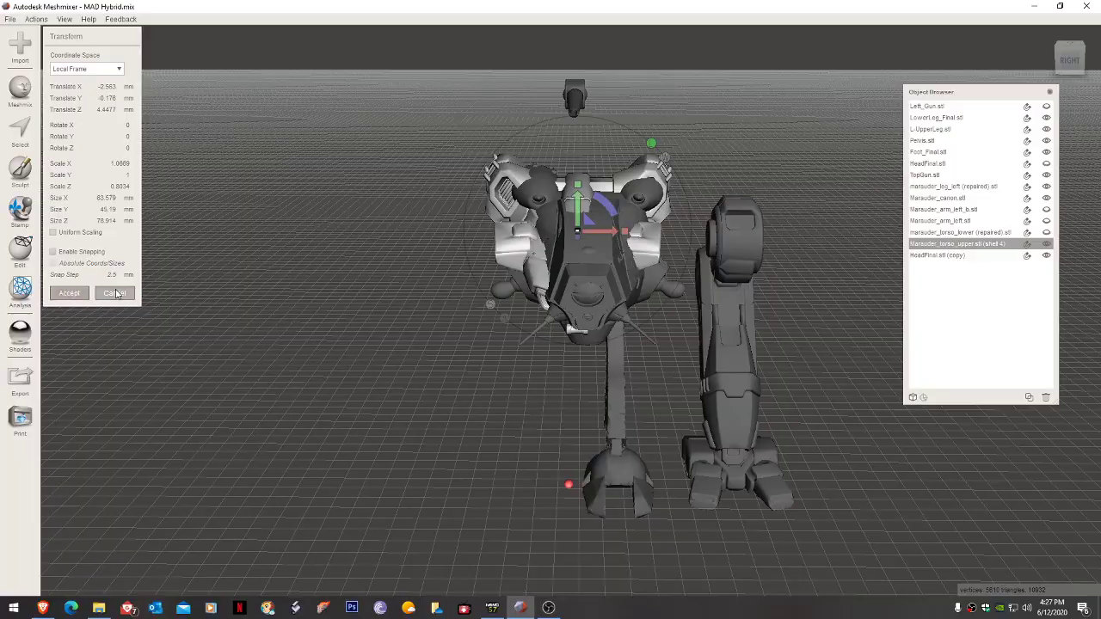
left_click(77, 294)
Duplicate the merged upper torso and hide the original, keeping its copy shown.
right_click_drag(625, 265, 516, 203)
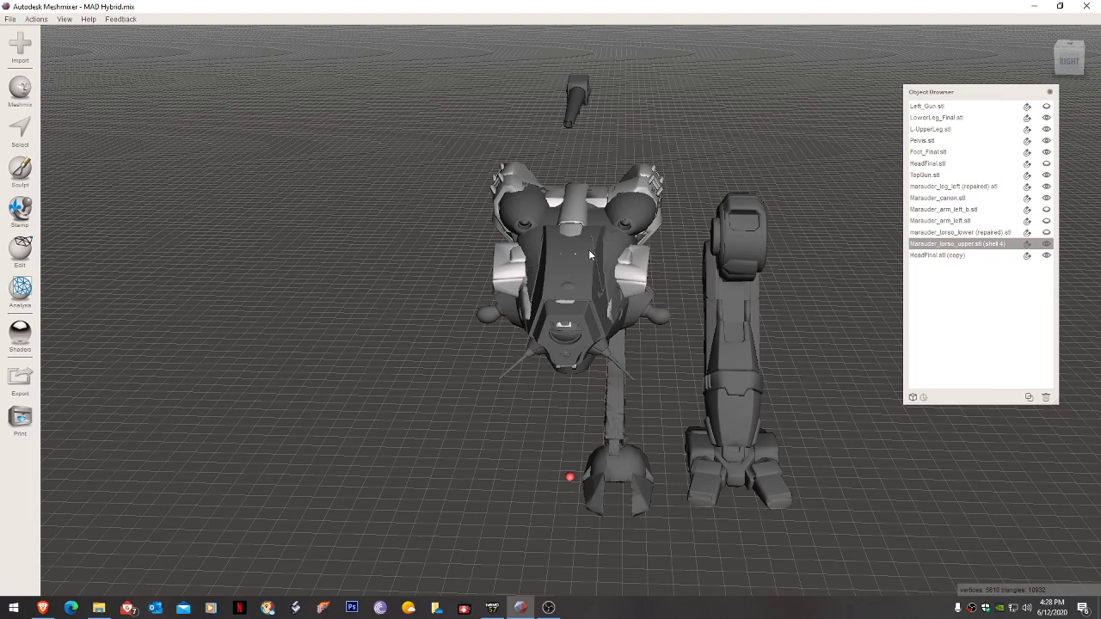
left_click(25, 269)
left_click(99, 56)
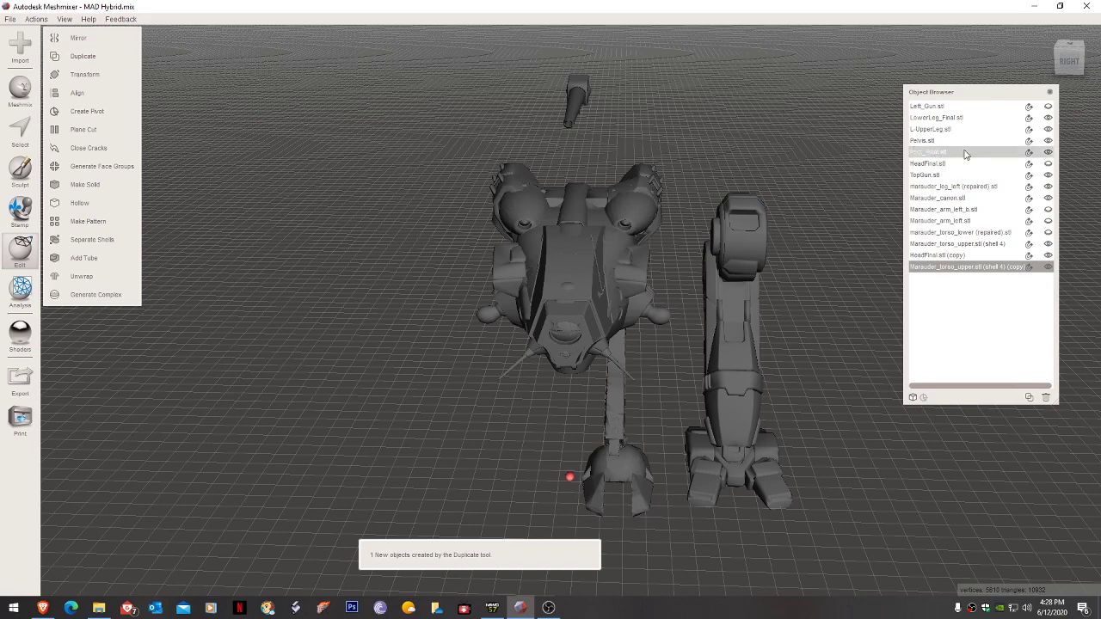
left_click(1047, 267)
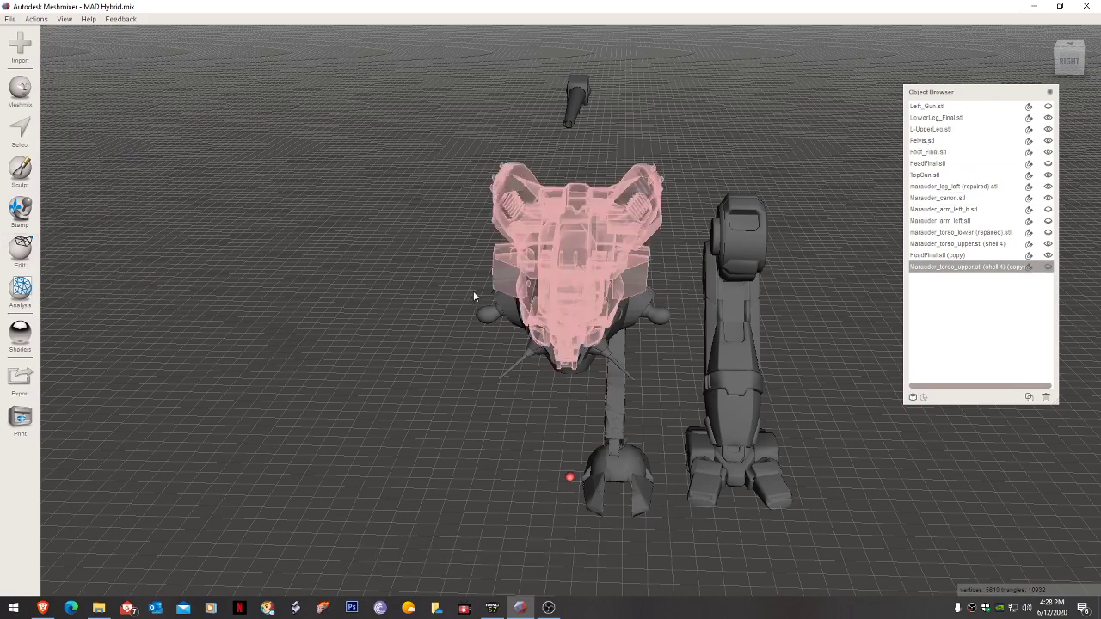
left_click(519, 287)
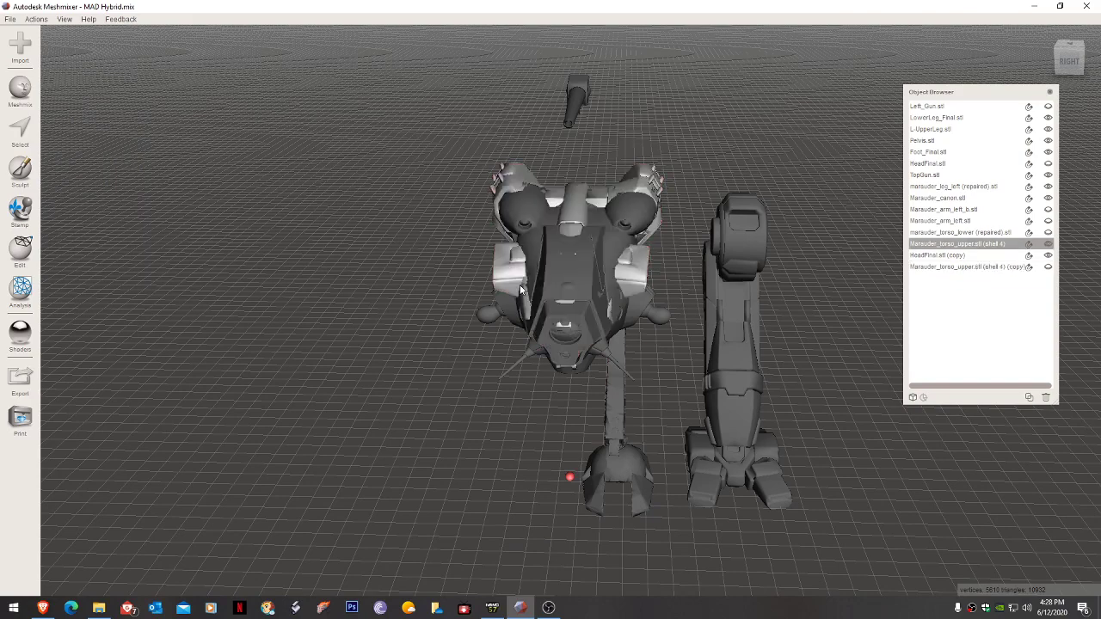
left_click(1047, 246)
Plane-cut the head copy lengthwise down its middle with the cut plane rotated 90°, discarding one half with remeshed fill.
left_click(601, 248)
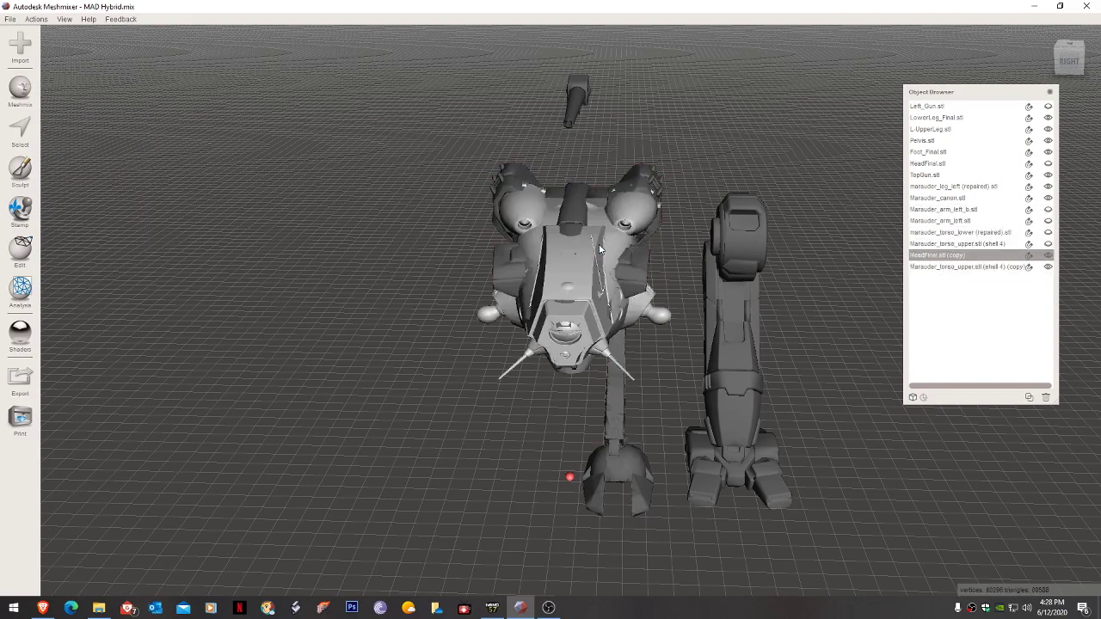
right_click_drag(567, 265, 571, 249)
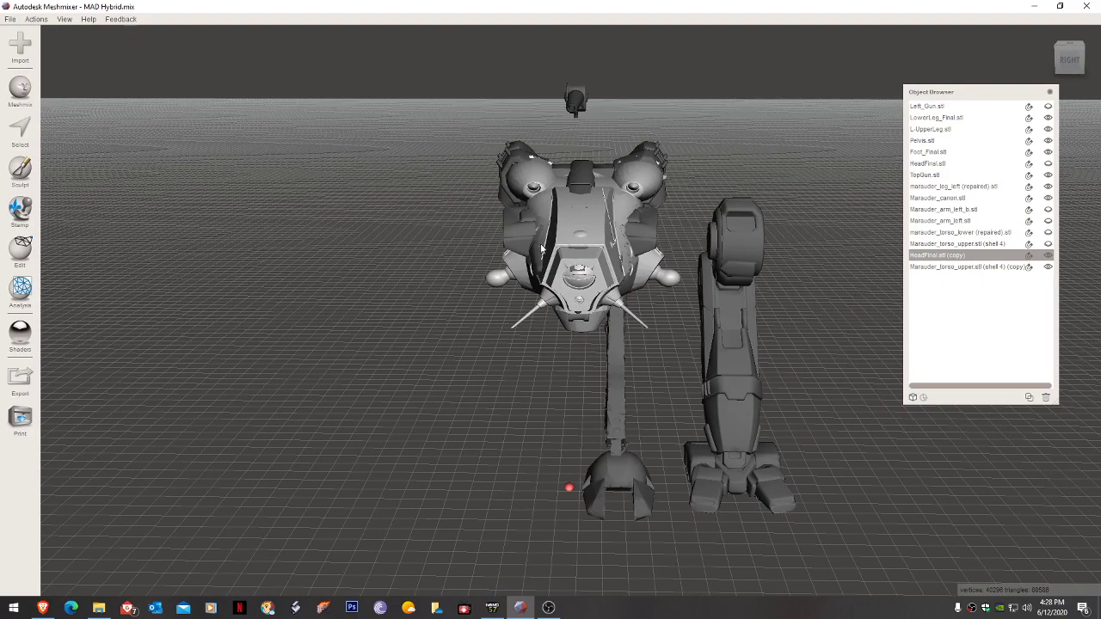
left_click(19, 250)
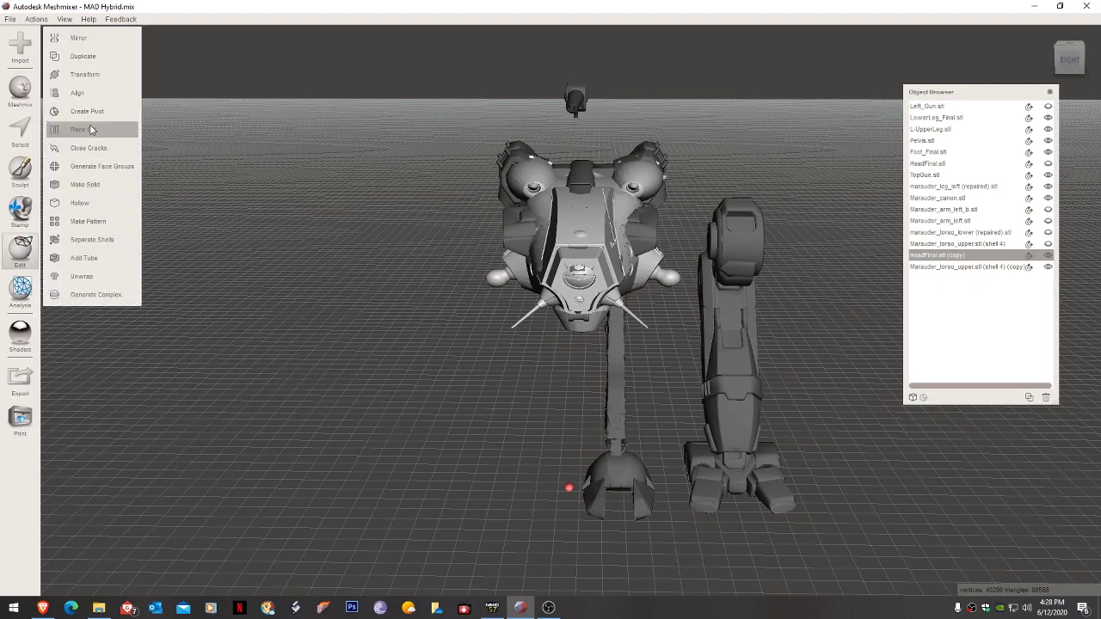
left_click(95, 129)
left_click_drag(562, 218, 662, 193)
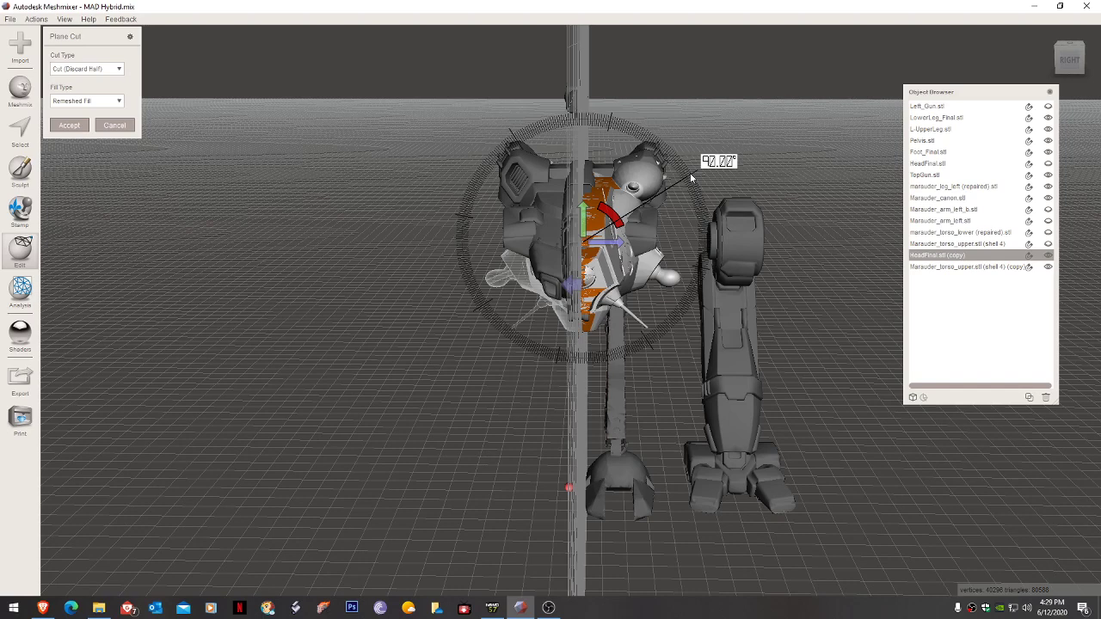
left_click_drag(690, 174, 690, 173)
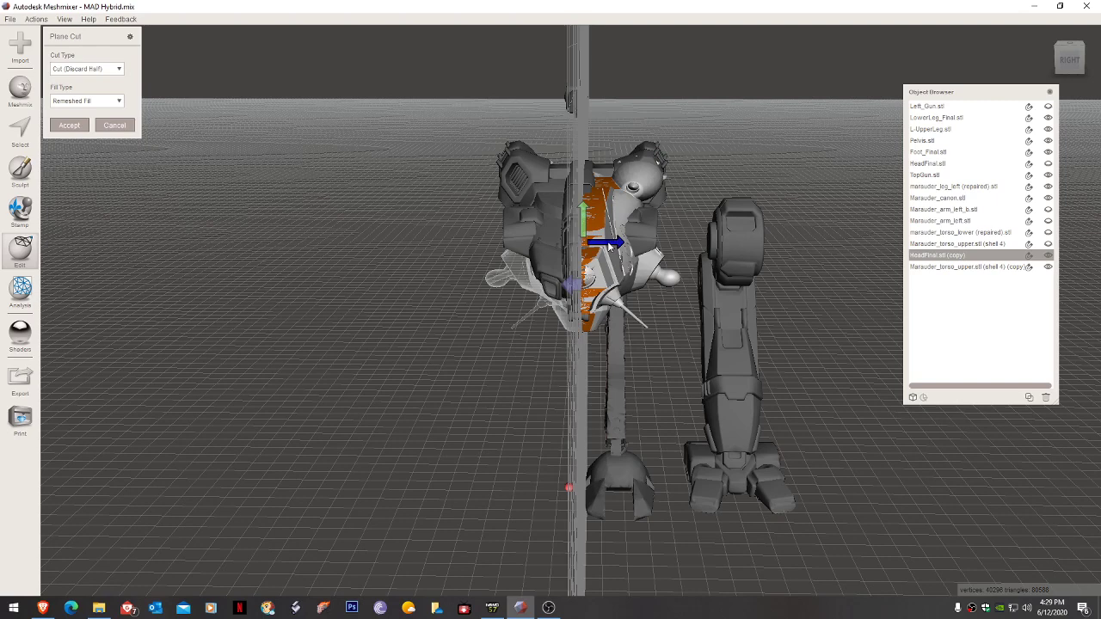
left_click_drag(608, 246, 604, 246)
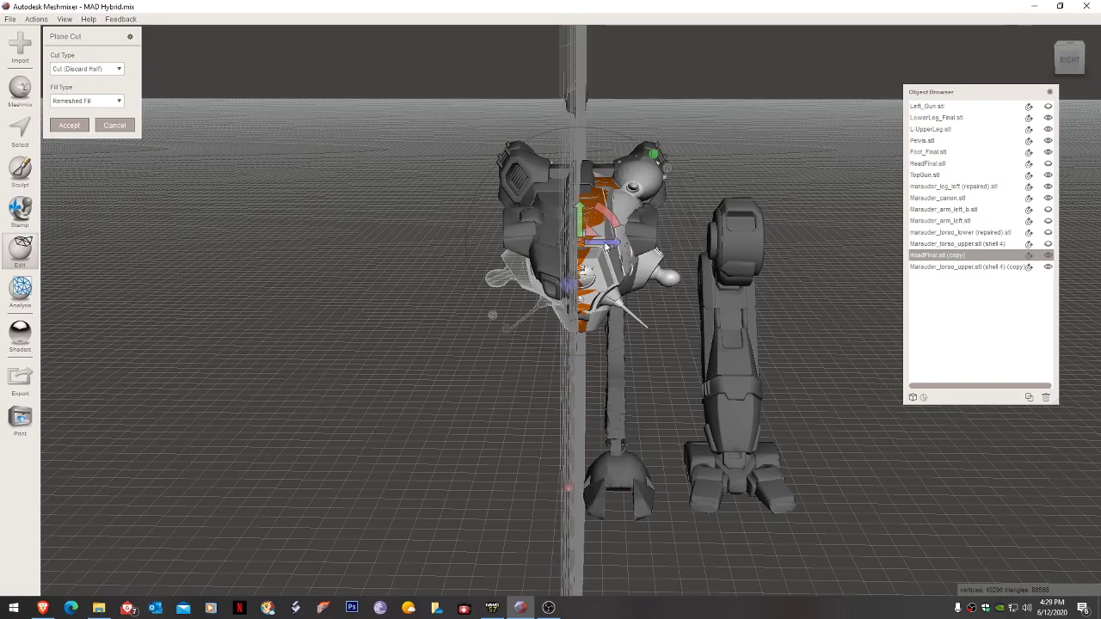
left_click(68, 125)
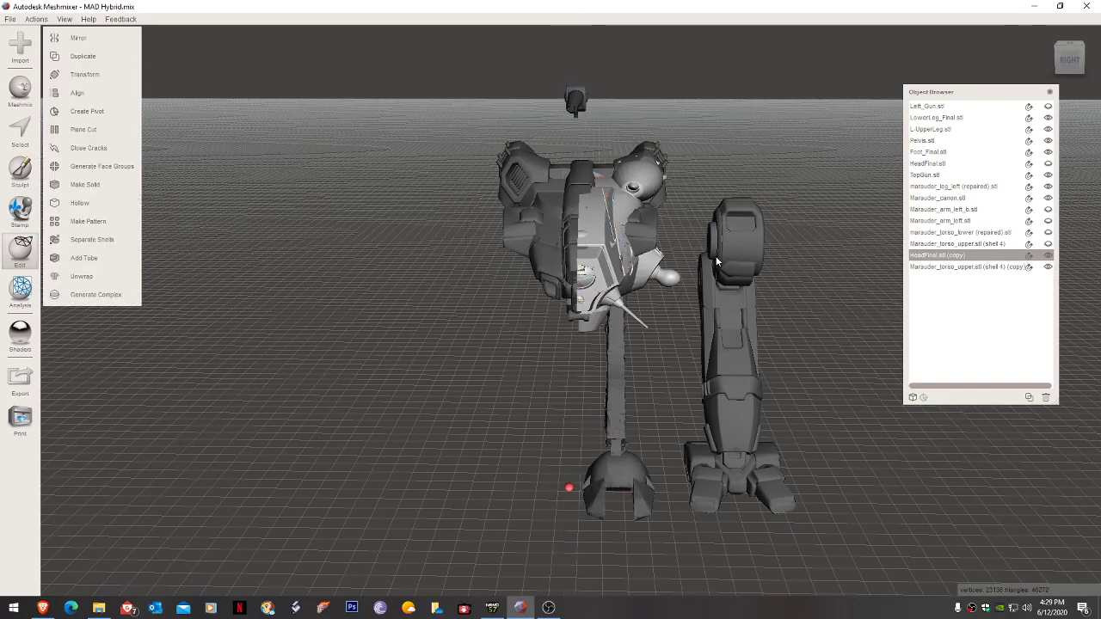
Shift the half head copy about 1.60 mm in X and -0.13 mm in Z, and scale it to about 1.038 in Y.
mouse_move(714, 259)
right_mouse_down()
mouse_move(683, 275)
mouse_move(709, 302)
mouse_move(707, 276)
right_mouse_up()
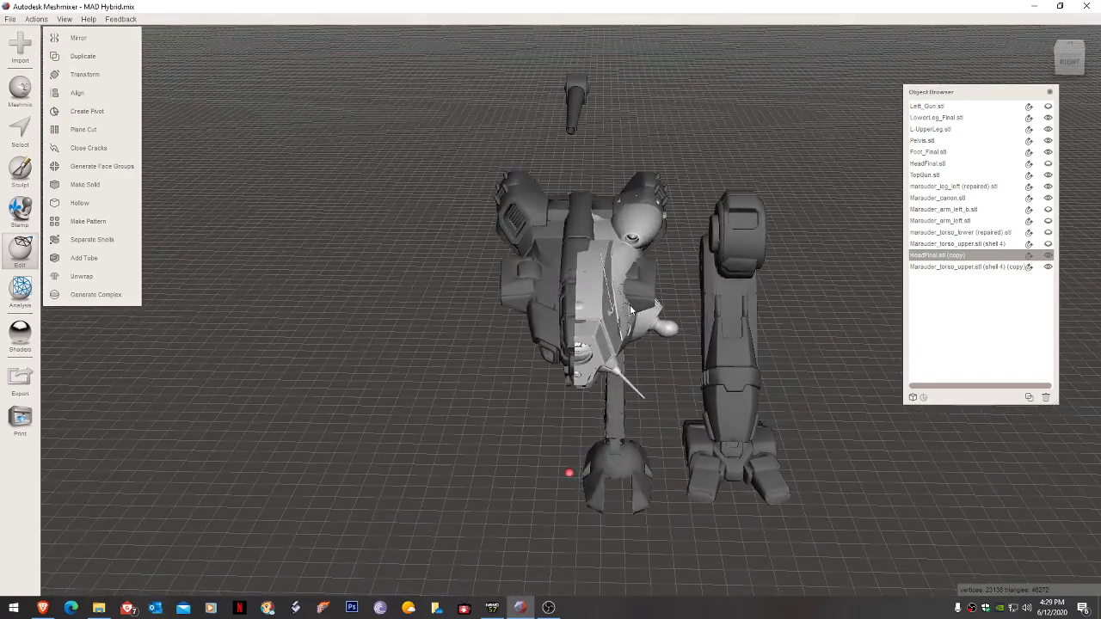
key("ctrl+t")
left_click_drag(609, 293, 616, 295)
right_click_drag(615, 296, 482, 278)
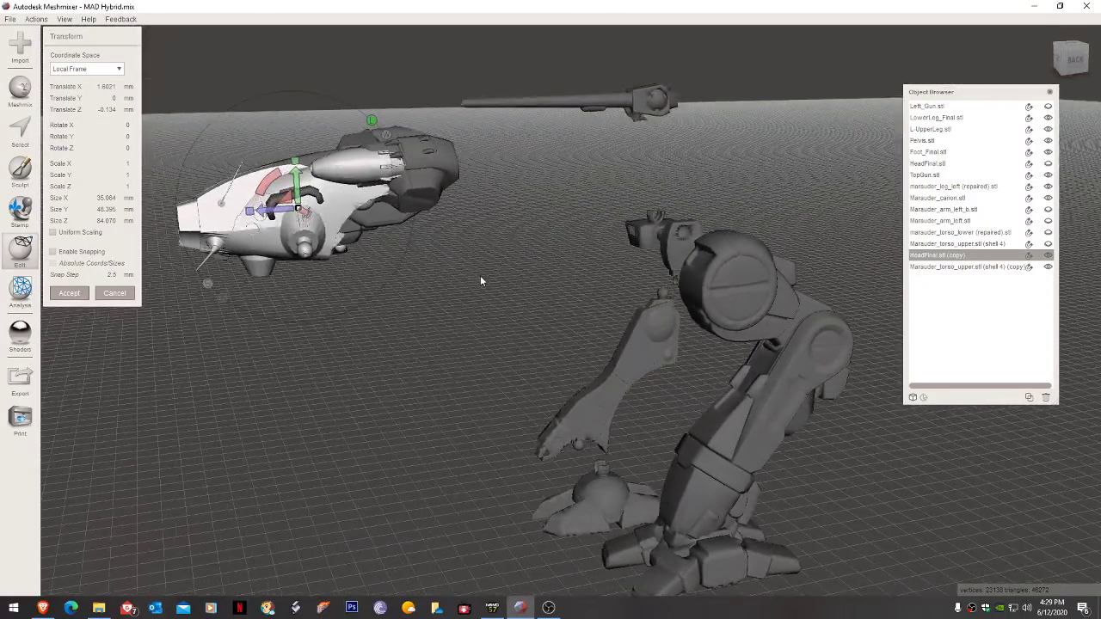
left_click_drag(297, 162, 296, 161)
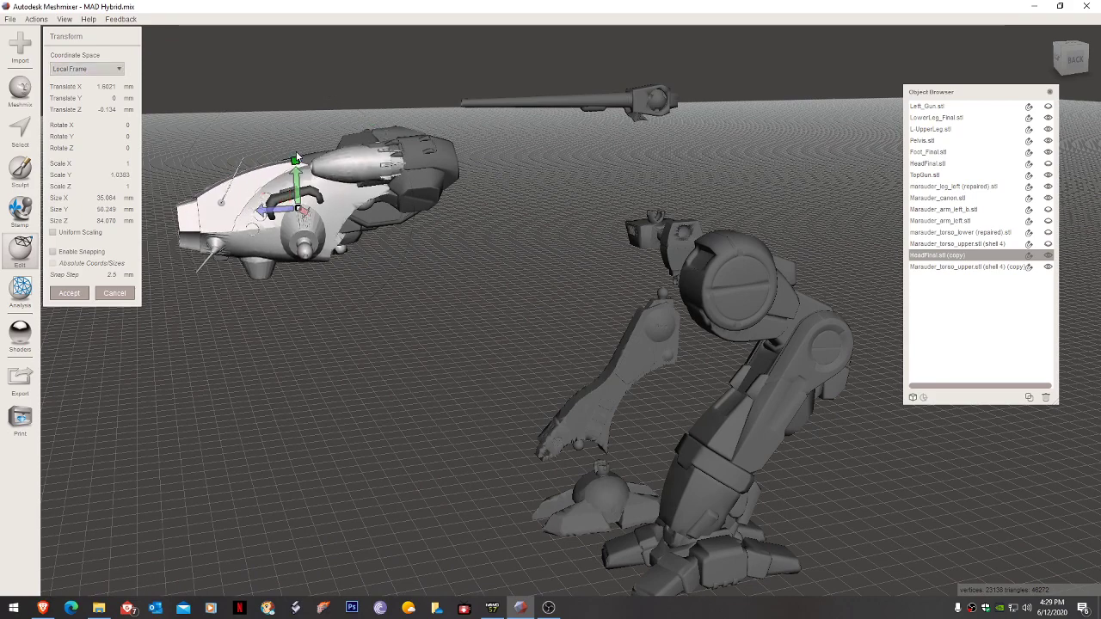
right_click_drag(298, 159, 305, 180)
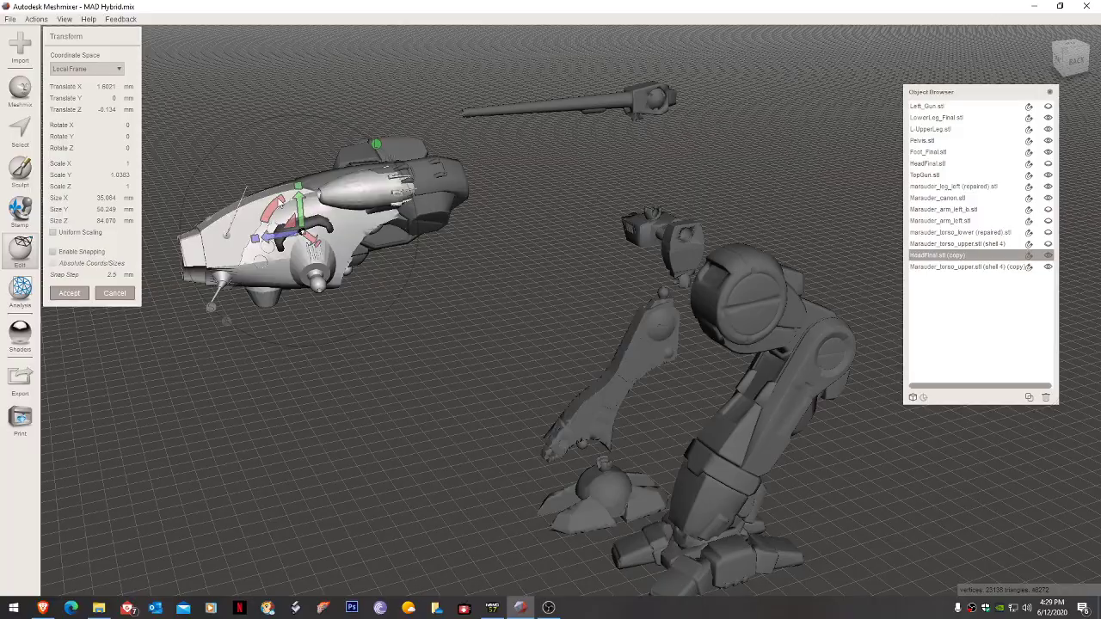
Rotate the half head about 2.08° in X, set its offset to about 1.33, 0.12 and -3.5 mm in X, Y, Z, and accept.
left_click_drag(278, 205, 281, 208)
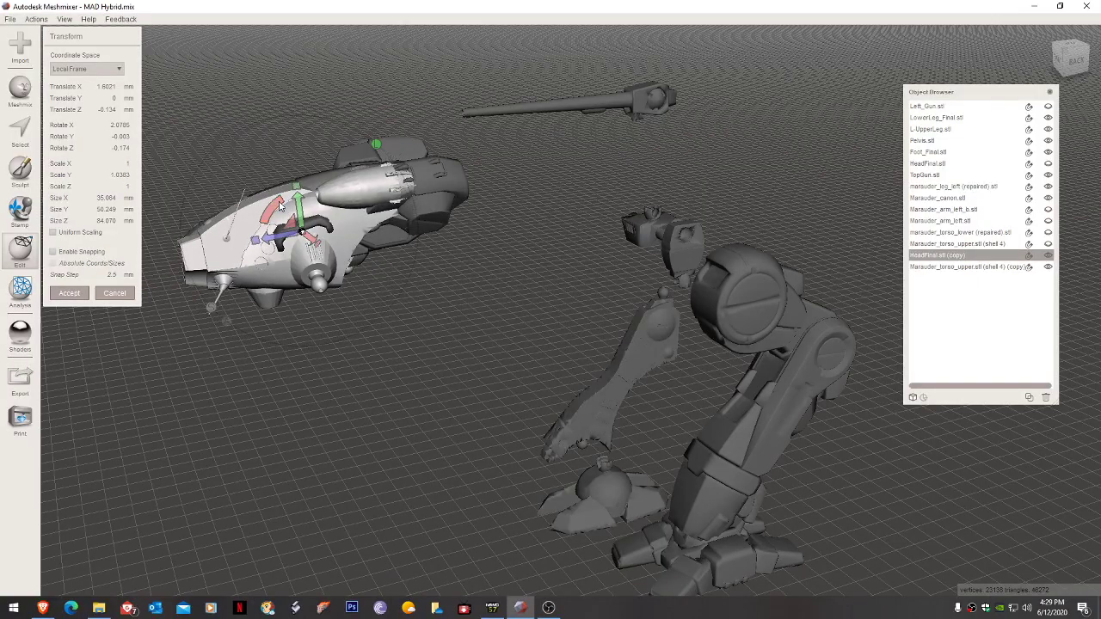
right_click_drag(281, 207, 360, 301)
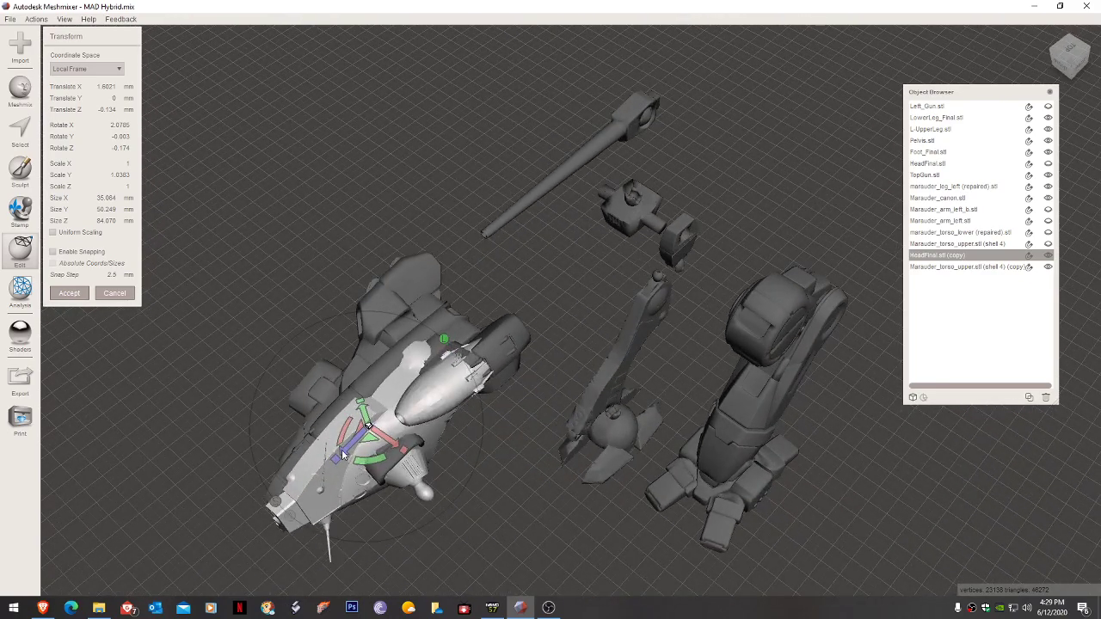
left_click_drag(344, 456, 352, 448)
right_click_drag(352, 447, 411, 360)
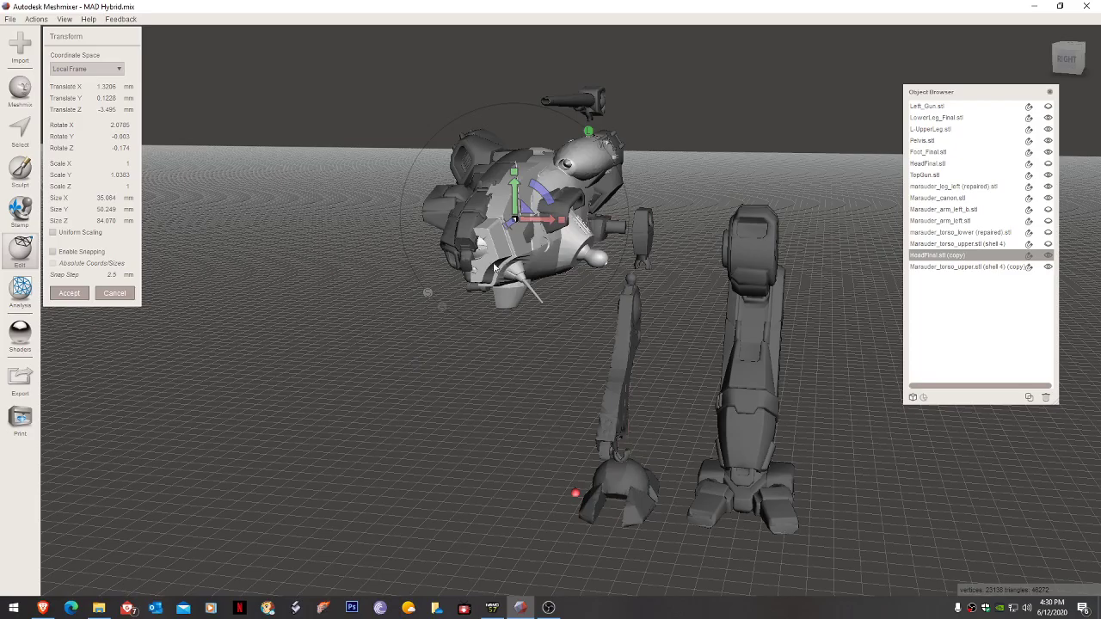
right_click_drag(477, 265, 387, 294)
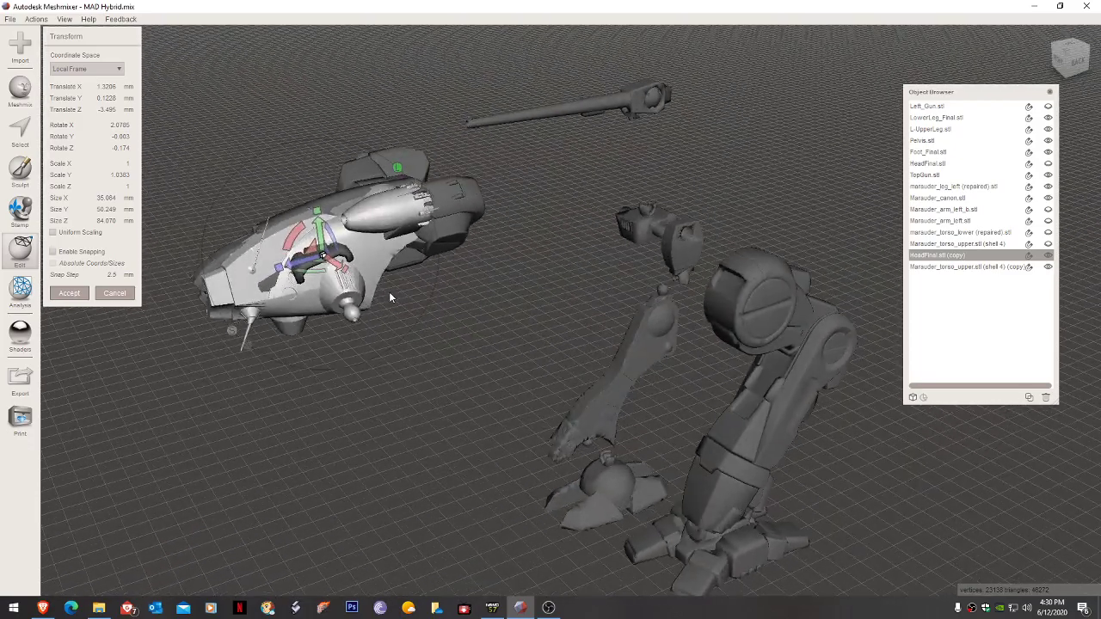
right_click_drag(246, 303, 278, 258)
key("Return")
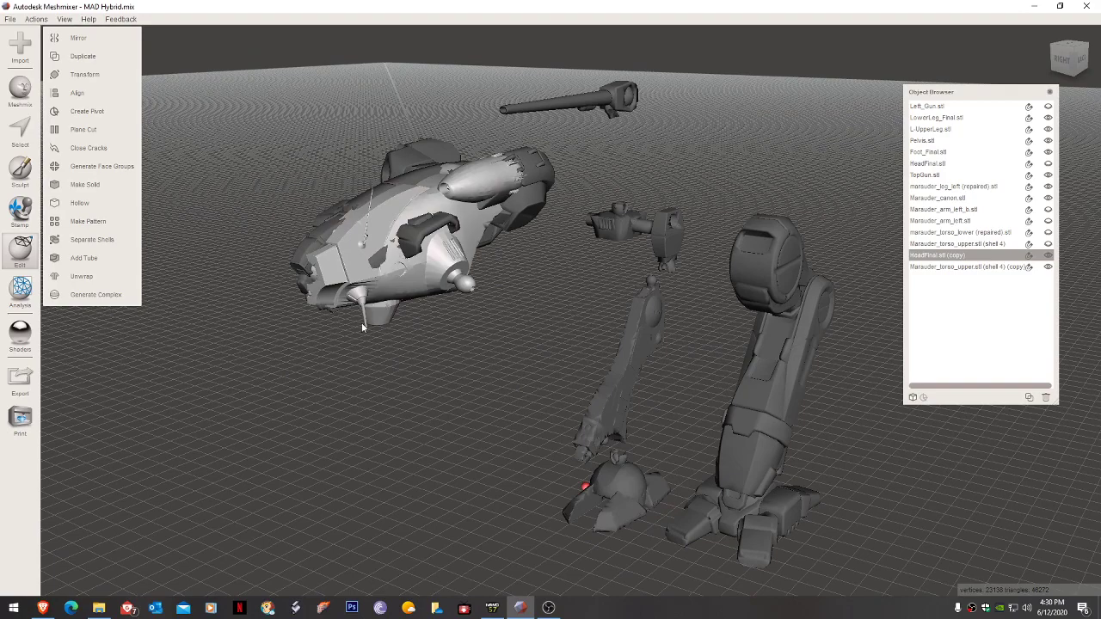
Try placing a crosswise plane cut on the half head that keeps only its nose section.
right_click_drag(366, 305, 295, 302)
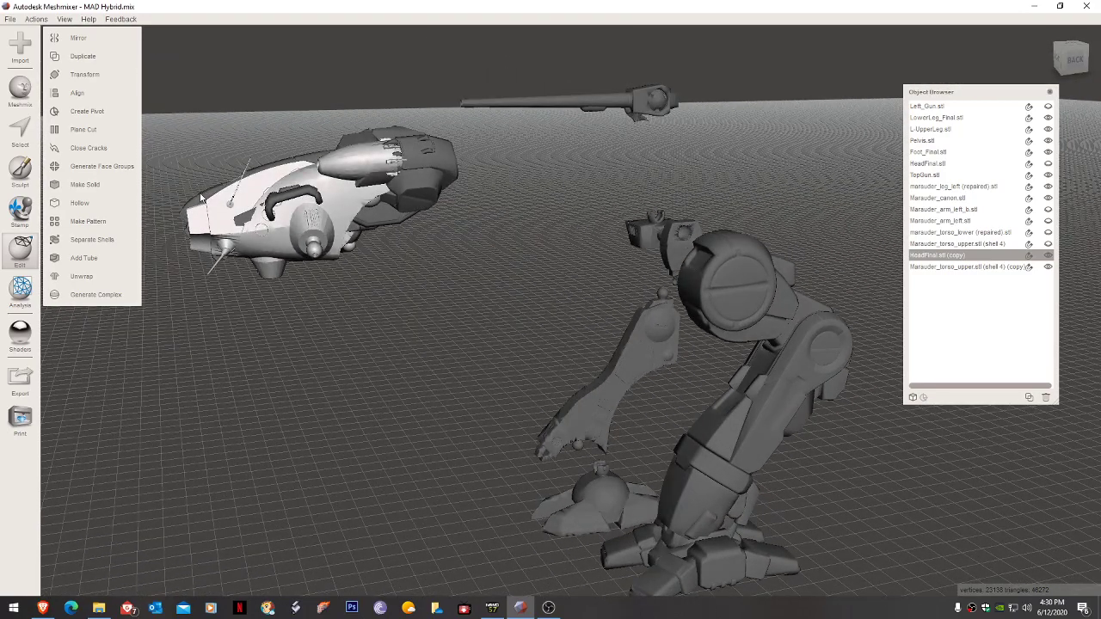
right_click_drag(202, 205, 203, 205)
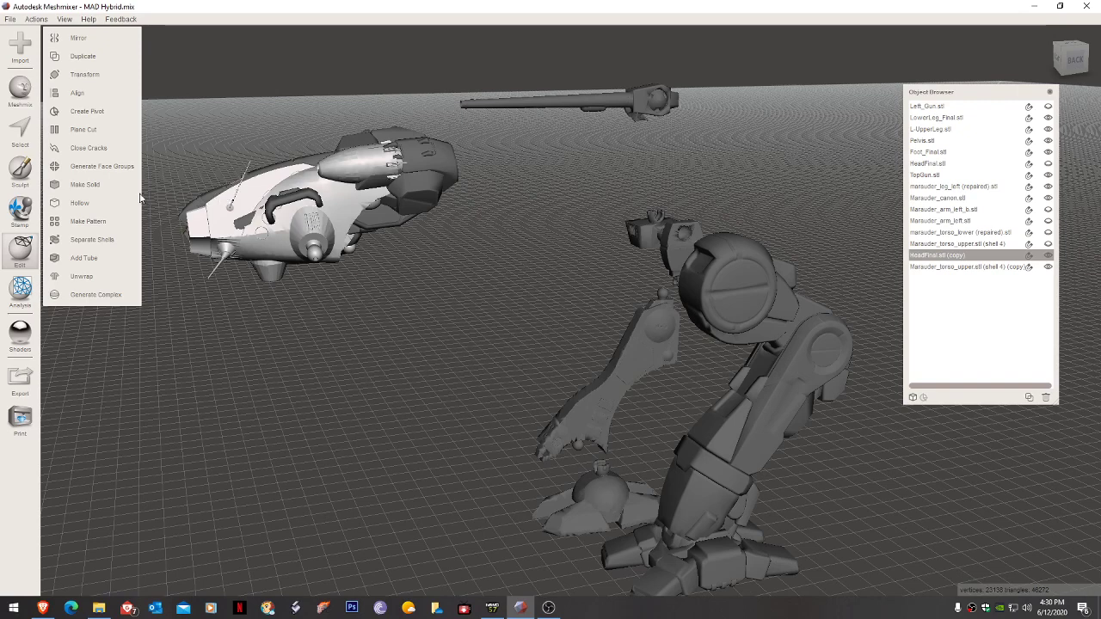
left_click(86, 129)
left_click_drag(342, 191, 222, 125)
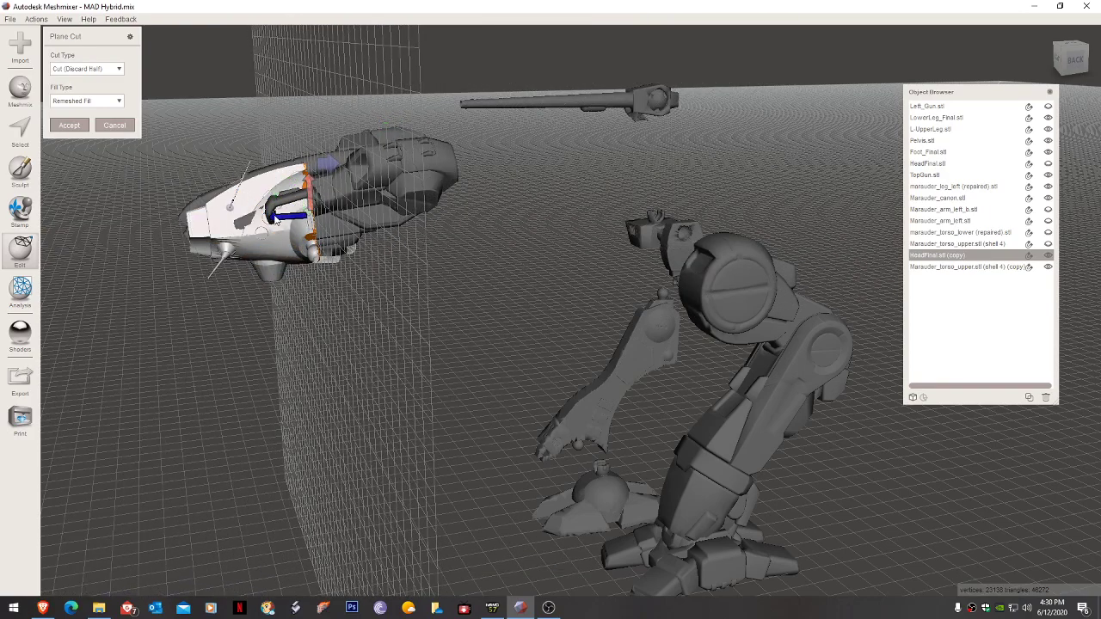
left_click_drag(272, 218, 172, 230)
scroll(171, 225, "up", 3)
right_click_drag(171, 225, 252, 233)
scroll(213, 268, "up", 3)
right_click_drag(212, 267, 278, 313)
scroll(280, 305, "up", 4)
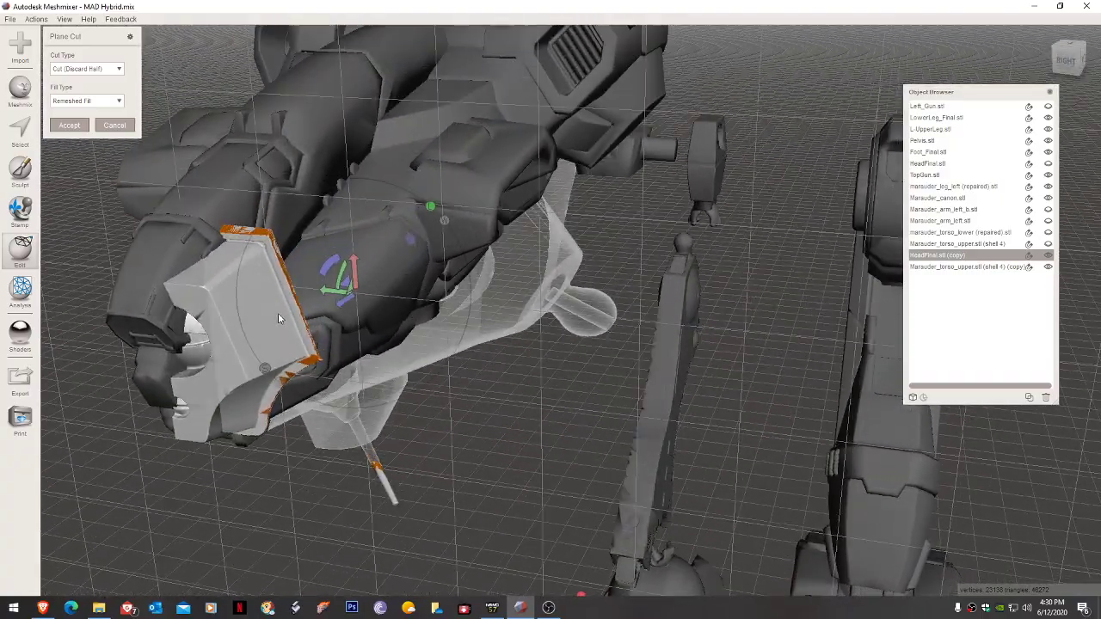
Try reorienting and shifting the cut plane to slice off the half head's nose section, and cancel the plane cut.
left_click_drag(345, 300, 342, 303)
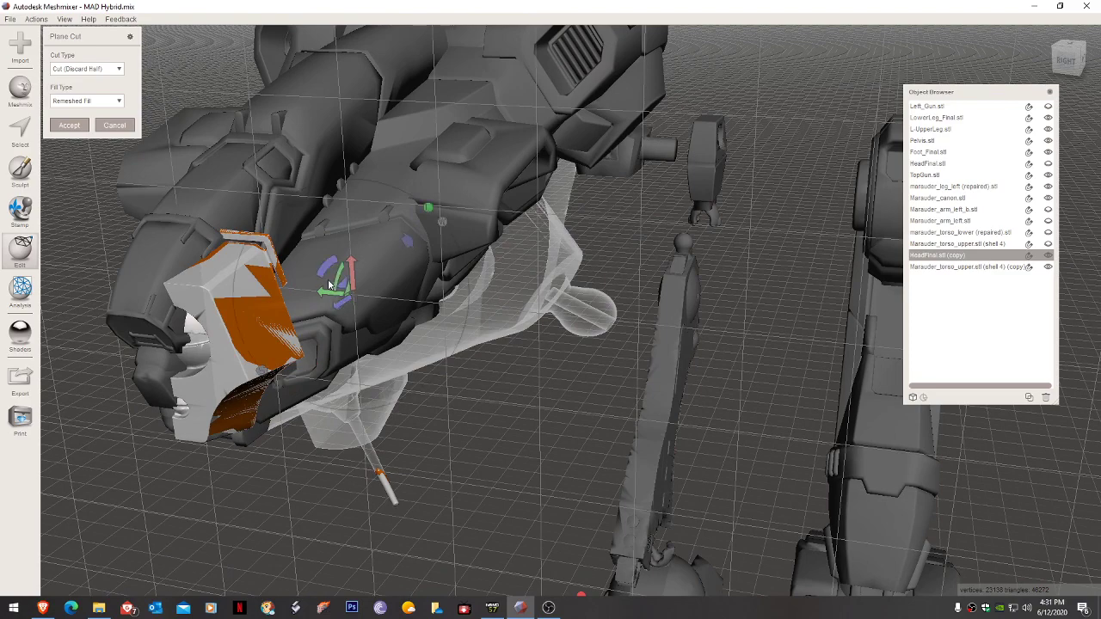
right_click_drag(332, 286, 276, 315)
right_click_drag(294, 265, 289, 289)
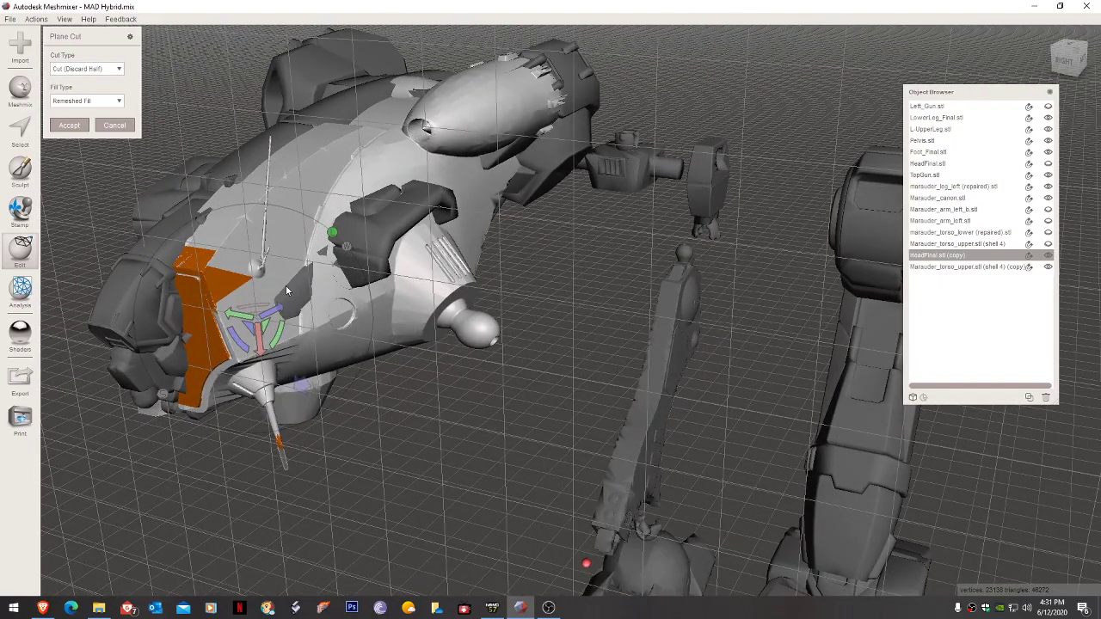
mouse_move(276, 314)
left_mouse_down()
mouse_move(254, 321)
mouse_move(267, 318)
left_mouse_up()
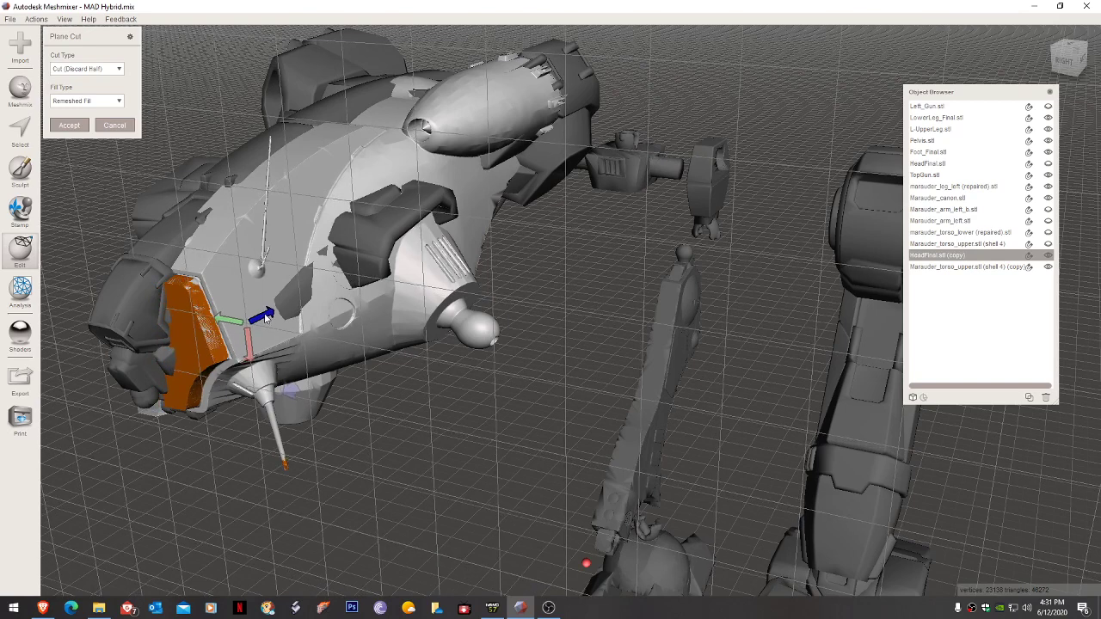
left_click_drag(266, 318, 267, 319)
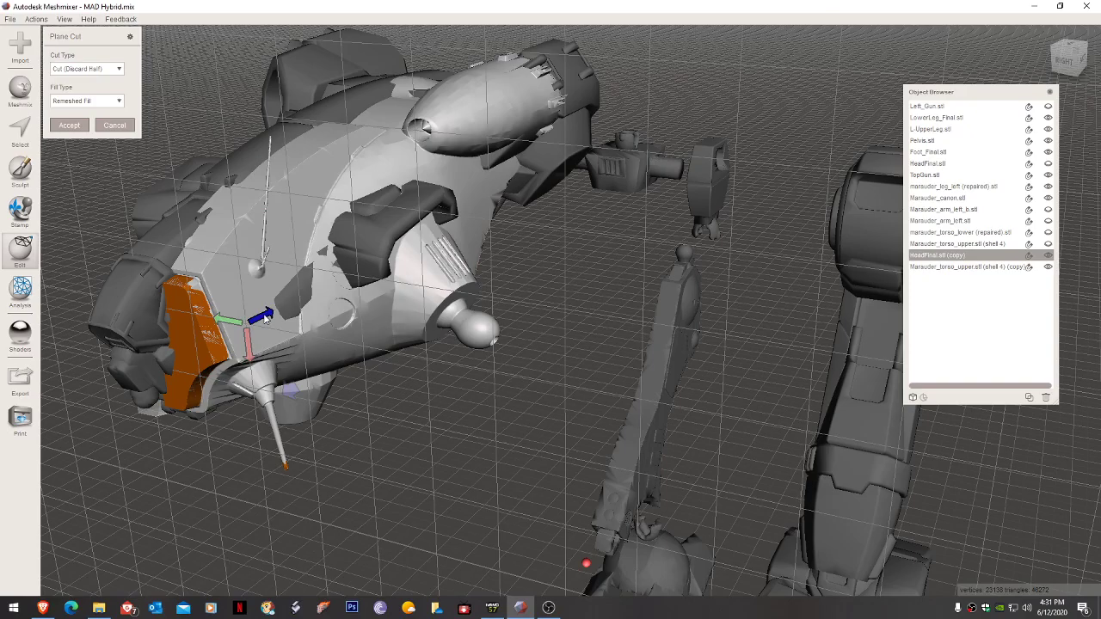
right_click_drag(265, 318, 367, 303)
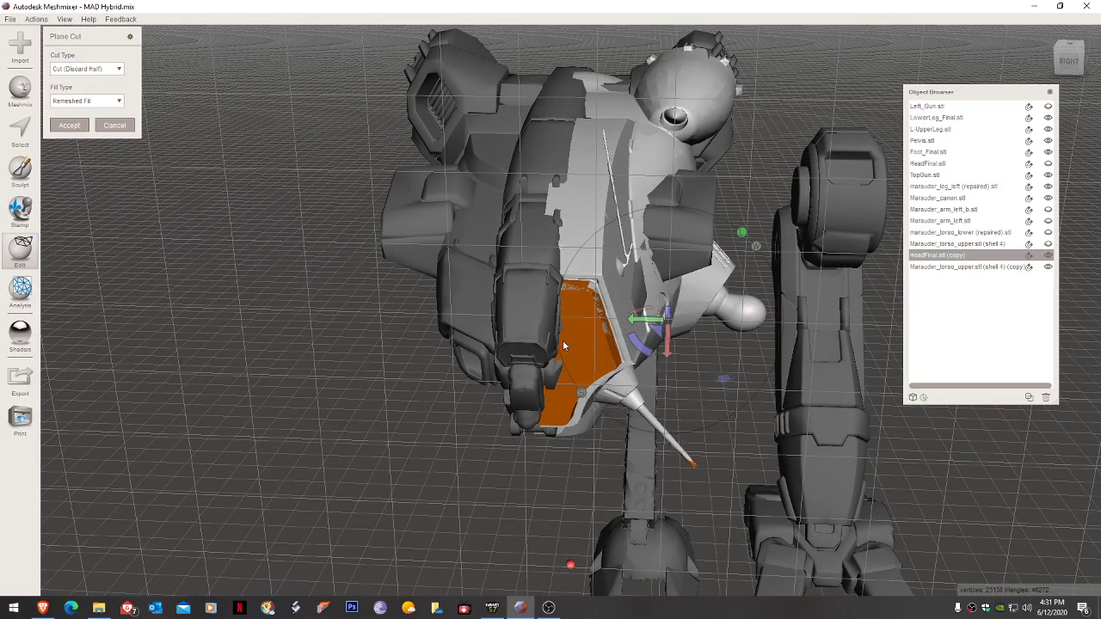
right_click_drag(563, 346, 545, 331)
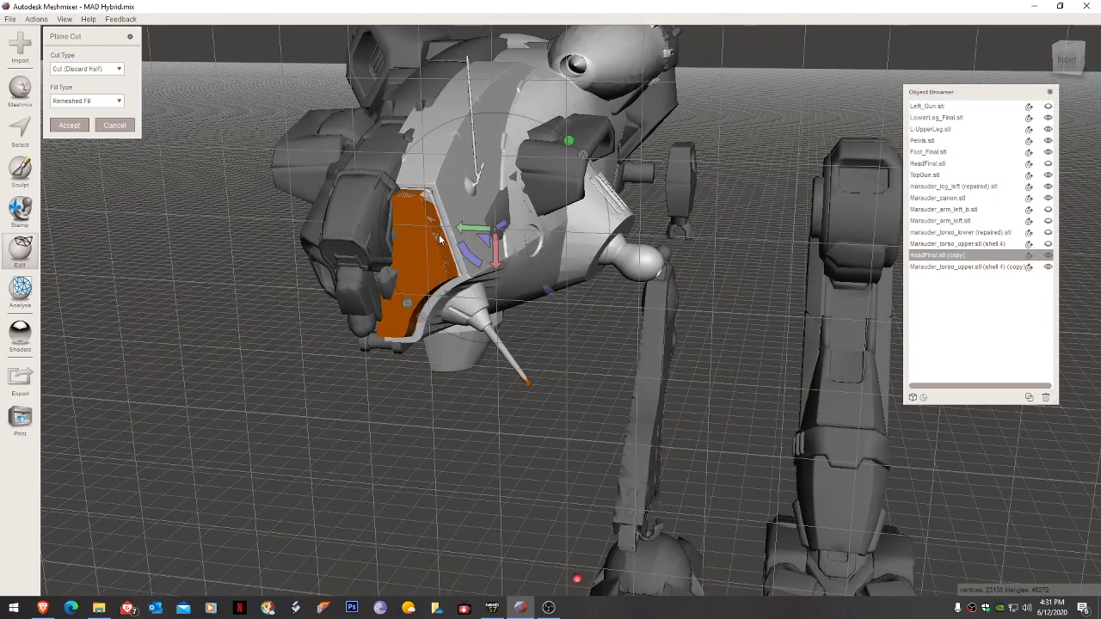
left_click(123, 127)
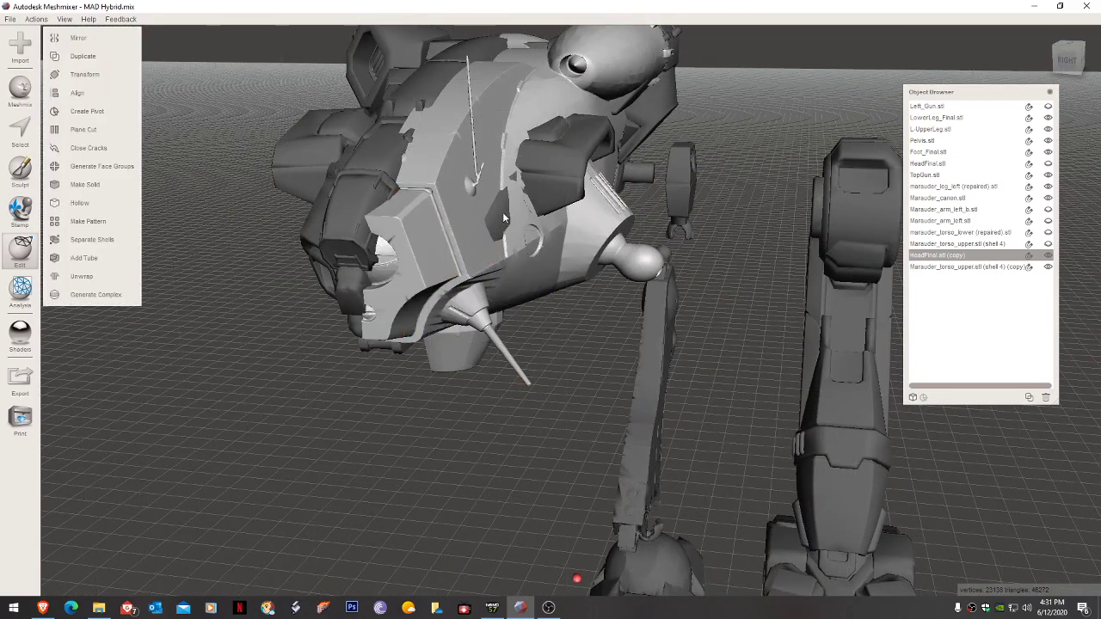
Examine from the front and side how the half head copy fits against the Marauder upper torso copy.
right_click_drag(503, 214, 496, 220)
left_click(313, 251)
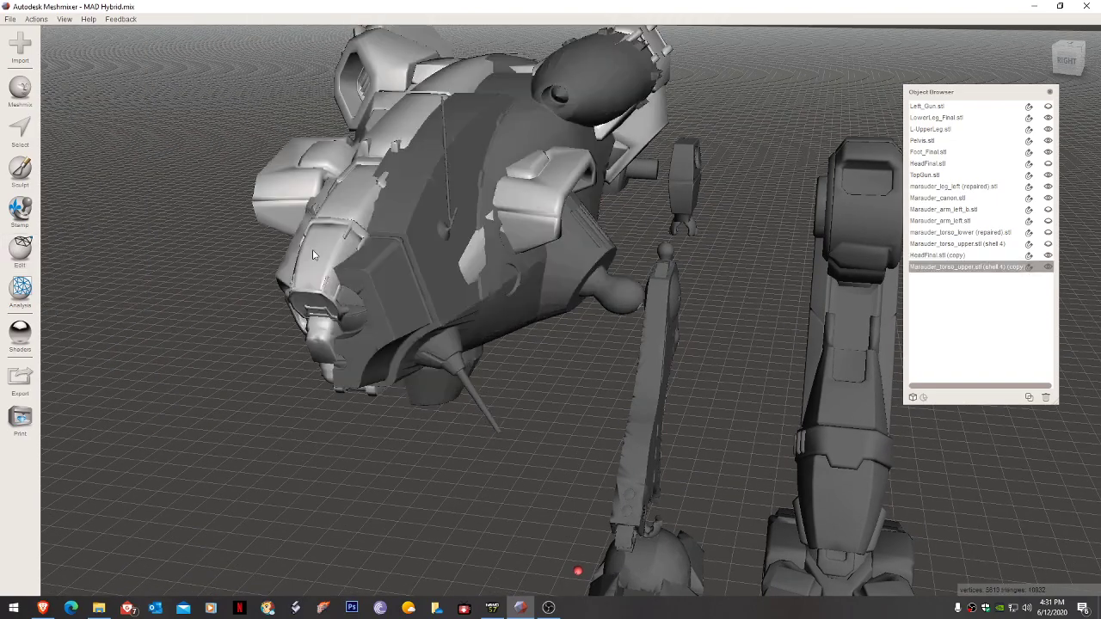
right_click_drag(313, 254, 406, 229)
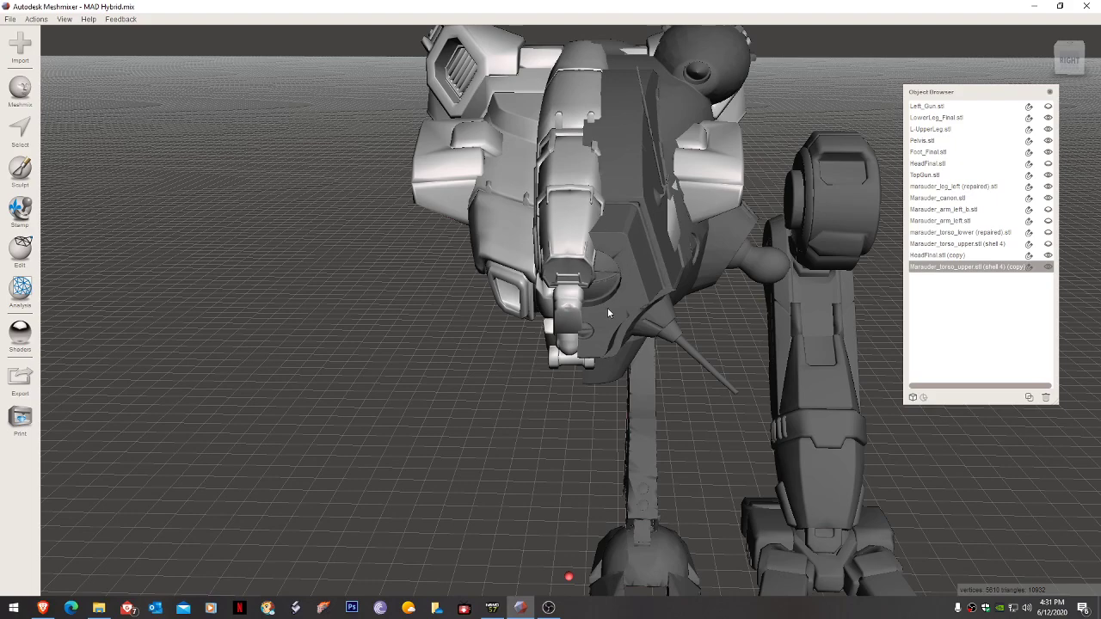
left_click(631, 266)
mouse_move(631, 266)
right_mouse_down()
mouse_move(654, 268)
mouse_move(638, 270)
right_mouse_up()
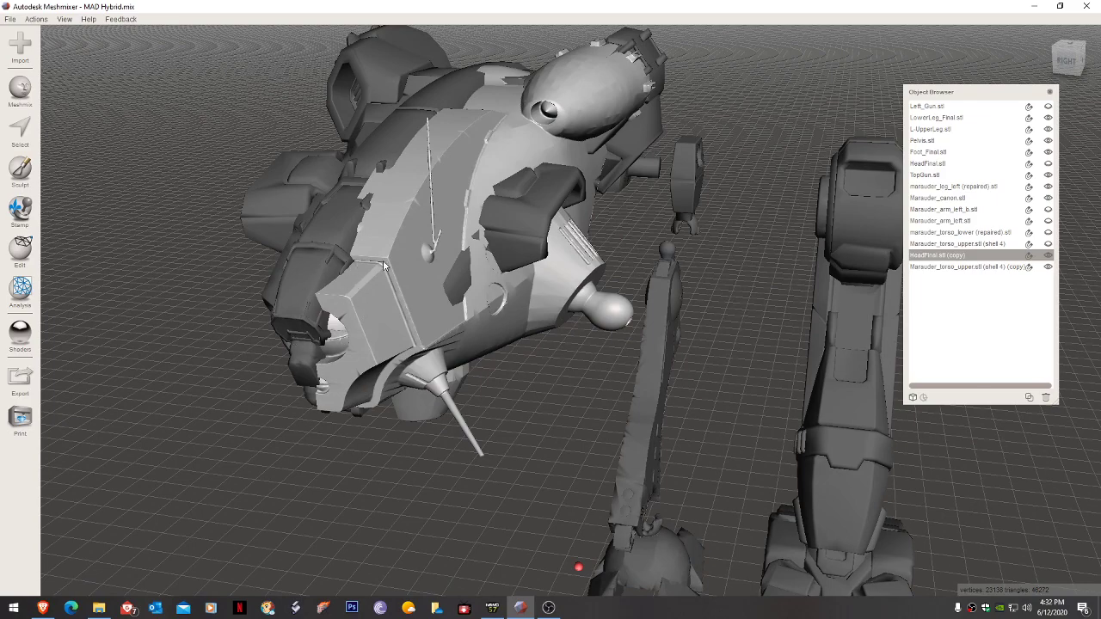
scroll(421, 264, "down", 6)
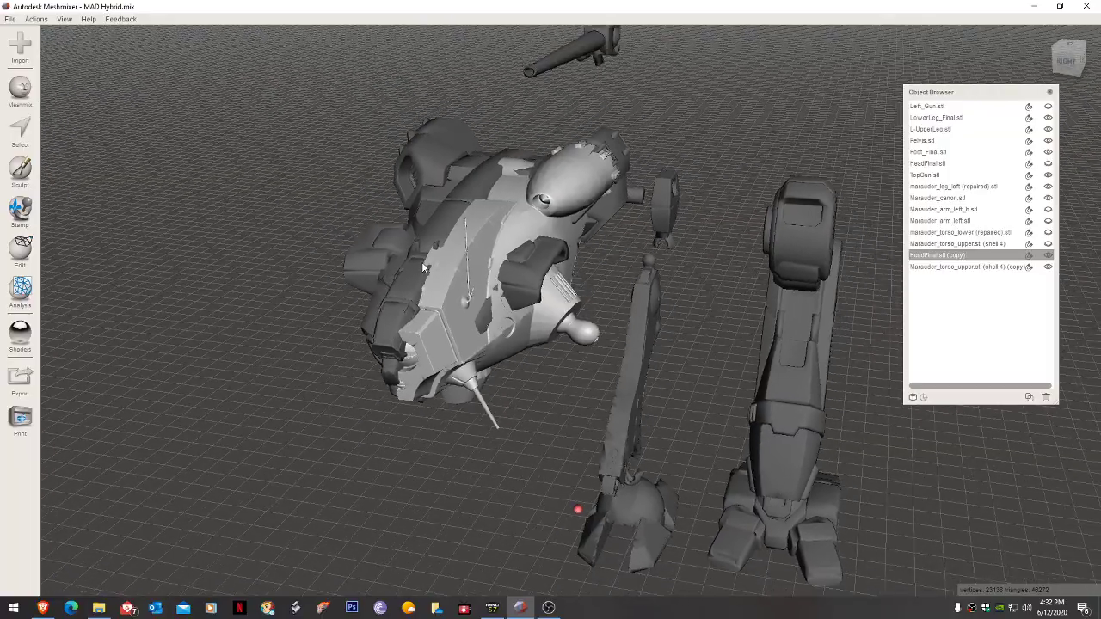
right_click_drag(421, 264, 517, 242)
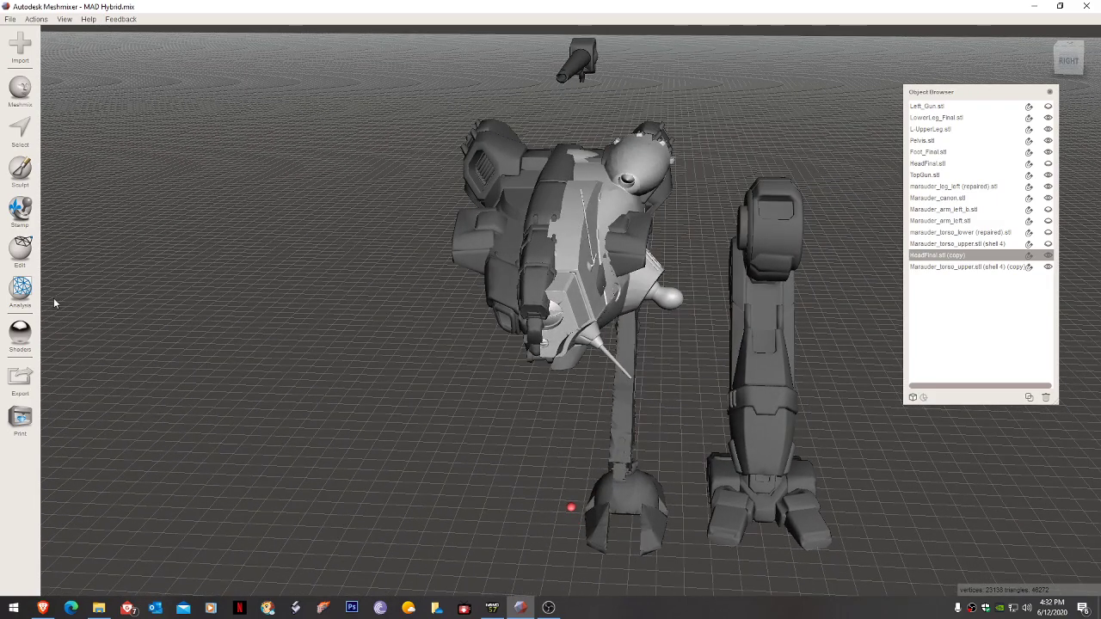
Mirror the half head copy across a vertical lengthwise plane and inspect the preview from several angles.
left_click(22, 251)
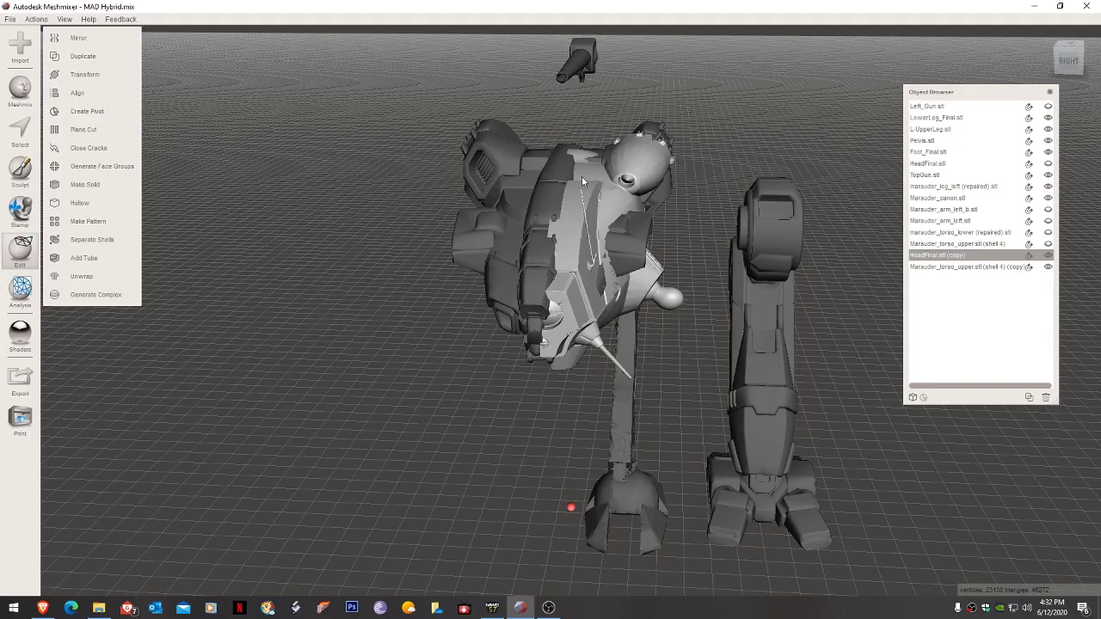
left_click(127, 37)
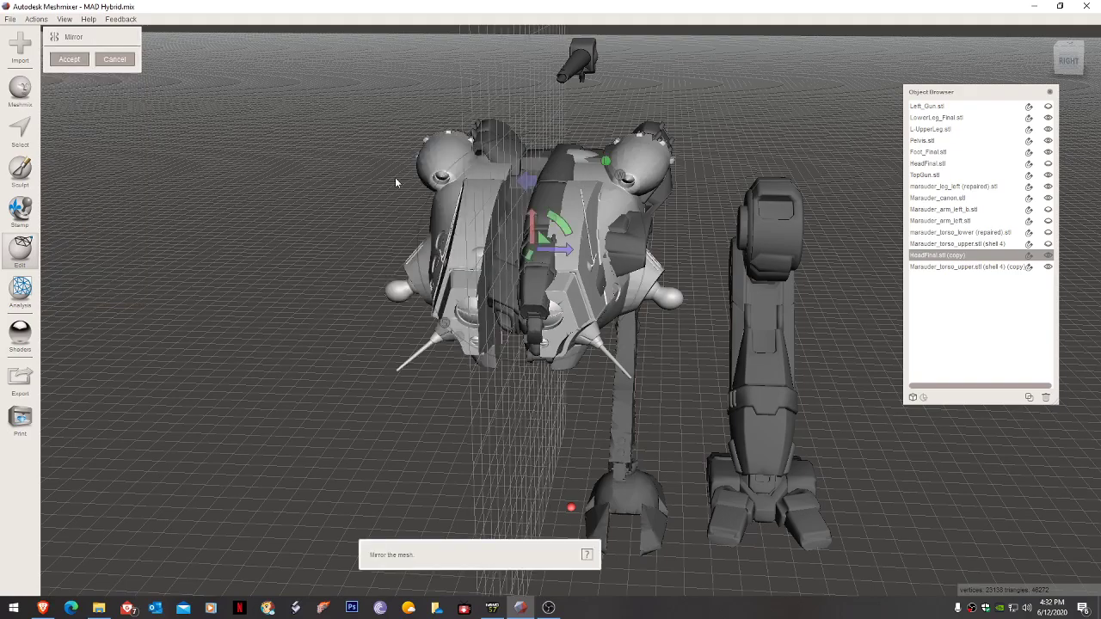
mouse_move(398, 180)
right_mouse_down()
mouse_move(364, 184)
mouse_move(378, 181)
right_mouse_up()
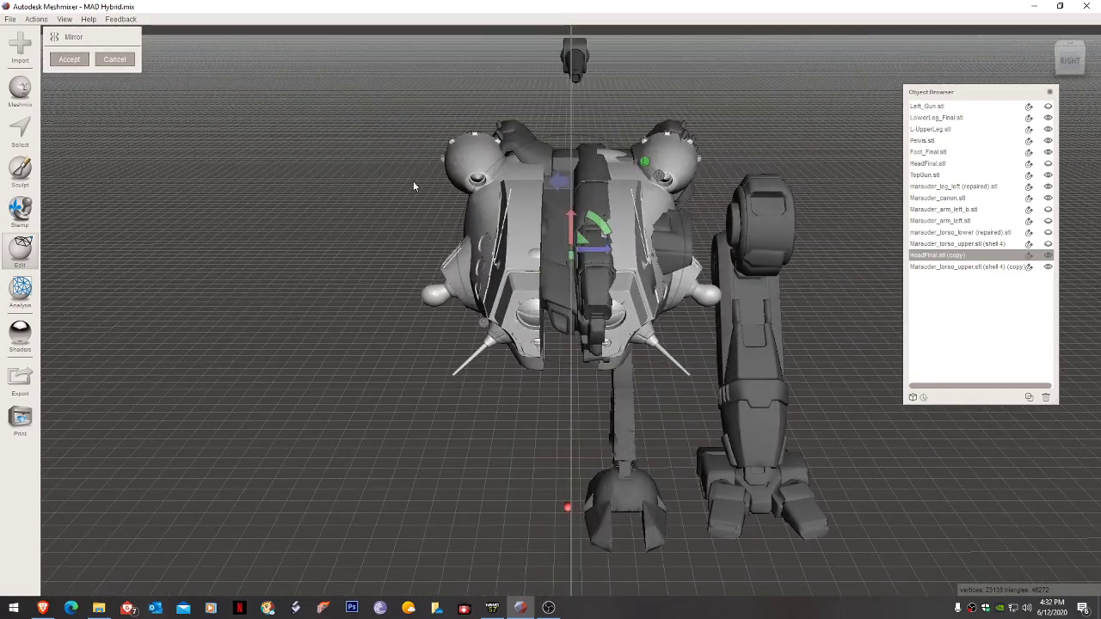
right_click_drag(587, 252, 516, 251)
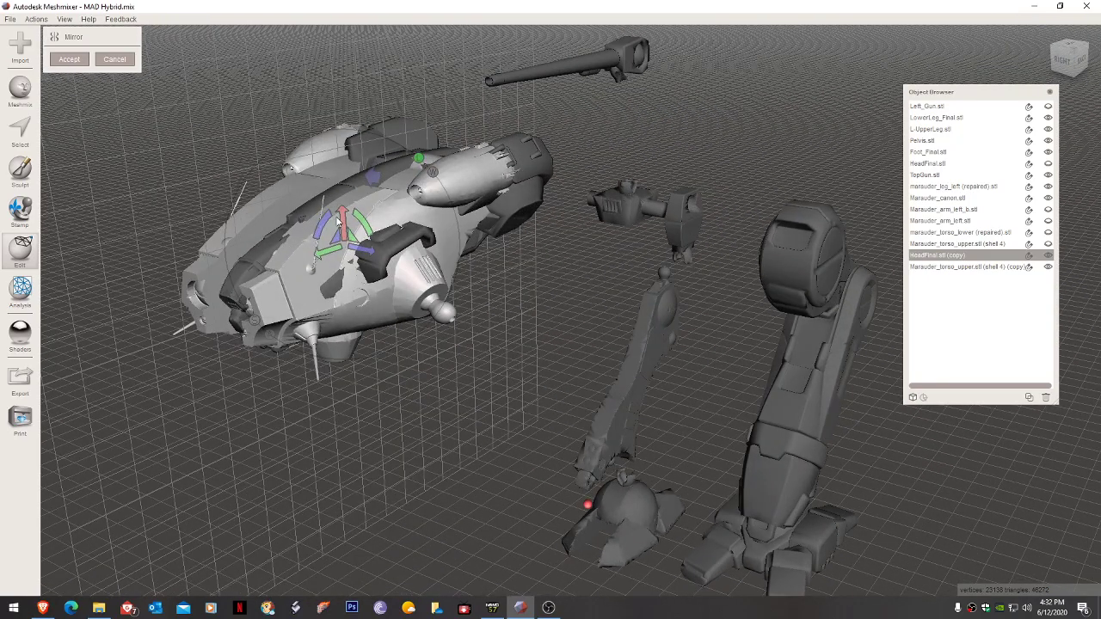
right_click_drag(356, 217, 413, 221)
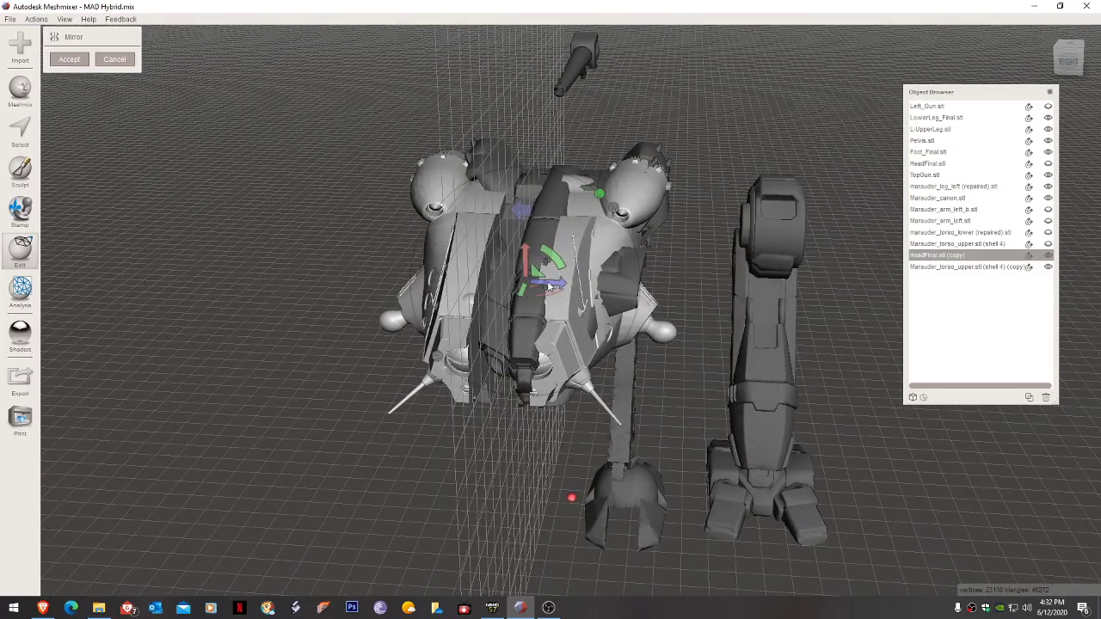
Try shifting the mirror plane toward the half head so its two halves meet at the centerline.
left_click_drag(551, 286, 579, 290)
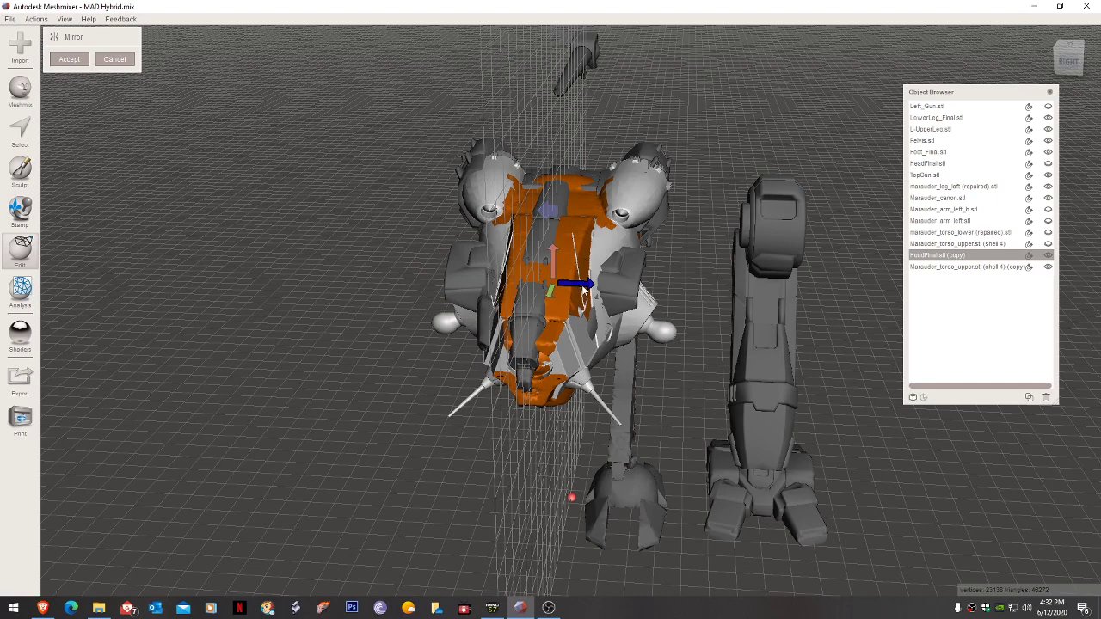
left_click_drag(582, 291, 590, 292)
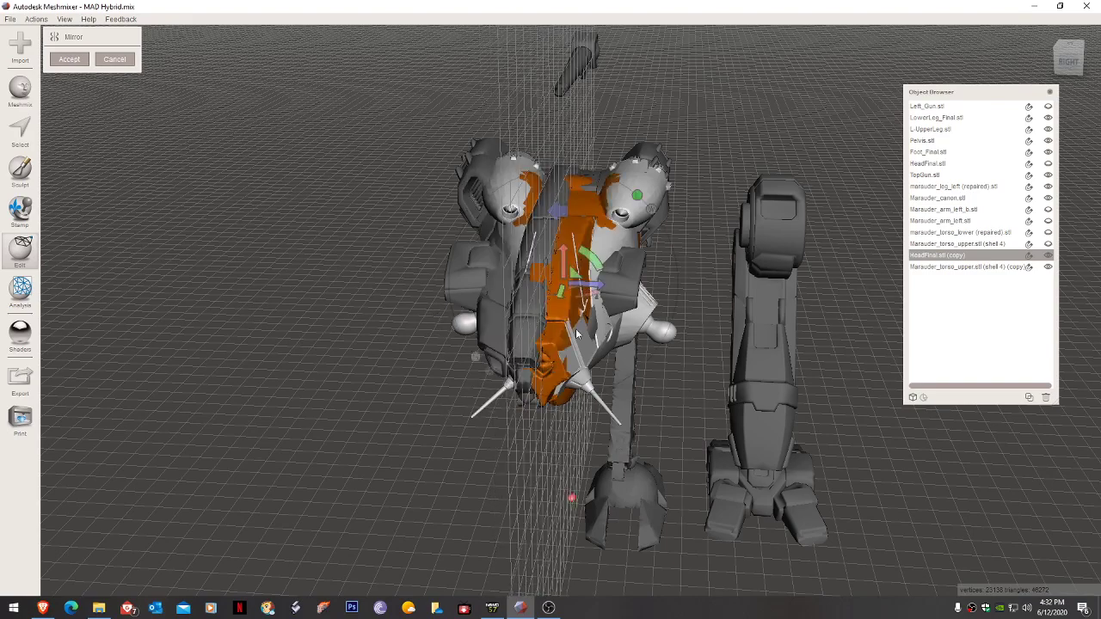
right_click_drag(590, 290, 593, 221)
scroll(596, 204, "up", 2)
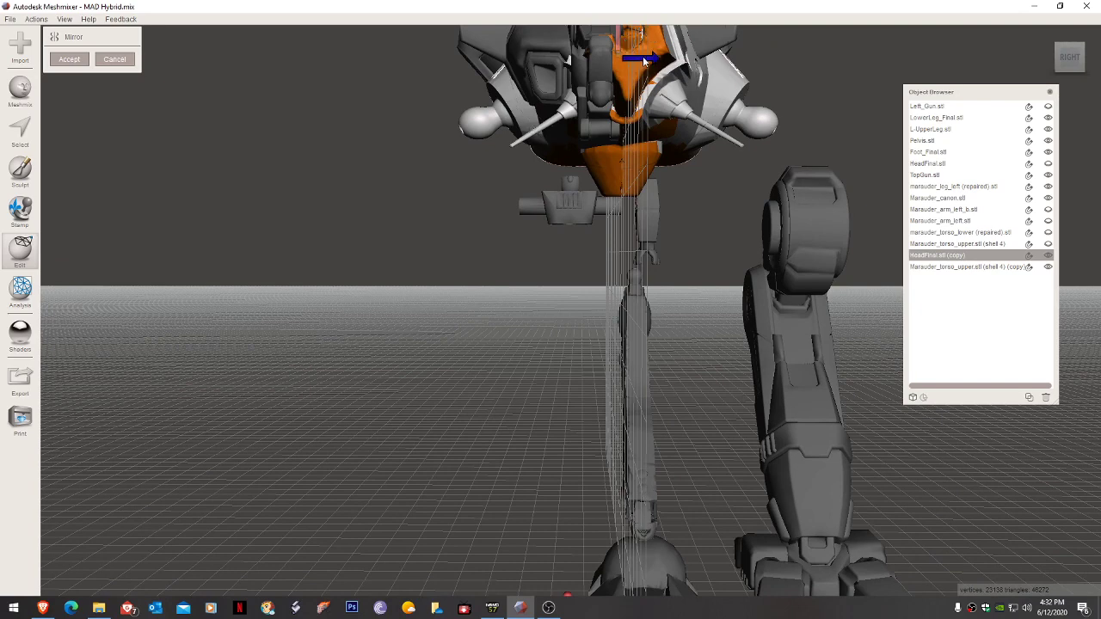
left_click_drag(646, 66, 653, 65)
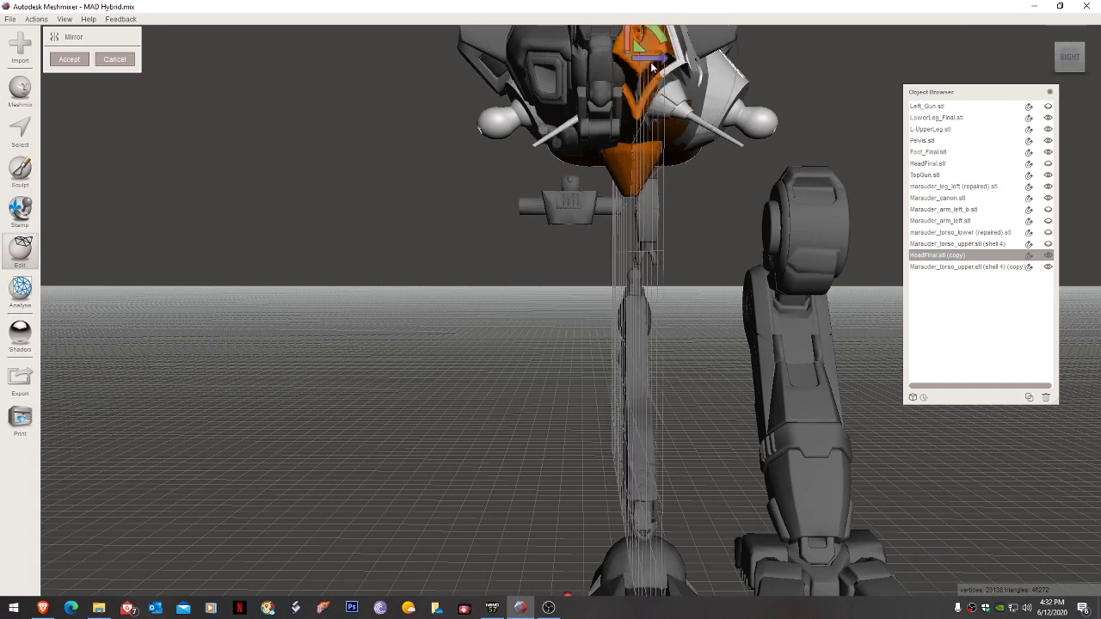
scroll(678, 206, "down", 3)
right_click_drag(678, 207, 663, 239)
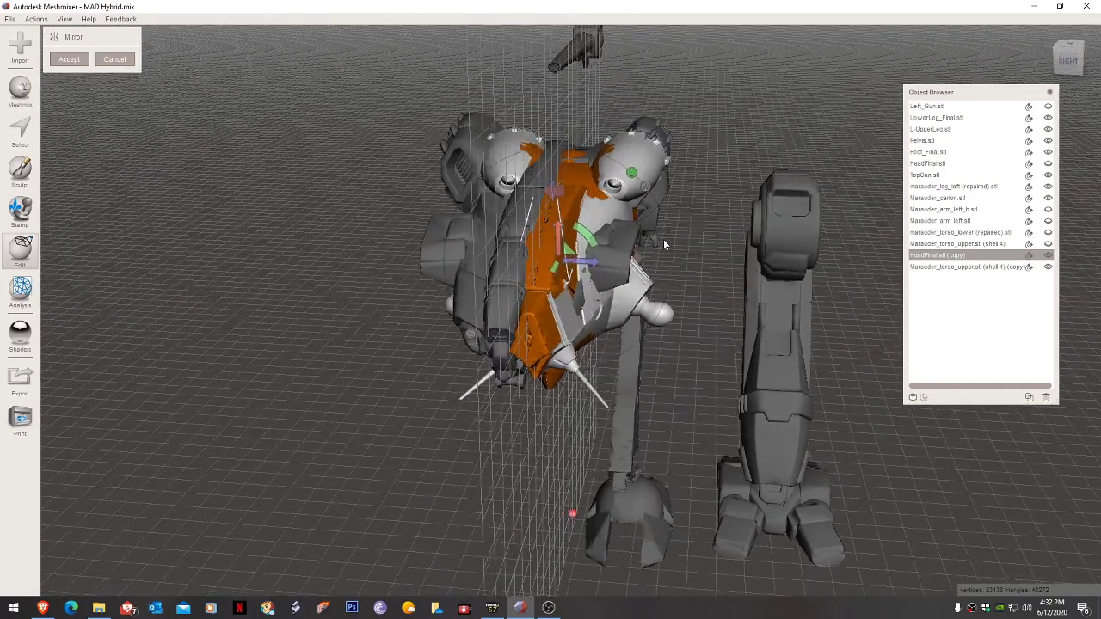
Move the mirror plane away from the half head until the mirrored half stands clear of it, and accept the mirror.
left_click(570, 260)
left_click_drag(568, 264, 498, 265)
right_click_drag(439, 275, 464, 280)
left_click(69, 59)
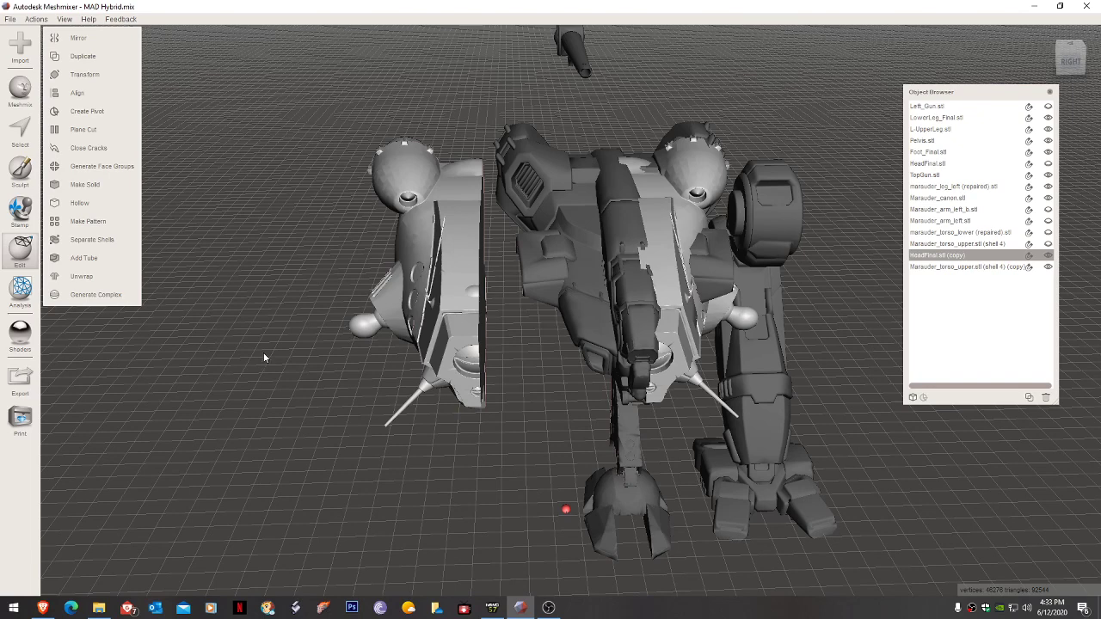
Separate the original head half from its mirrored counterpart into its own object.
key("s")
mouse_move(249, 348)
left_mouse_down()
mouse_move(254, 253)
mouse_move(336, 98)
mouse_move(497, 101)
mouse_move(543, 307)
left_mouse_up()
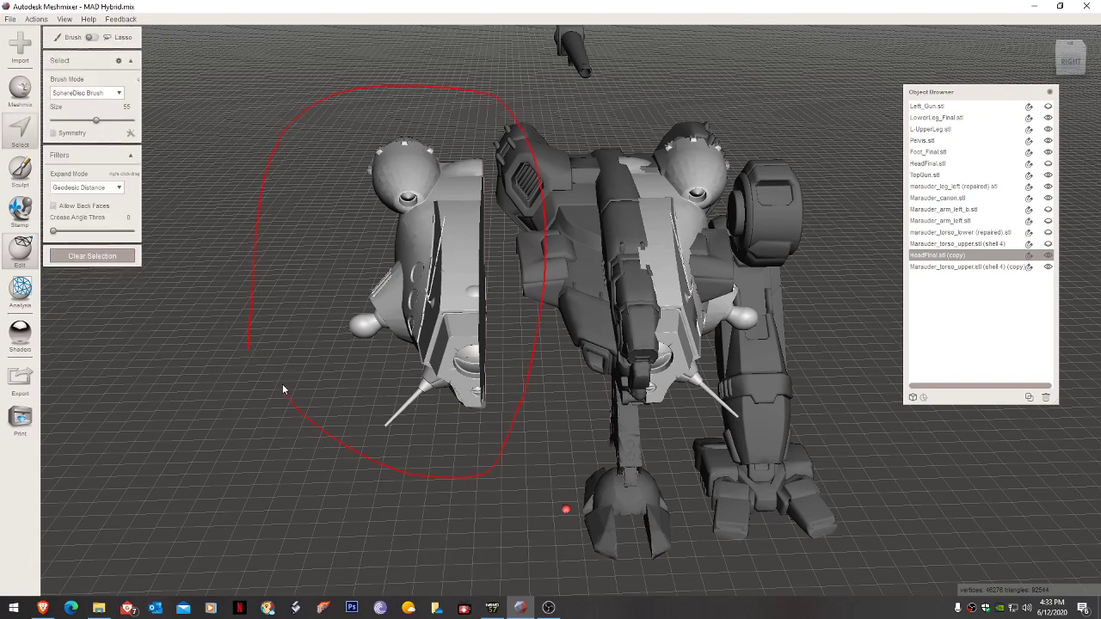
left_click_drag(282, 385, 249, 346)
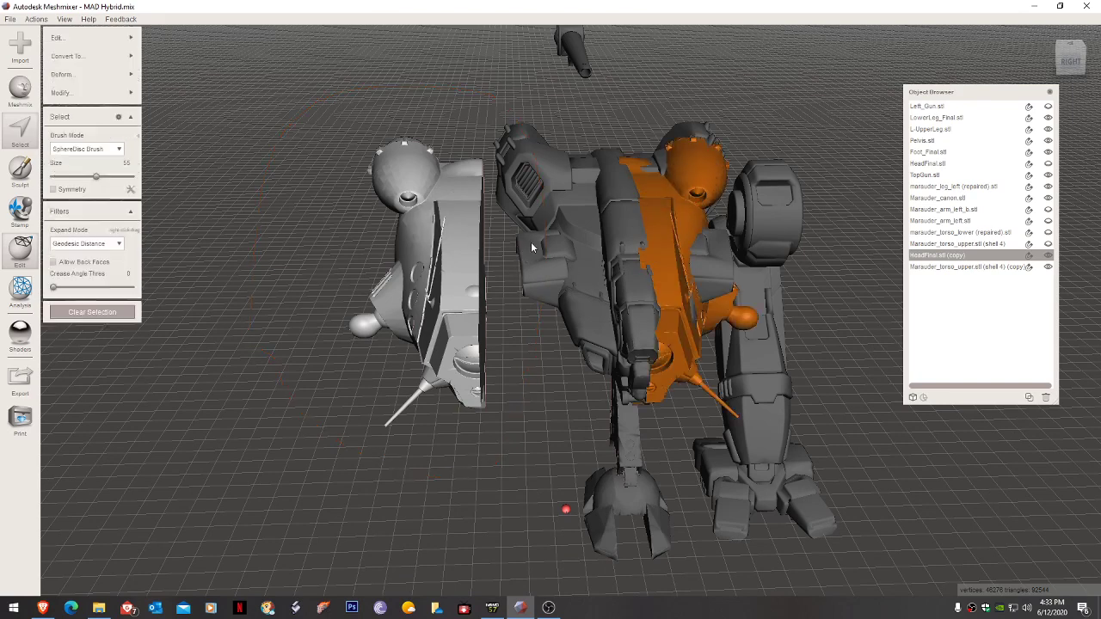
key("y")
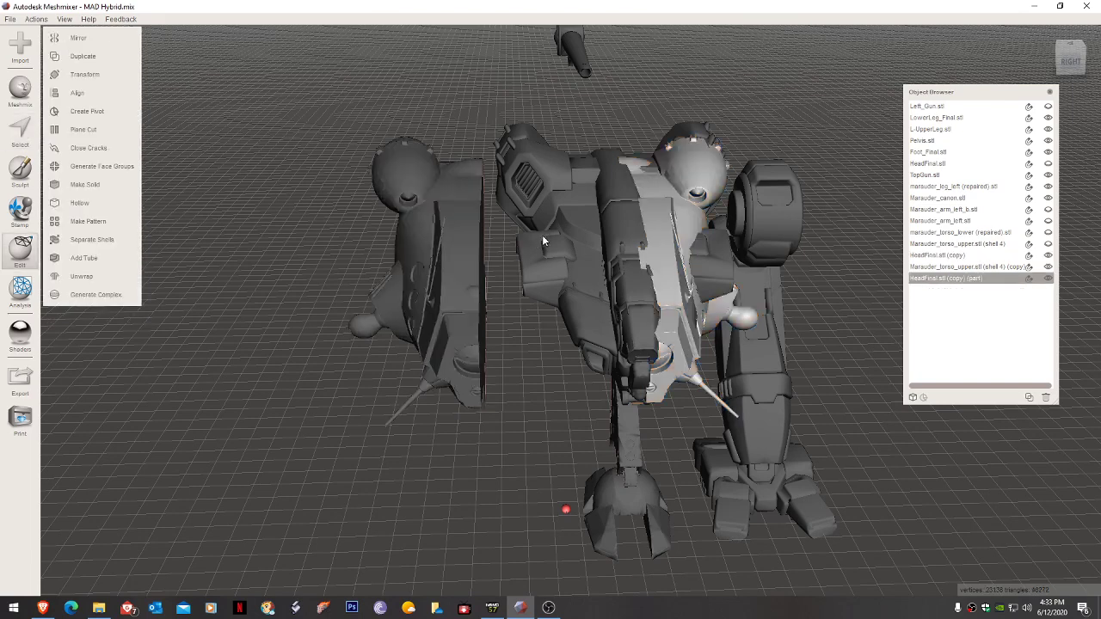
Move the mirrored head half along X until it sits close to the original half, and accept the transform.
left_click(459, 227)
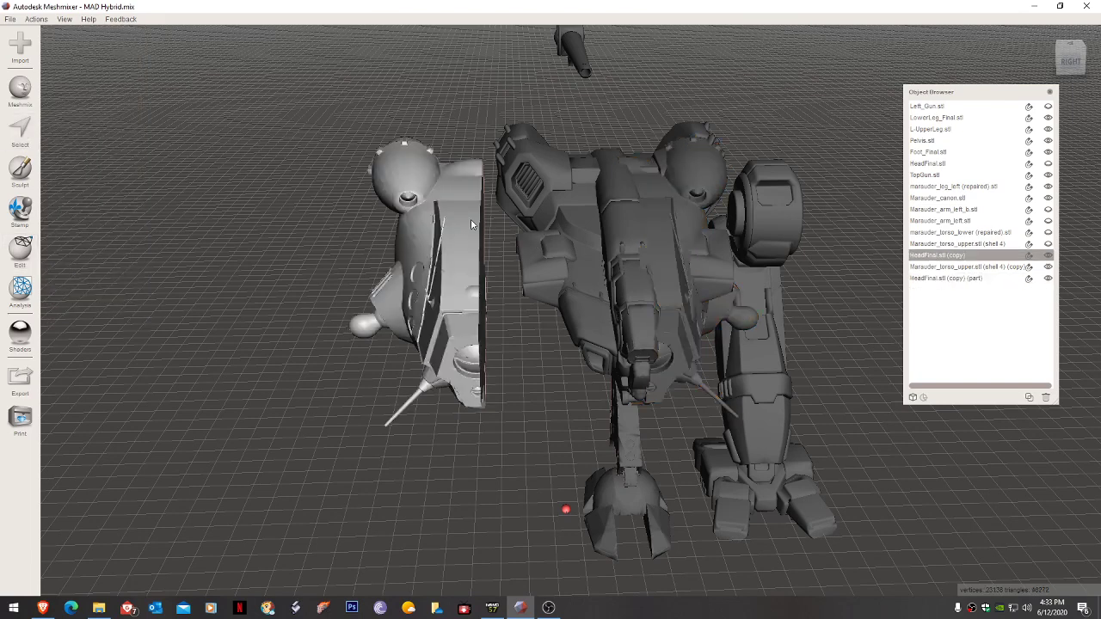
key("t")
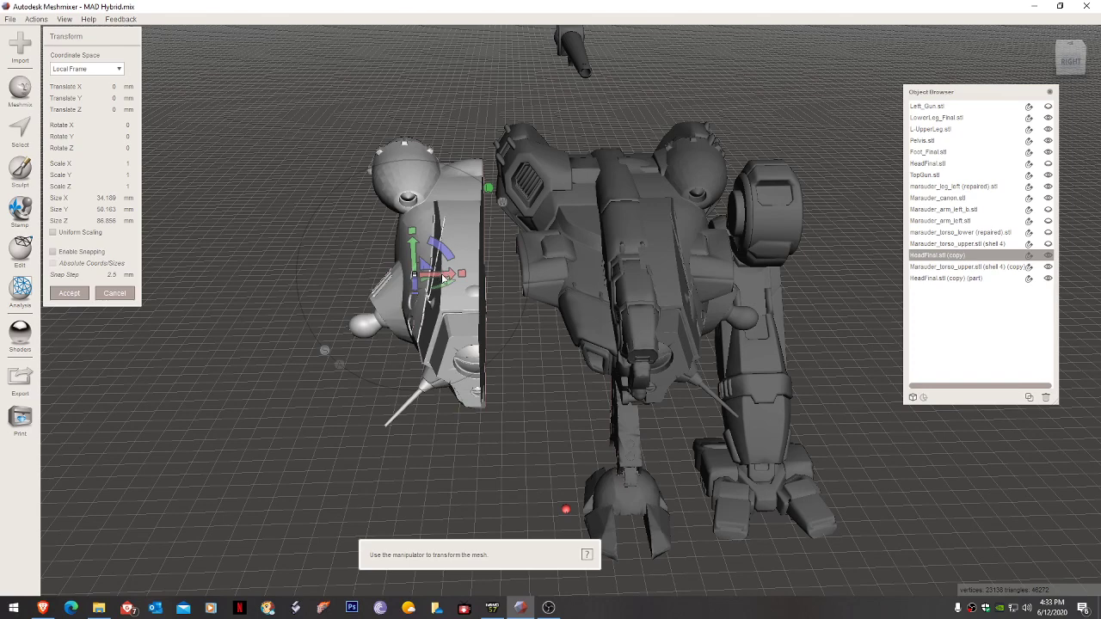
left_click_drag(444, 278, 550, 273)
left_click(69, 294)
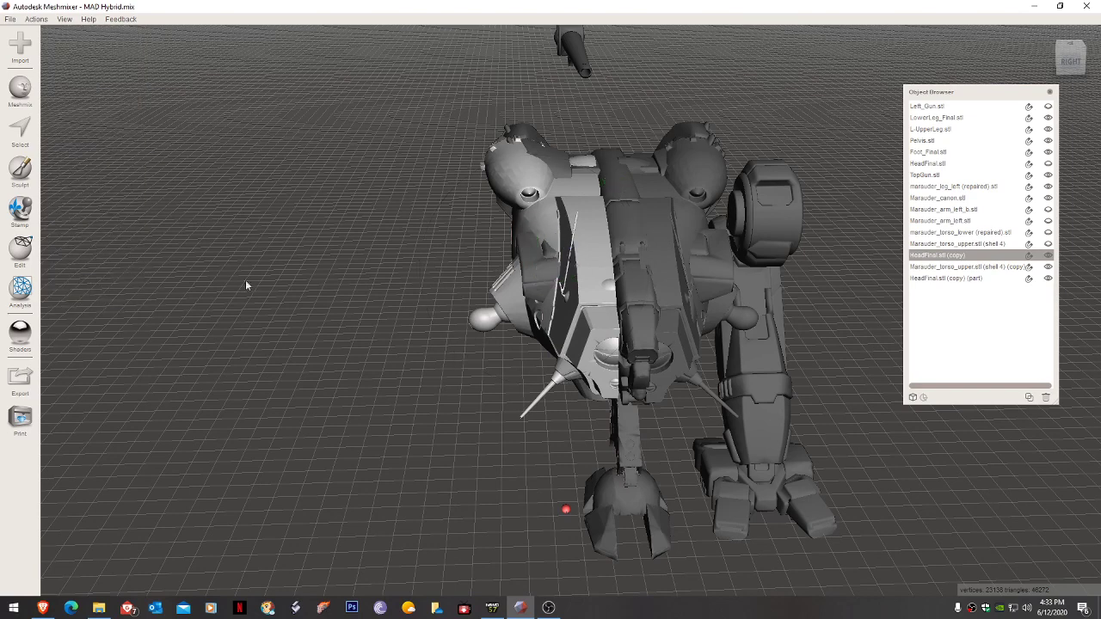
Hide the Marauder upper torso copy and shift the mirrored head half about 5.53 mm in X and -0.46 mm in Z.
left_click(636, 281)
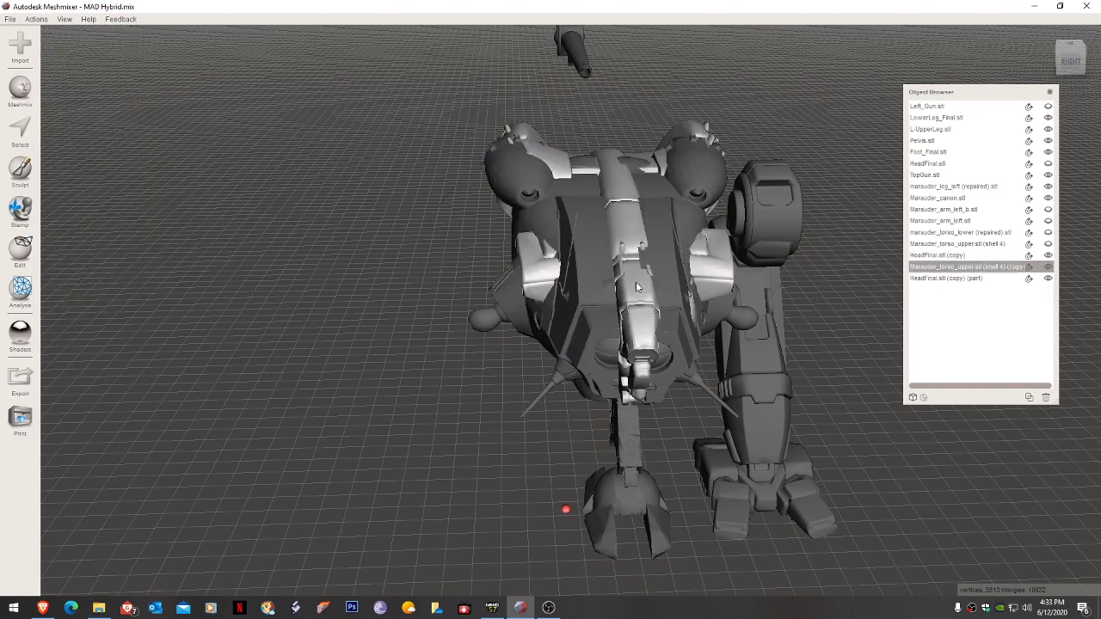
left_click(1047, 266)
left_click(530, 324)
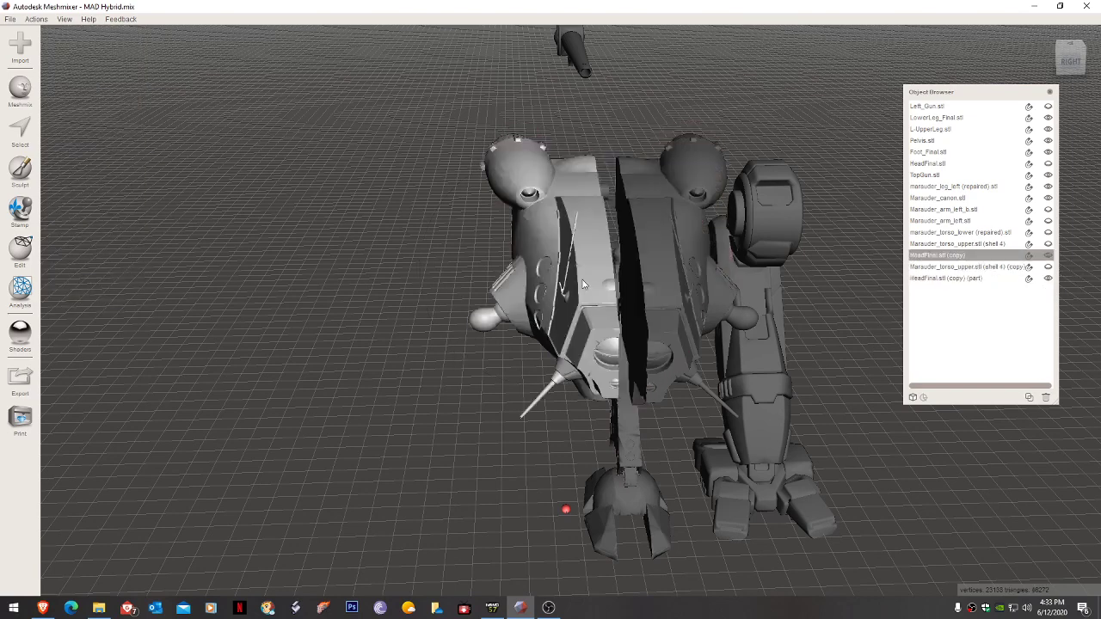
right_click_drag(583, 279, 573, 283)
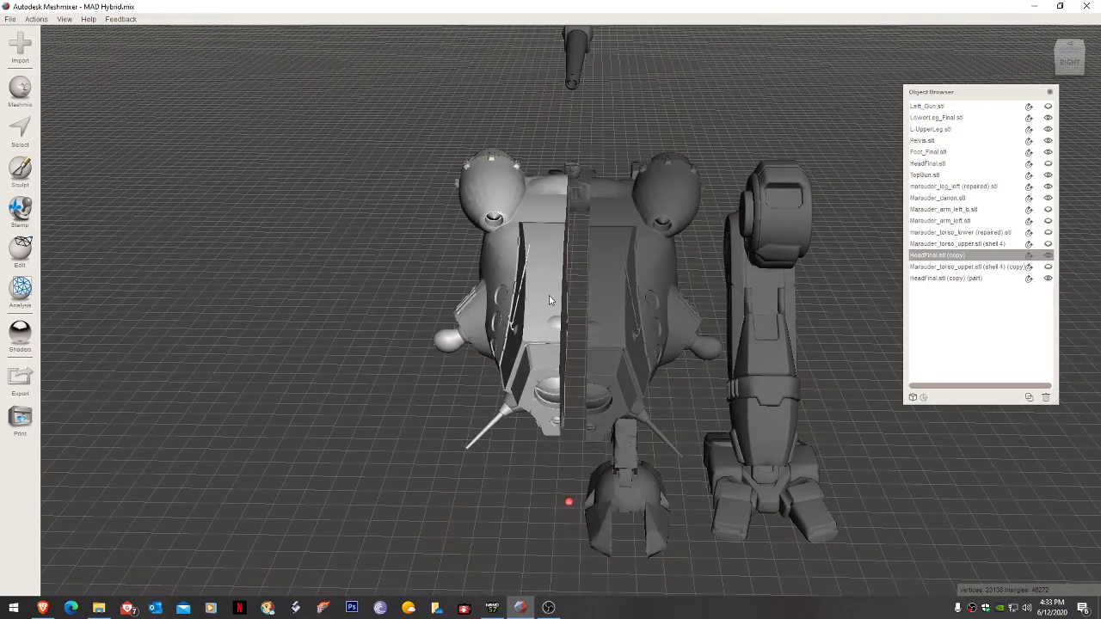
key("t")
left_click_drag(547, 294, 557, 294)
right_click_drag(554, 295, 521, 309)
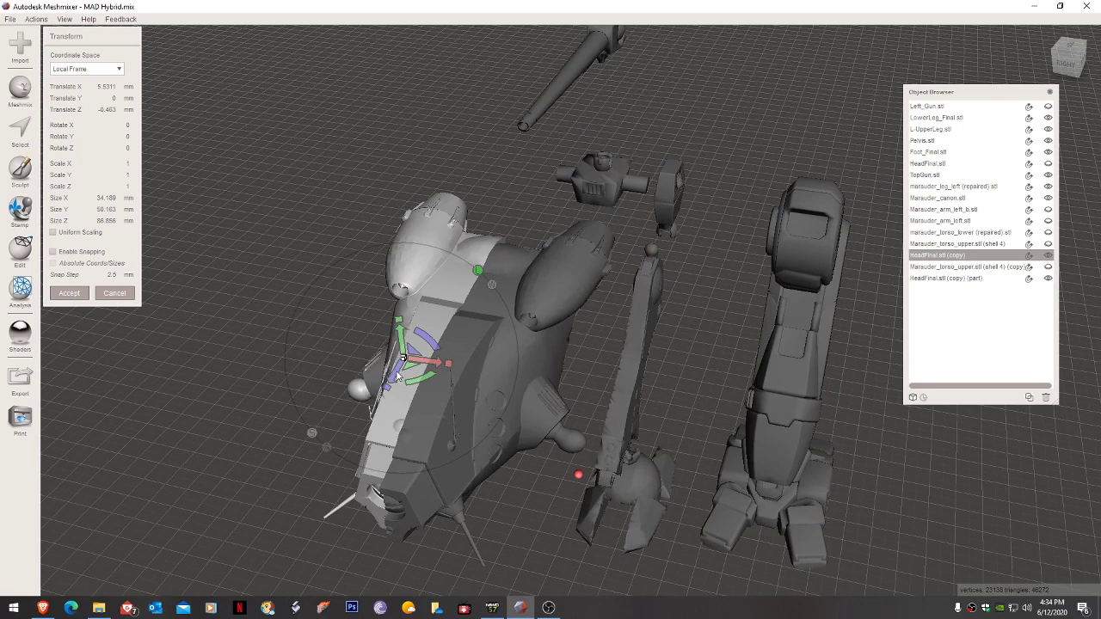
Align the mirrored head half with the original at offsets of about 5.75, 0 and 2.24 mm in X, Y, Z, and accept.
left_click_drag(397, 377, 394, 383)
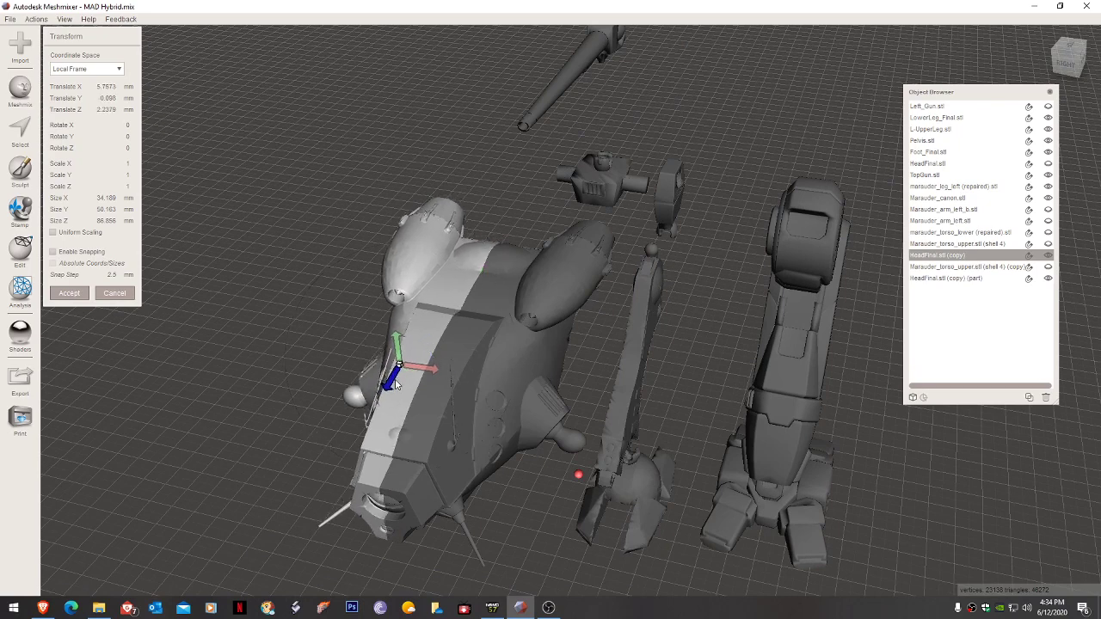
right_click_drag(394, 383, 469, 342)
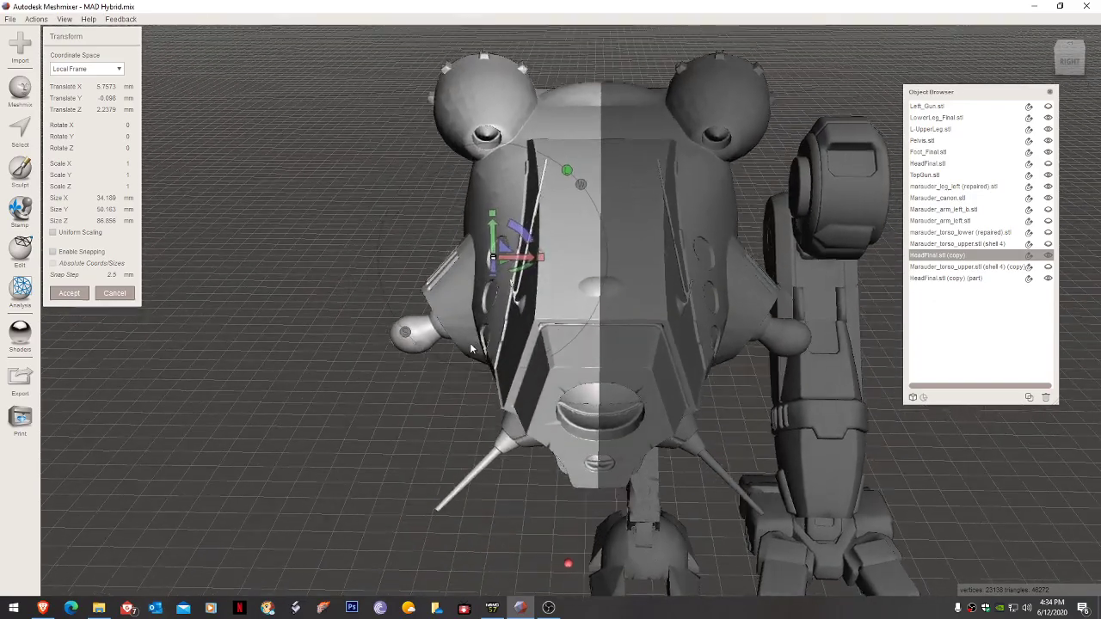
scroll(552, 326, "up", 10)
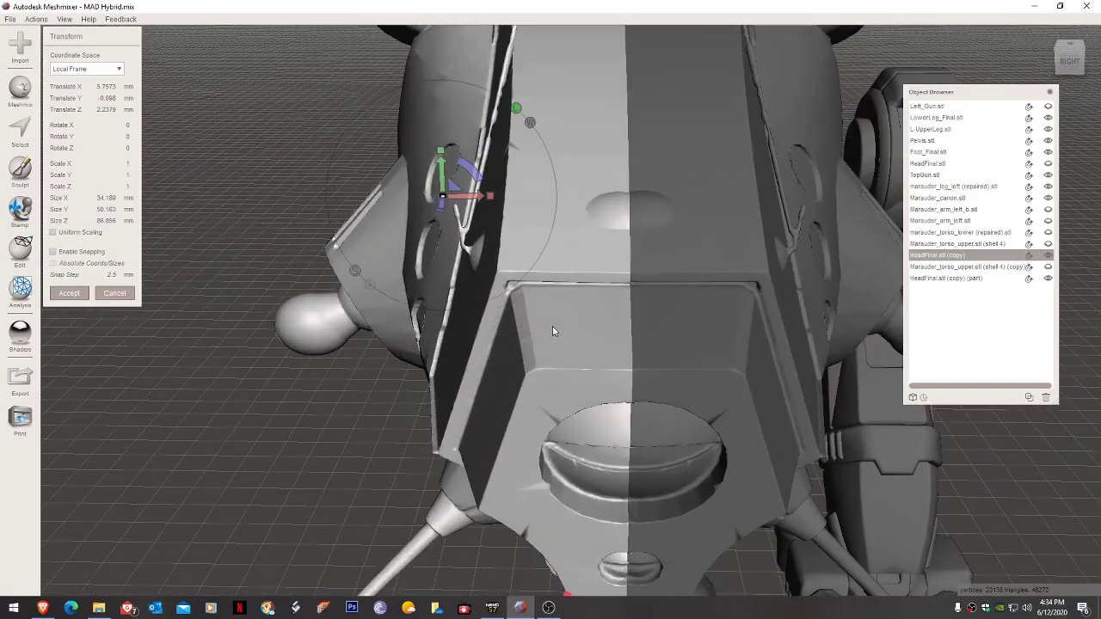
mouse_move(551, 326)
right_mouse_down()
mouse_move(551, 304)
mouse_move(552, 321)
right_mouse_up()
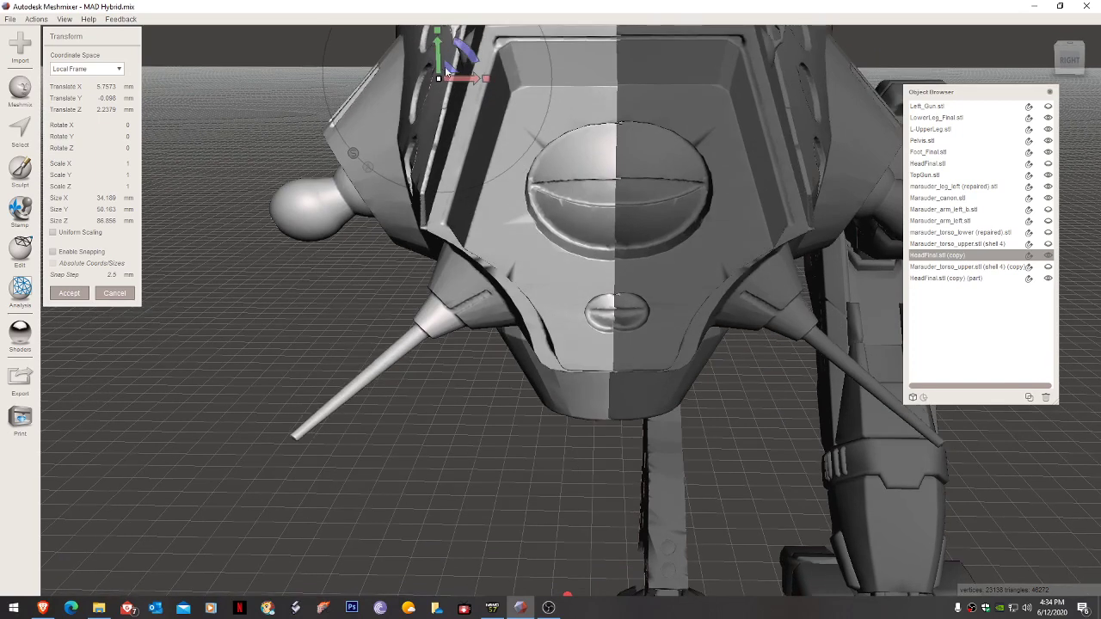
left_click_drag(437, 60, 437, 59)
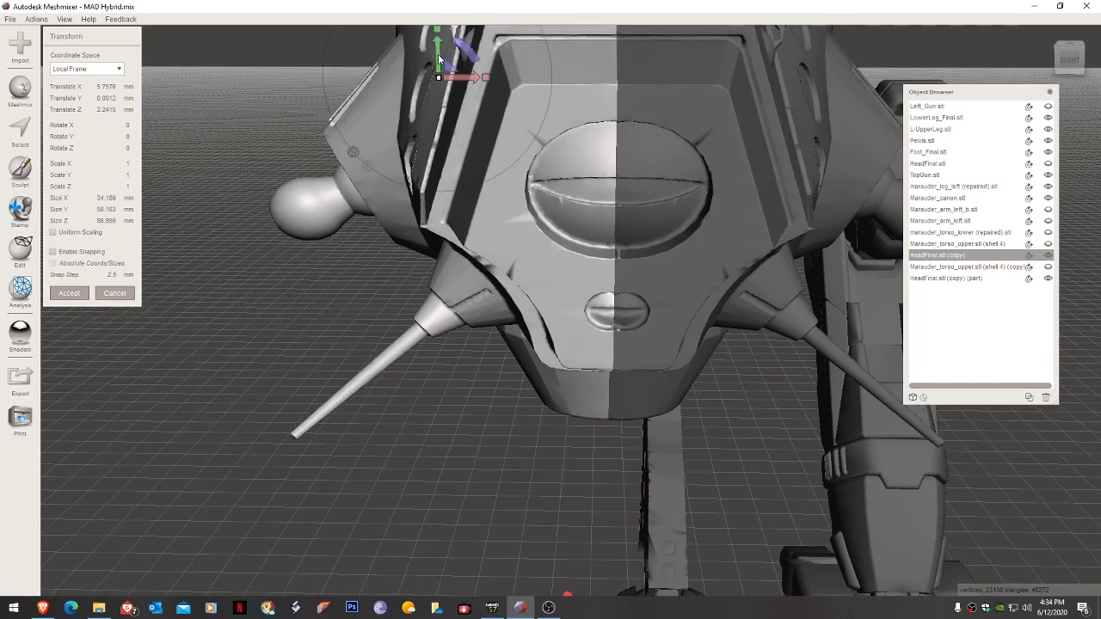
right_click_drag(684, 111, 463, 227)
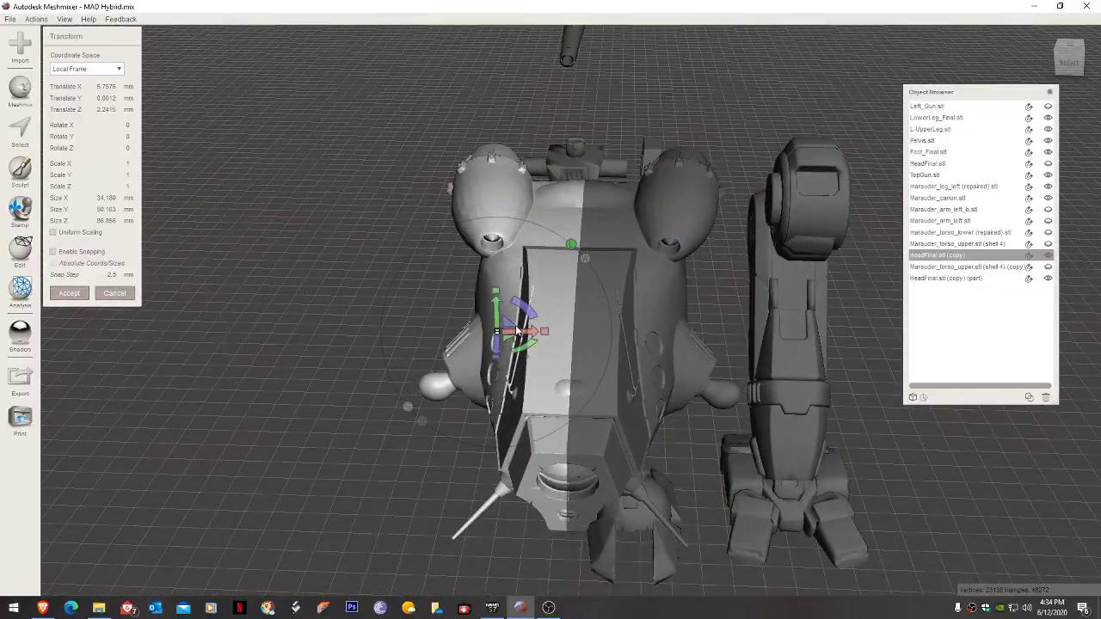
left_click_drag(521, 335, 522, 336)
right_click_drag(682, 301, 683, 288)
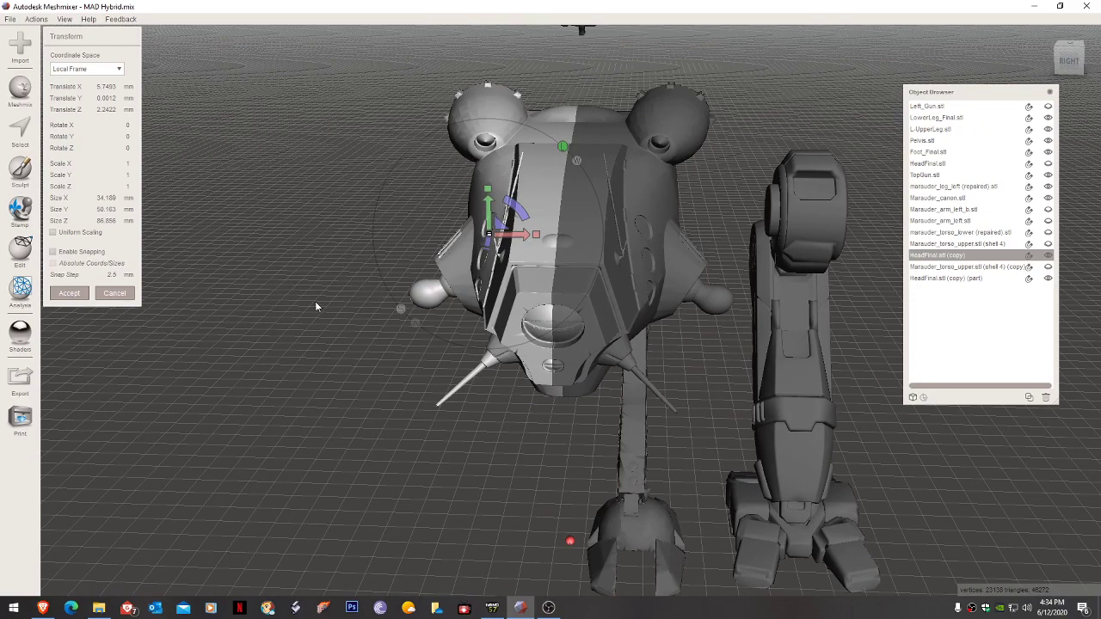
left_click(72, 293)
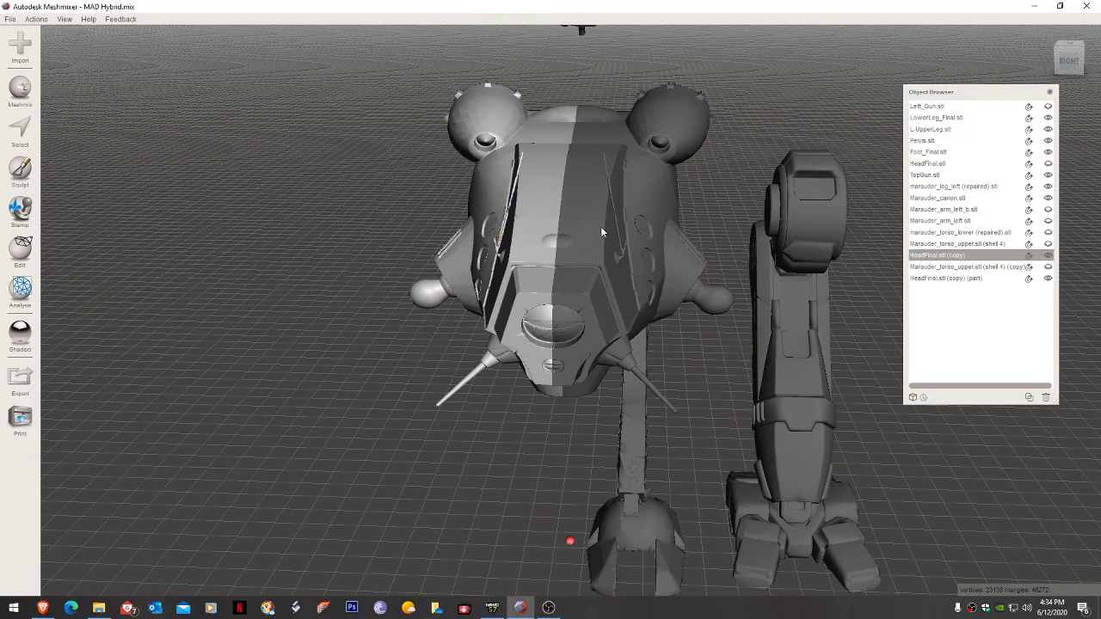
Check both head halves together as one joined head, and show the Marauder upper torso copy again.
left_click(584, 230, "shift")
right_click_drag(606, 231, 616, 221)
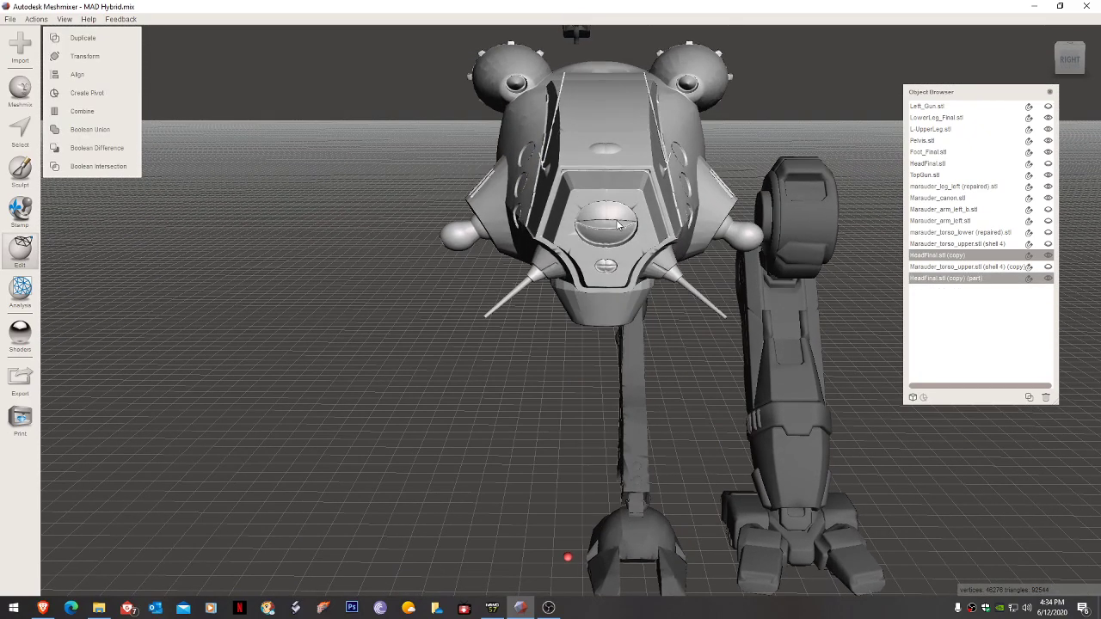
scroll(617, 225, "up", 5)
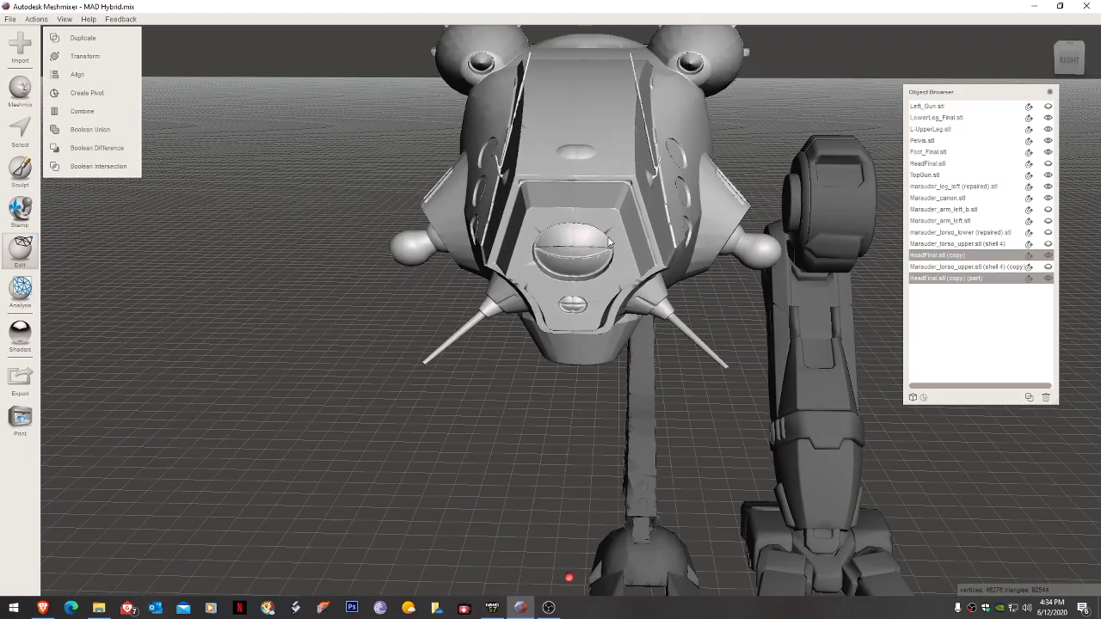
scroll(608, 241, "up", 3)
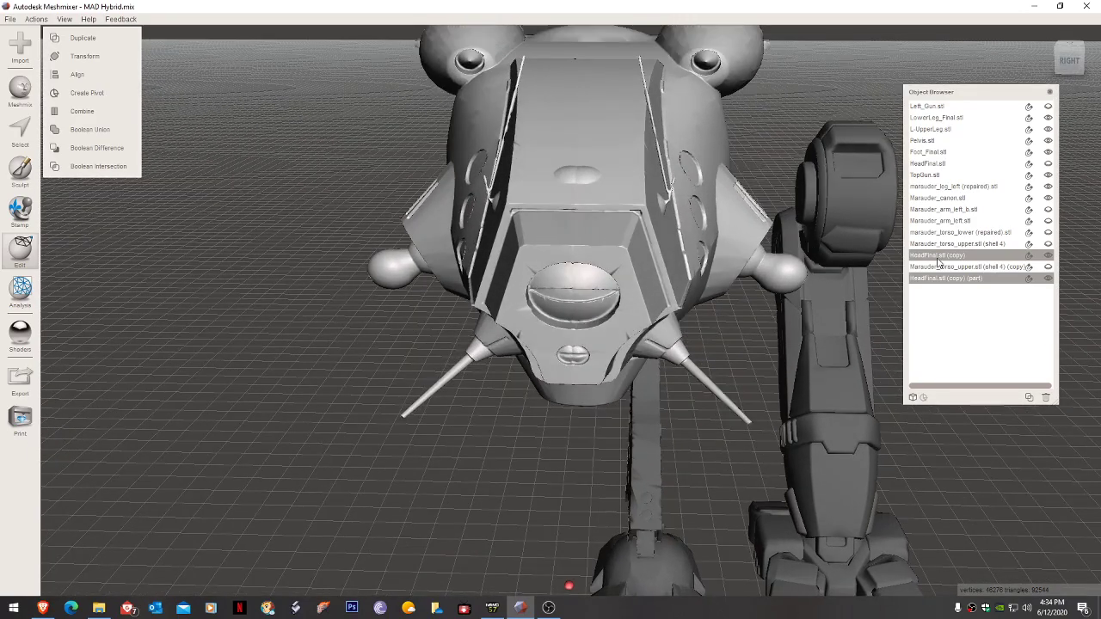
left_click(1048, 268, "shift")
right_click_drag(754, 258, 698, 258)
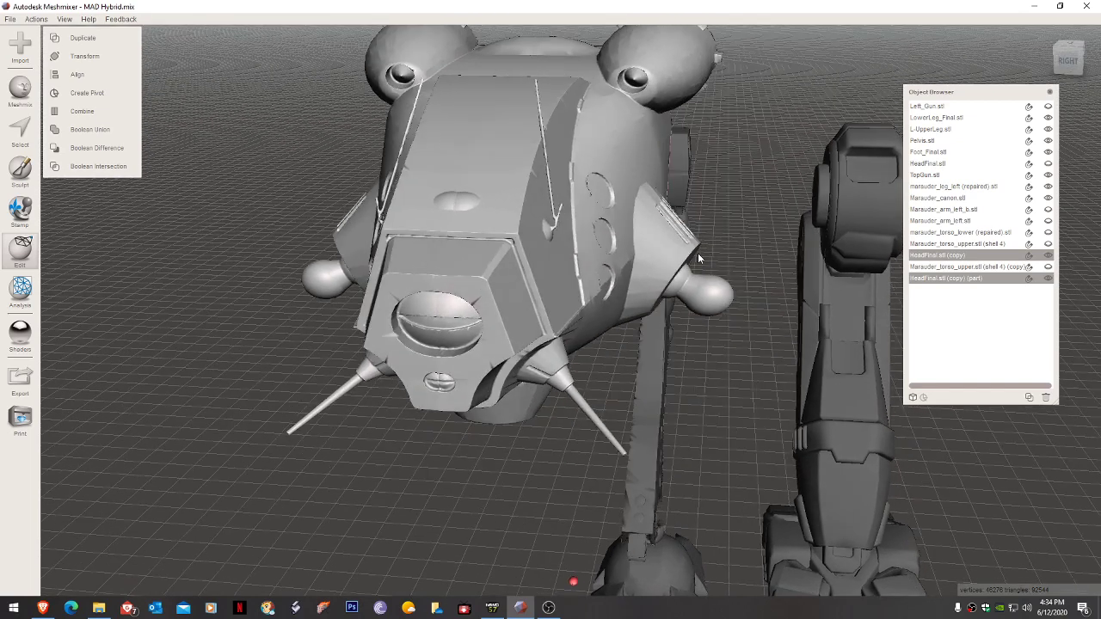
left_click(572, 205)
left_click(1007, 267)
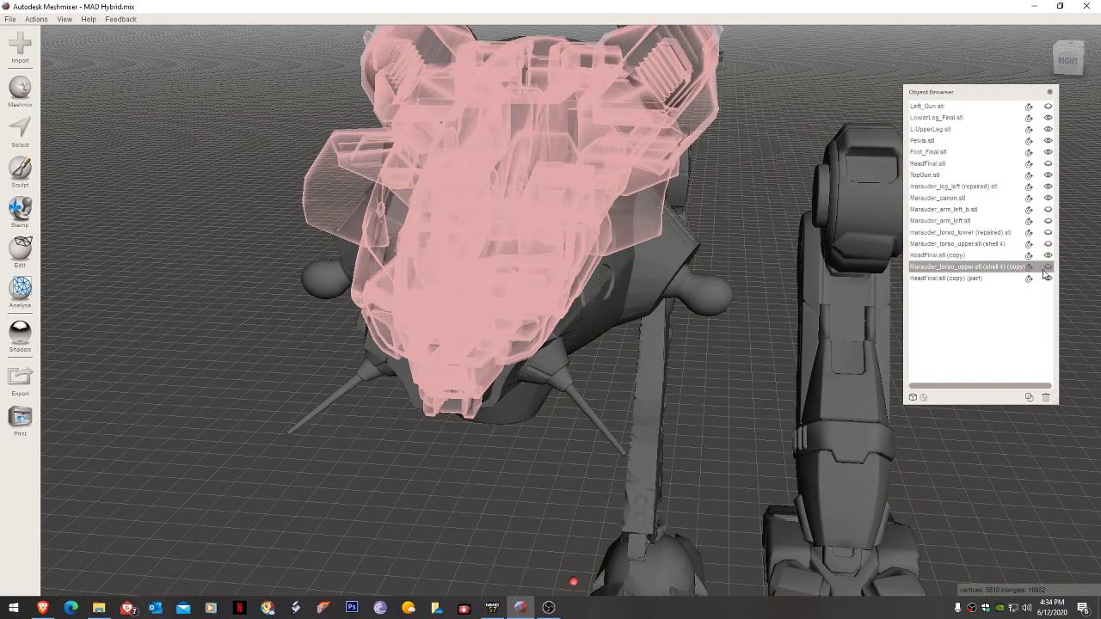
Transform the Marauder upper torso copy, shifting it about 1.46 mm in X and widening it to an X scale of about 1.044.
right_click_drag(592, 285, 602, 280)
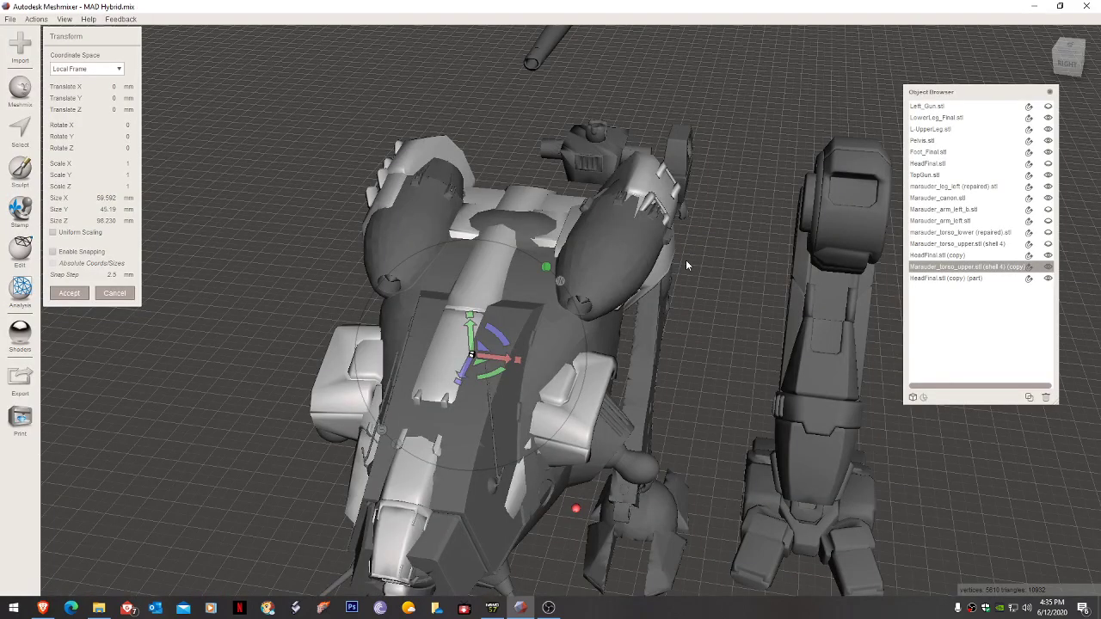
right_click_drag(633, 281, 653, 257)
left_click_drag(628, 169, 645, 169)
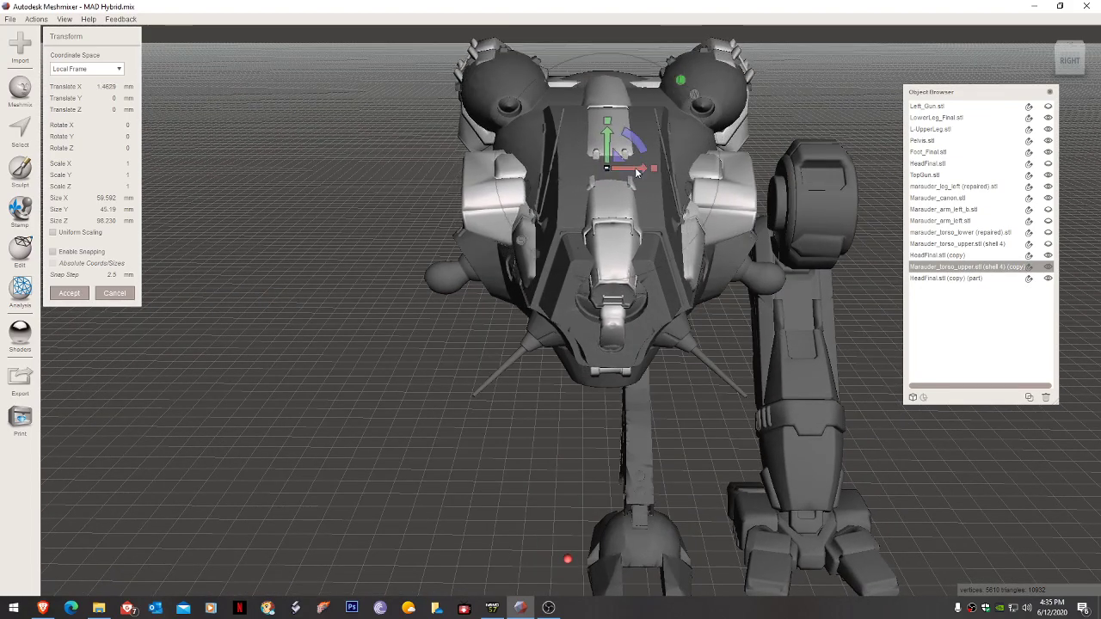
left_click_drag(653, 169, 678, 166)
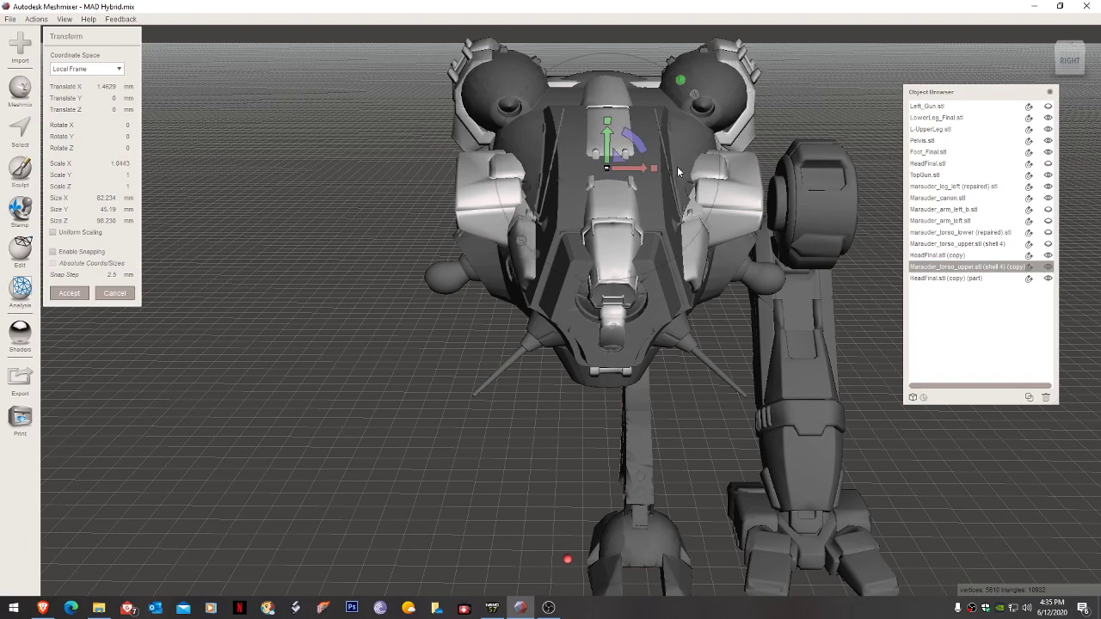
Fine-tune the upper torso copy's X offset to about 1.28 mm, check its fit around the head, and accept the transform.
right_click_drag(684, 232, 678, 236)
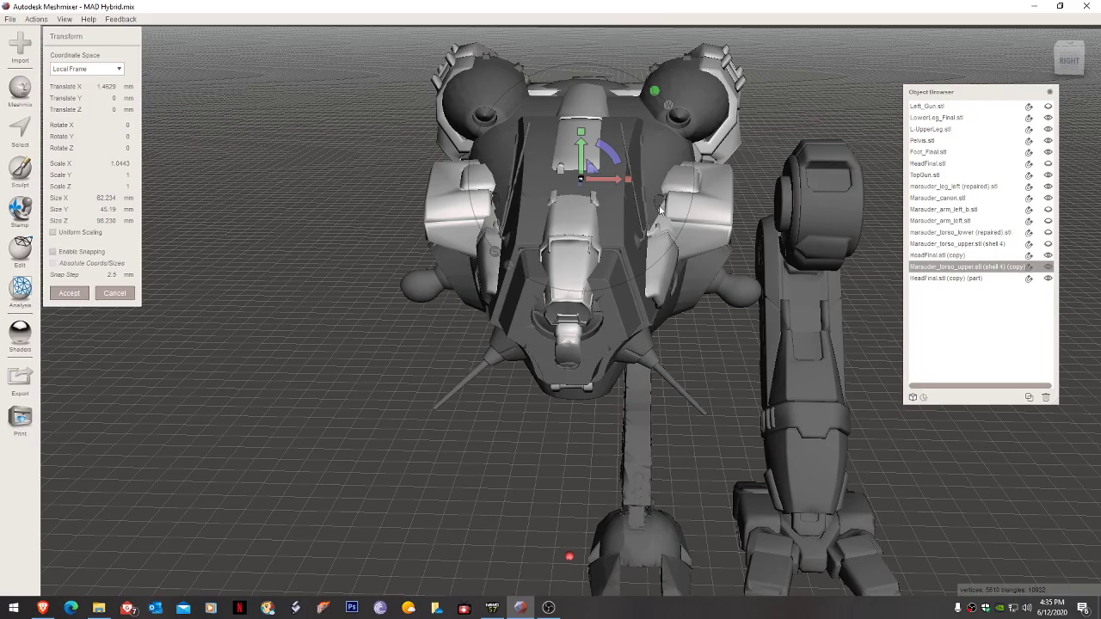
right_click_drag(653, 207, 611, 299)
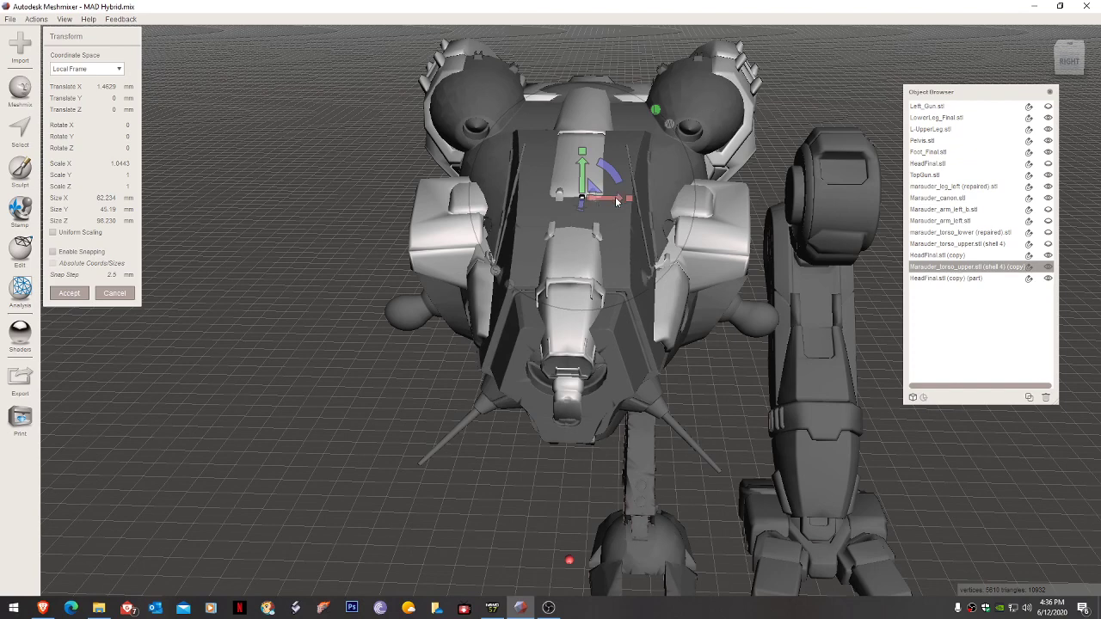
mouse_move(616, 201)
left_mouse_down()
mouse_move(591, 197)
mouse_move(616, 198)
left_mouse_up()
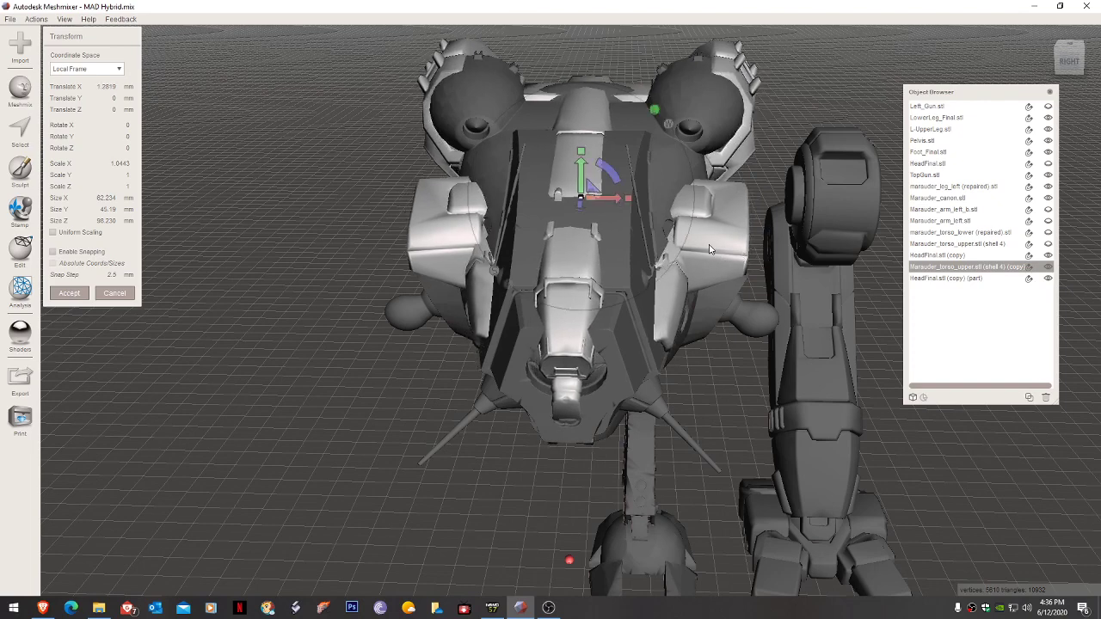
right_click_drag(709, 249, 701, 251)
scroll(669, 290, "down", 5)
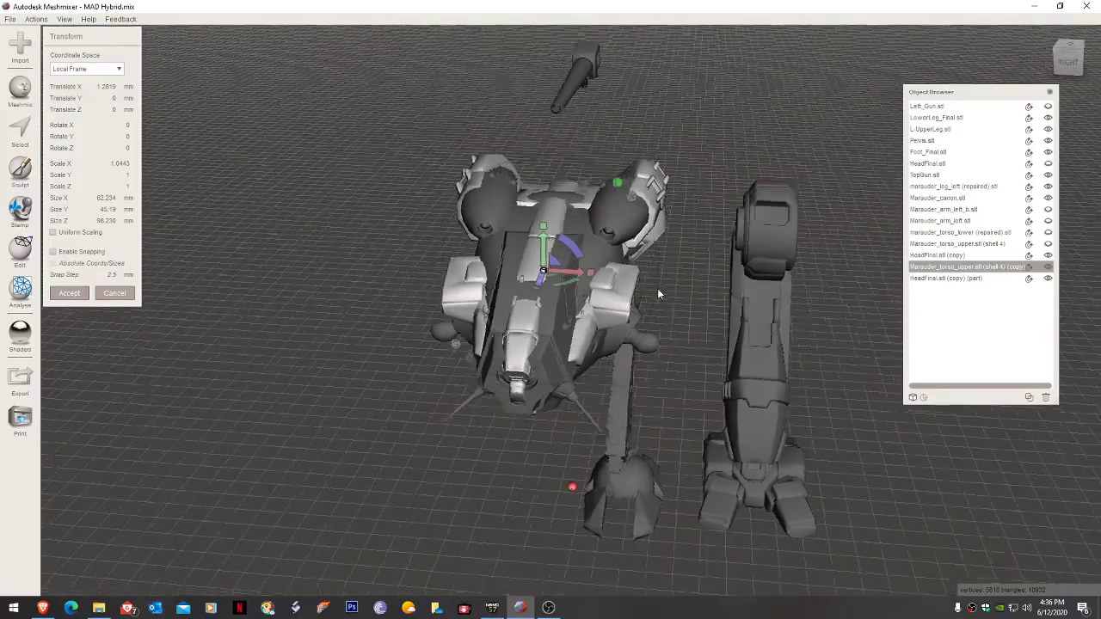
right_click_drag(657, 294, 630, 293)
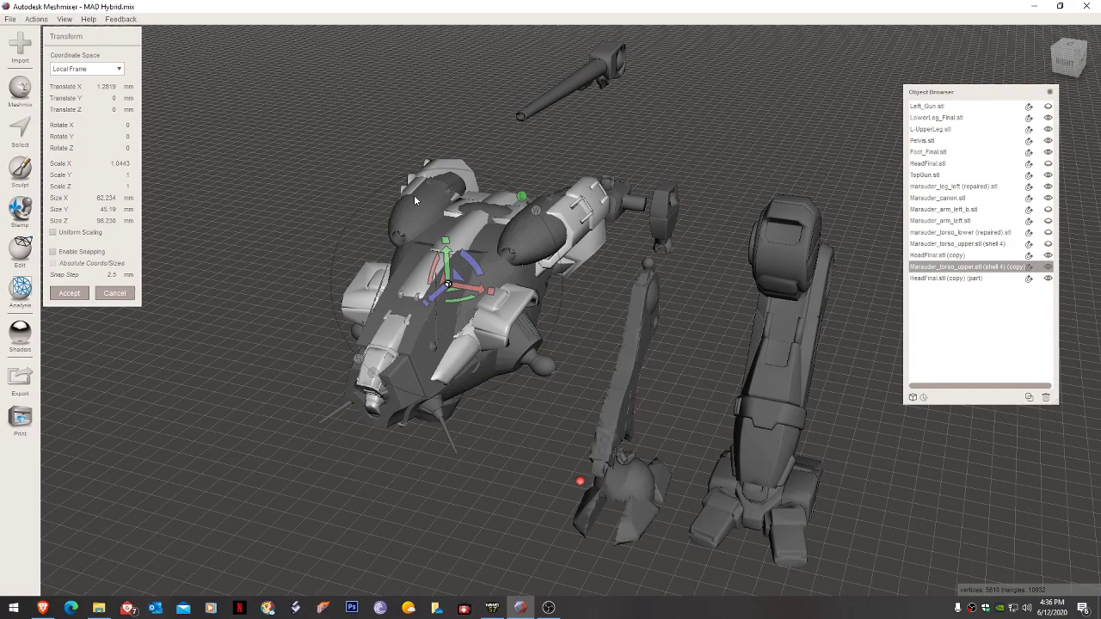
right_click_drag(413, 194, 507, 191)
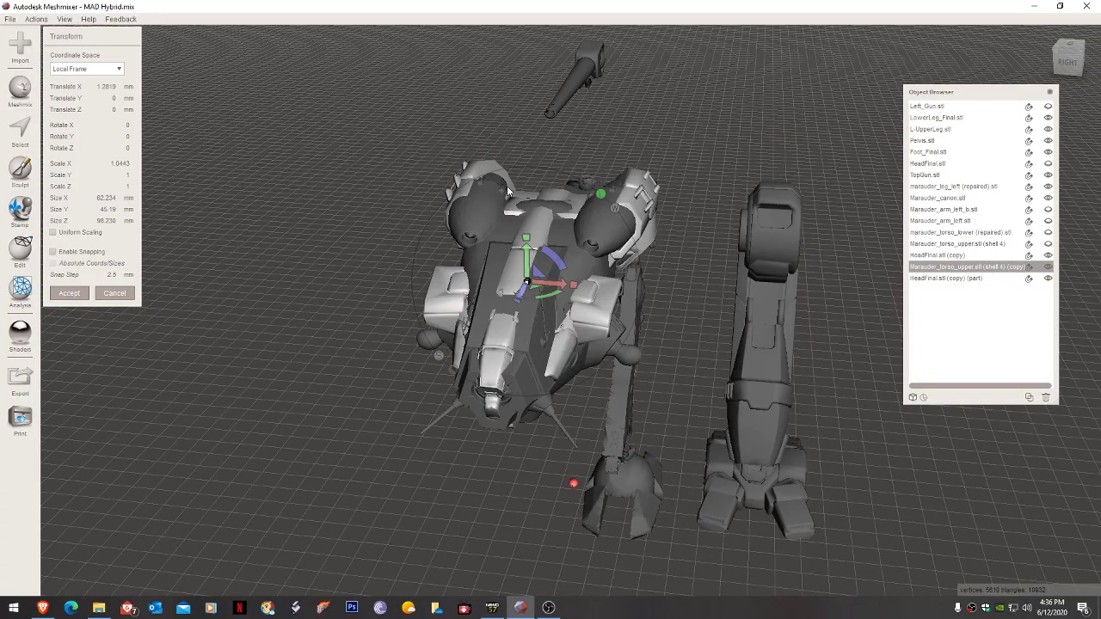
right_click_drag(622, 266, 342, 274)
left_click(69, 294)
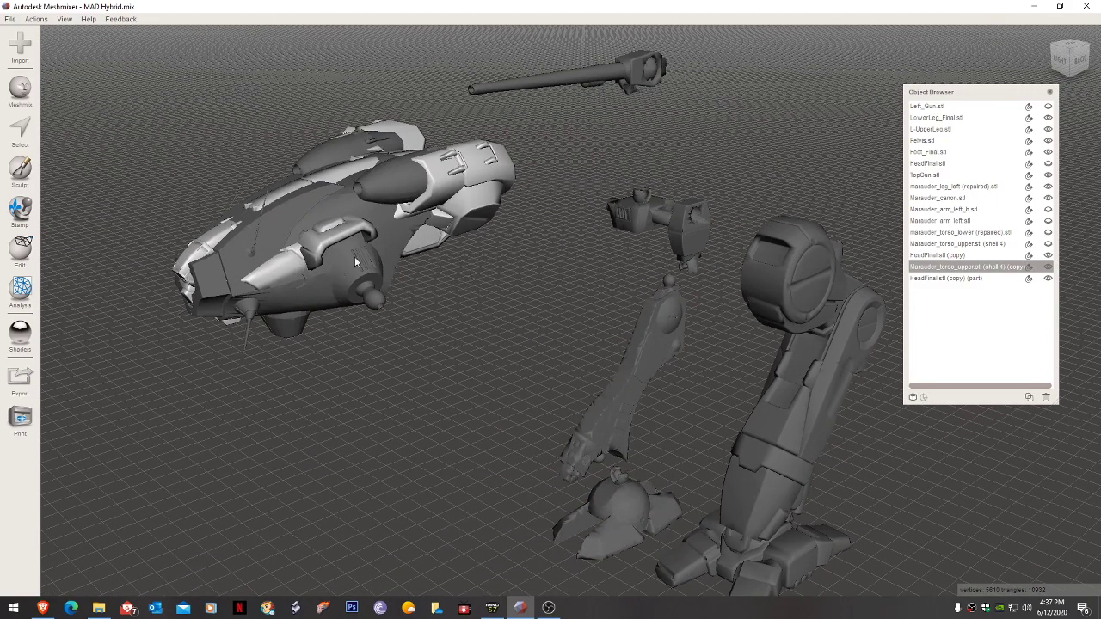
Move the top gun over the joined torso, about 117.4 mm in Z and -9.75 mm in Y.
right_click_drag(357, 269, 438, 279)
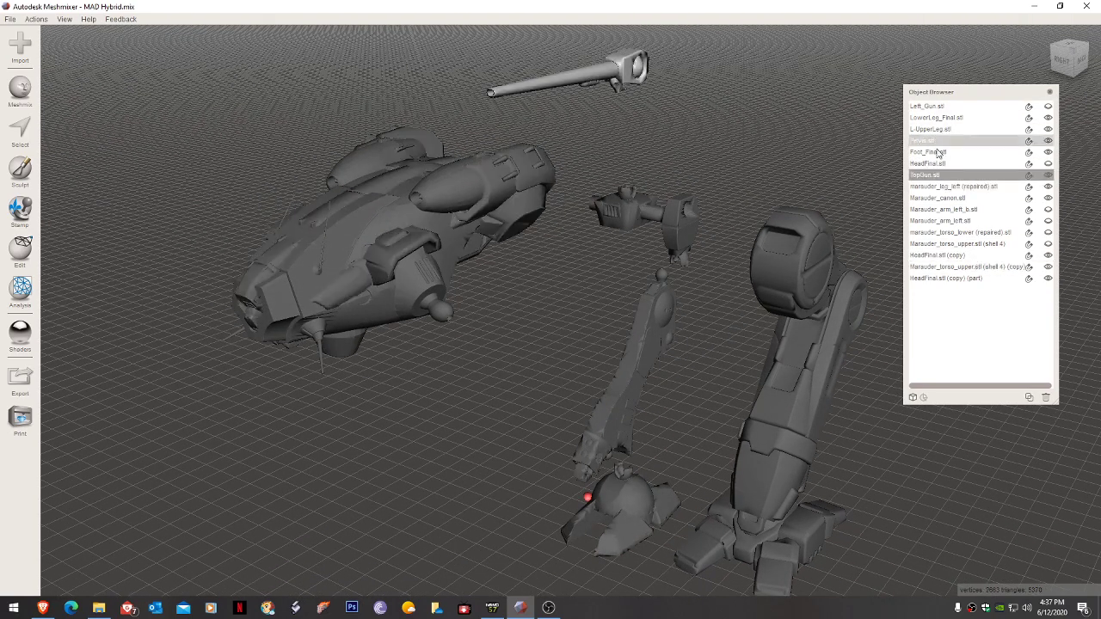
left_click(1007, 176)
key("t")
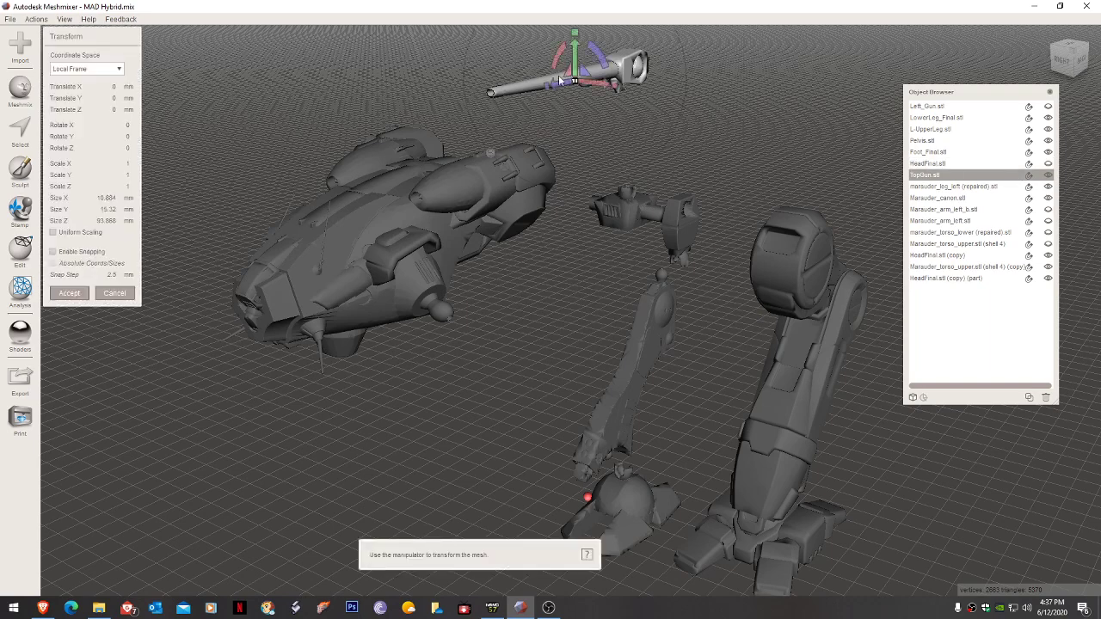
left_click_drag(554, 89, 301, 178)
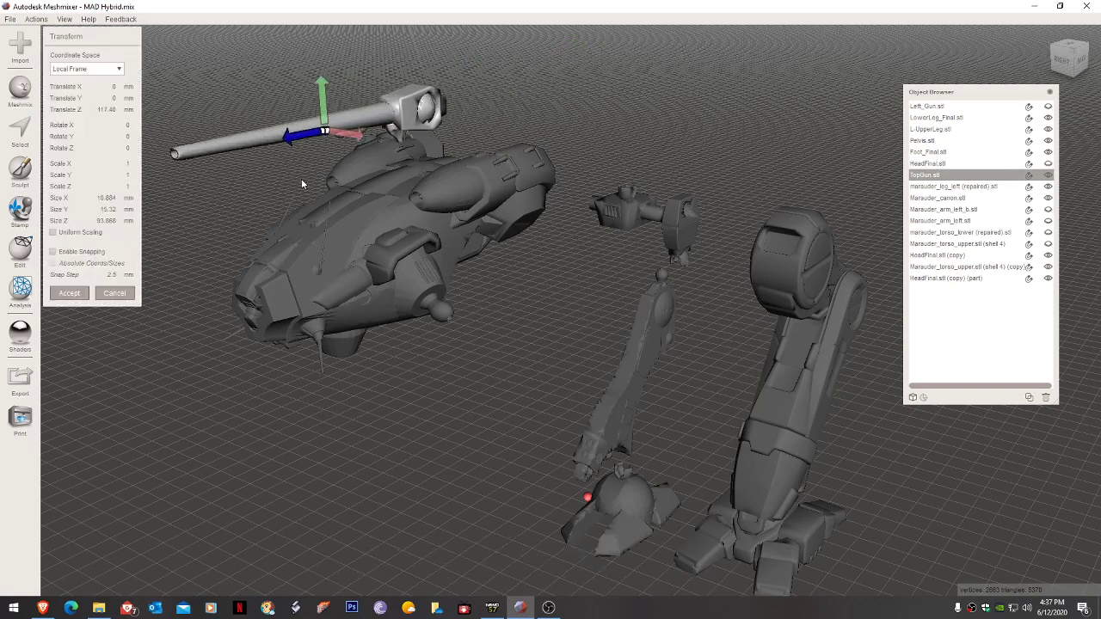
left_click_drag(322, 100, 322, 141)
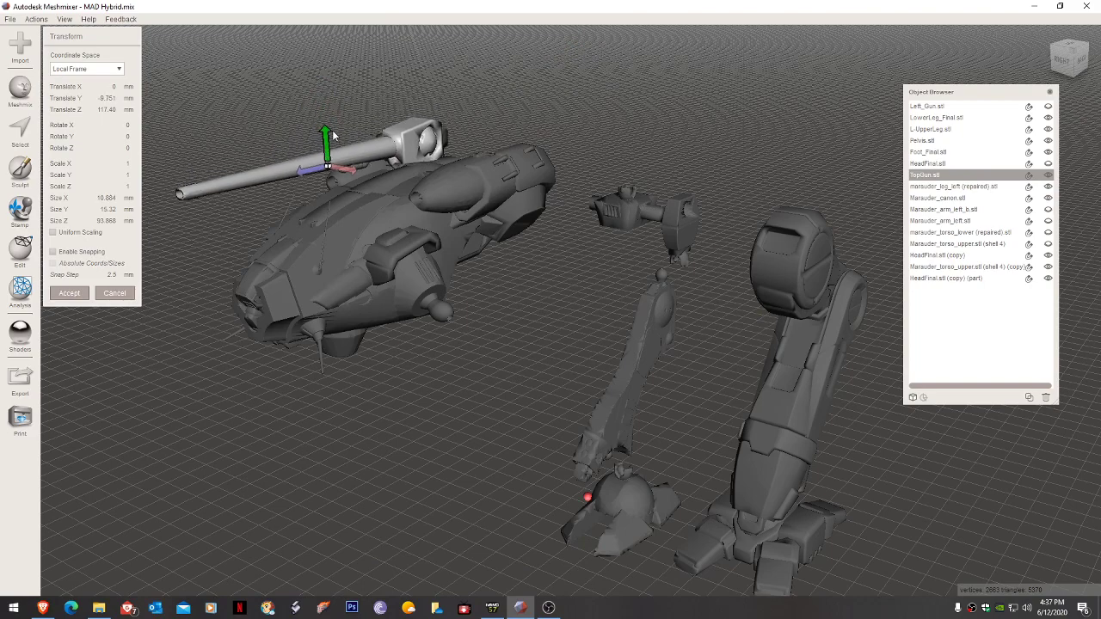
Center the top gun over the torso at offsets of about 5.58 mm in X and 105.83 mm in Z, adjusting its height.
right_click_drag(322, 141, 421, 138)
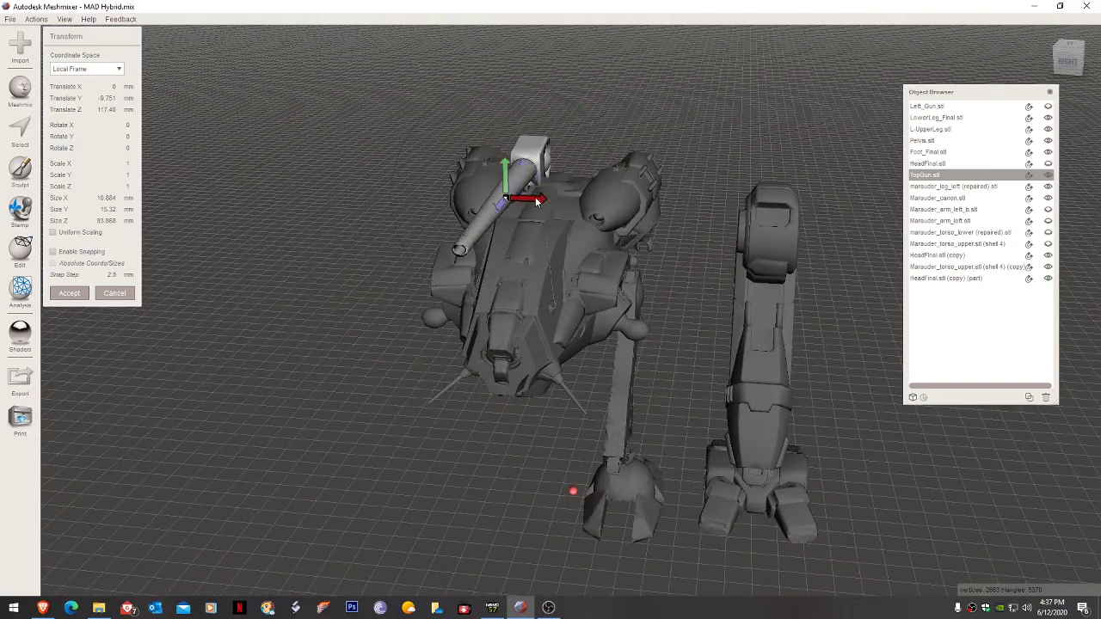
left_click_drag(540, 199, 527, 172)
right_click_drag(527, 172, 672, 181)
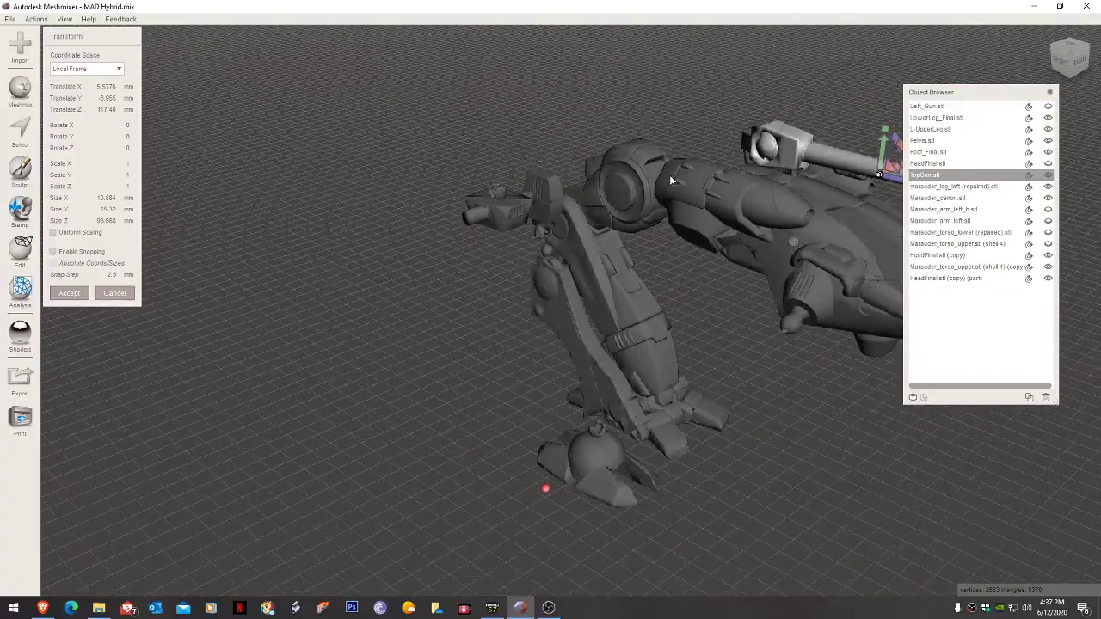
left_click_drag(897, 180, 863, 173)
right_click_drag(863, 172, 640, 200)
scroll(670, 180, "down", 3)
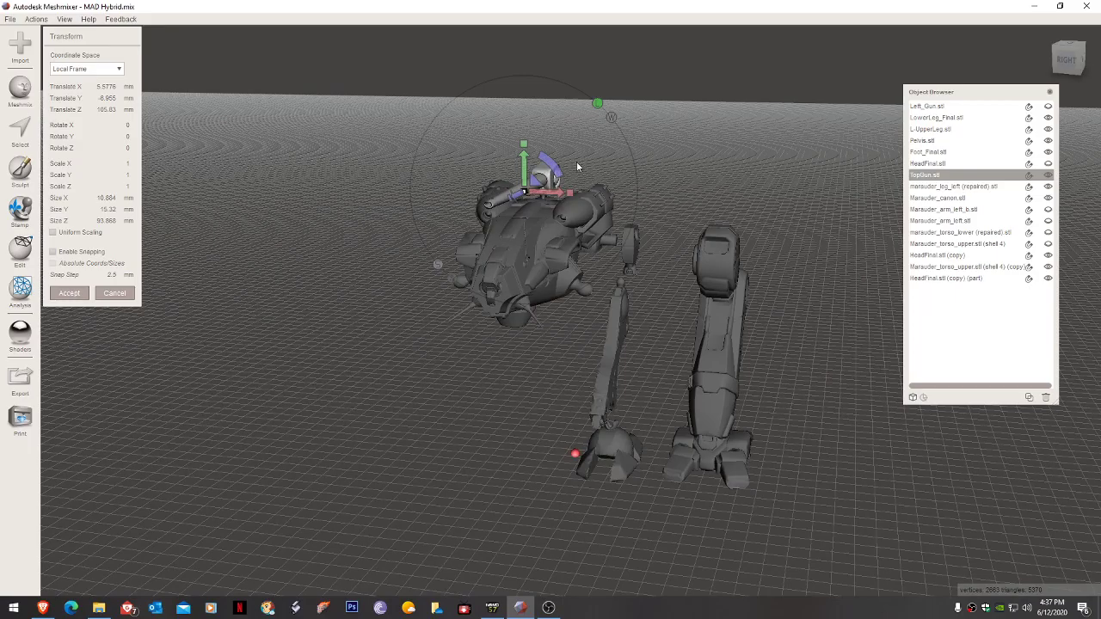
Scale the top gun uniformly to about 1.286 times its original size.
right_click_drag(529, 202, 493, 232)
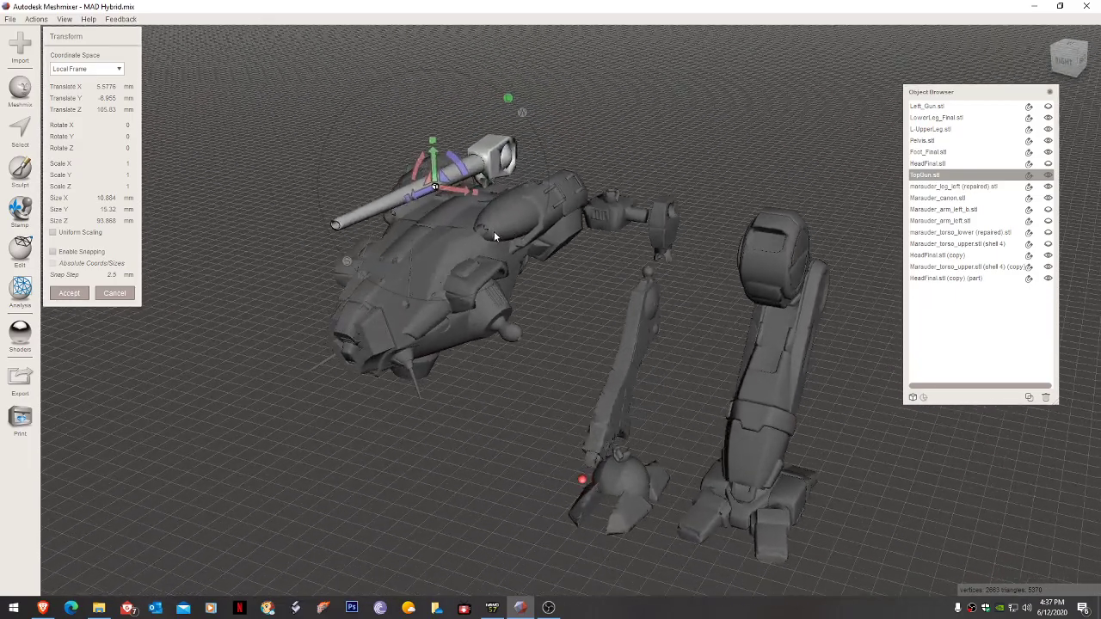
left_click(436, 189)
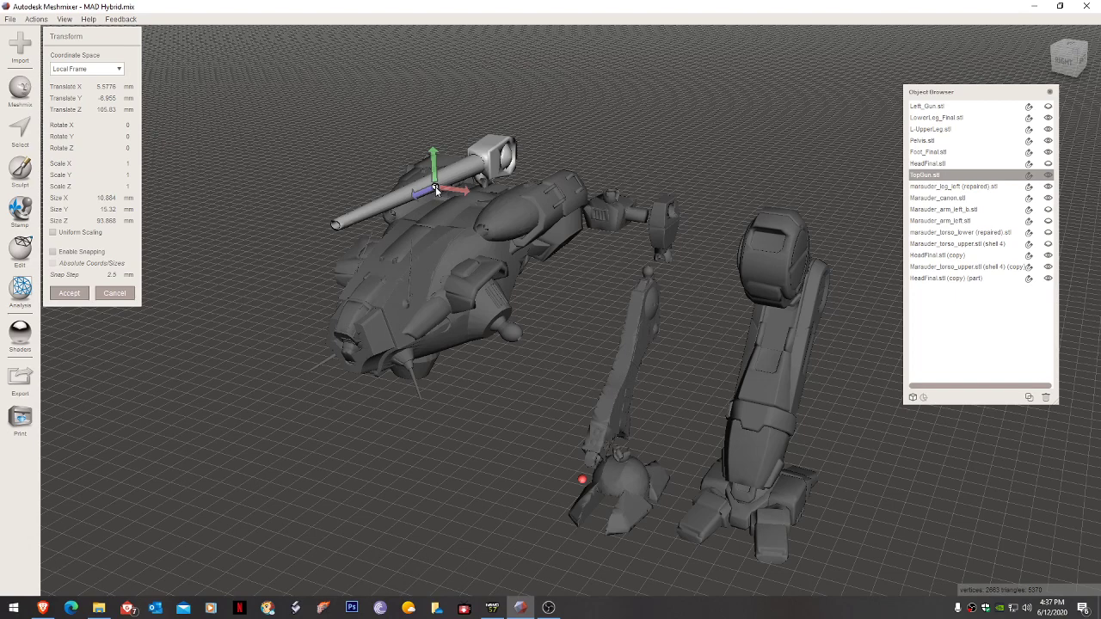
left_click_drag(435, 190, 441, 110)
mouse_move(486, 187)
right_mouse_down()
mouse_move(500, 191)
mouse_move(539, 170)
mouse_move(469, 191)
right_mouse_up()
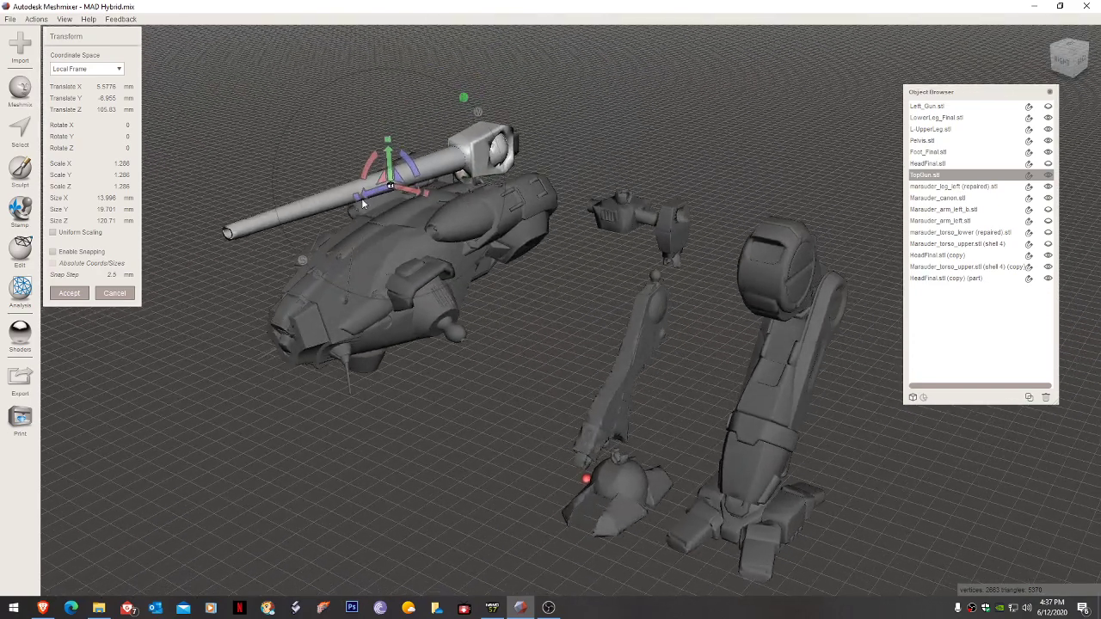
Adjust the top gun's length along Z, stretching it to a scale of about 1.3, and accept the transform.
left_click_drag(356, 198, 423, 169)
right_click_drag(459, 195, 667, 200)
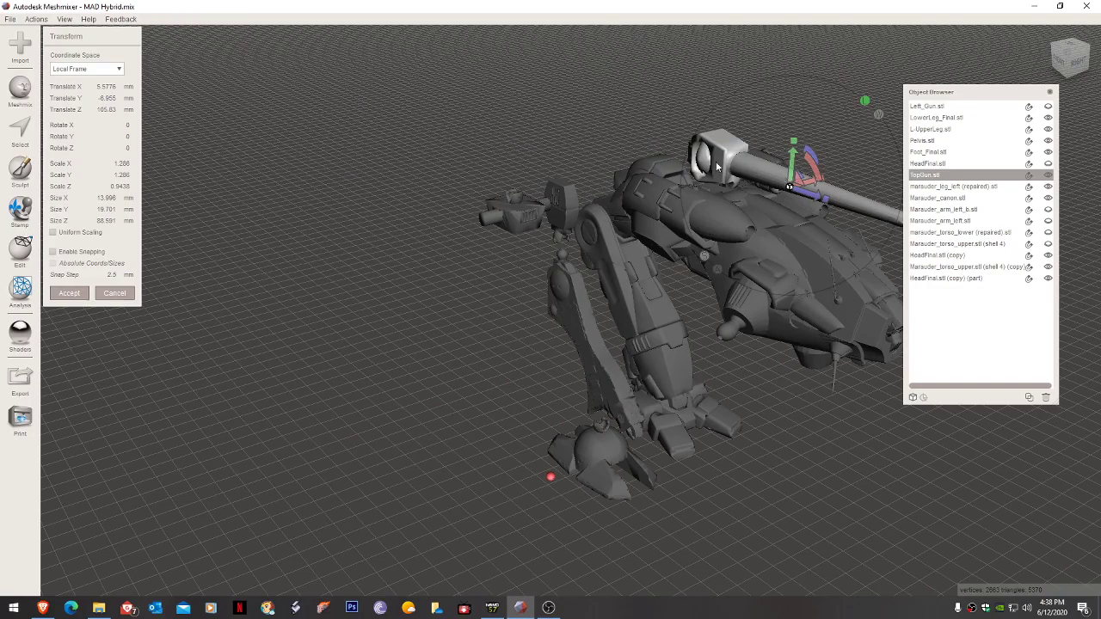
right_click_drag(712, 150, 574, 215)
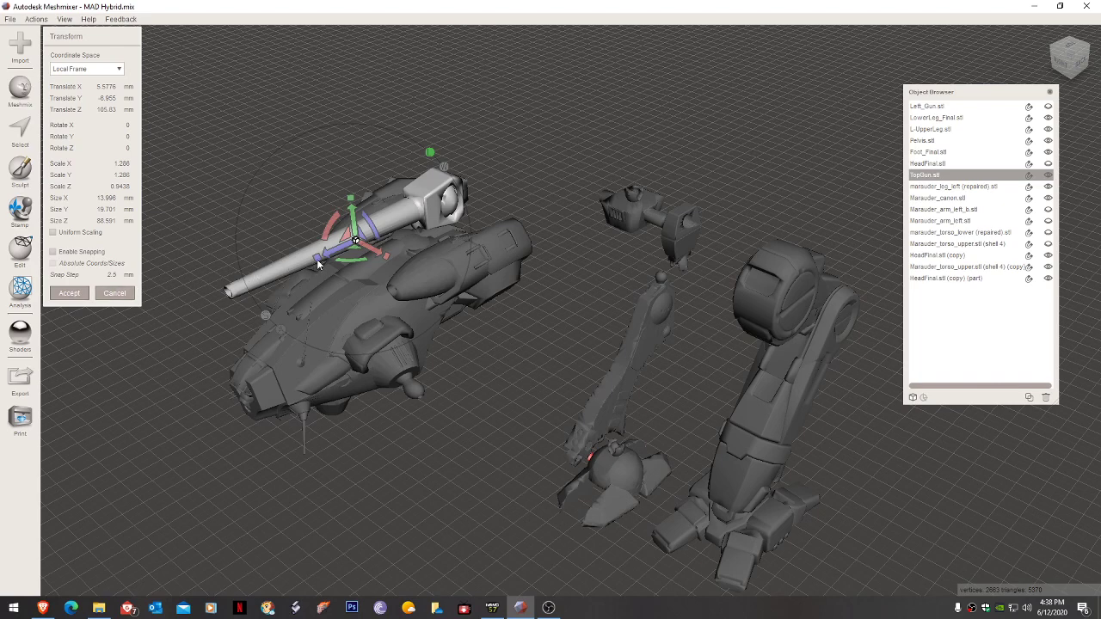
left_click_drag(318, 264, 216, 299)
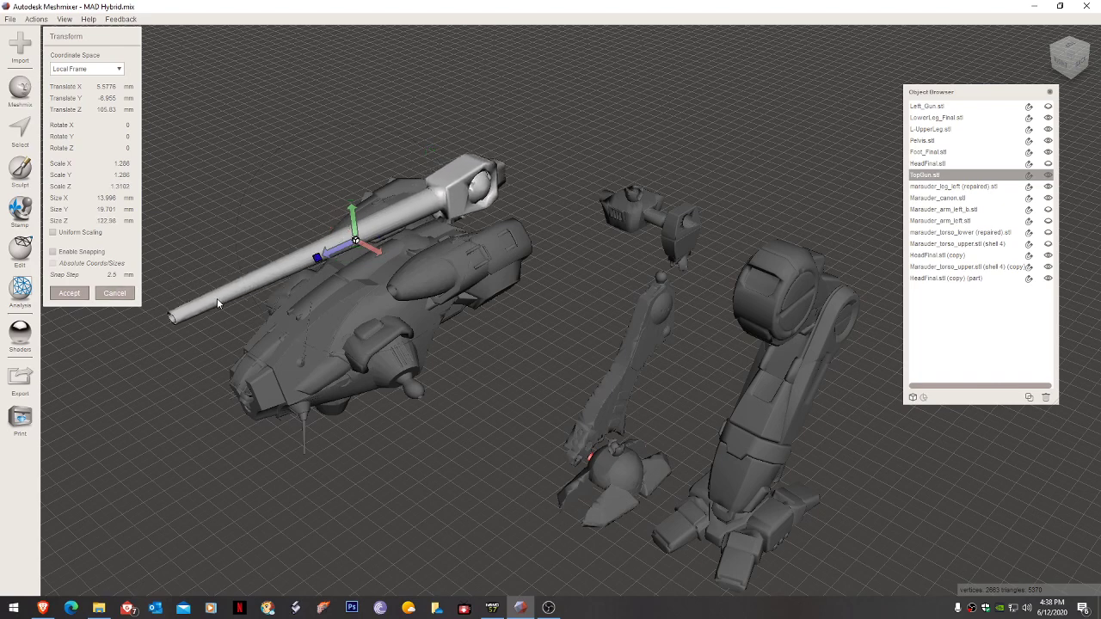
left_click(68, 293)
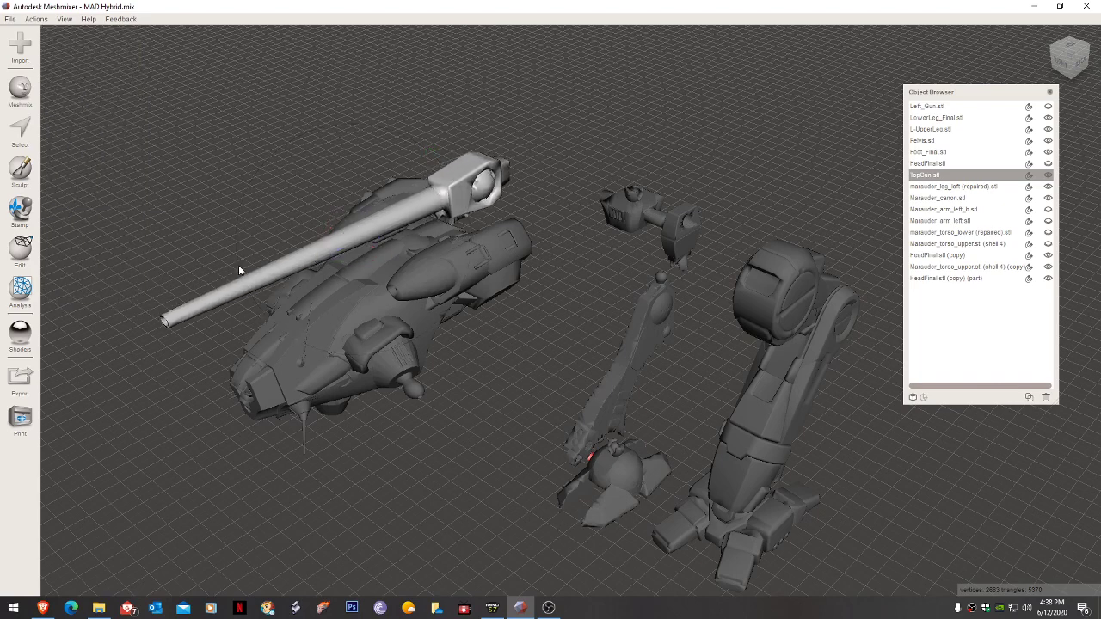
Duplicate the resized top gun in place and reselect the original gun.
right_click_drag(239, 265, 319, 229)
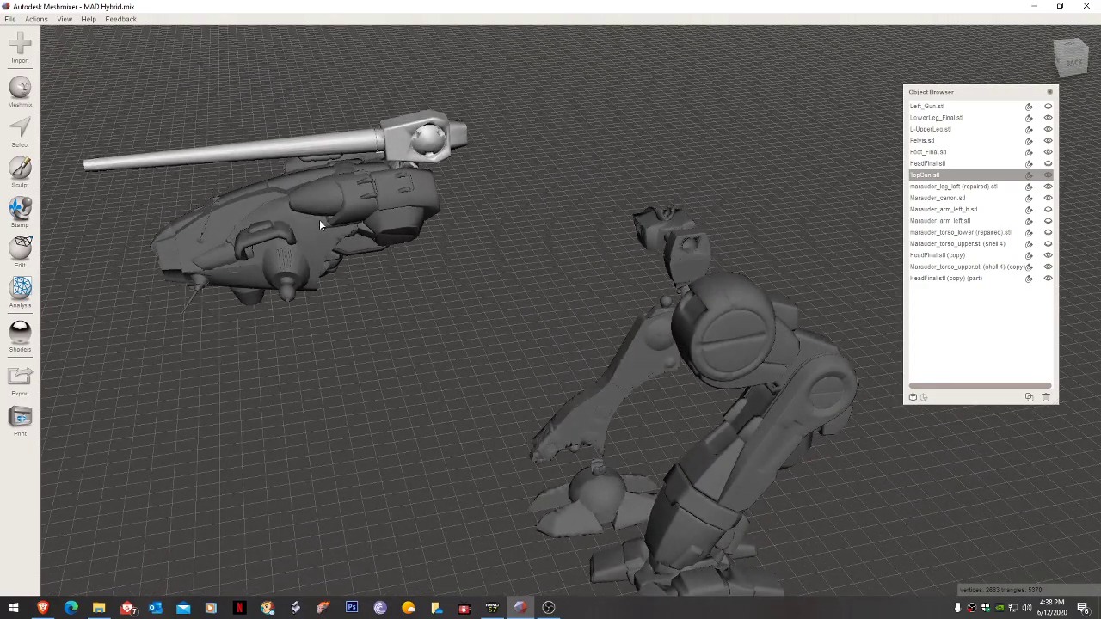
right_click_drag(416, 149, 415, 168)
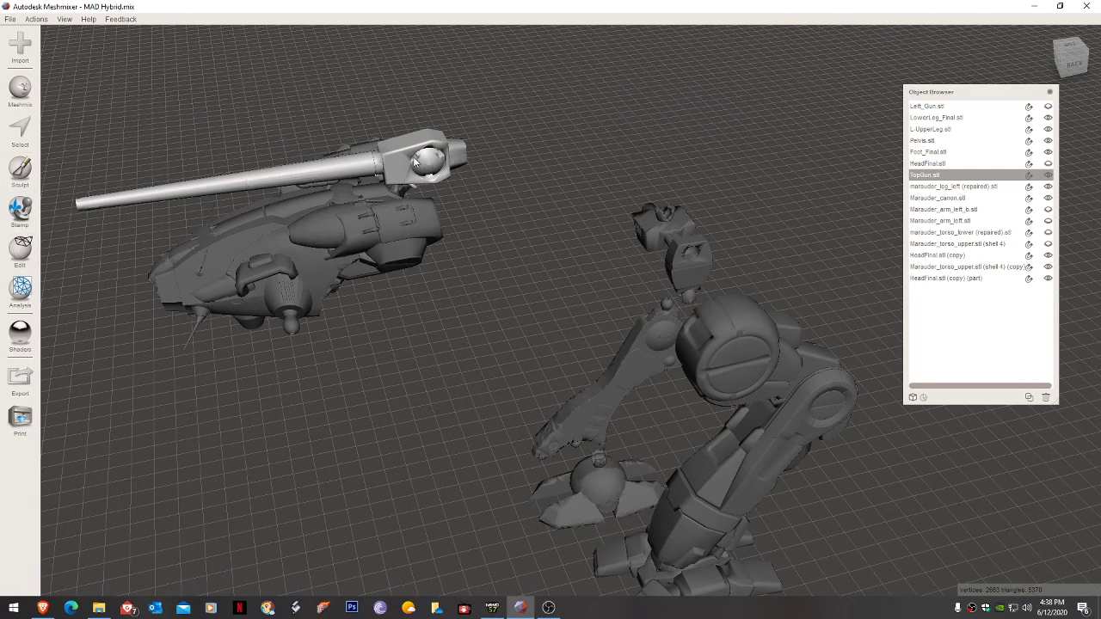
right_click_drag(366, 174, 362, 157)
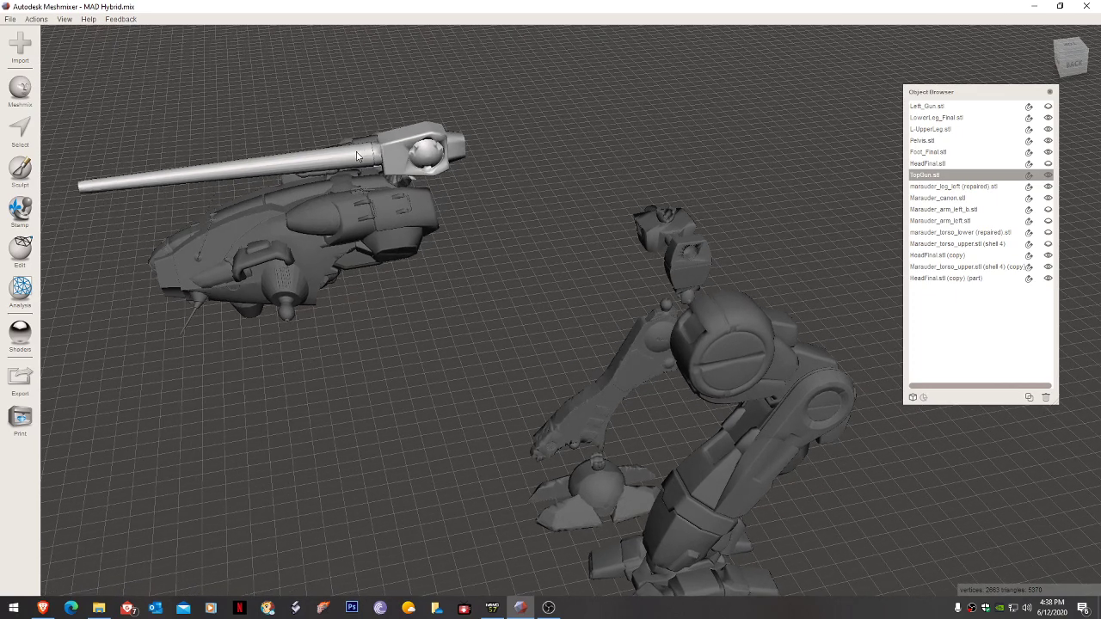
left_click(21, 251)
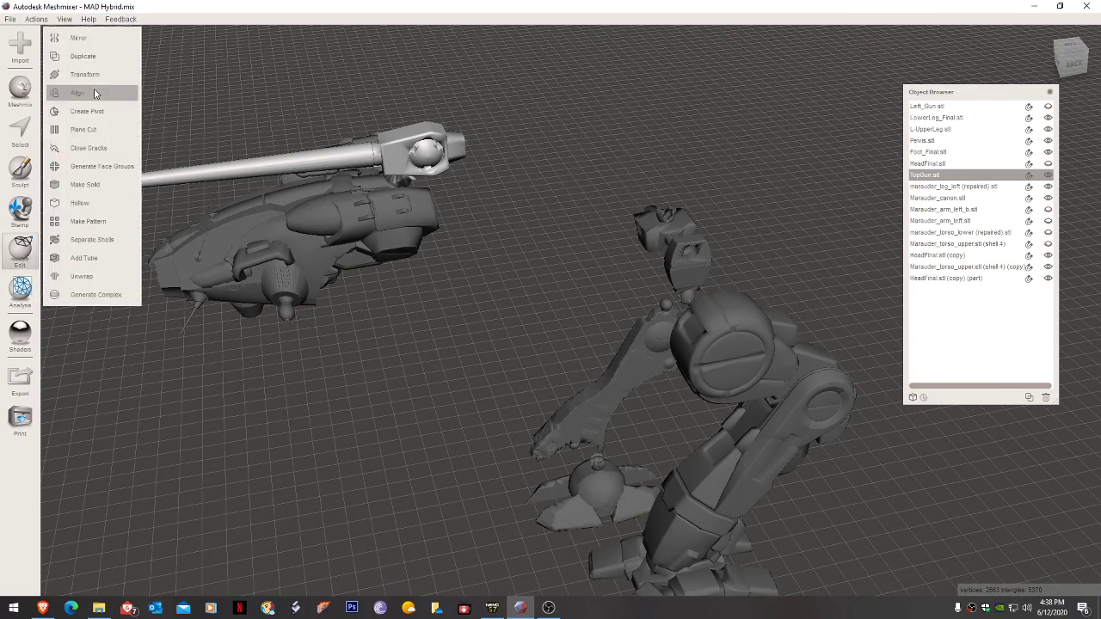
left_click(95, 60)
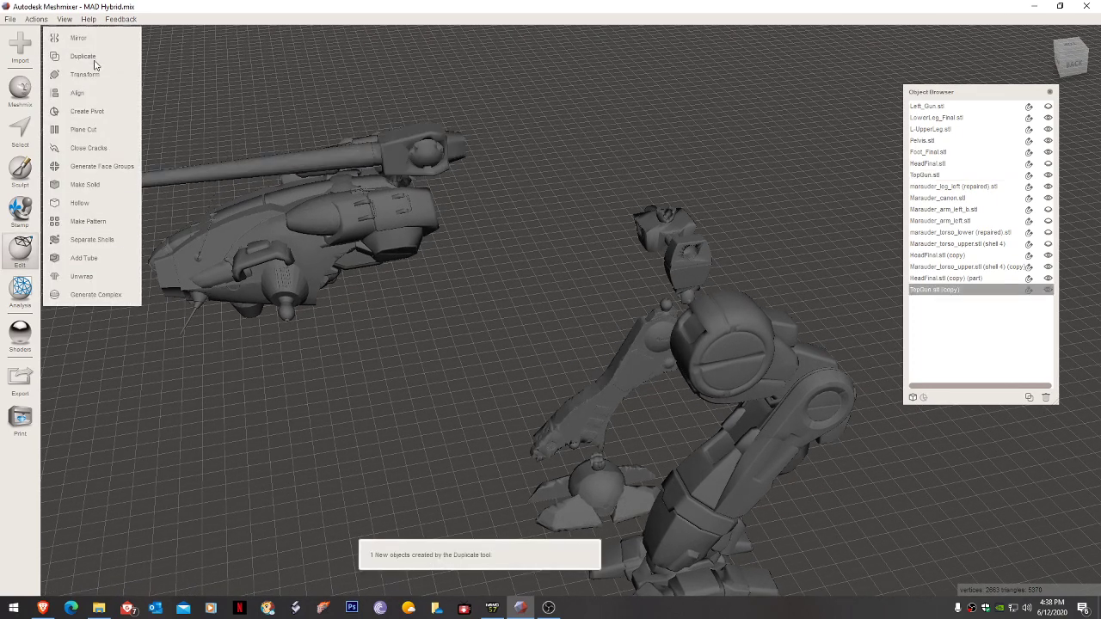
left_click(385, 156)
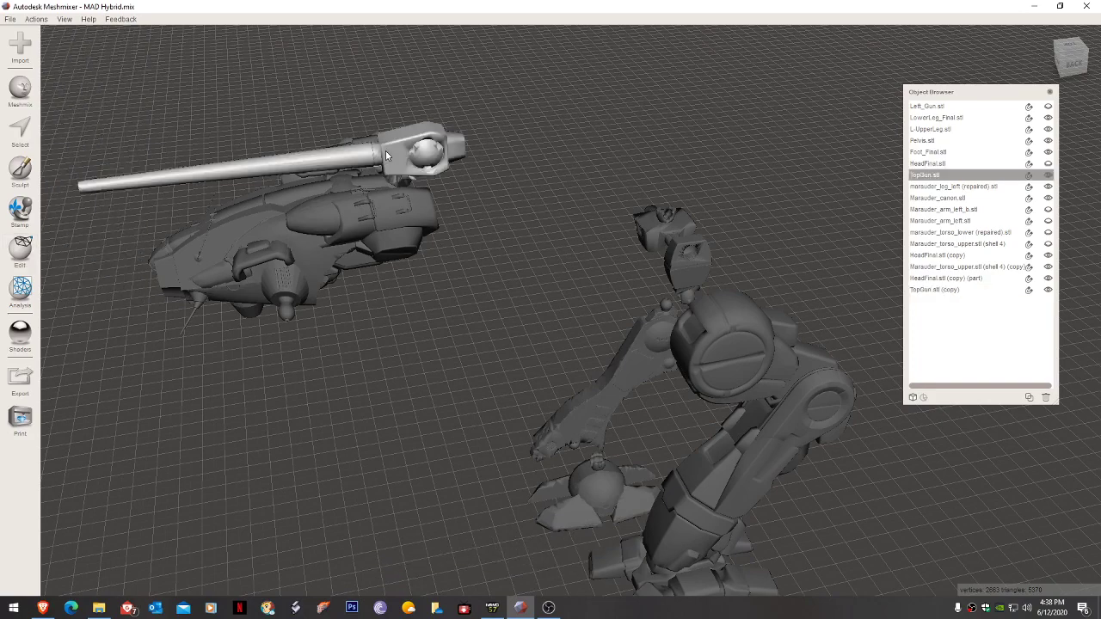
Plane Cut the original top gun where the barrel meets the housing, discarding the barrel and keeping the housing.
left_click(23, 262)
left_click(83, 131)
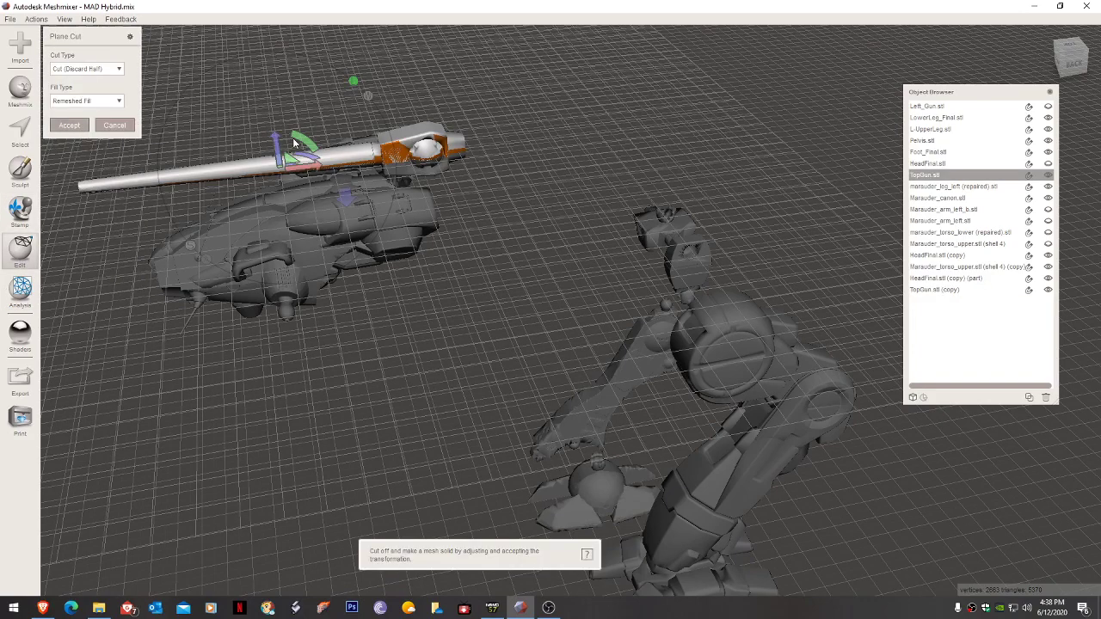
mouse_move(293, 144)
left_mouse_down()
mouse_move(339, 44)
mouse_move(336, 187)
mouse_move(385, 222)
left_mouse_up()
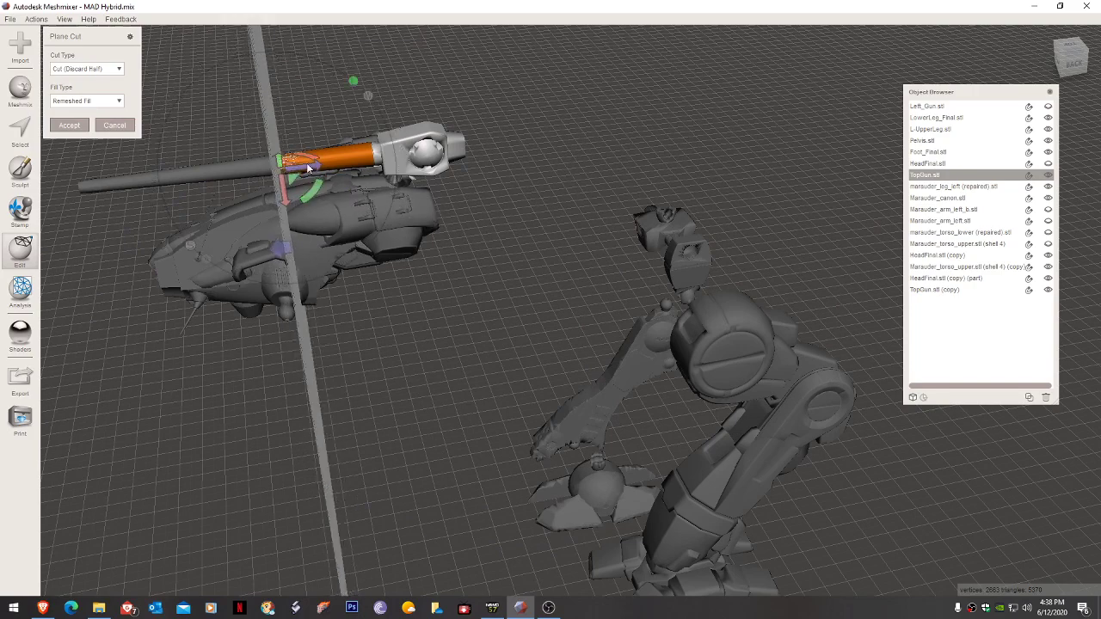
left_click_drag(308, 168, 404, 161)
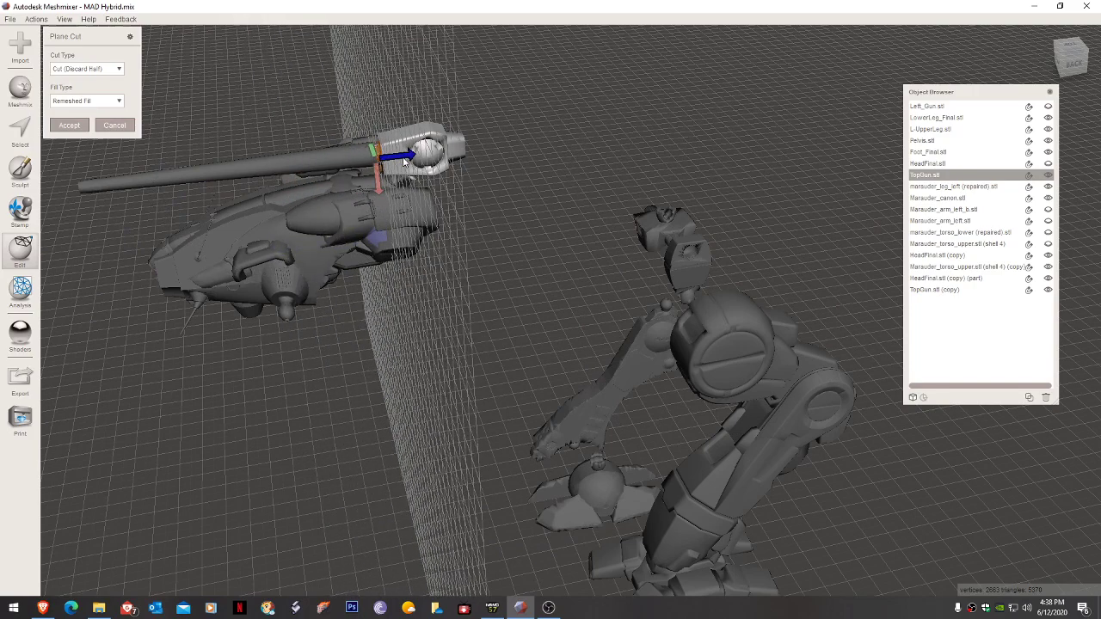
right_click_drag(405, 162, 497, 253)
scroll(488, 238, "up", 5)
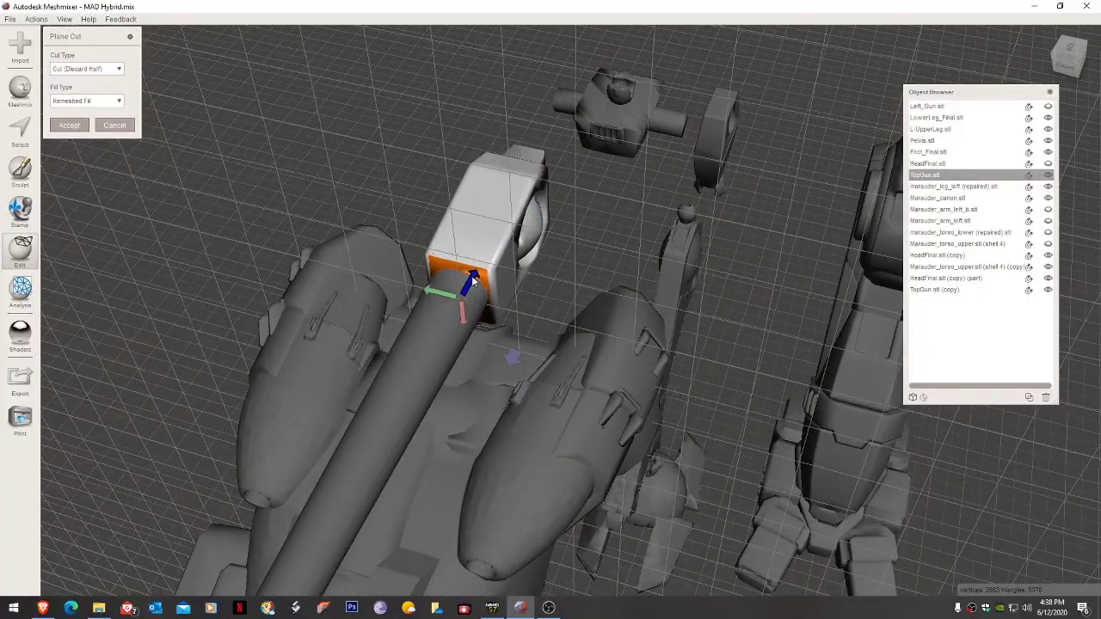
left_click_drag(472, 278, 474, 279)
left_click(69, 125)
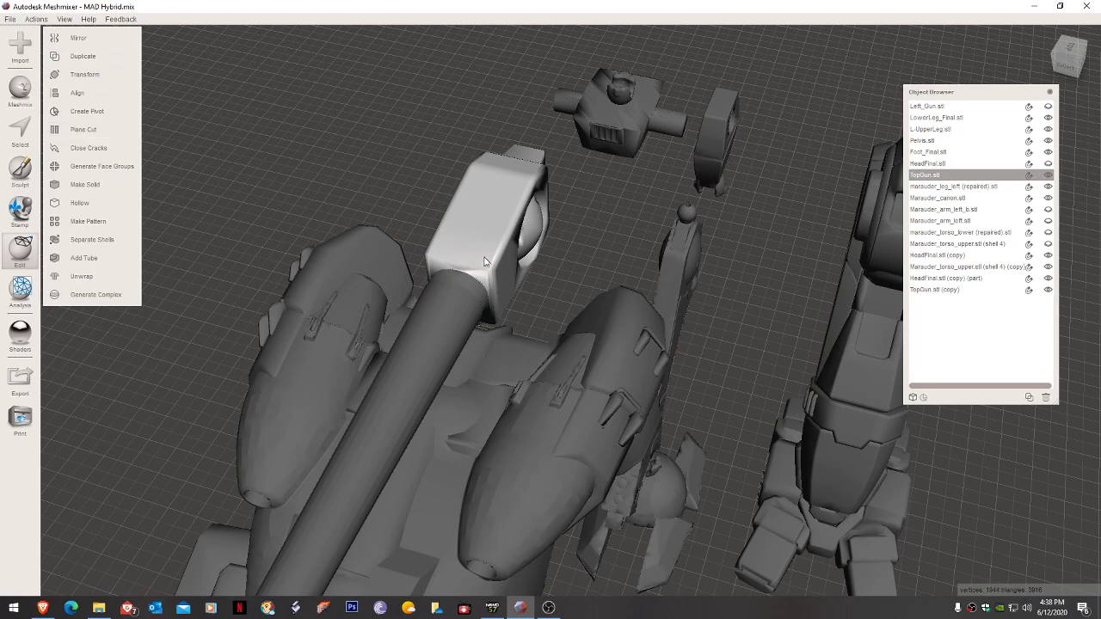
Plane Cut the top gun copy just in front of the housing, flipping the plane to keep only the barrel.
left_click(938, 294)
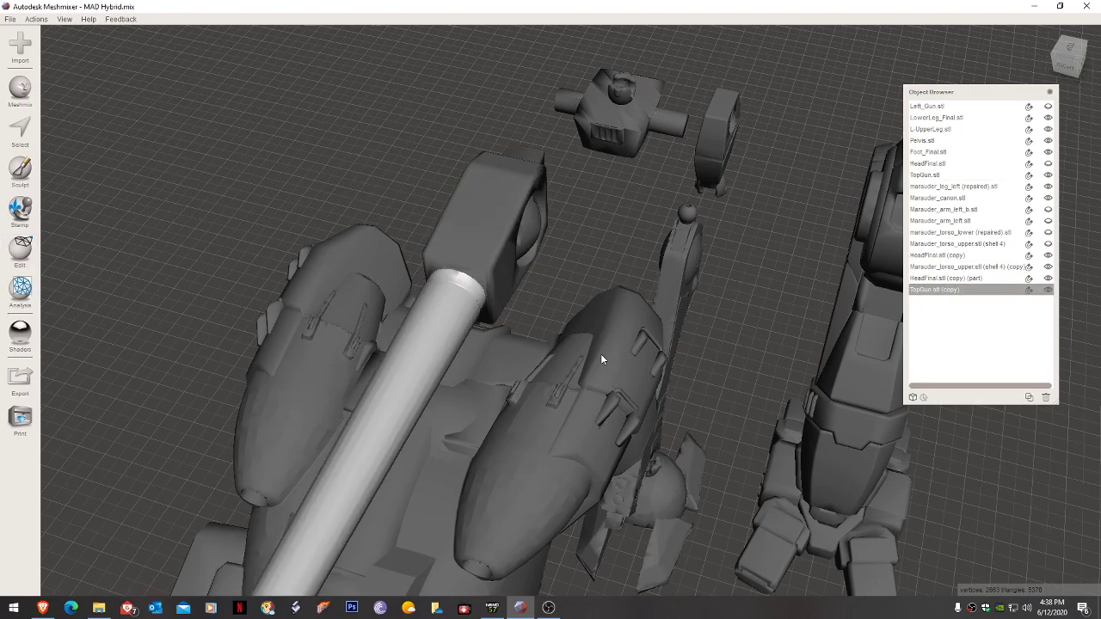
scroll(600, 355, "down", 4)
right_click_drag(599, 355, 464, 348)
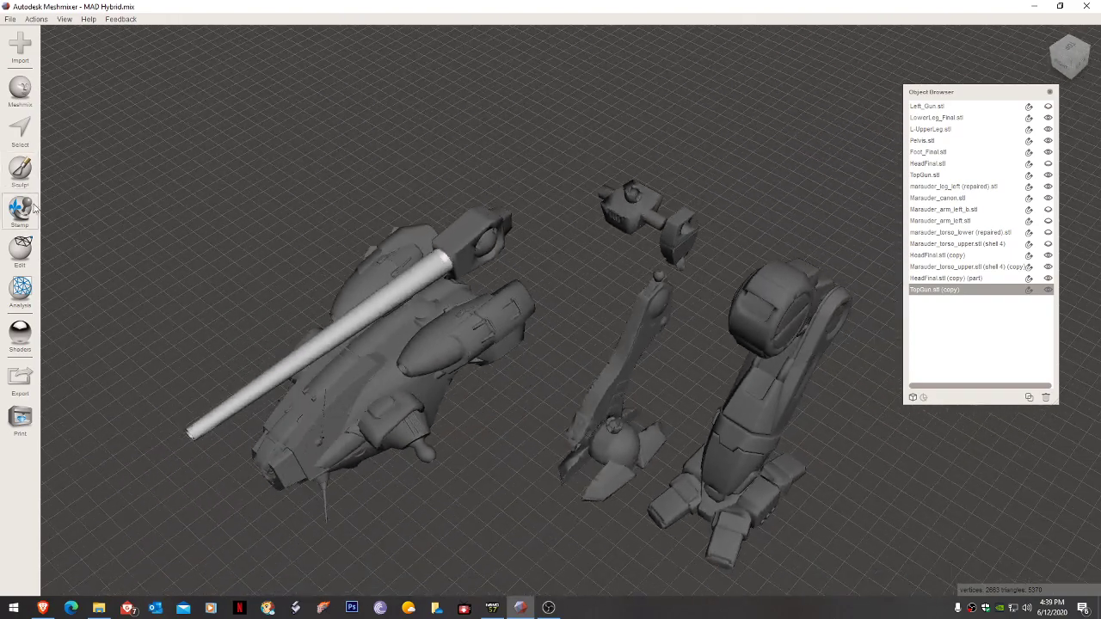
left_click(20, 249)
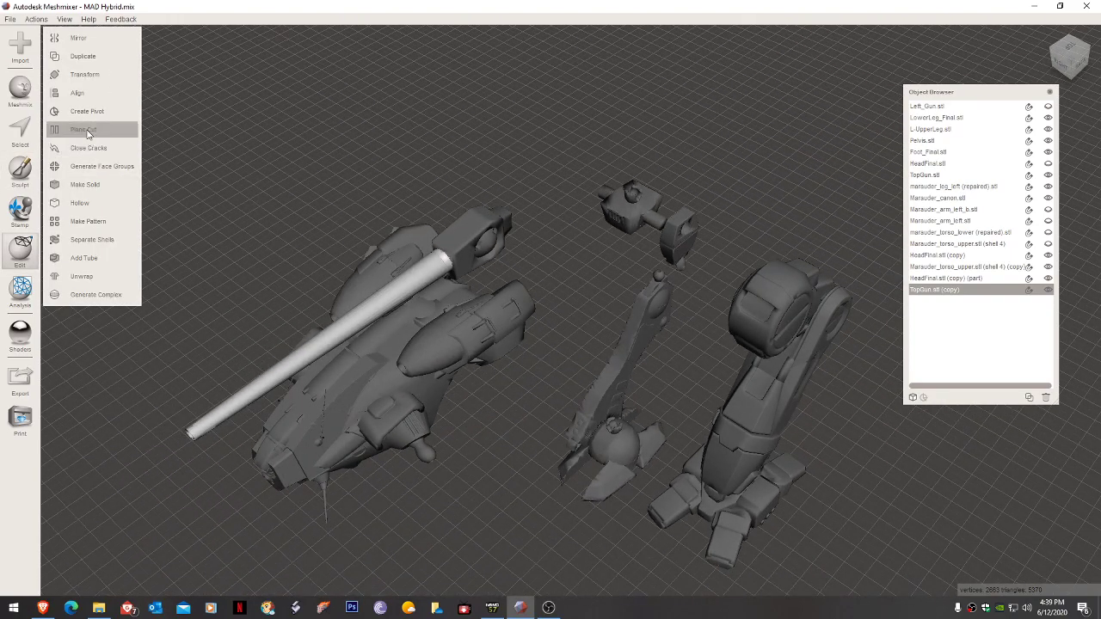
left_click(86, 129)
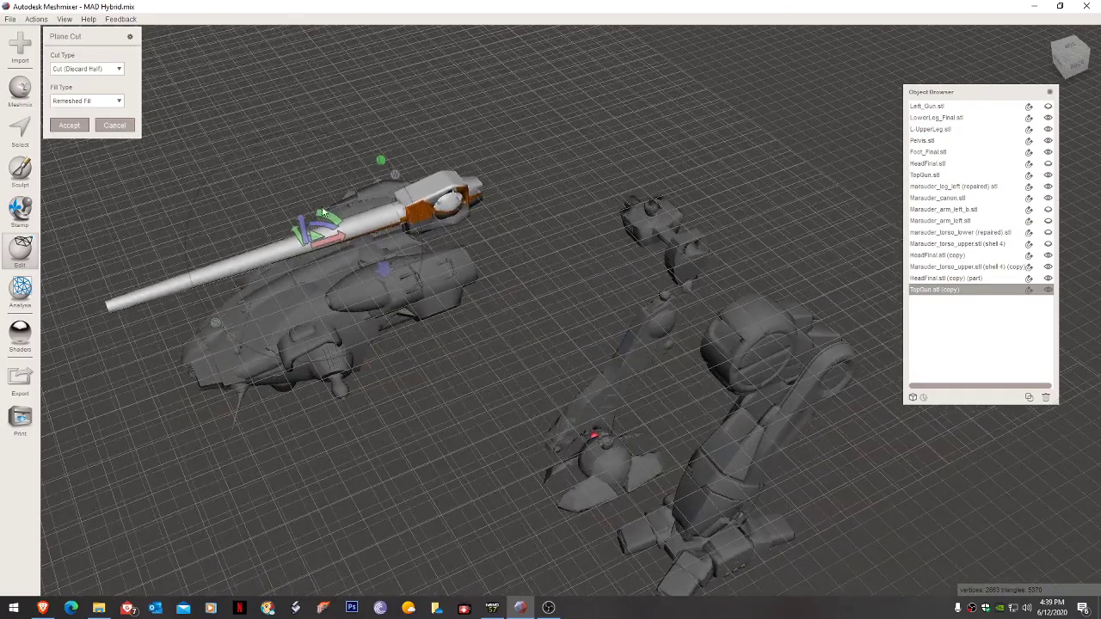
left_click_drag(325, 213, 418, 260)
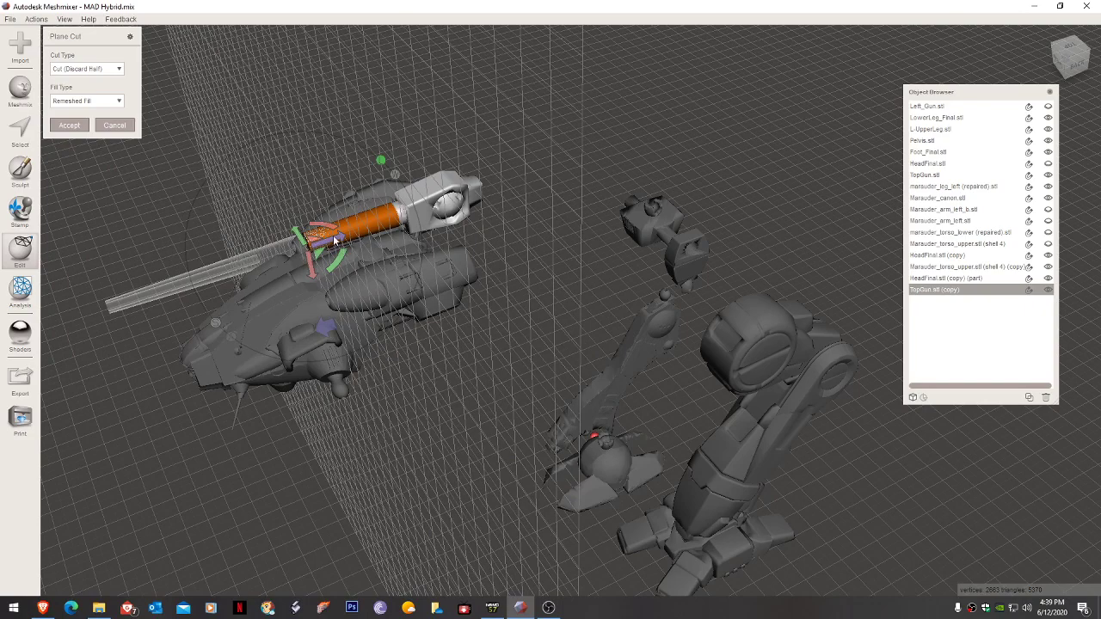
left_click_drag(334, 240, 426, 208)
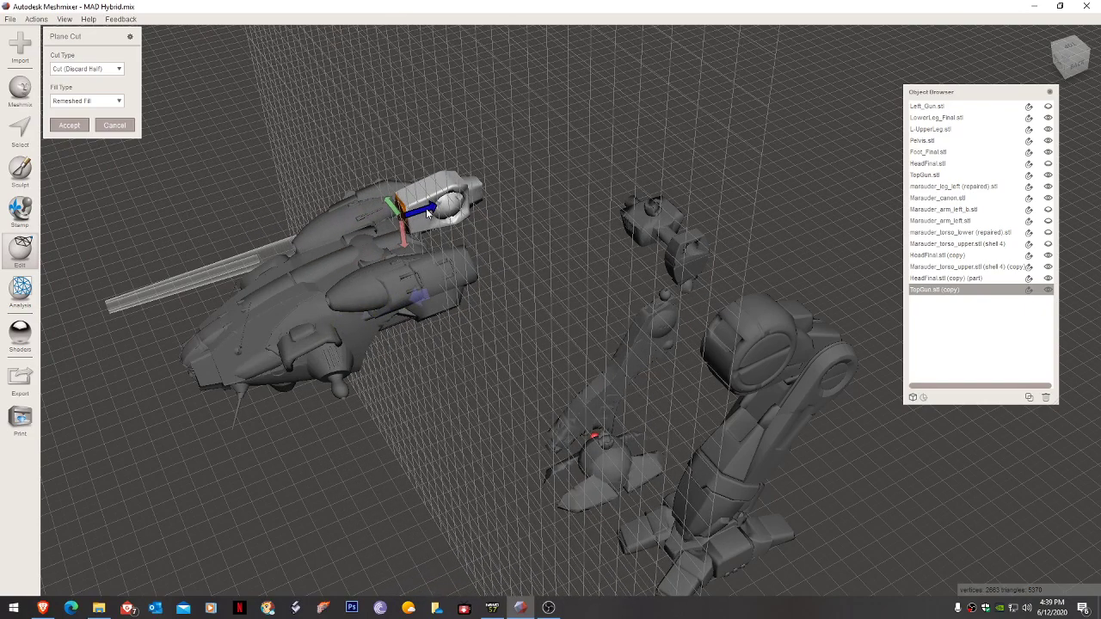
right_click_drag(362, 256, 425, 262)
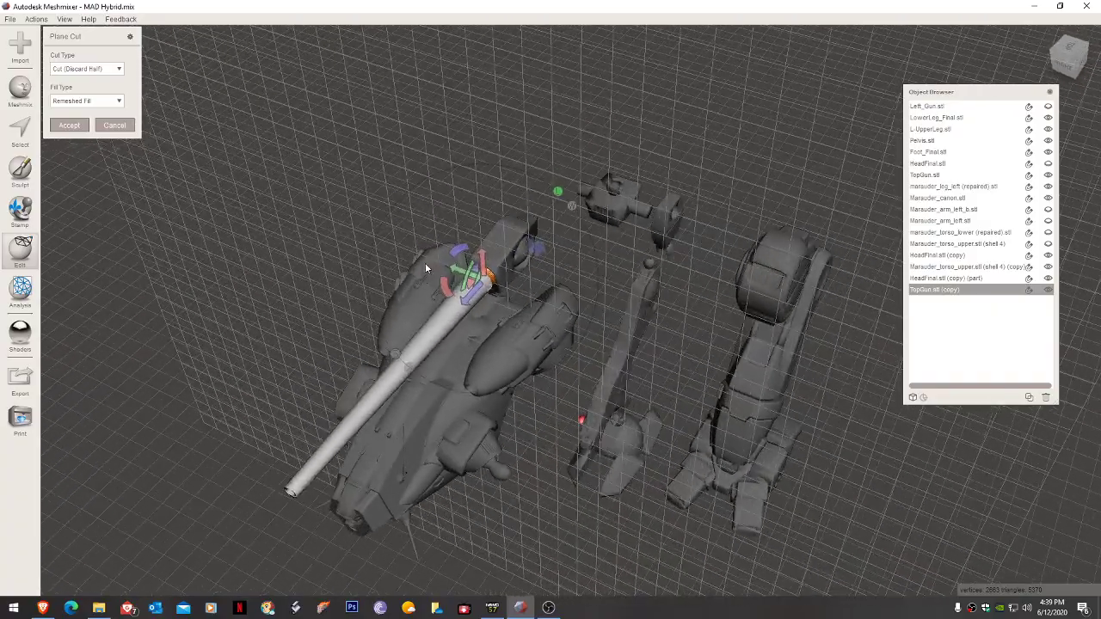
scroll(434, 269, "up", 4)
right_click_drag(448, 284, 448, 286)
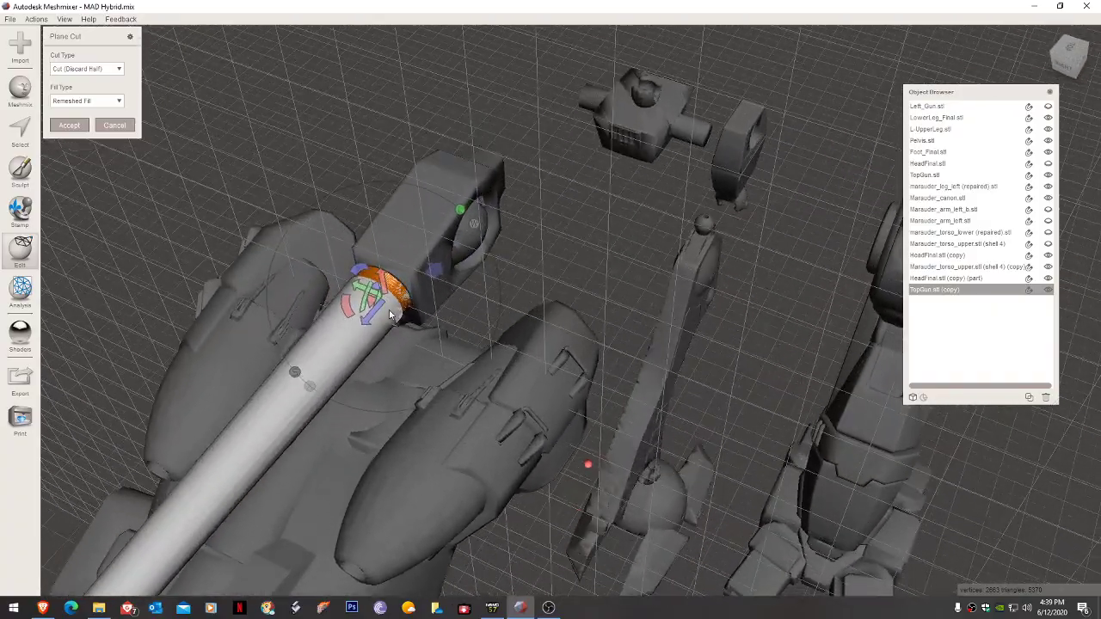
mouse_move(379, 310)
left_mouse_down()
mouse_move(371, 322)
mouse_move(383, 312)
left_mouse_up()
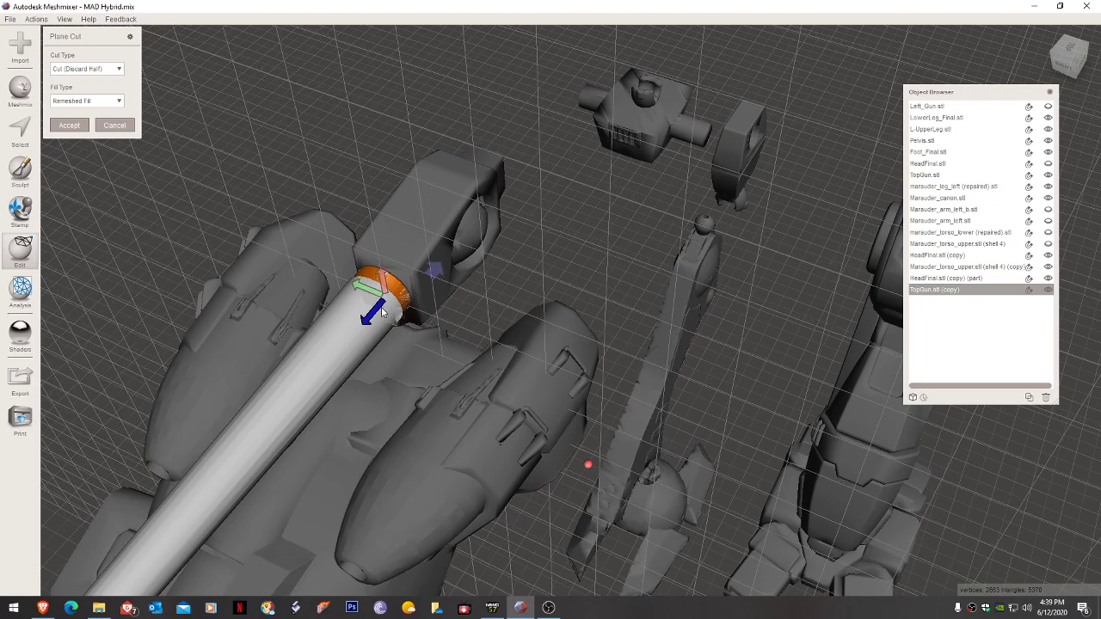
left_click(74, 124)
Shorten the barrel to a Z scale of about 0.578 and shift it about -14.27 mm along Z against the housing.
right_click_drag(473, 240, 343, 203)
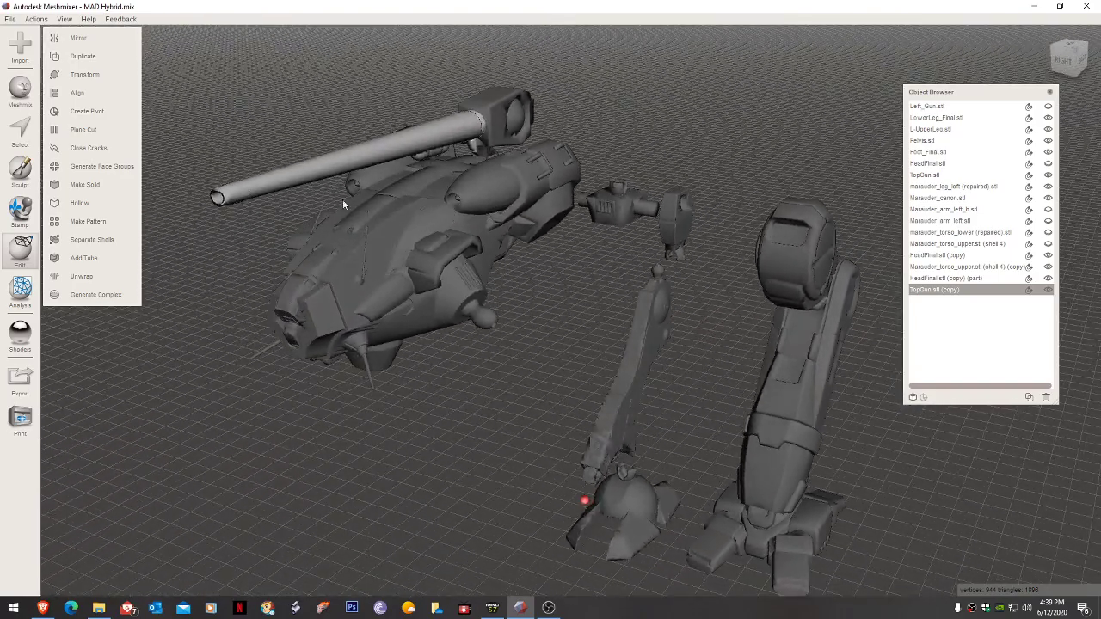
key("t")
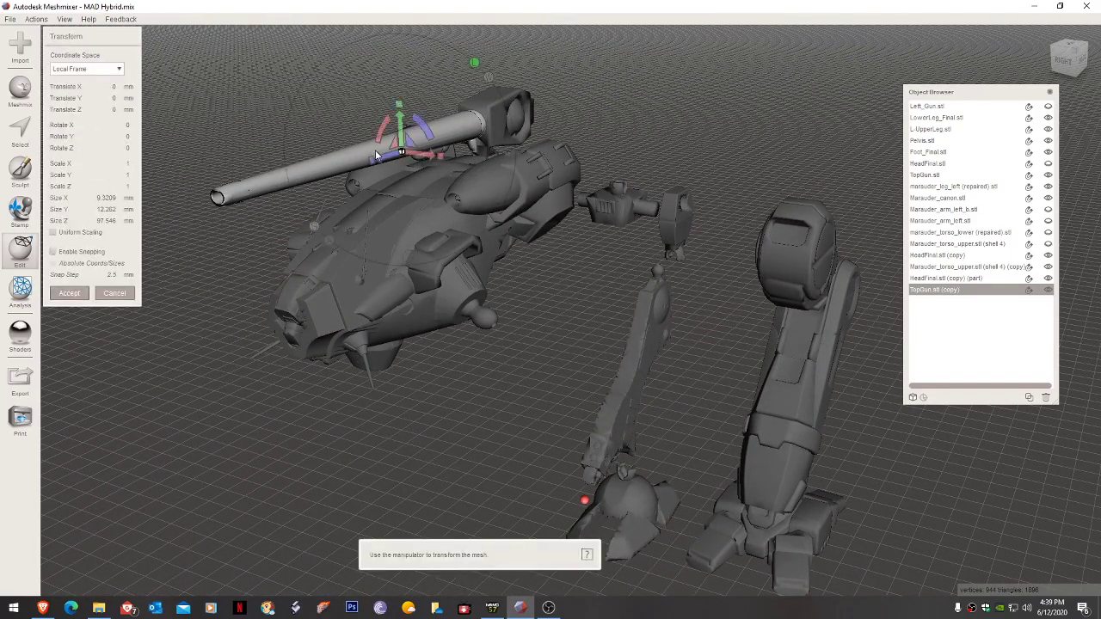
left_click_drag(372, 163, 436, 138)
right_click_drag(436, 138, 443, 255)
left_click_drag(411, 427, 454, 372)
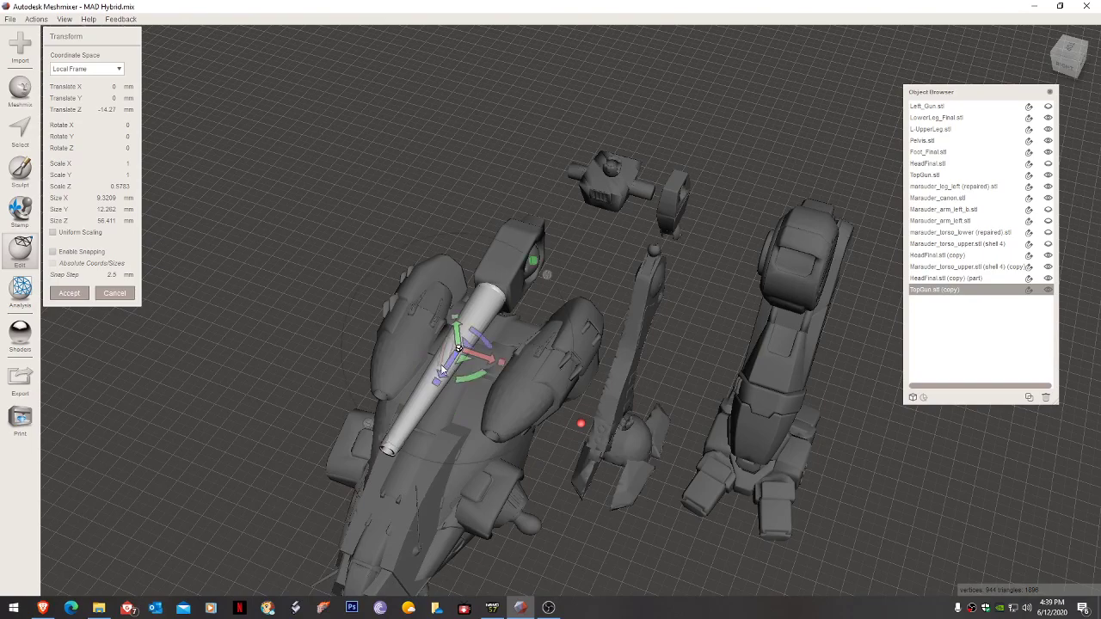
right_click_drag(454, 372, 348, 292)
scroll(329, 217, "up", 2)
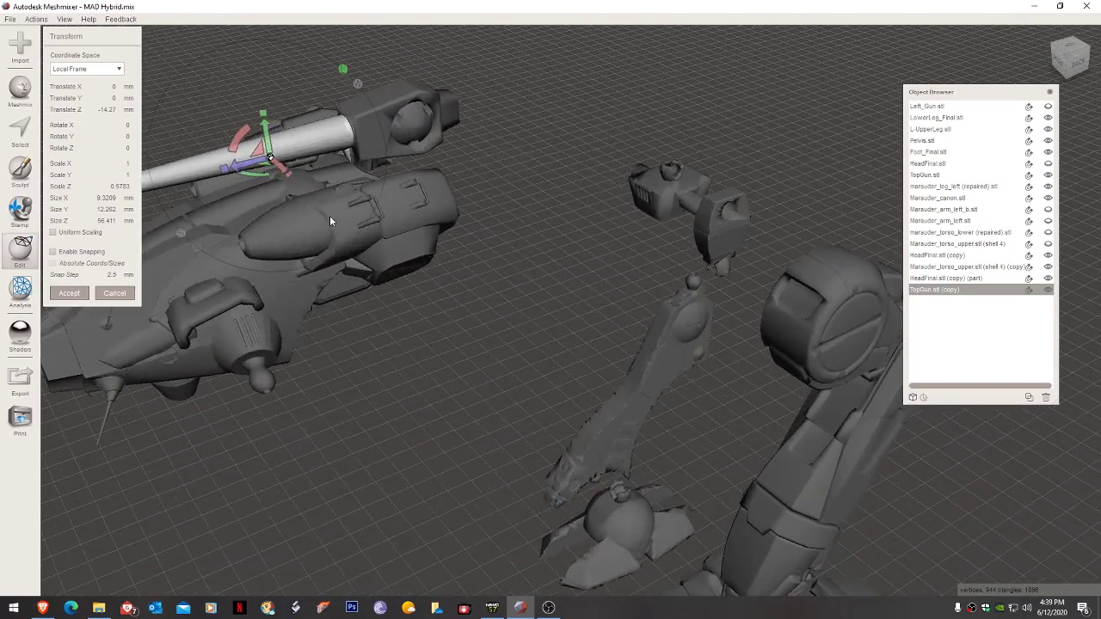
right_click_drag(330, 216, 442, 263)
scroll(405, 265, "up", 2)
scroll(404, 261, "up", 1)
right_click_drag(524, 341, 520, 327)
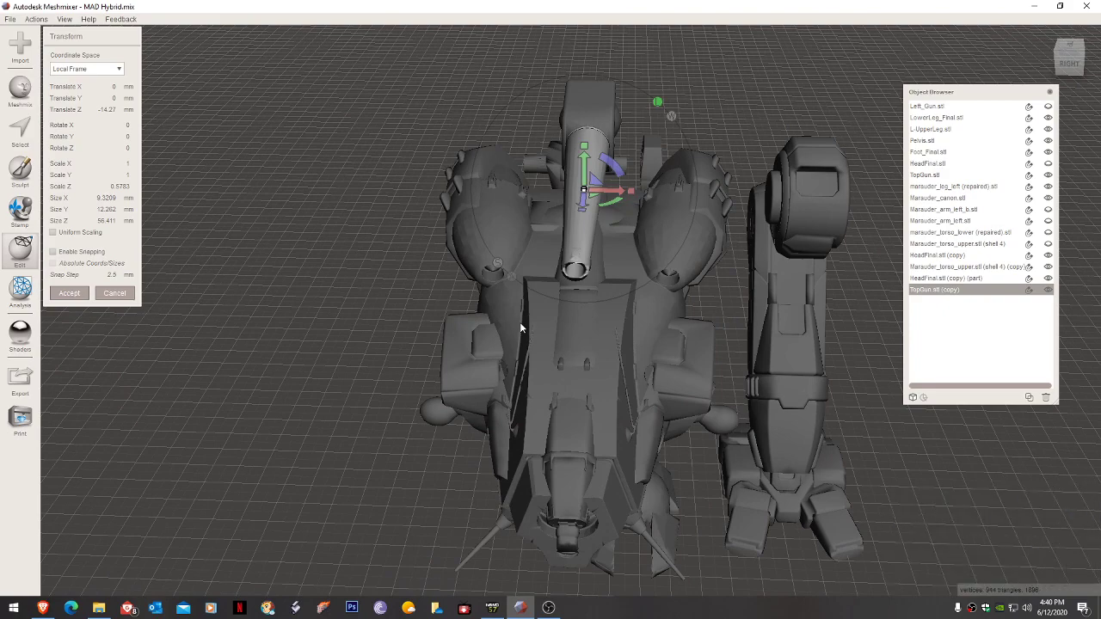
right_click_drag(542, 291, 446, 151)
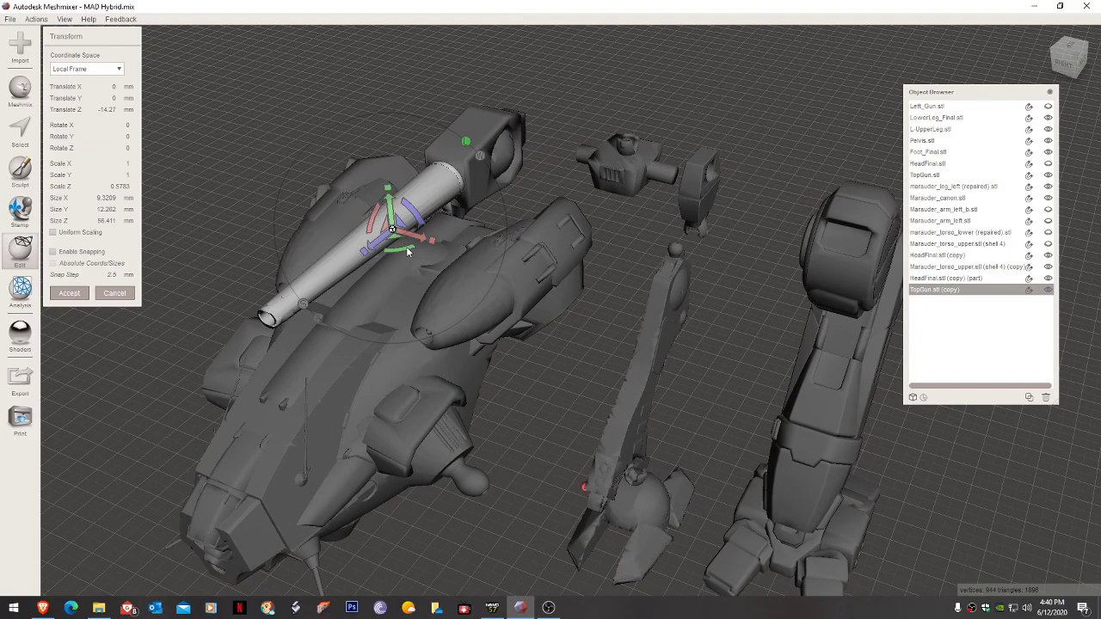
scroll(365, 288, "down", 2)
right_click_drag(386, 273, 337, 271)
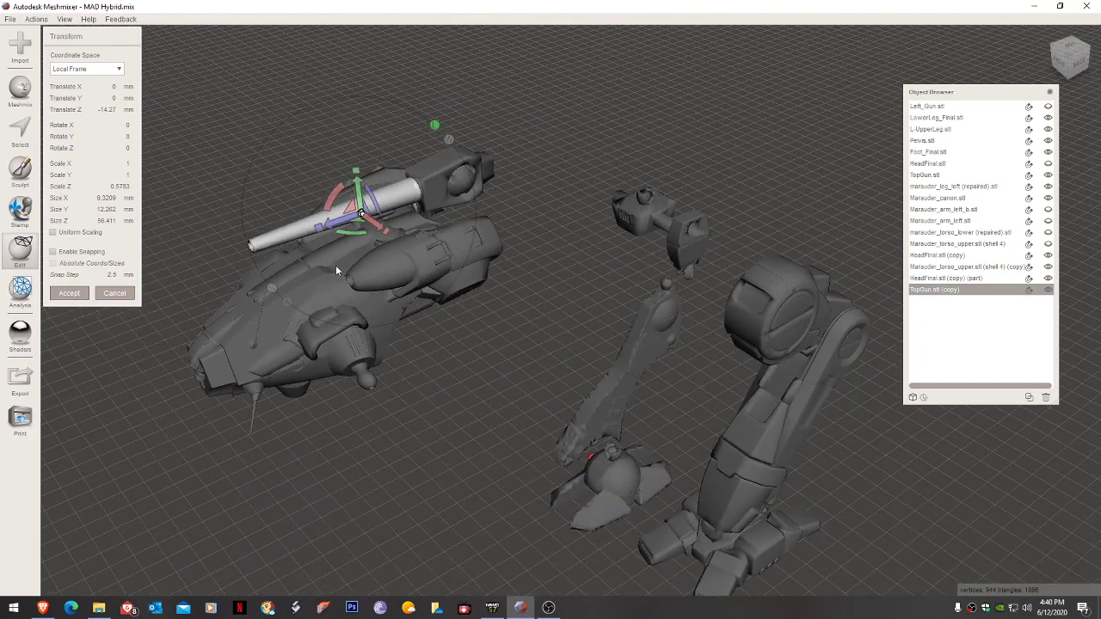
left_click(69, 294)
Select the barrel and housing together and move them forward along Z over the torso.
left_click(448, 179, "shift")
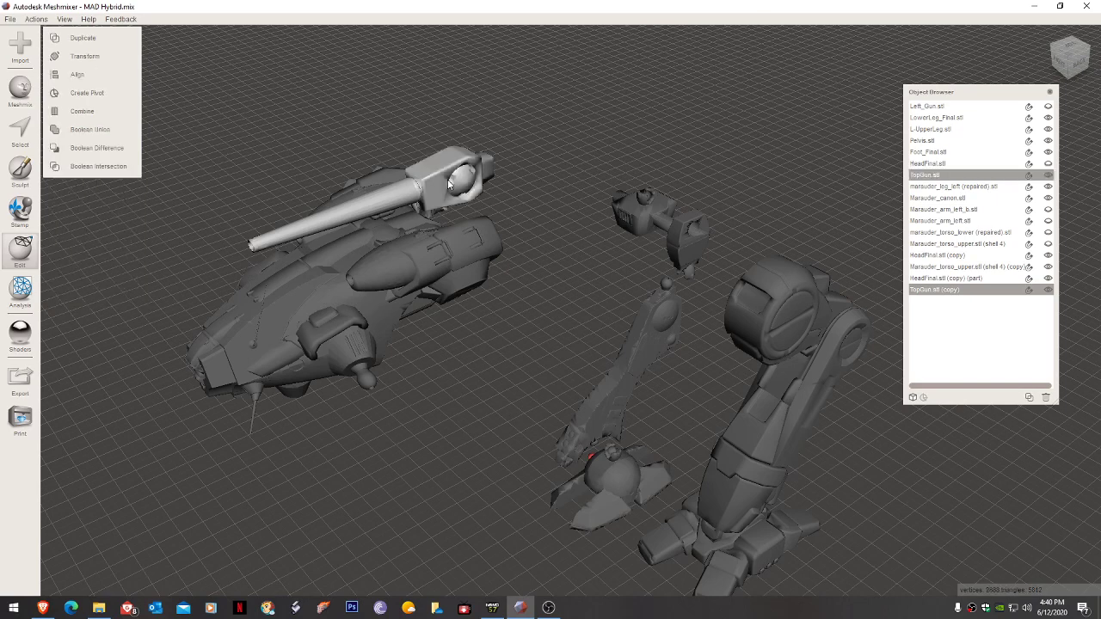
key("t")
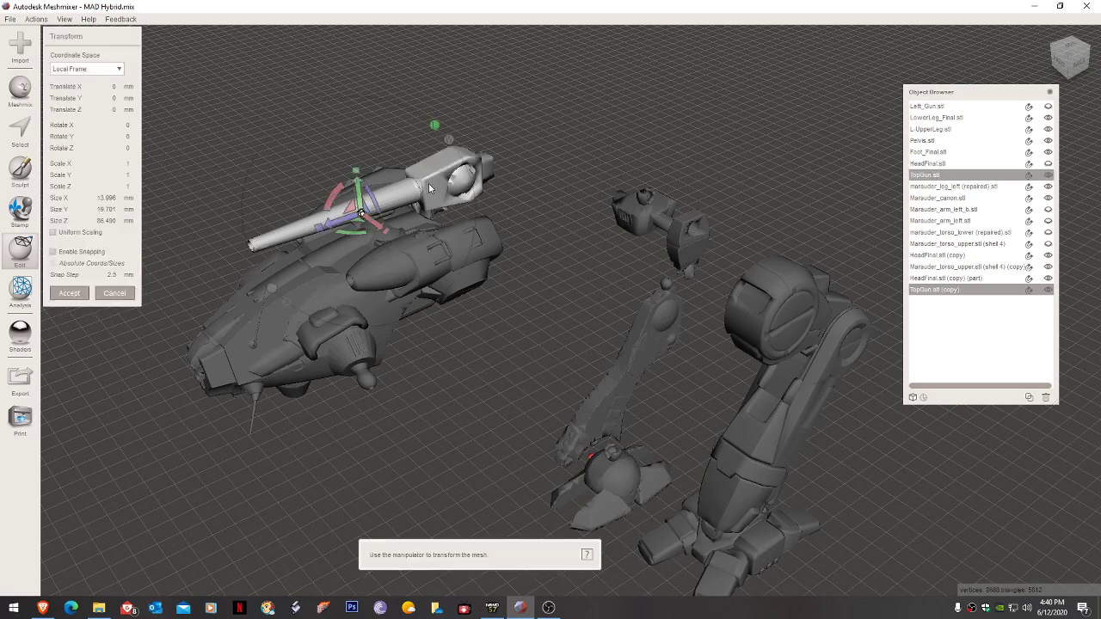
left_click_drag(340, 225, 269, 248)
right_click_drag(269, 248, 411, 234)
left_click(69, 293)
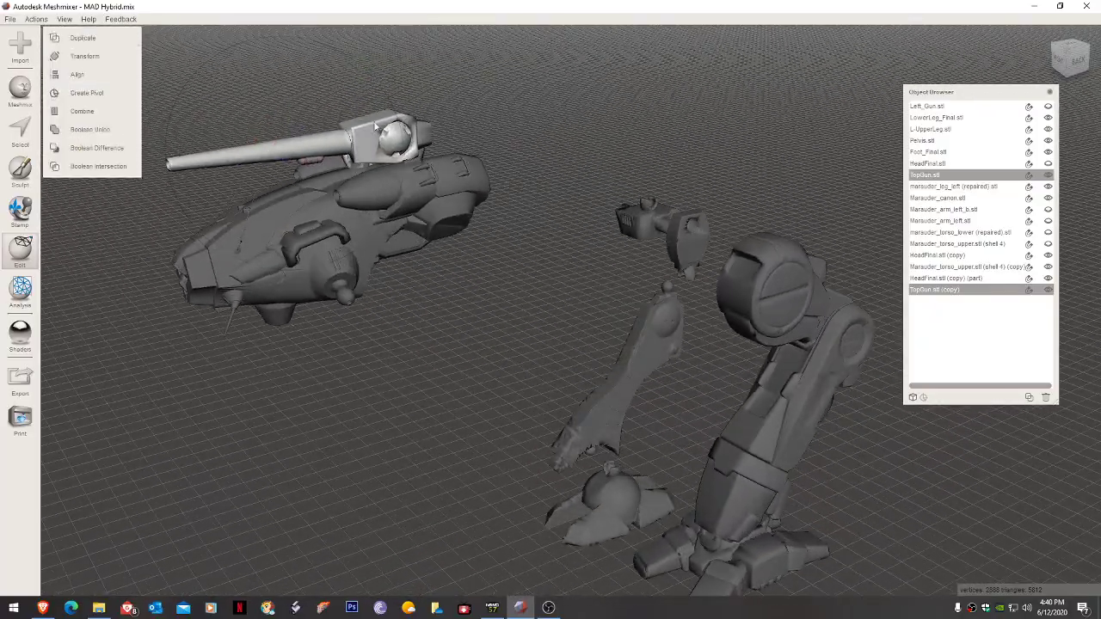
Scale the gun housing to about 0.966 in X and 0.853 in Y, and raise it about 1.15 mm.
left_click(373, 138)
key("t")
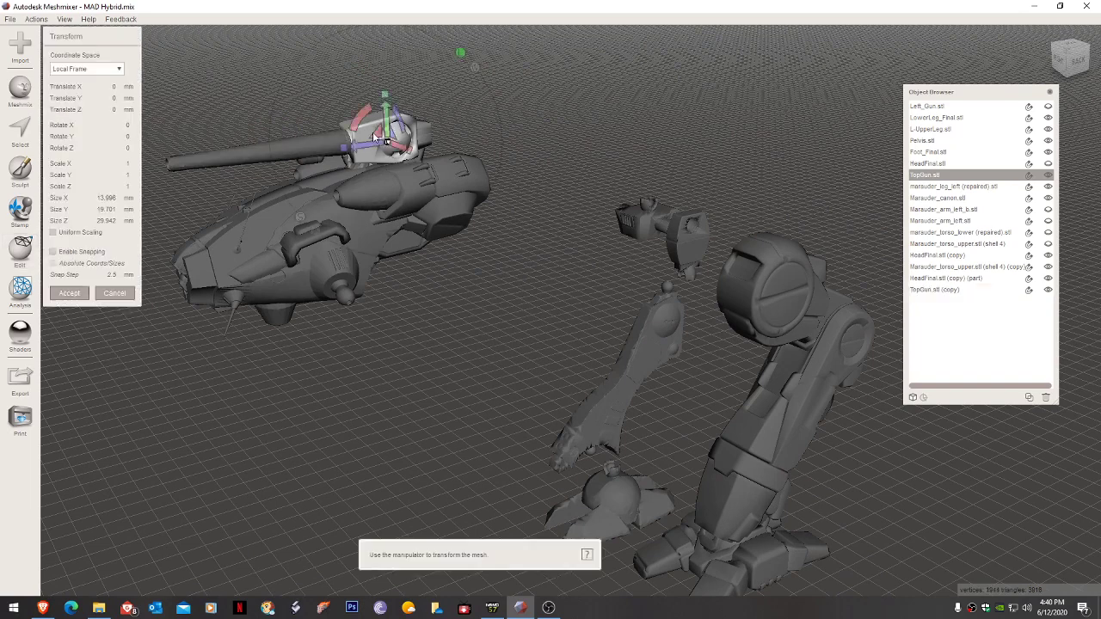
left_click_drag(385, 97, 388, 129)
right_click_drag(389, 137, 554, 151)
scroll(501, 159, "up", 2)
scroll(555, 152, "up", 2)
left_click_drag(648, 115, 634, 129)
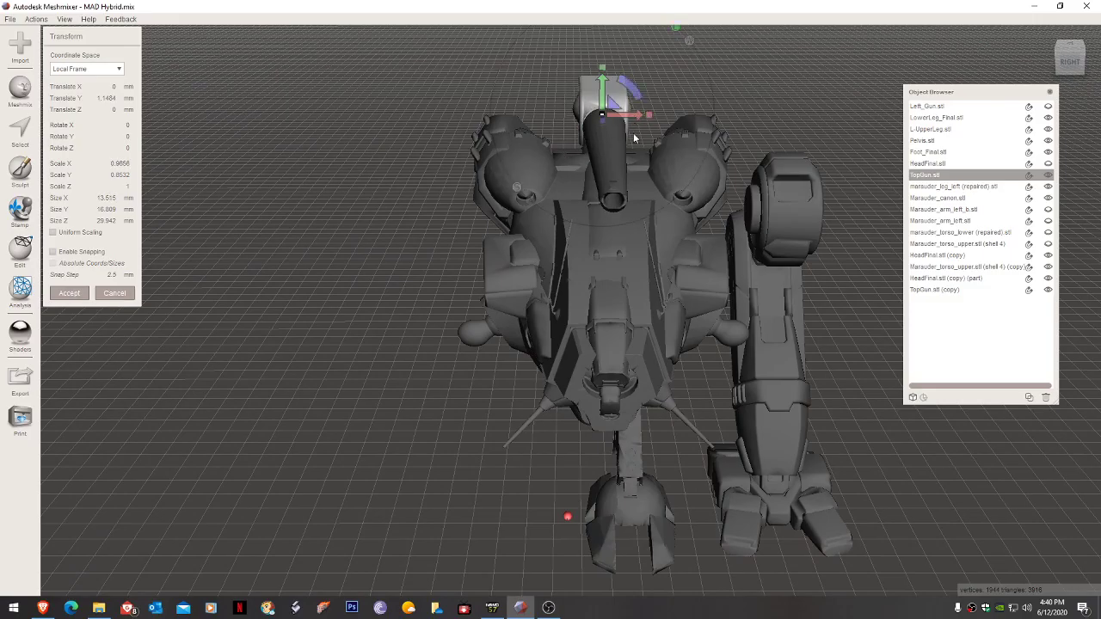
right_click_drag(634, 129, 470, 144)
left_click(69, 293)
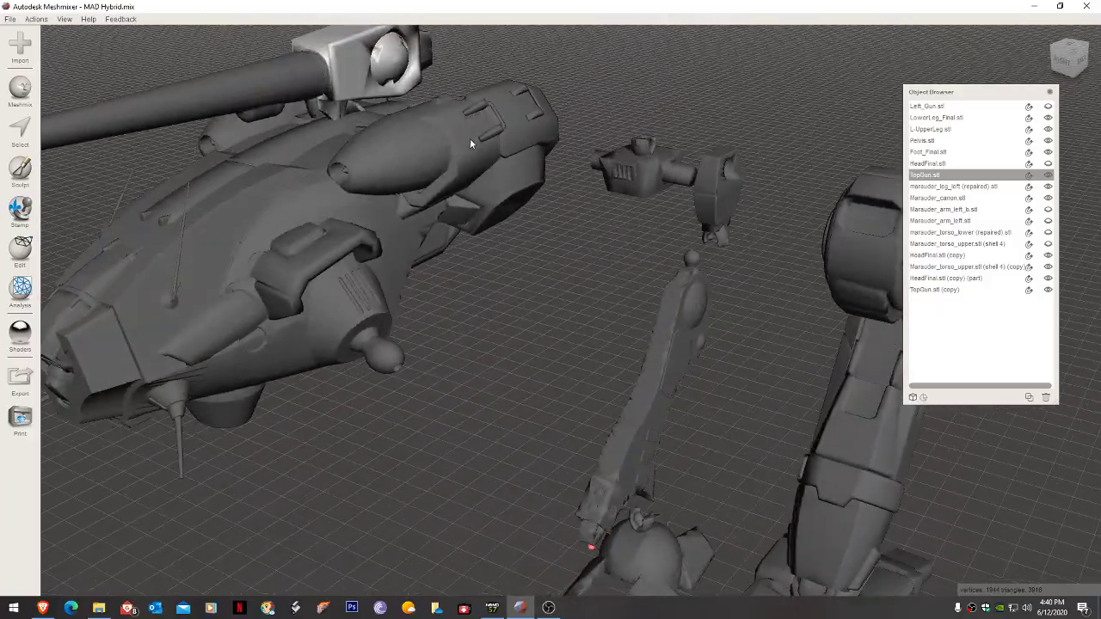
Lower the housing and barrel together by about 0.19 mm in Y and save the scene.
left_click(271, 78, "shift")
right_click_drag(317, 104, 797, 110)
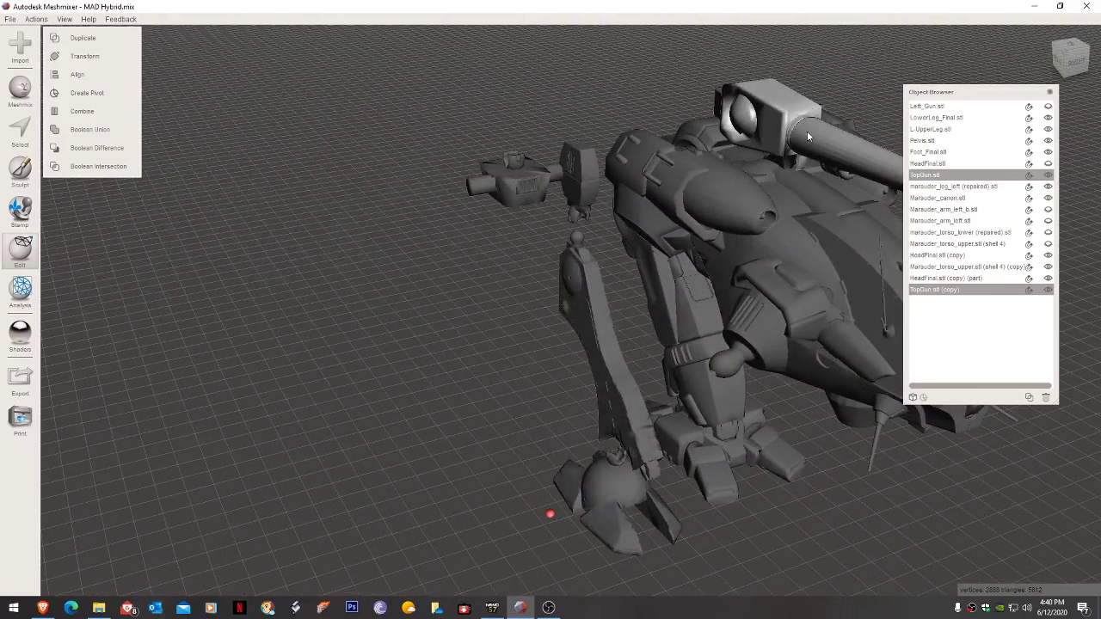
key("t")
left_click_drag(764, 90, 770, 95)
right_click_drag(783, 121, 660, 125)
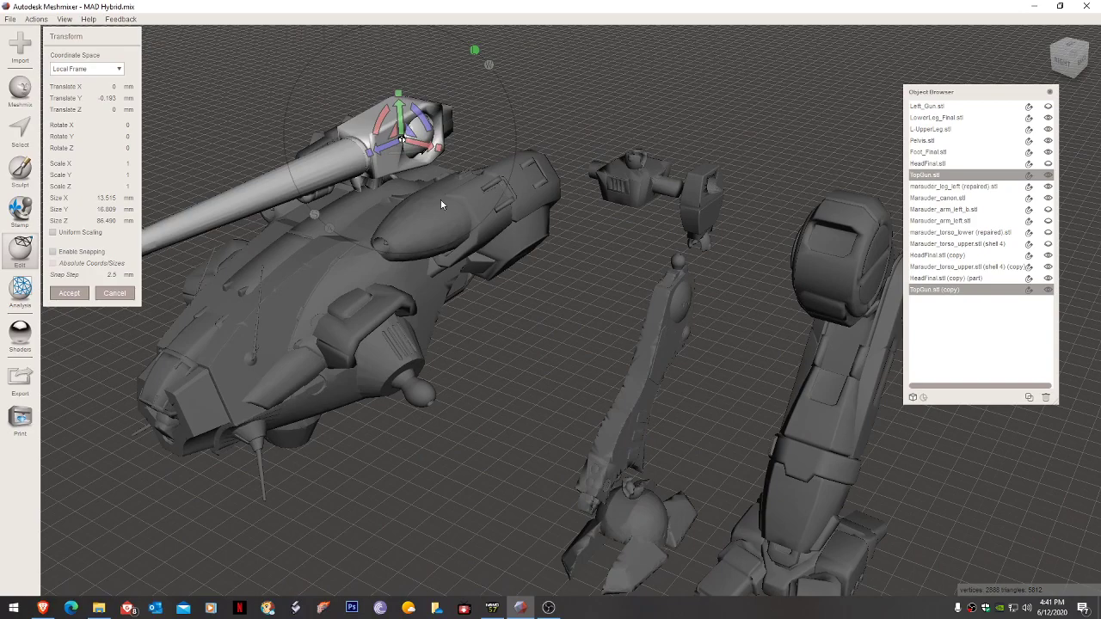
mouse_move(309, 177)
right_mouse_down()
mouse_move(366, 141)
mouse_move(398, 155)
mouse_move(392, 133)
mouse_move(384, 145)
right_mouse_up()
scroll(402, 141, "up", 2)
left_click(64, 293)
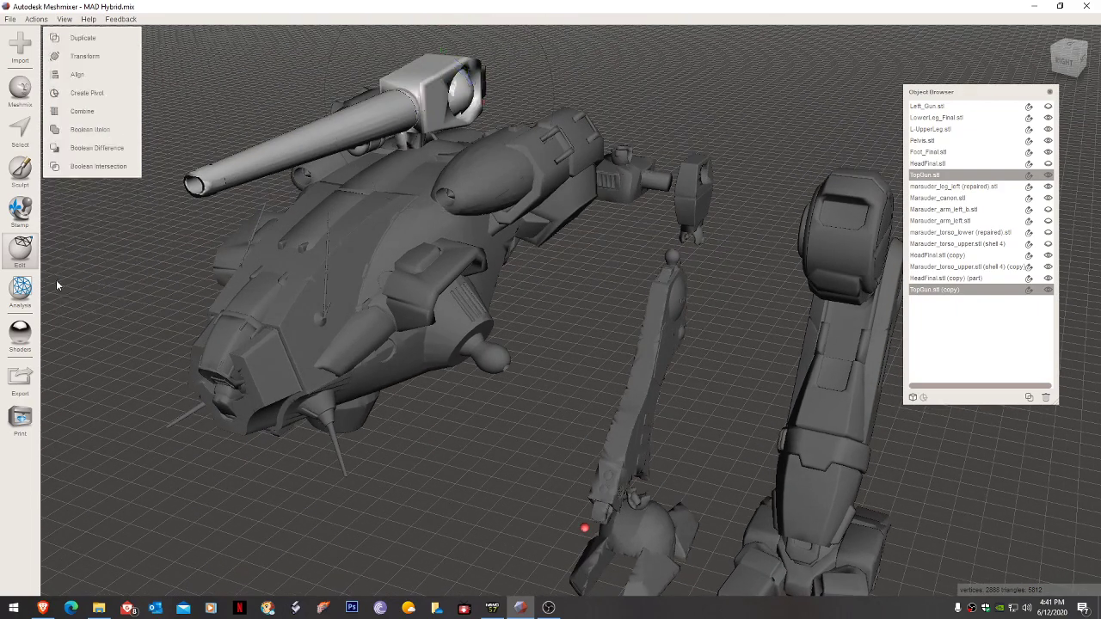
left_click(10, 19)
left_click(19, 45)
Raise the housing and barrel together about 5.22 mm in Y above the torso.
right_click_drag(489, 194, 495, 97)
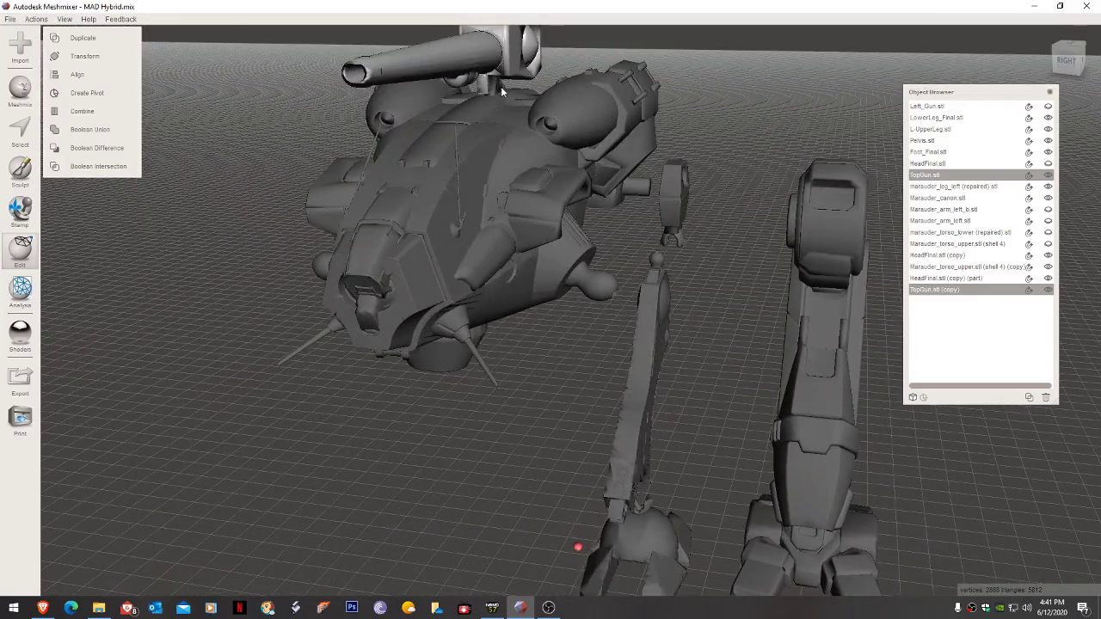
key("t")
left_click_drag(512, 47, 509, 17)
right_click_drag(508, 16, 521, 100)
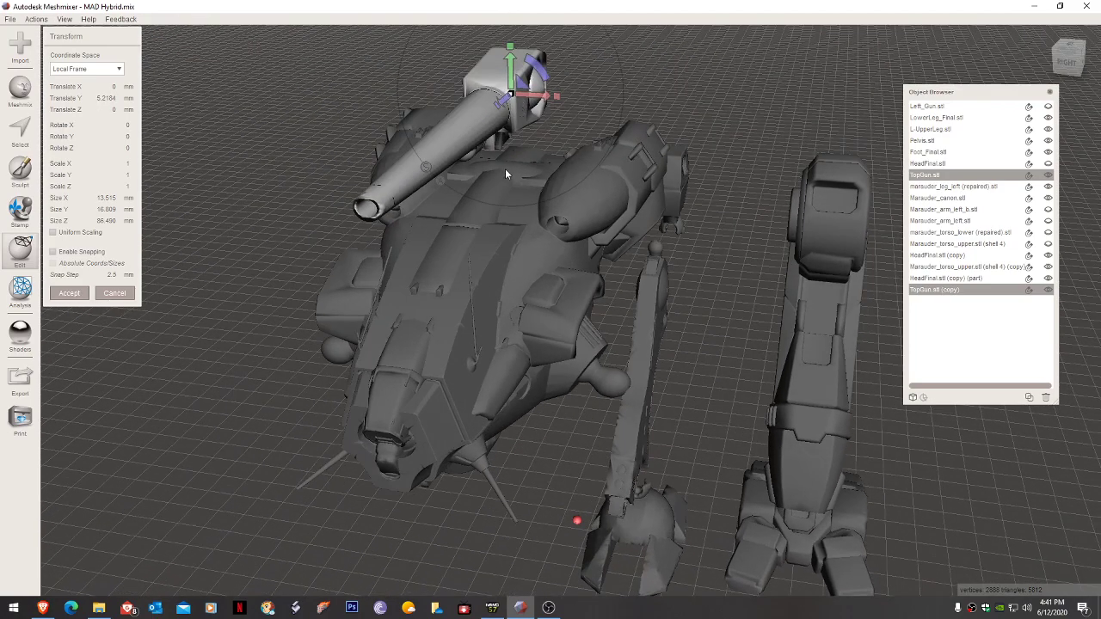
left_click(84, 293)
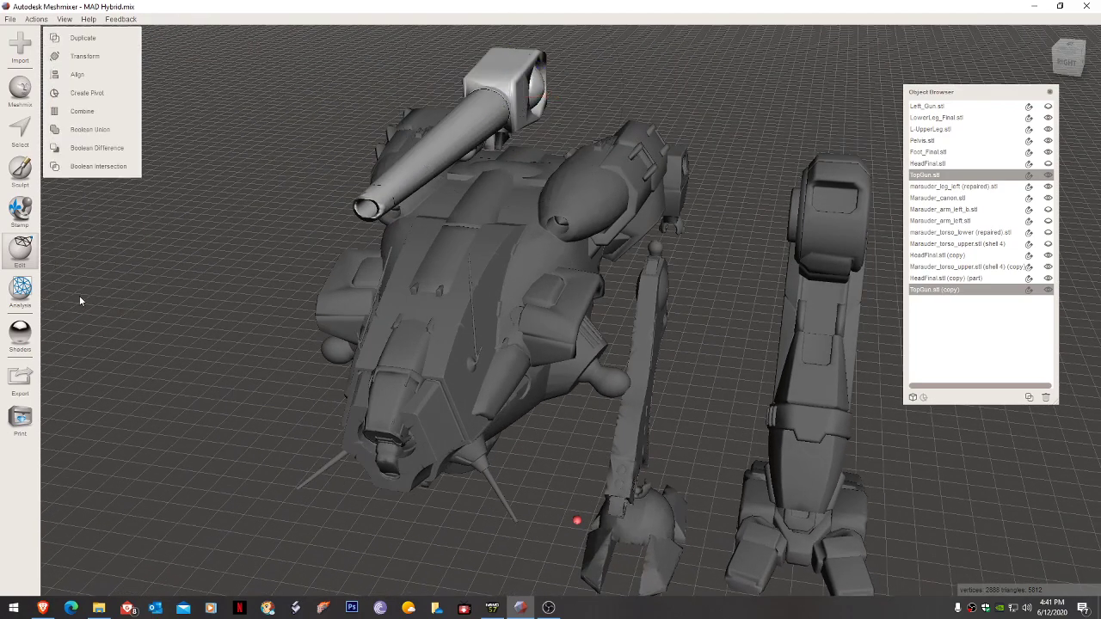
Add a 17.14 mm sphere as a new object on top of the Marauder upper torso beneath the gun.
left_click(502, 163)
left_click(494, 173)
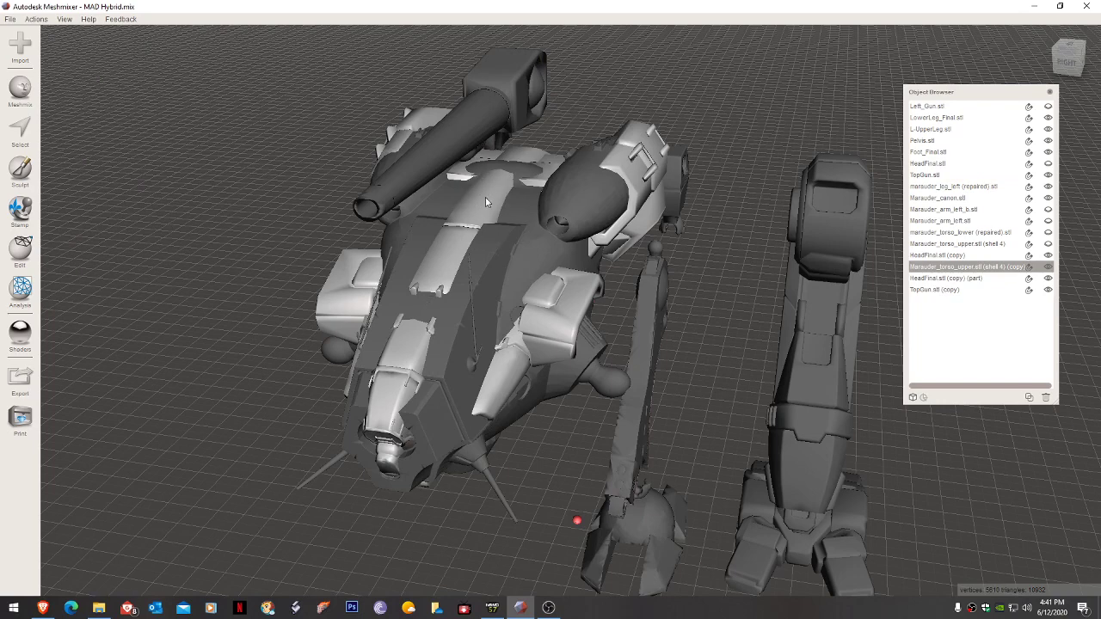
left_click(20, 88)
left_click_drag(82, 169, 491, 173)
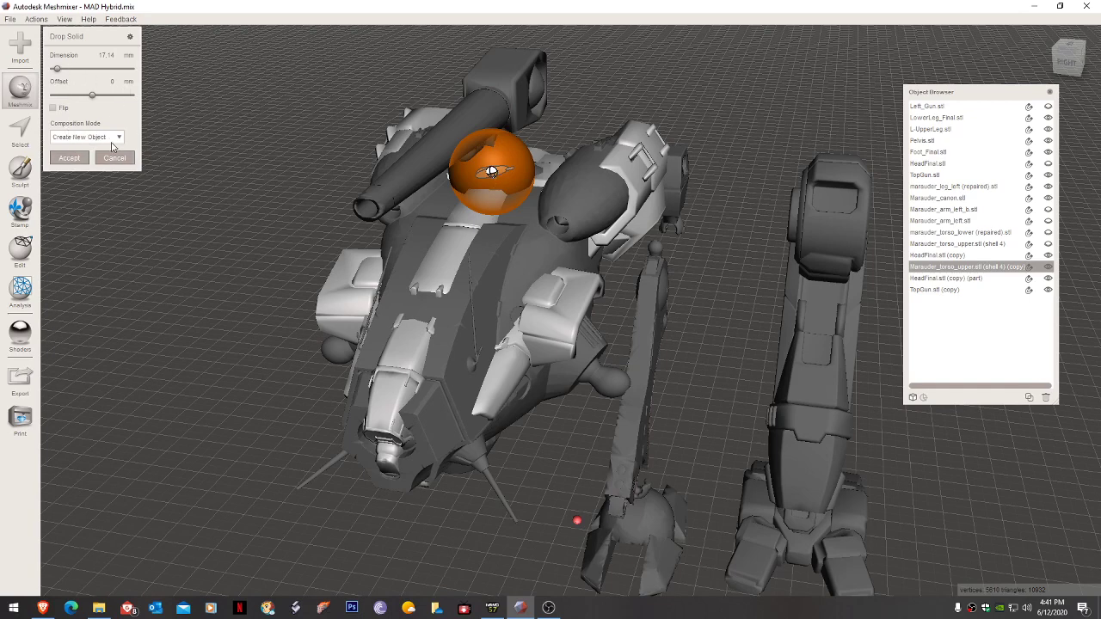
left_click(69, 157)
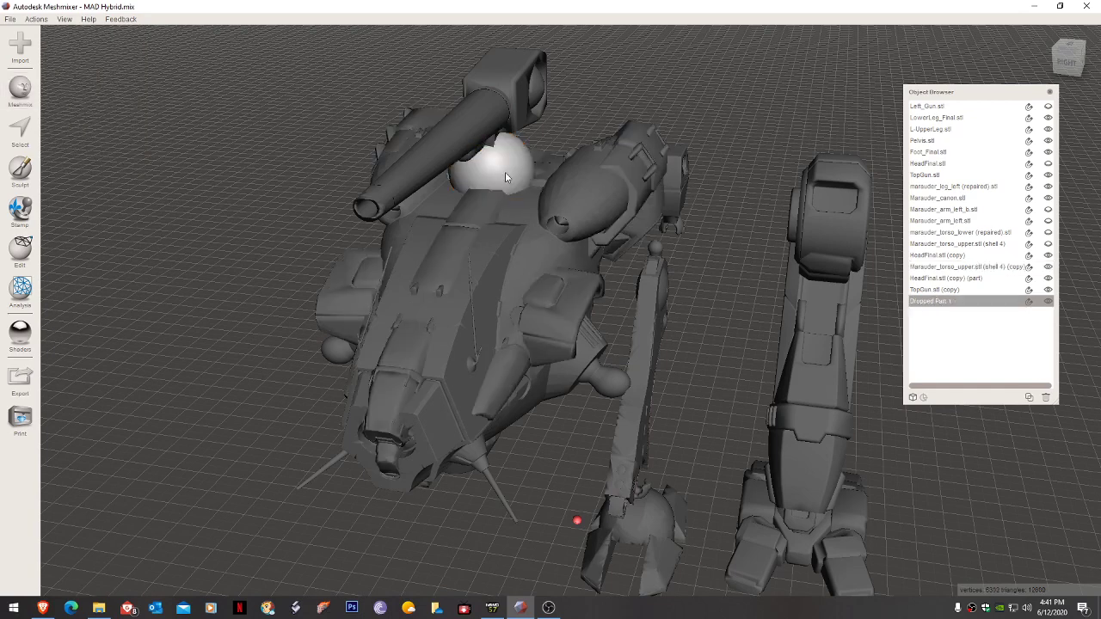
Rotate the sphere about -16.07° in Z and shift it about 1.38 mm in X to centre it on the torso.
right_click_drag(504, 172, 547, 140)
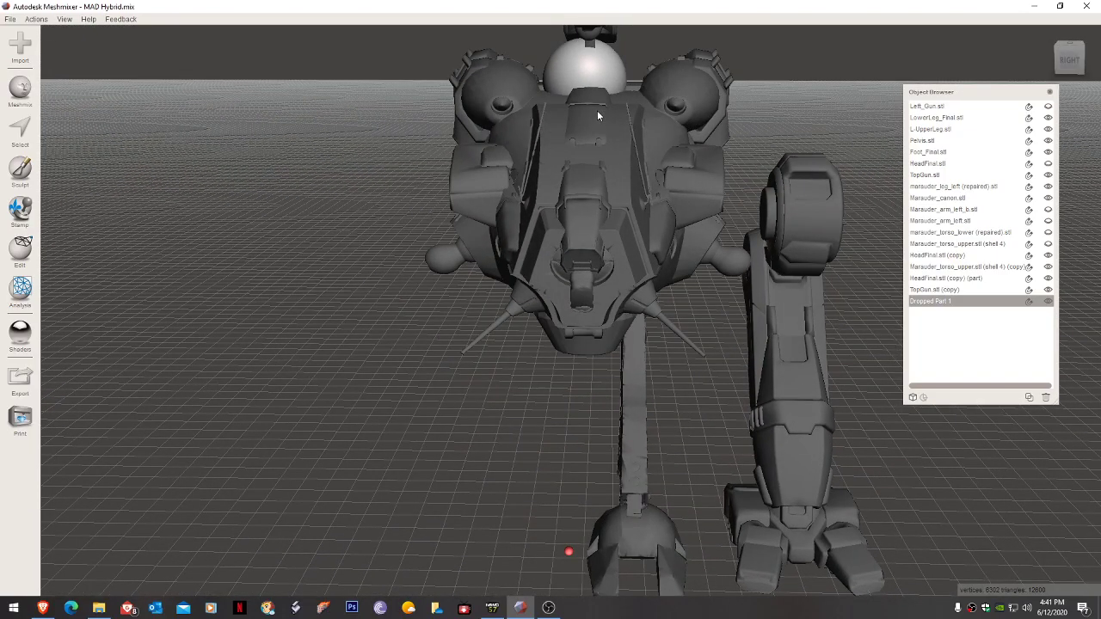
key("ctrl+t")
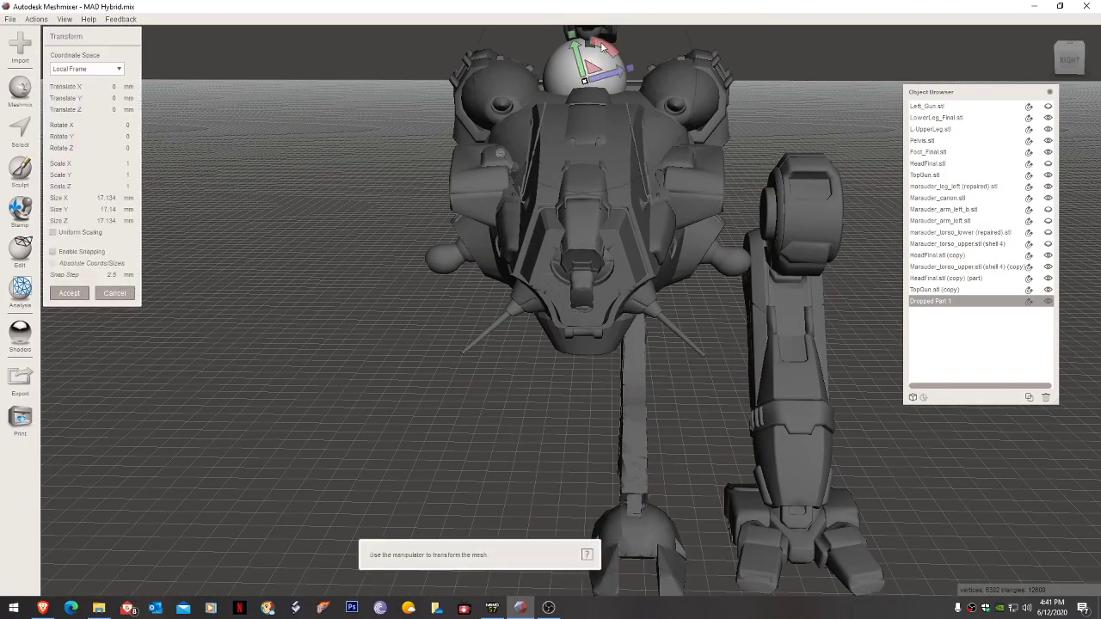
left_click_drag(602, 47, 613, 53)
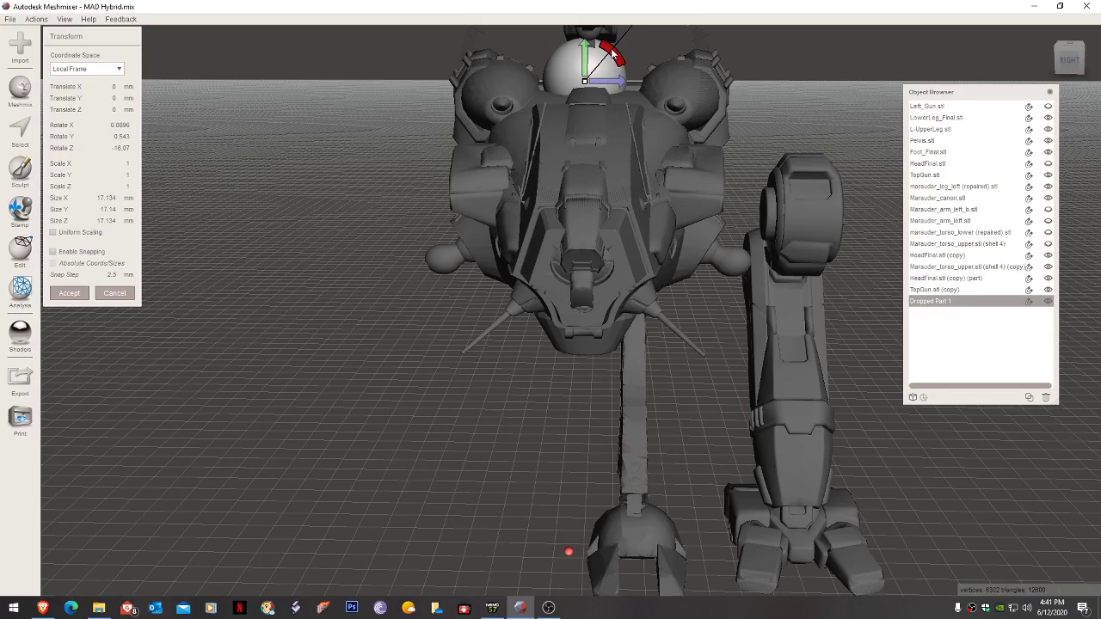
right_click_drag(605, 104, 508, 134)
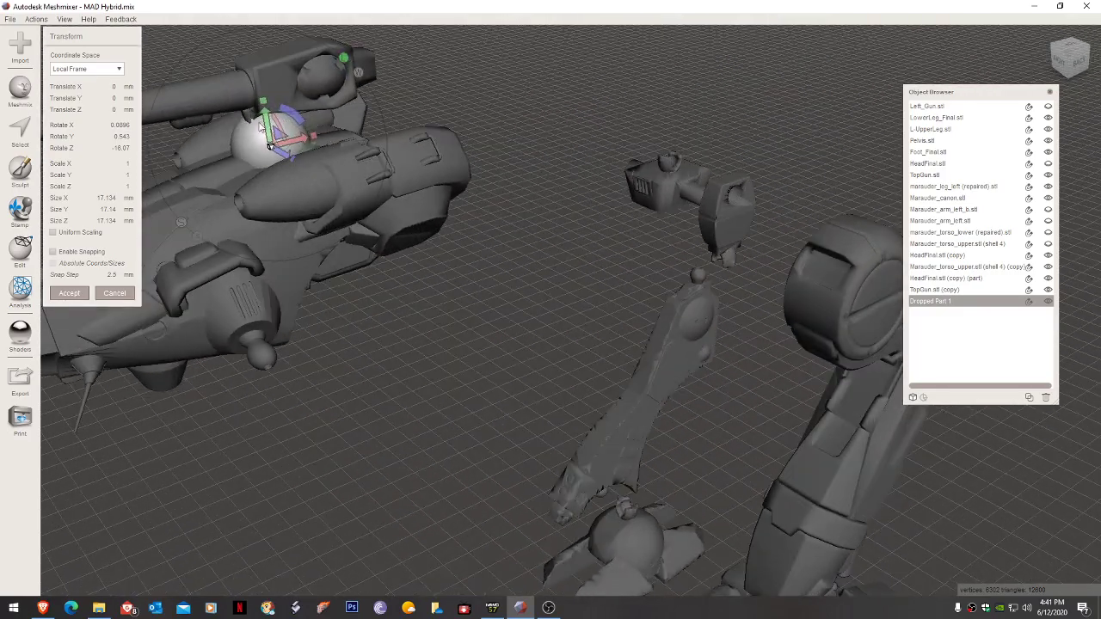
left_click_drag(276, 150, 282, 154)
right_click_drag(293, 153, 396, 130)
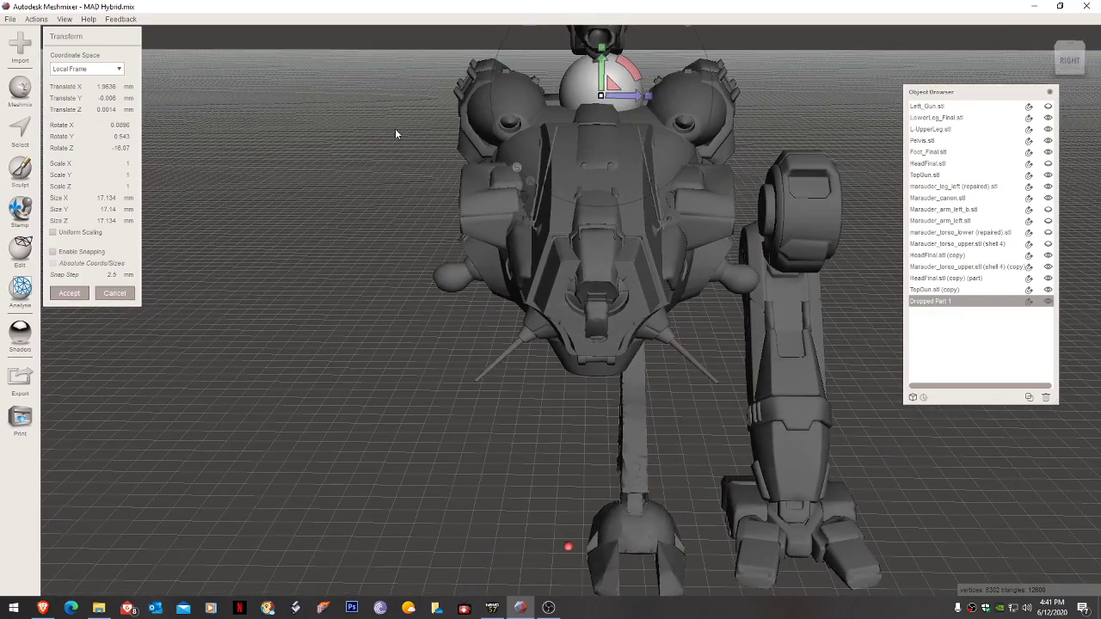
left_click_drag(634, 98, 630, 97)
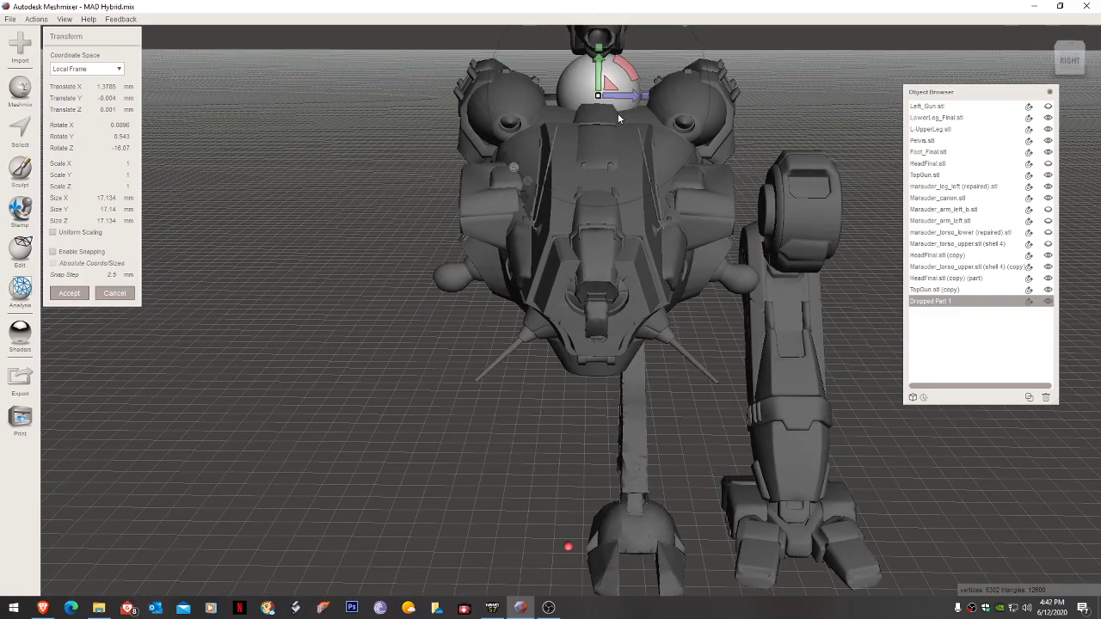
Scale the sphere uniformly to about 0.556, giving a diameter of about 9.53 mm.
right_click_drag(617, 115, 479, 121)
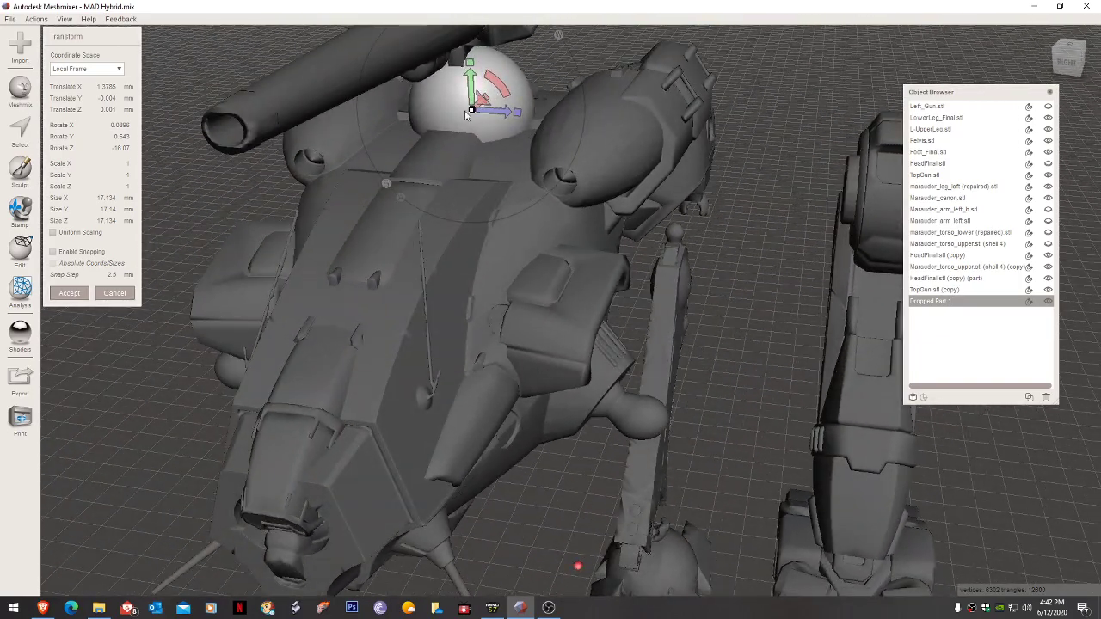
left_click_drag(471, 110, 470, 242)
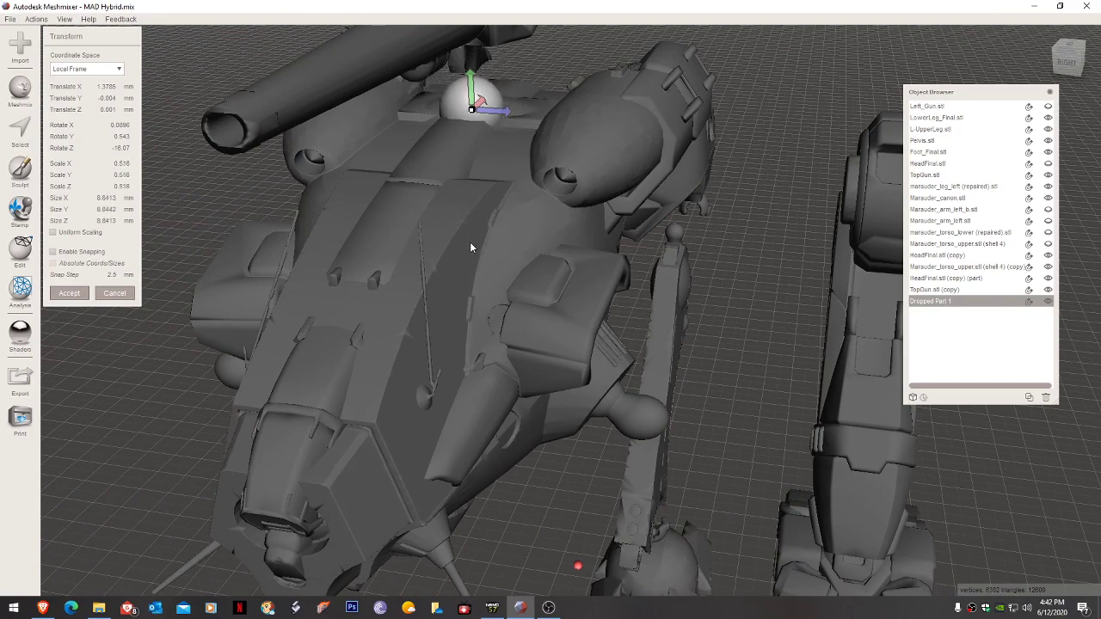
right_click_drag(469, 236, 319, 169)
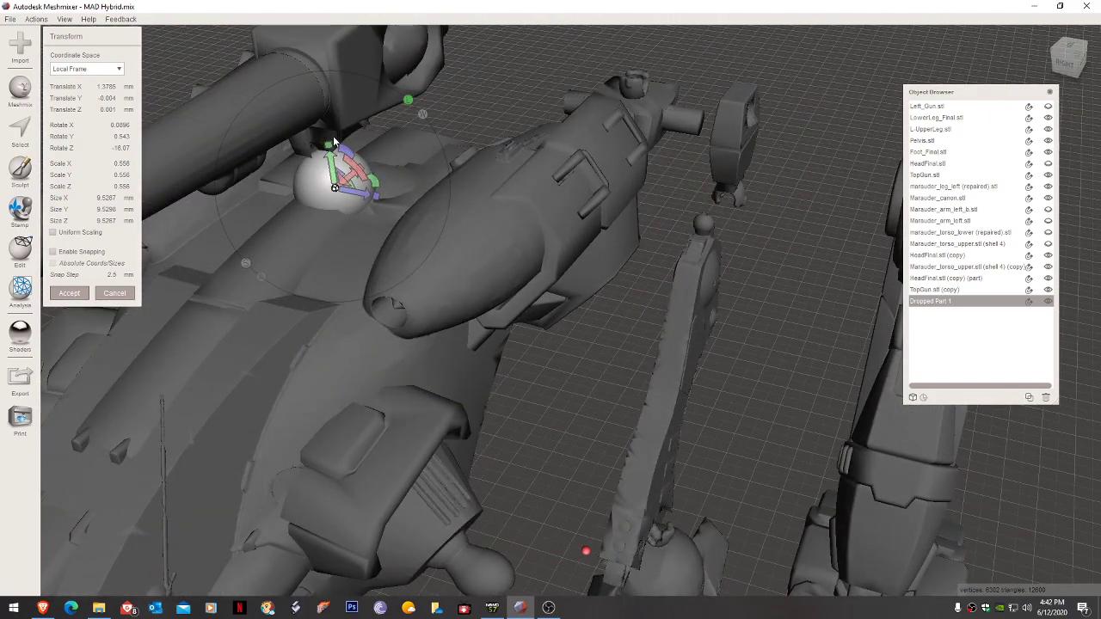
left_click(69, 293)
Enlarge the sphere uniformly by a factor of about 1.228, to a diameter of about 11.7 mm.
left_click(327, 138)
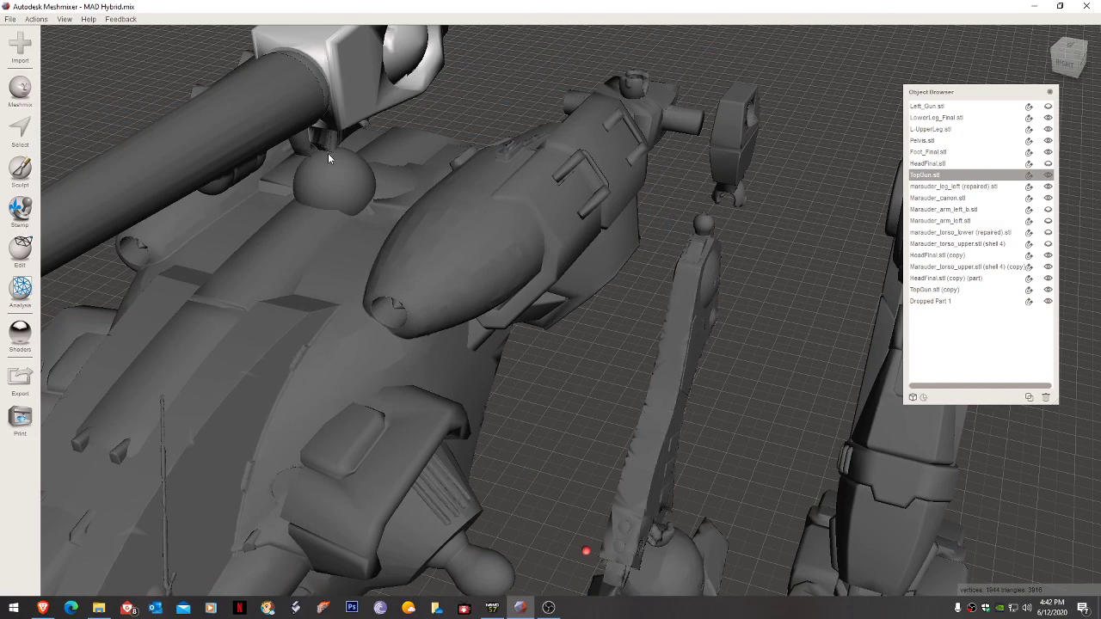
left_click(330, 158)
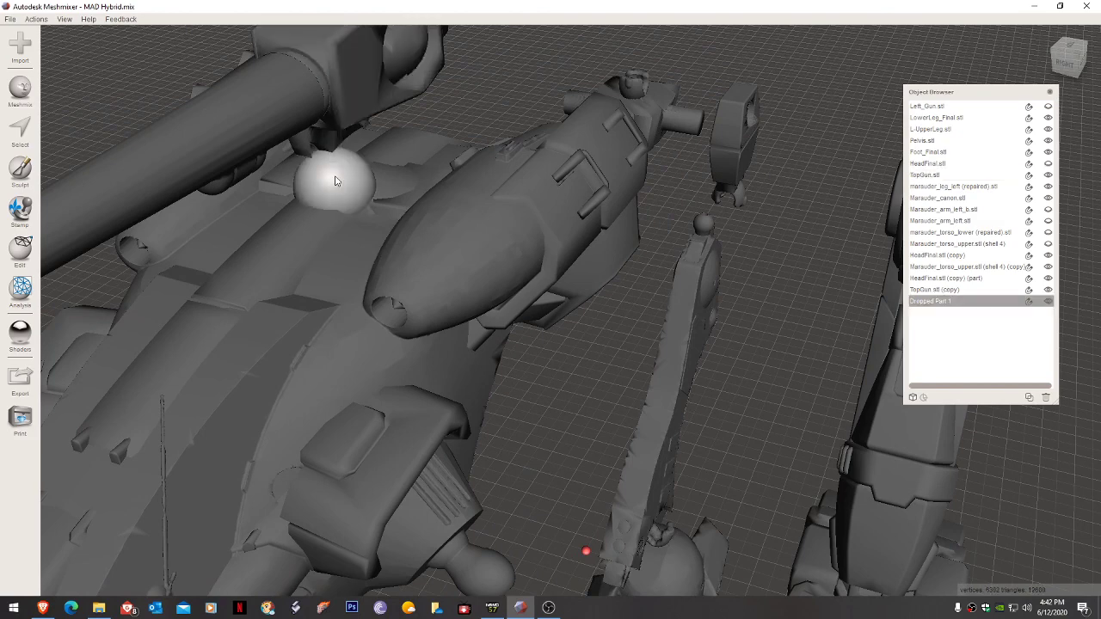
key("t")
left_click_drag(336, 188, 344, 133)
right_click_drag(344, 134, 537, 112)
scroll(546, 150, "down", 10)
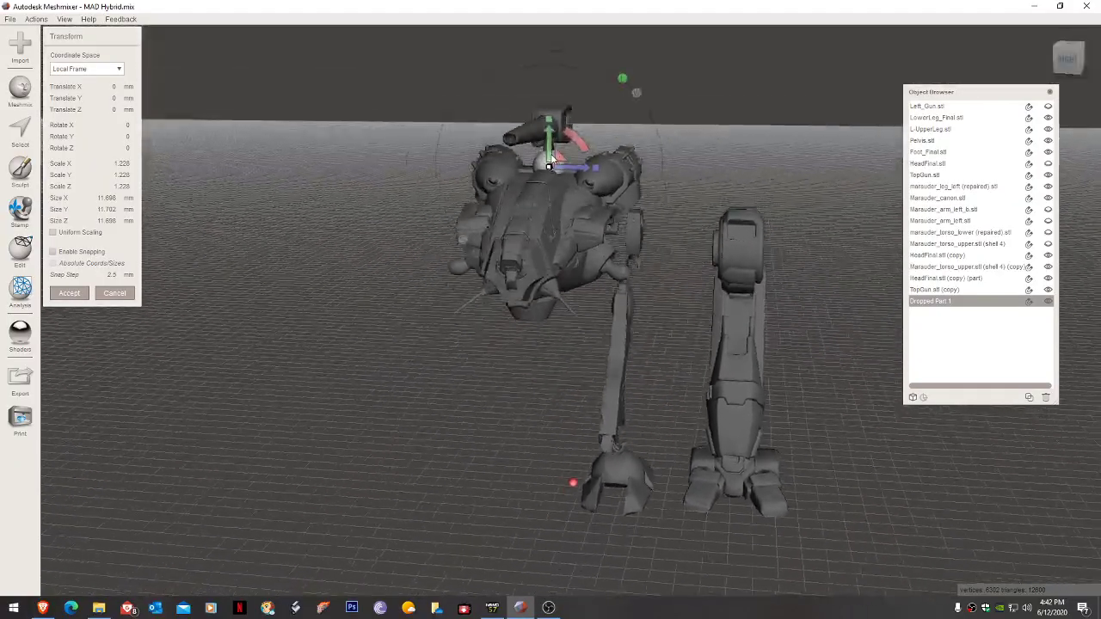
right_click_drag(548, 164, 516, 165)
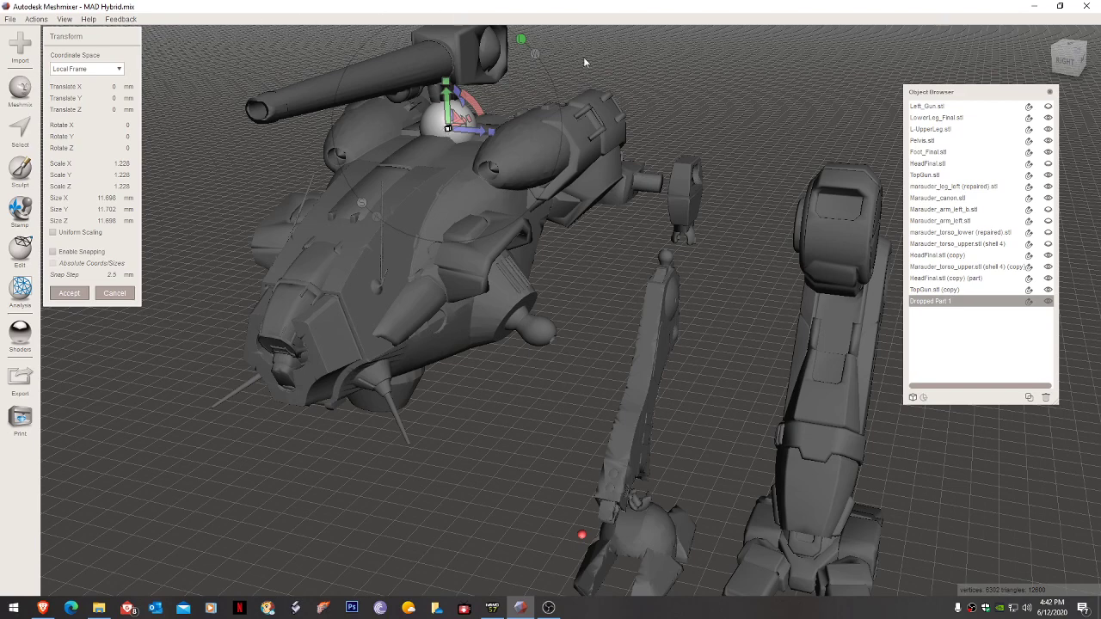
scroll(557, 95, "down", 5)
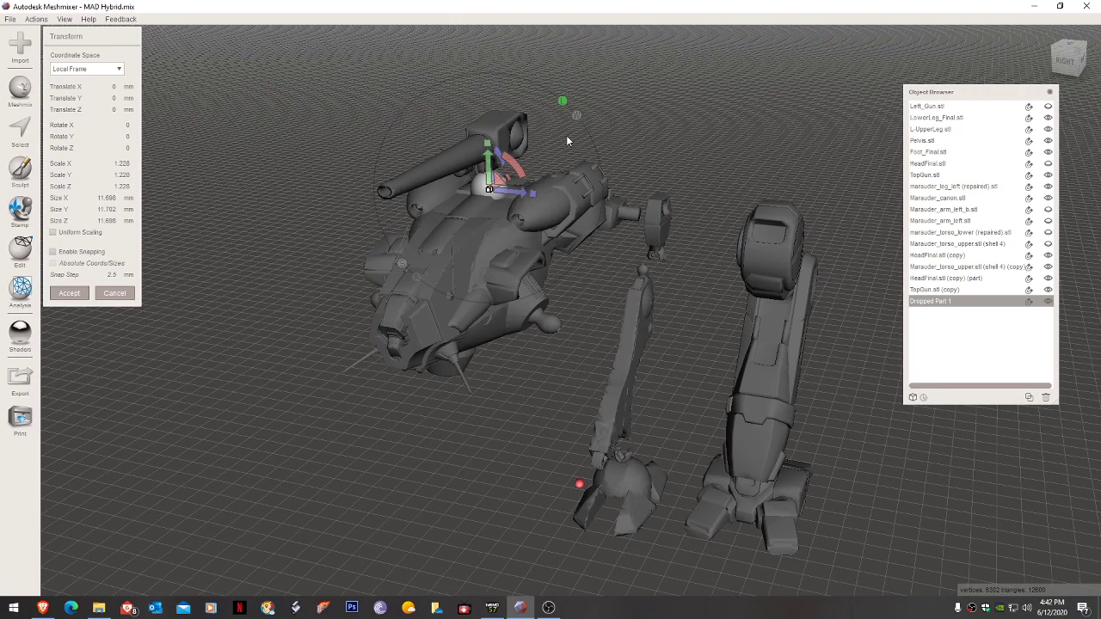
left_click(74, 294)
Select the sphere, barrel, gun housing and all torso and head parts together and lower them about 44.41 mm in Y.
left_click(444, 164, "shift")
left_click(504, 146, "shift")
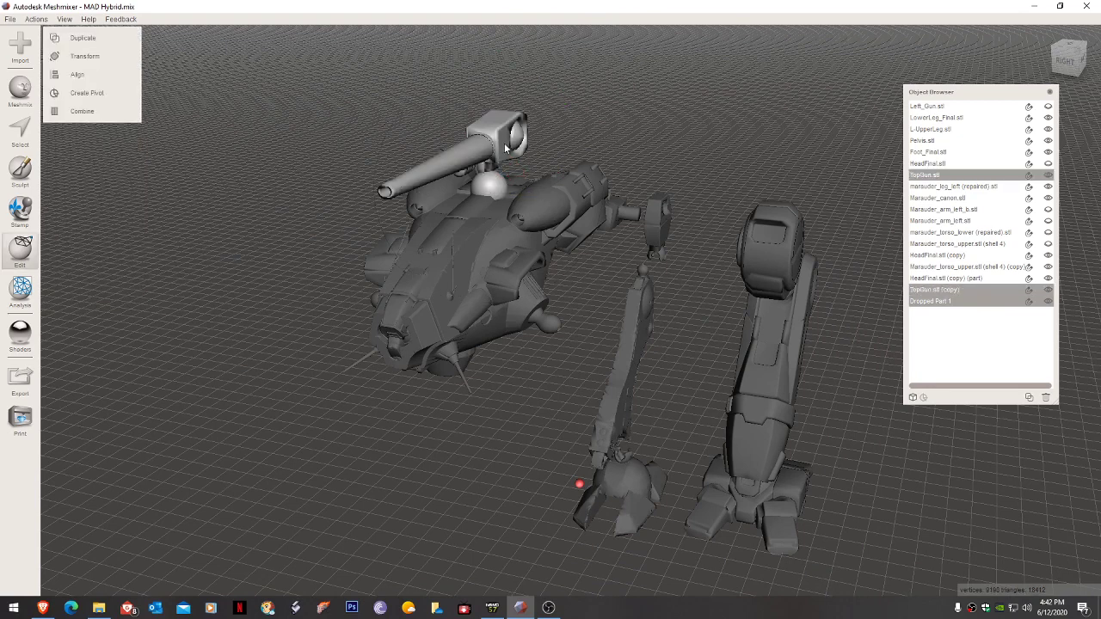
left_click(460, 187, "shift")
left_click(504, 221, "shift")
left_click(432, 215, "shift")
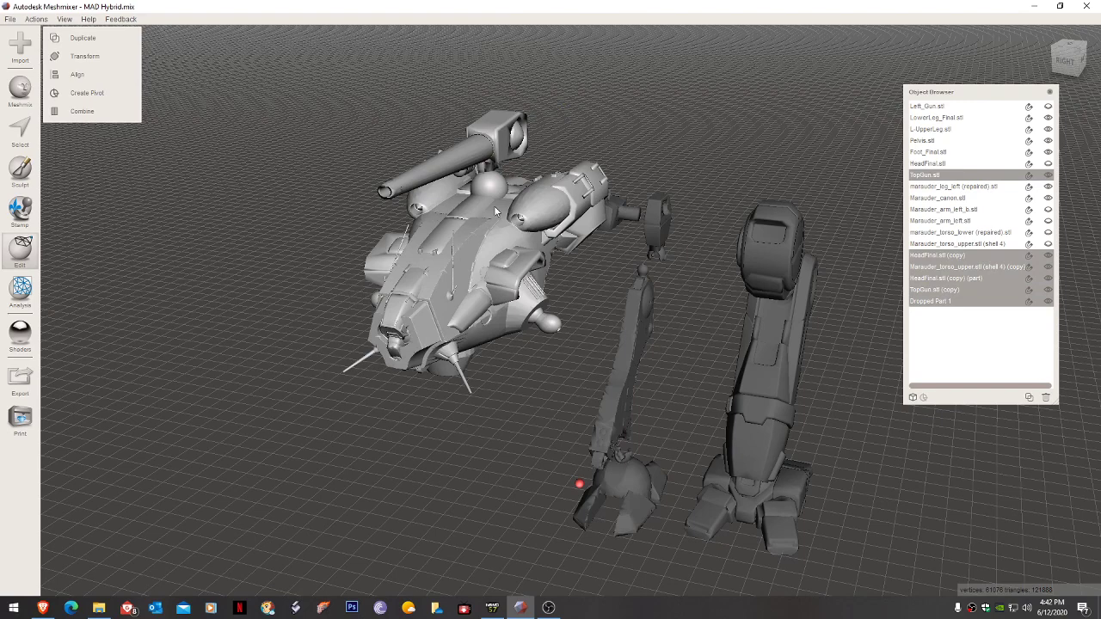
key("t")
left_click_drag(488, 163, 493, 297)
Move the selected torso, head and gun assembly about -55.97 mm along Z over the legs.
scroll(492, 298, "up", 10)
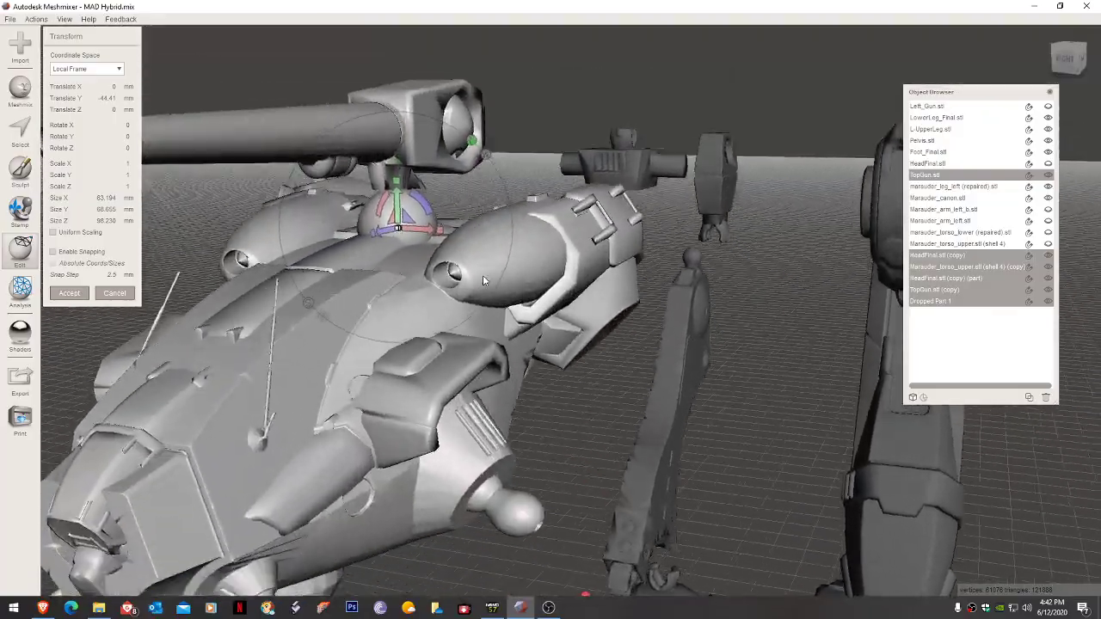
right_click_drag(482, 276, 468, 198)
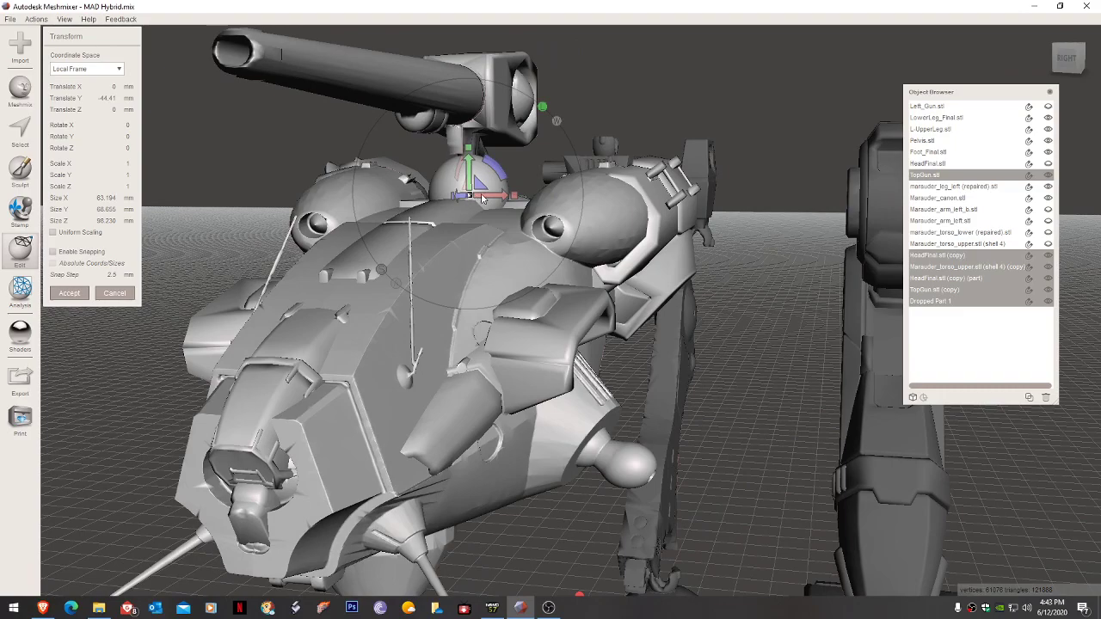
right_click_drag(487, 212, 431, 222)
left_click_drag(314, 243, 510, 205)
scroll(481, 243, "up", 4)
mouse_move(479, 244)
right_mouse_down()
mouse_move(465, 266)
mouse_move(478, 264)
right_mouse_up()
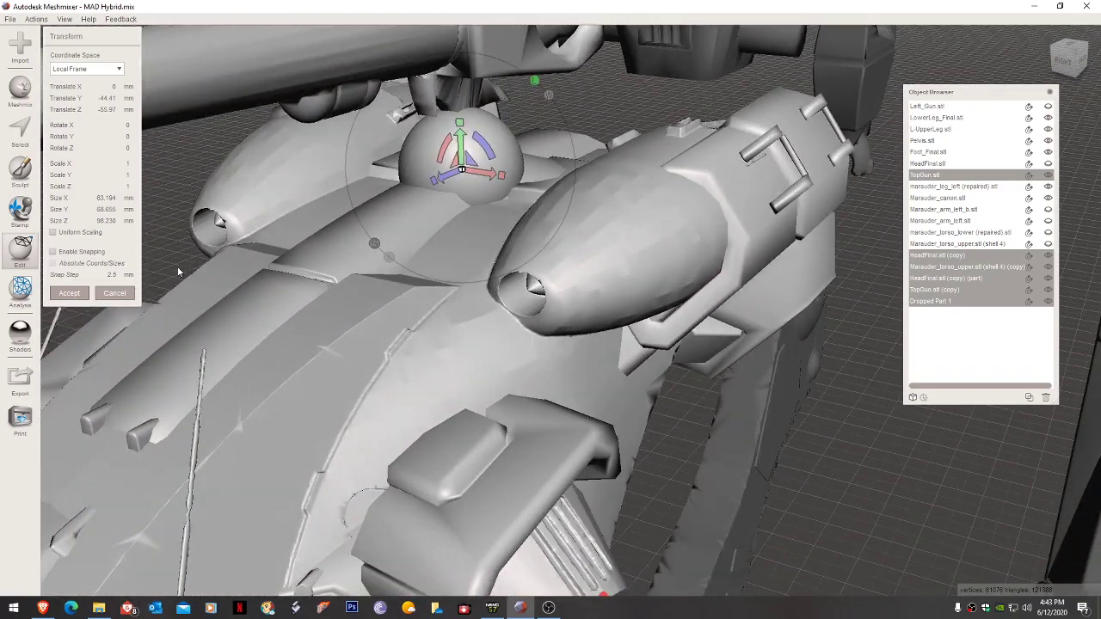
key("a")
Move only the sphere about -4.45 mm in Z and raise it about 2.28 mm in Y under the gun mount.
left_click(477, 161)
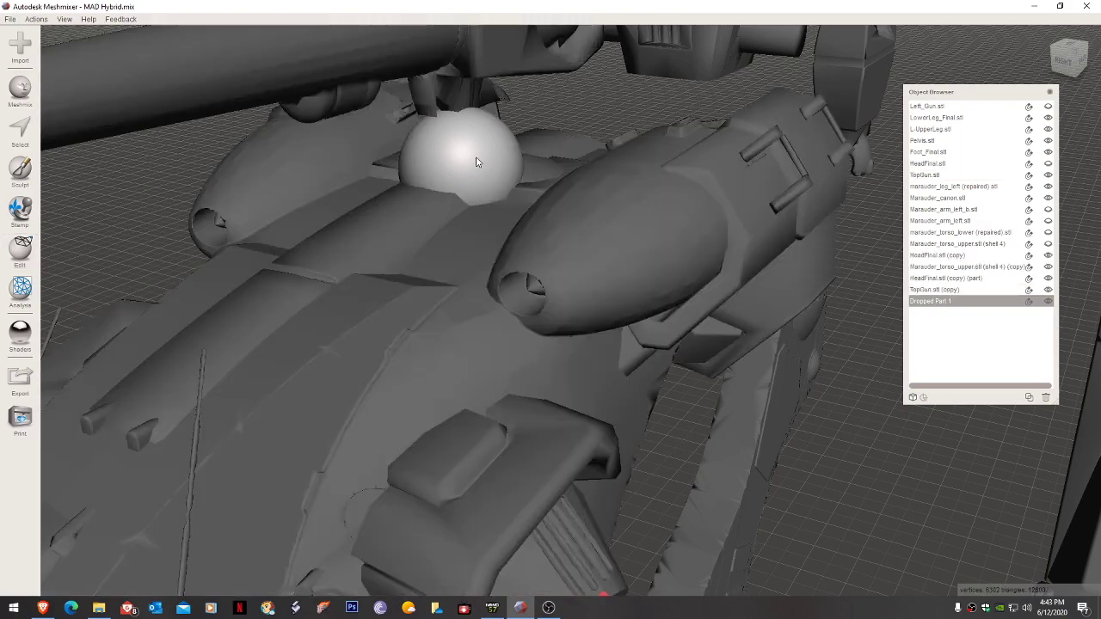
right_click_drag(494, 139, 445, 147)
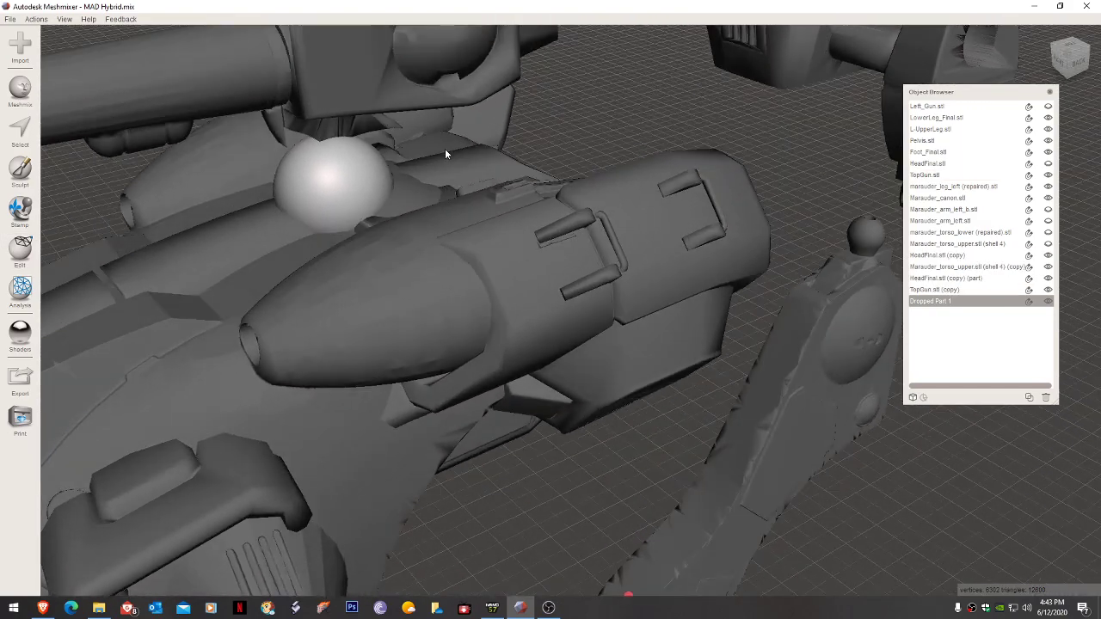
key("t")
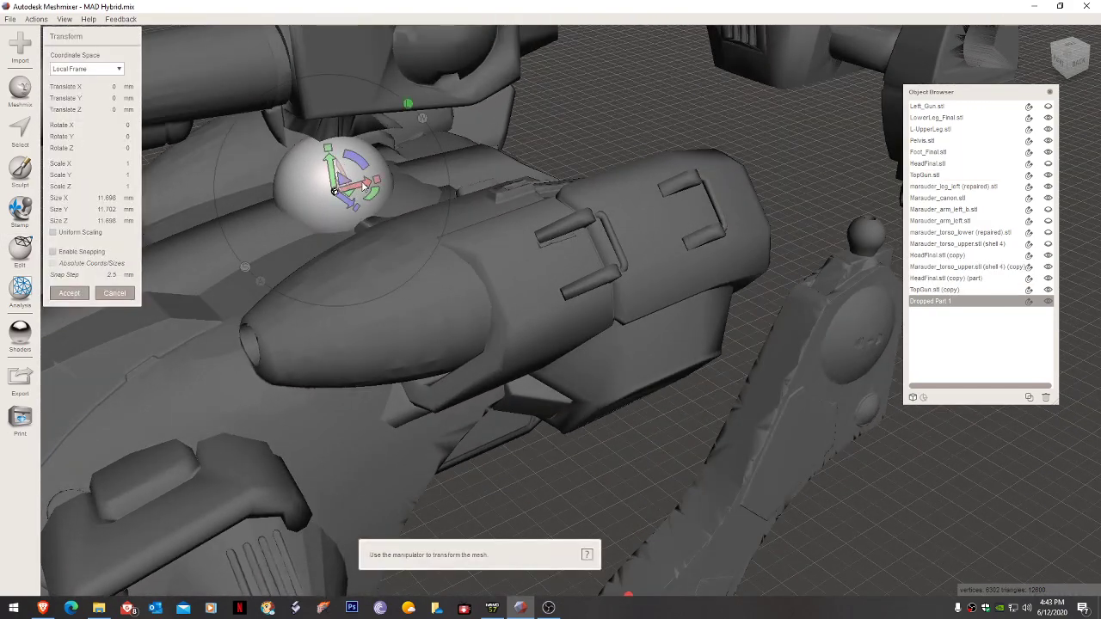
left_click_drag(364, 186, 403, 172)
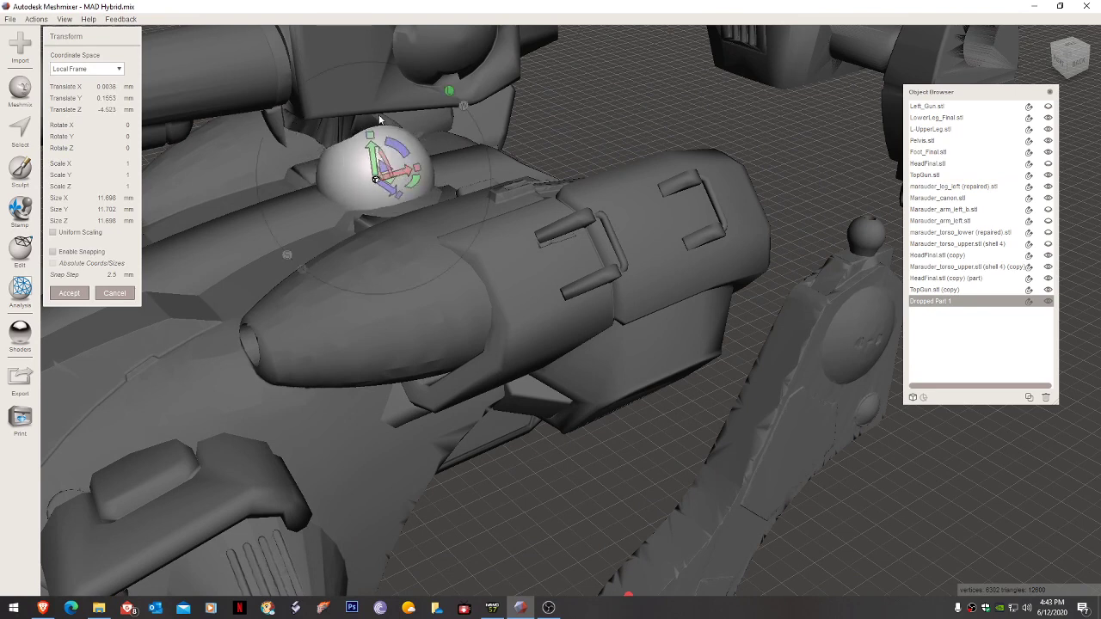
right_click_drag(335, 142, 374, 125)
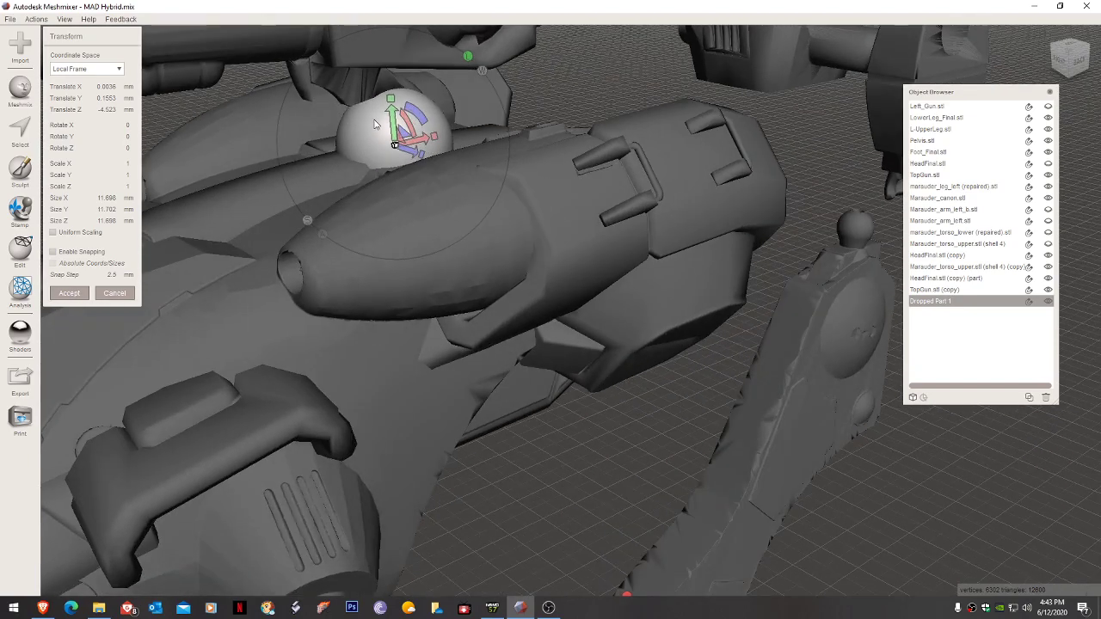
left_click_drag(393, 123, 394, 101)
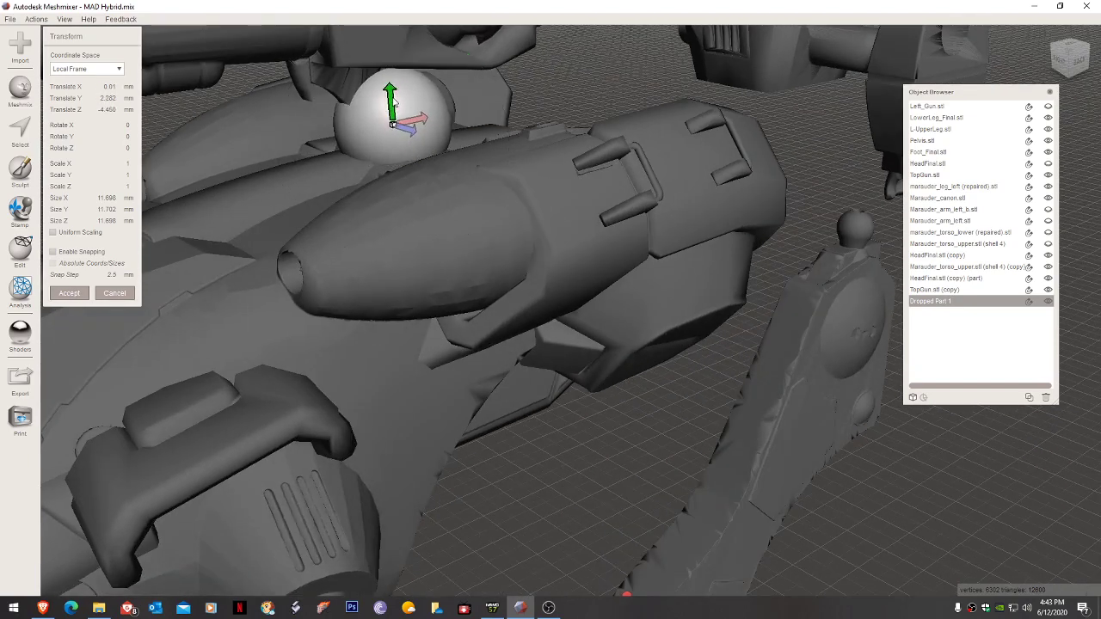
mouse_move(394, 99)
right_mouse_down()
mouse_move(481, 77)
mouse_move(644, 89)
mouse_move(575, 101)
mouse_move(412, 98)
right_mouse_up()
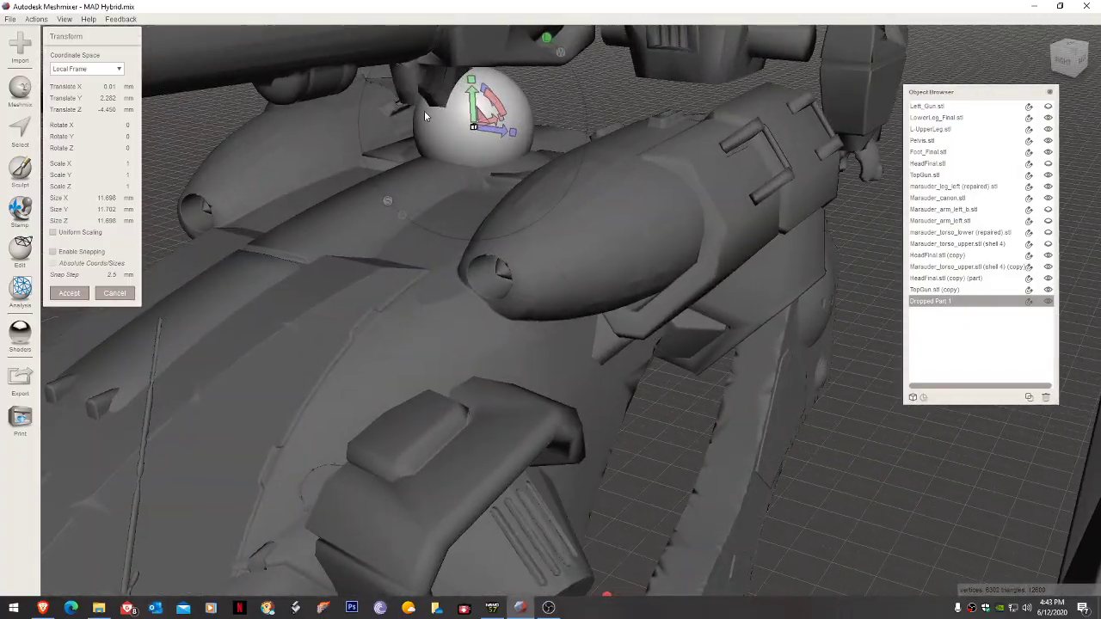
left_click(62, 294)
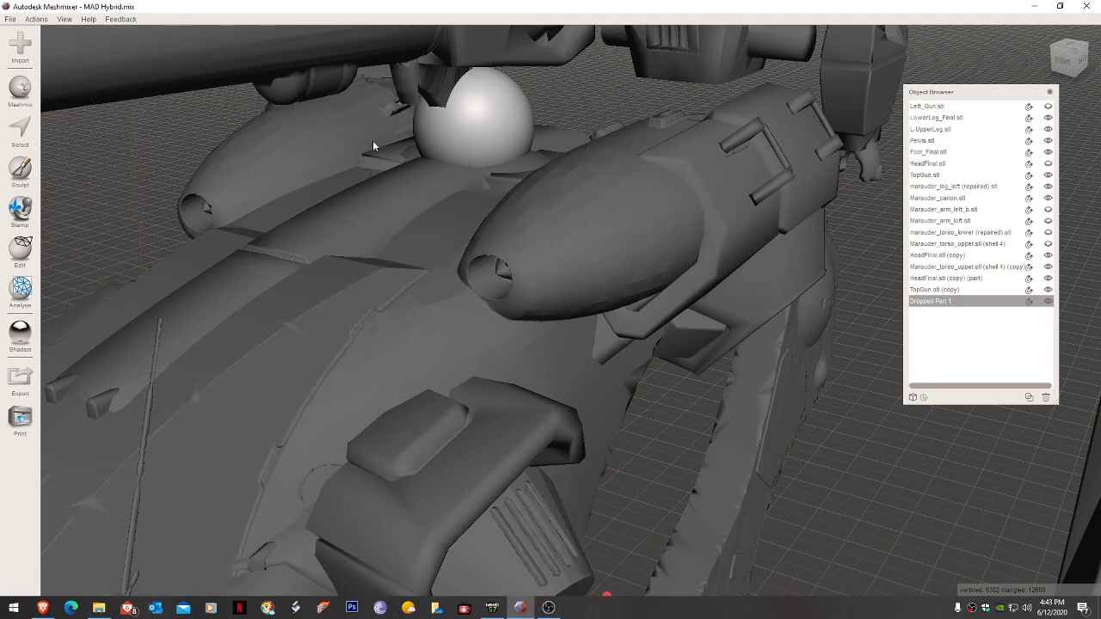
Select the sphere, housing and barrel together, lower them about 4.49 mm in Y and tilt them about -3.77° around X.
left_click(425, 83, "shift")
left_click(391, 53, "shift")
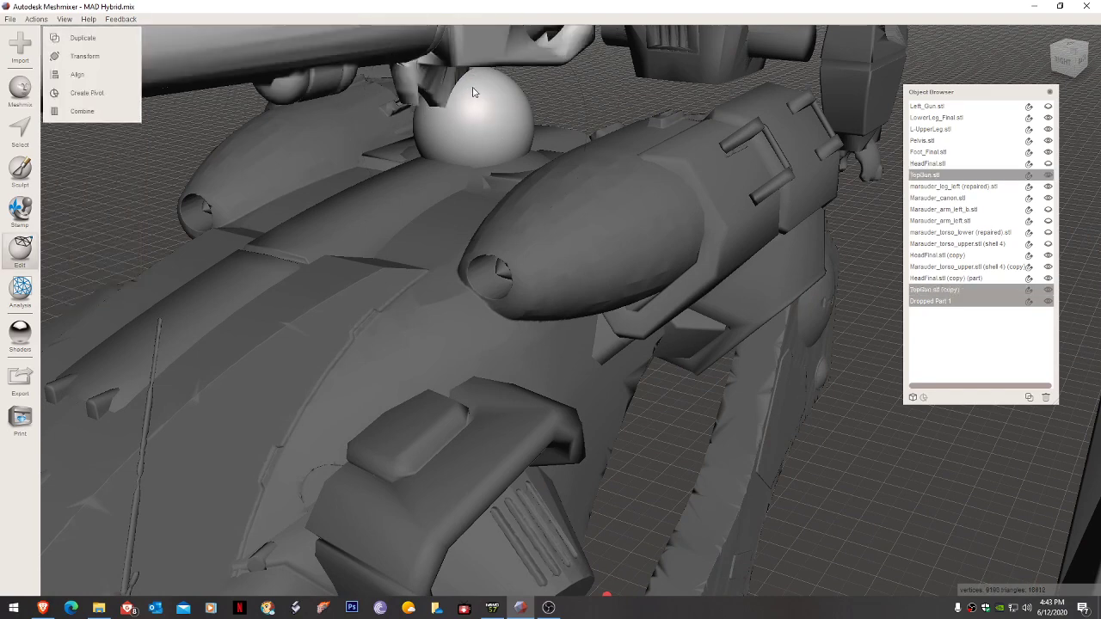
key("t")
left_click_drag(476, 99, 479, 142)
right_click_drag(478, 142, 404, 131)
mouse_move(457, 187)
left_mouse_down()
mouse_move(471, 179)
mouse_move(455, 193)
left_mouse_up()
right_click_drag(456, 193, 542, 291)
left_click_drag(509, 299, 521, 351)
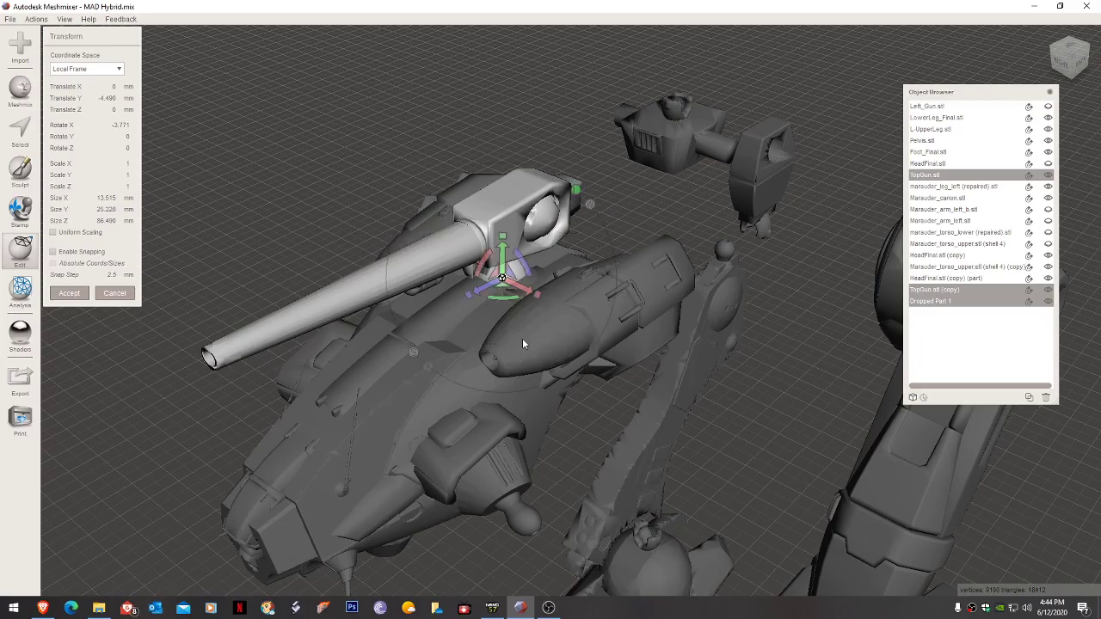
right_click_drag(522, 338, 499, 261)
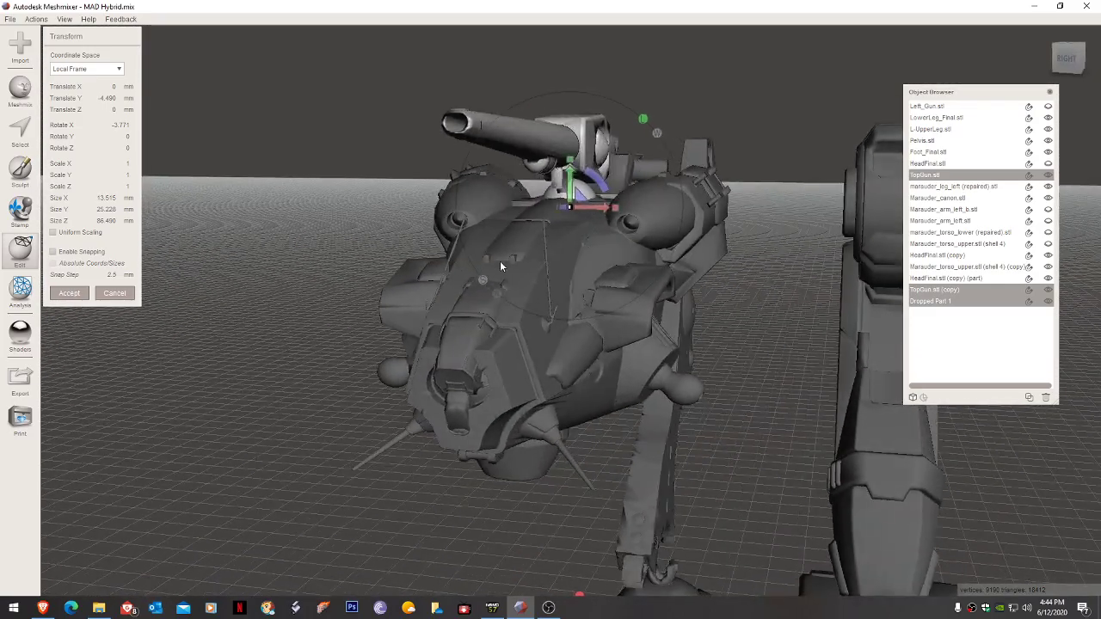
left_click(75, 293)
mouse_move(553, 215)
right_mouse_down()
mouse_move(585, 203)
mouse_move(561, 213)
right_mouse_up()
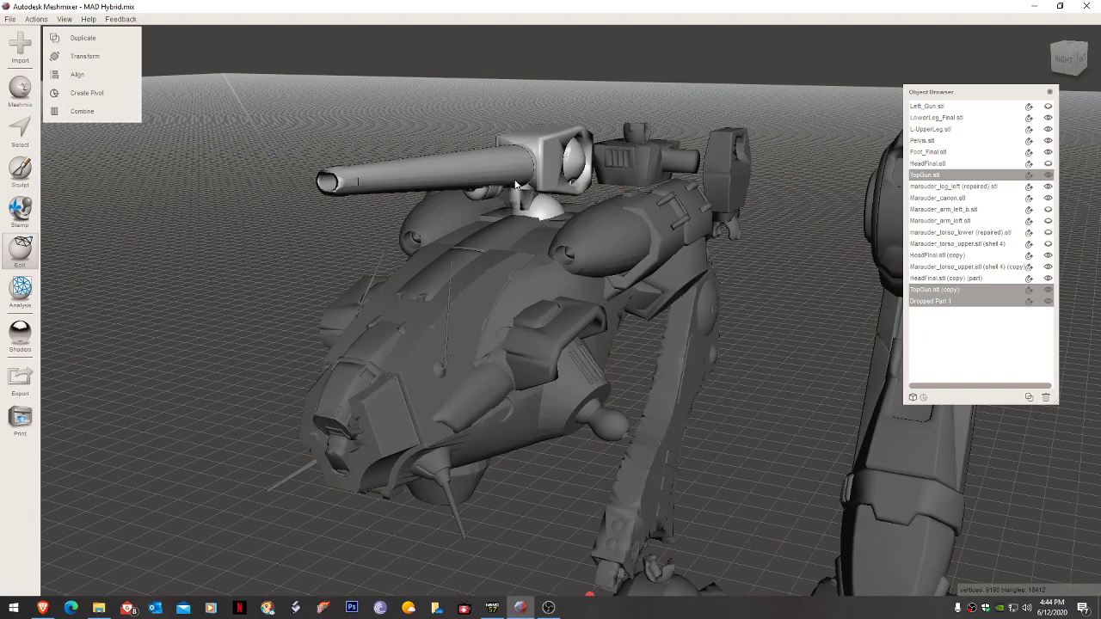
right_click_drag(516, 184, 706, 204)
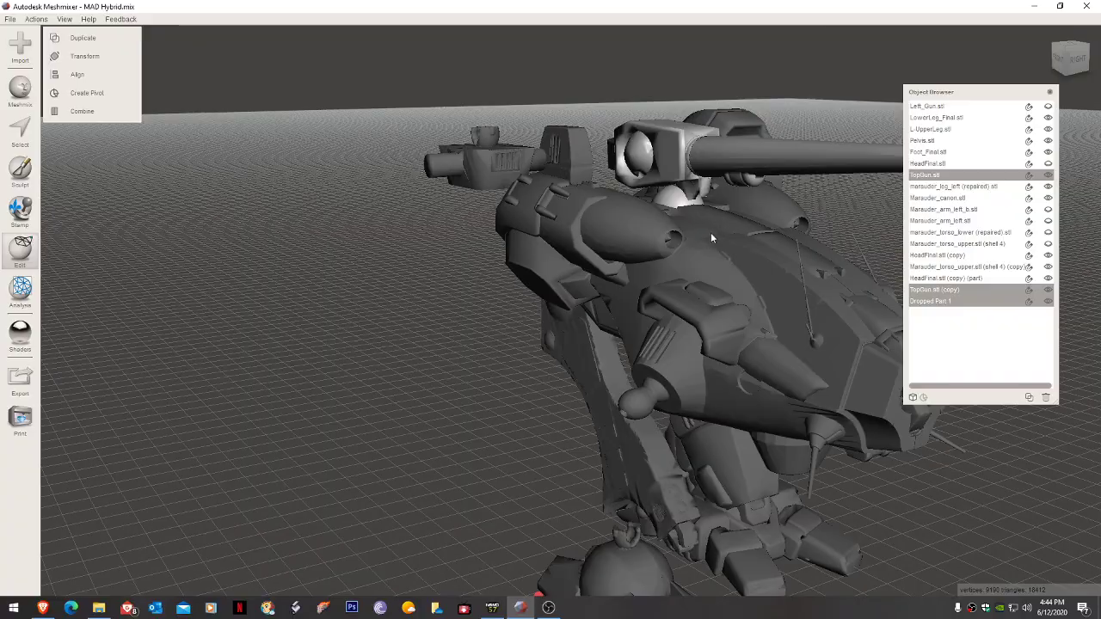
Place a cylinder primitive about 17.14 mm in size on the front of the upper torso as a new object.
right_click_drag(732, 269, 626, 205)
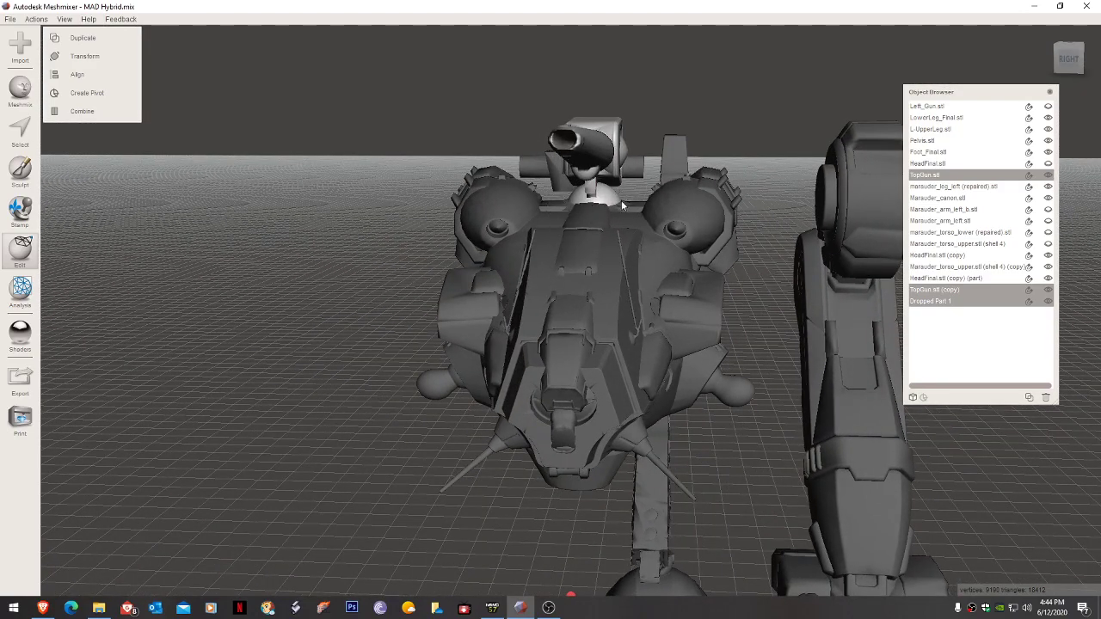
right_click_drag(582, 218, 584, 221)
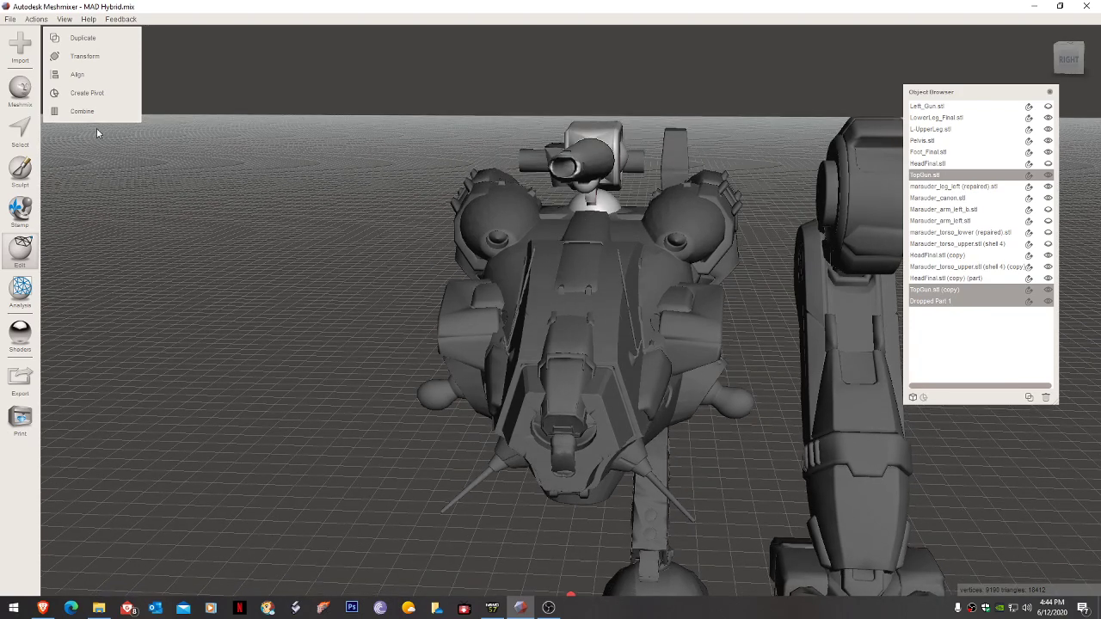
left_click(11, 98)
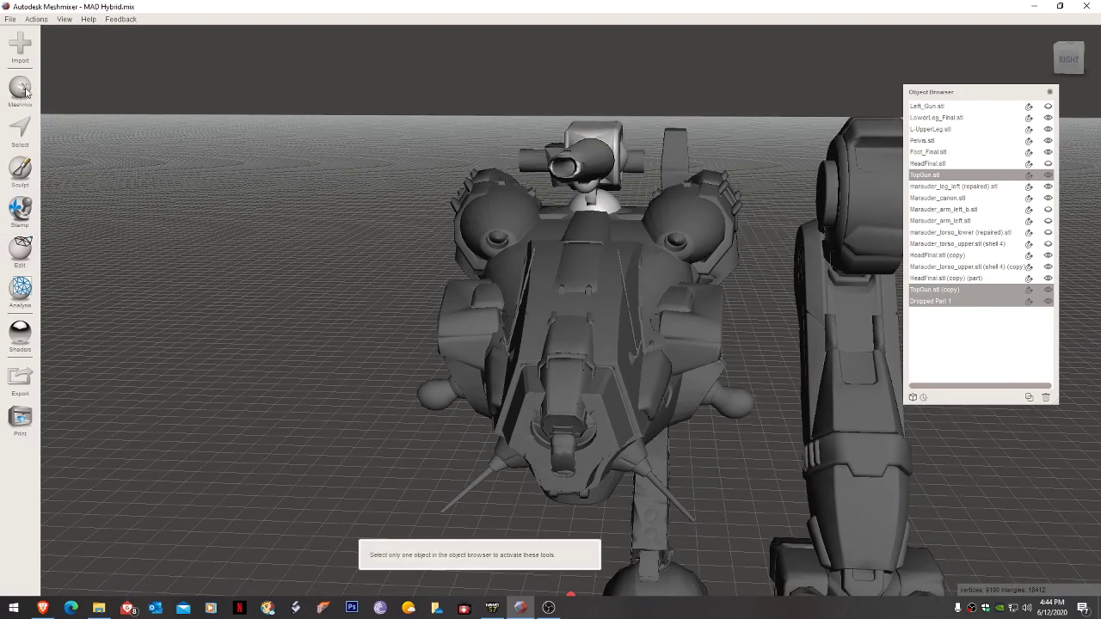
left_click(596, 225)
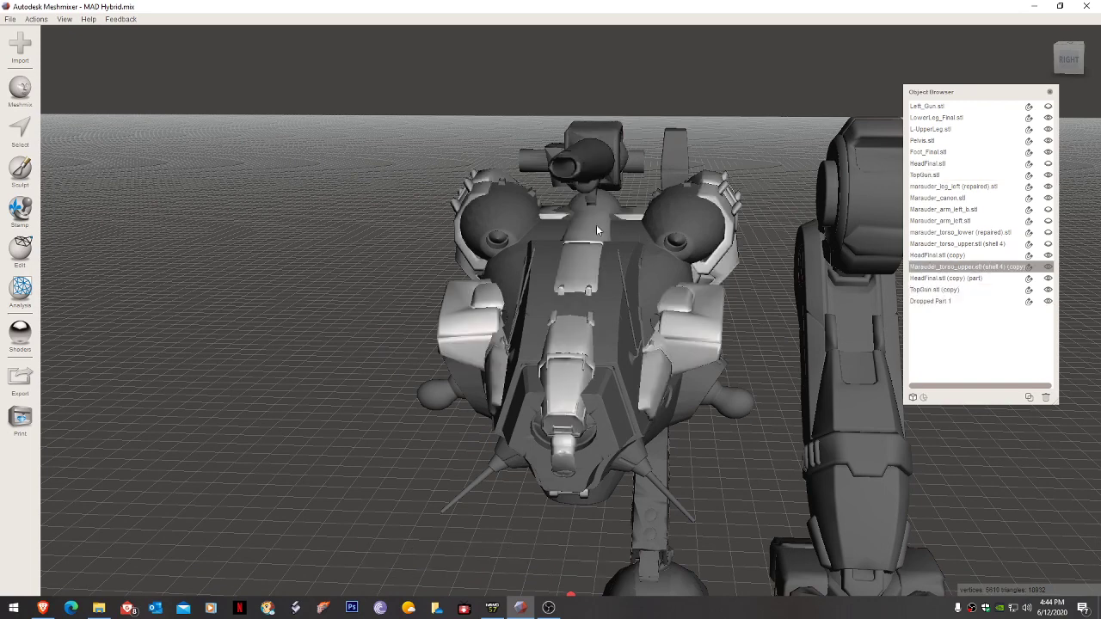
left_click(19, 95)
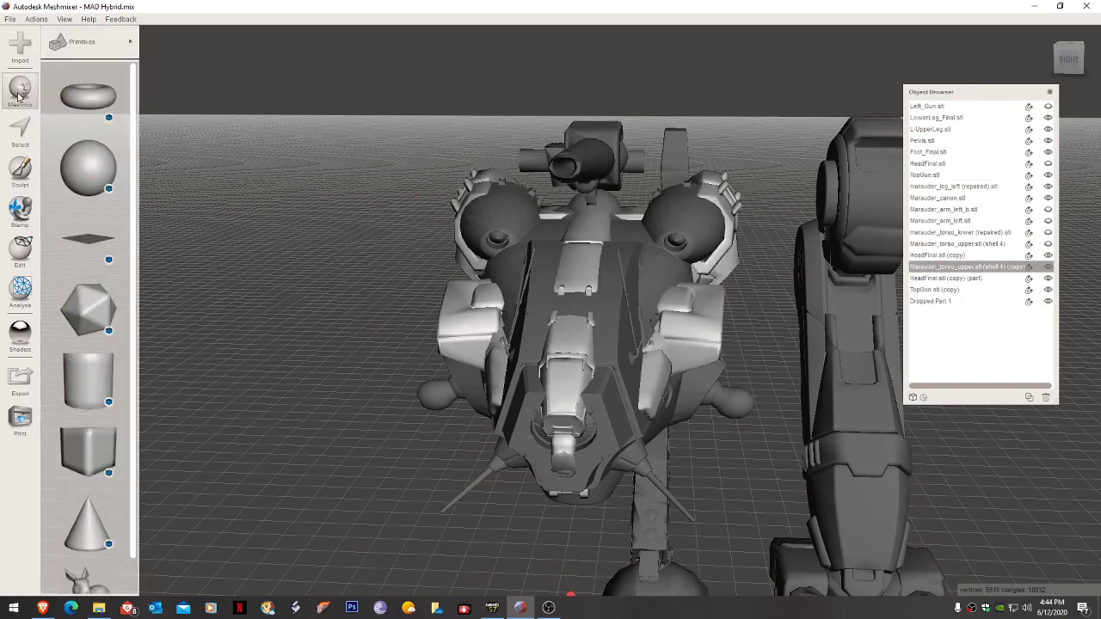
left_click_drag(92, 381, 580, 272)
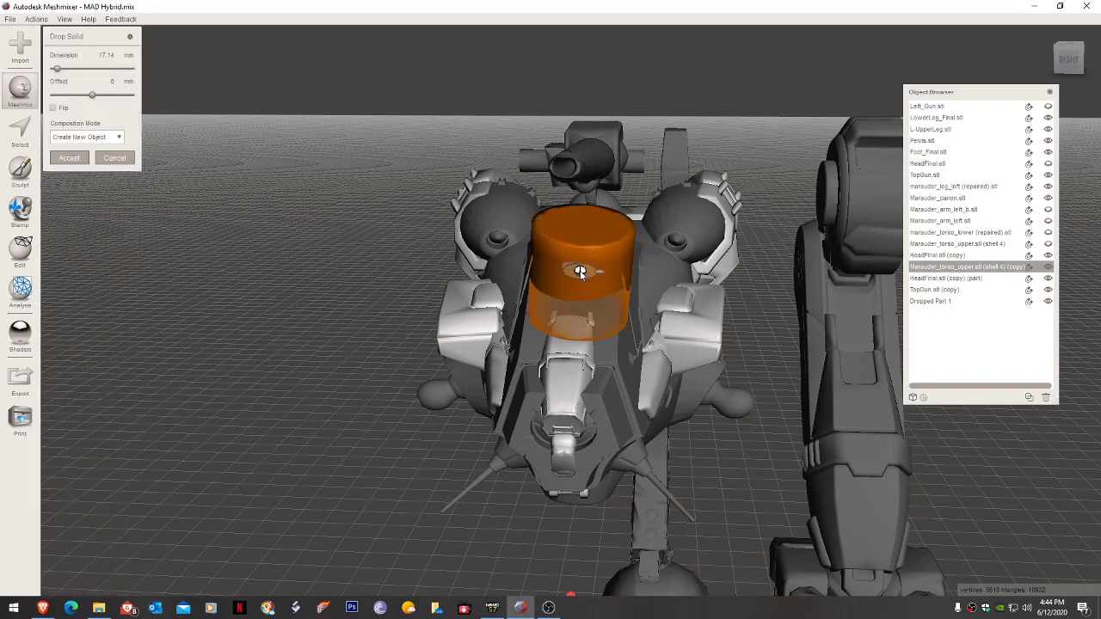
left_click(69, 159)
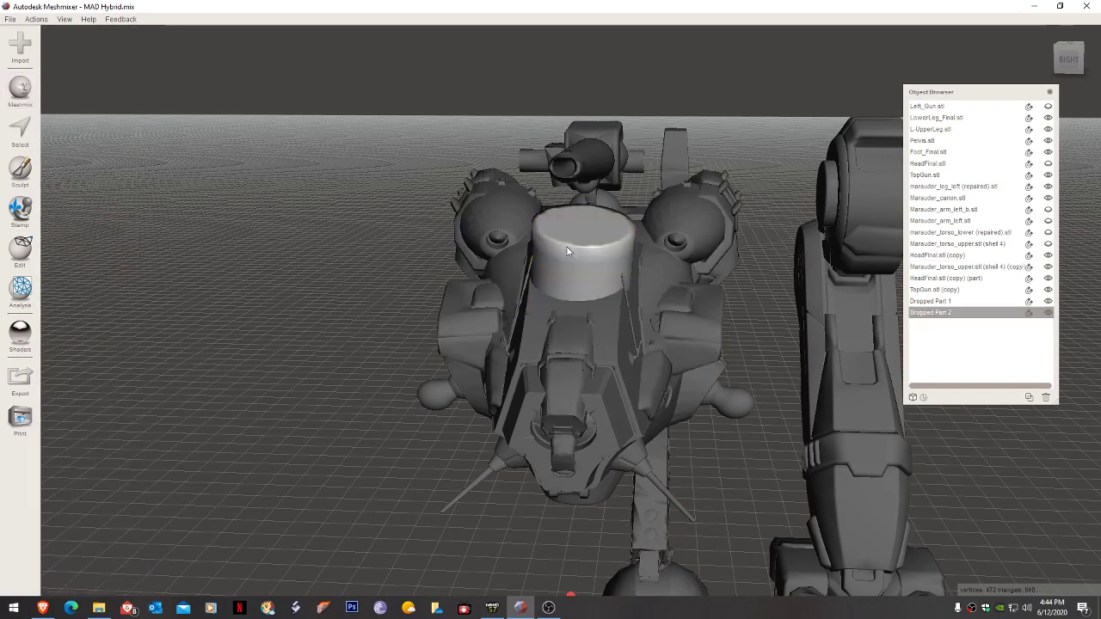
Raise the dropped cylinder about 4.79 mm in Y and flatten it into a disc about 2.14 mm thick.
key("t")
left_click_drag(608, 237, 605, 245)
right_click_drag(605, 245, 458, 253)
left_click_drag(304, 214, 327, 227)
left_click(68, 293)
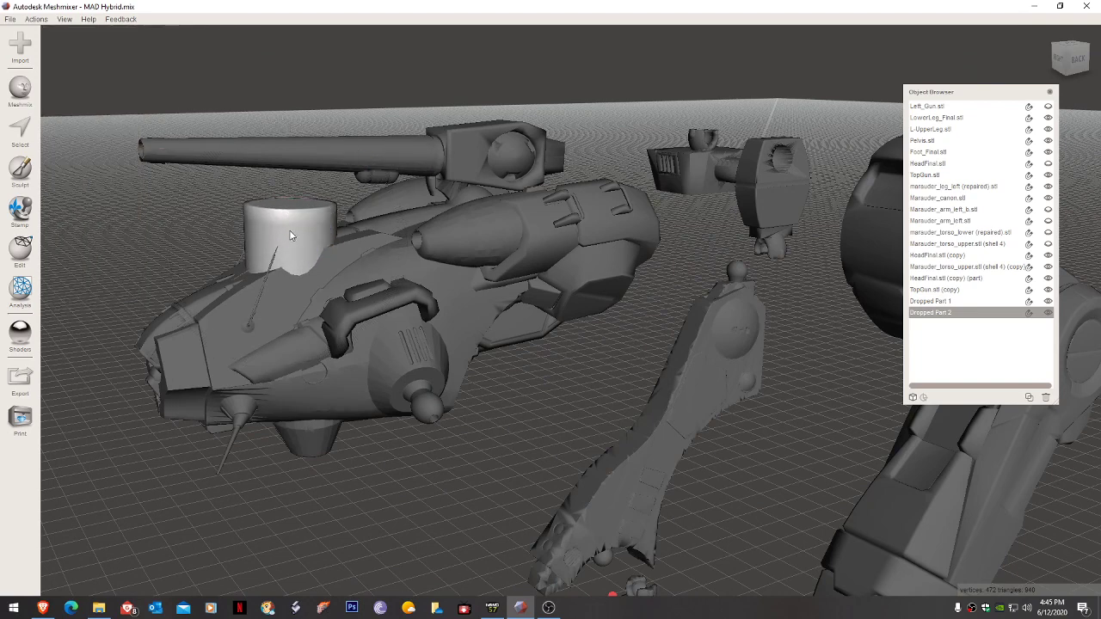
key("t")
left_click_drag(291, 205, 296, 288)
left_click_drag(293, 224, 288, 340)
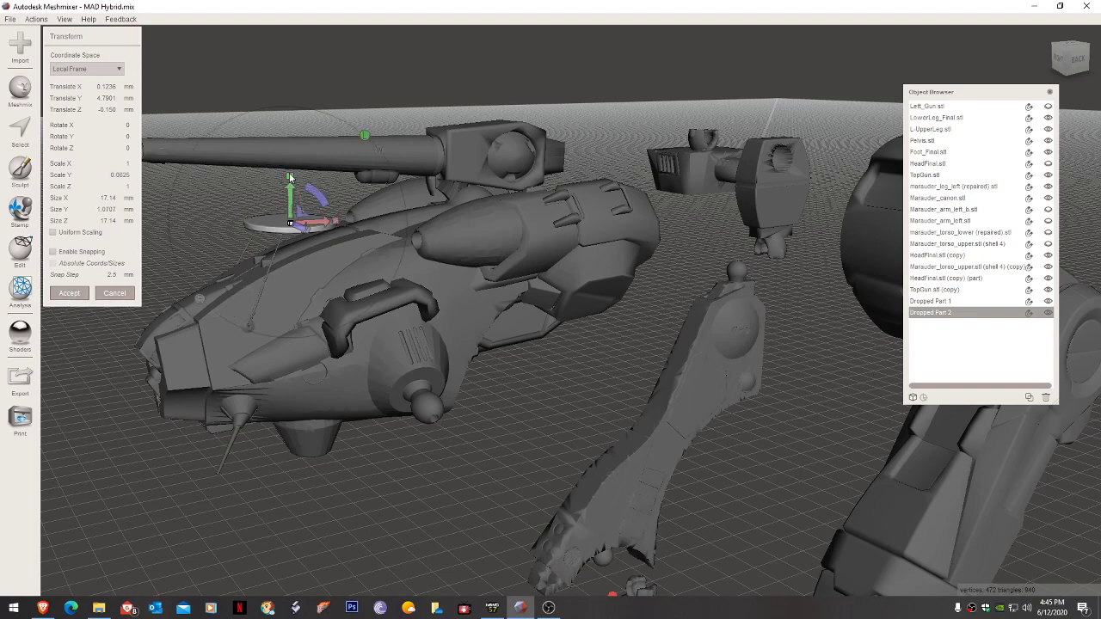
left_click_drag(291, 177, 296, 139)
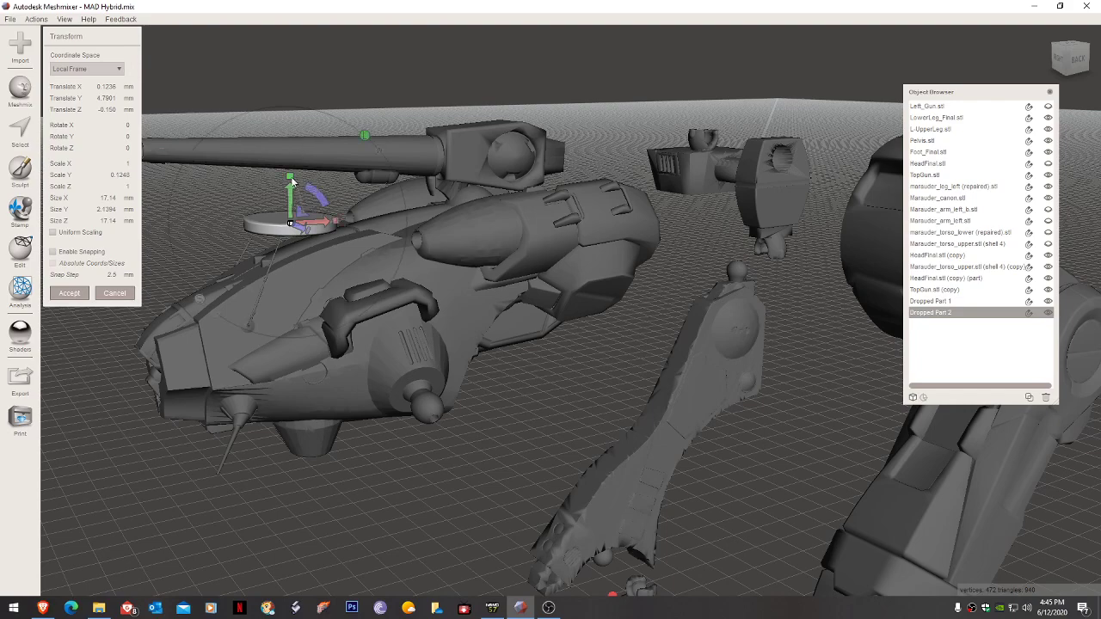
right_click_drag(297, 147, 366, 230)
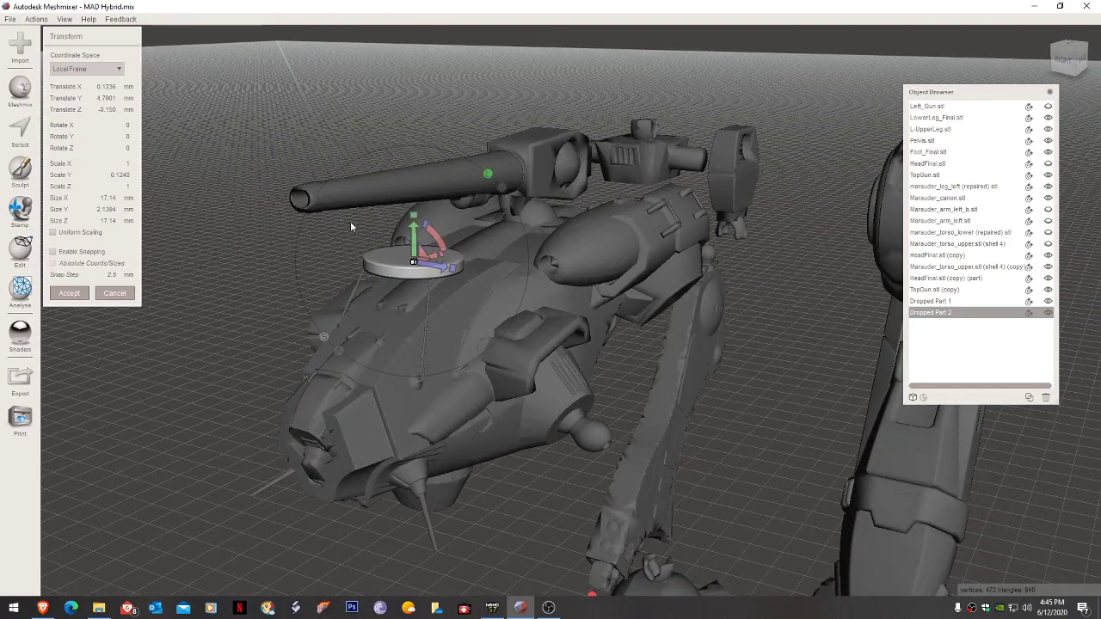
left_click(69, 293)
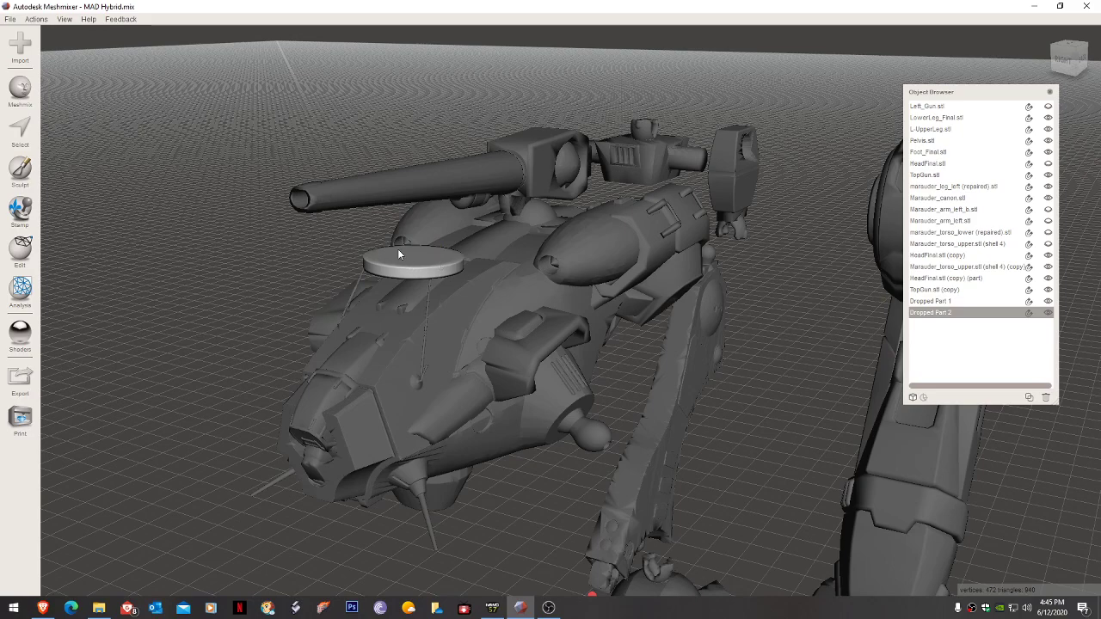
Duplicate the flat disc and raise the copy about 3.92 mm in Y above the original.
right_click_drag(397, 249, 386, 253)
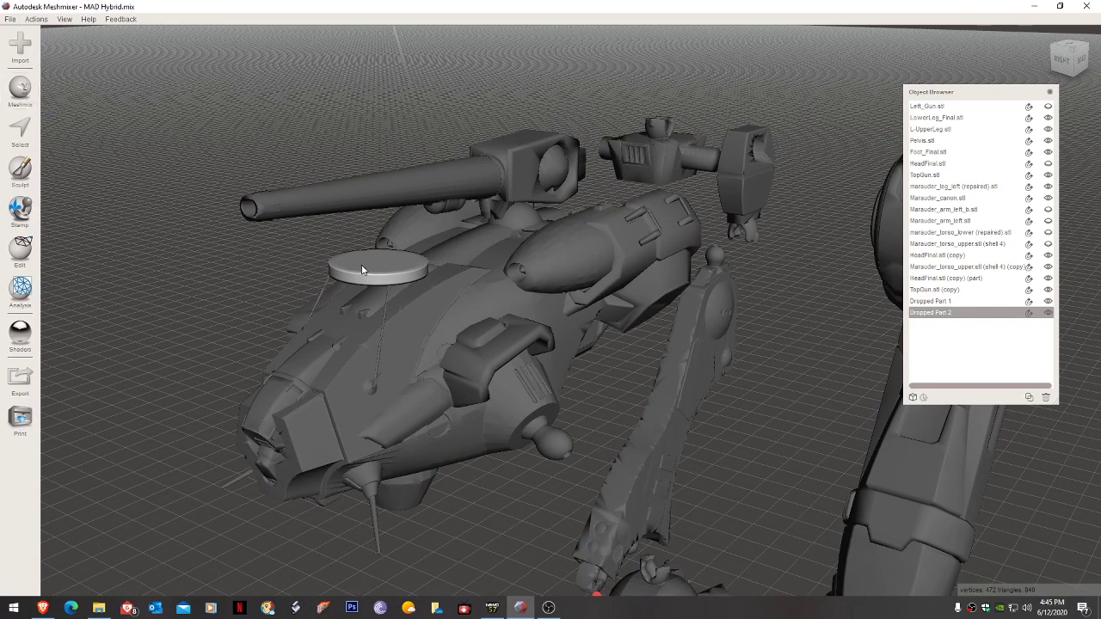
left_click(21, 251)
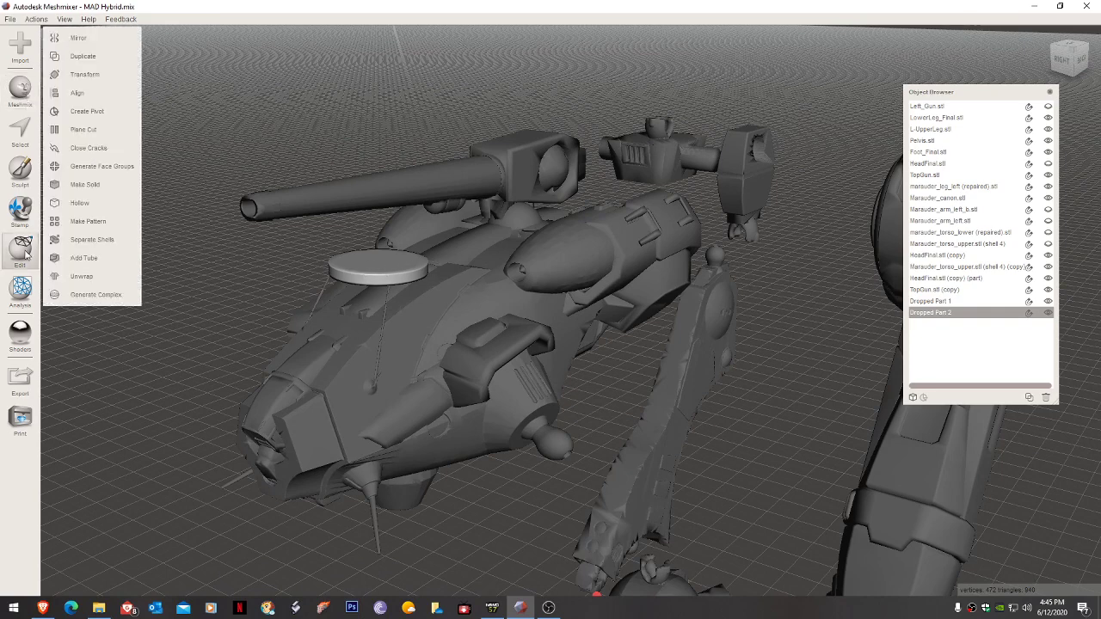
left_click(83, 56)
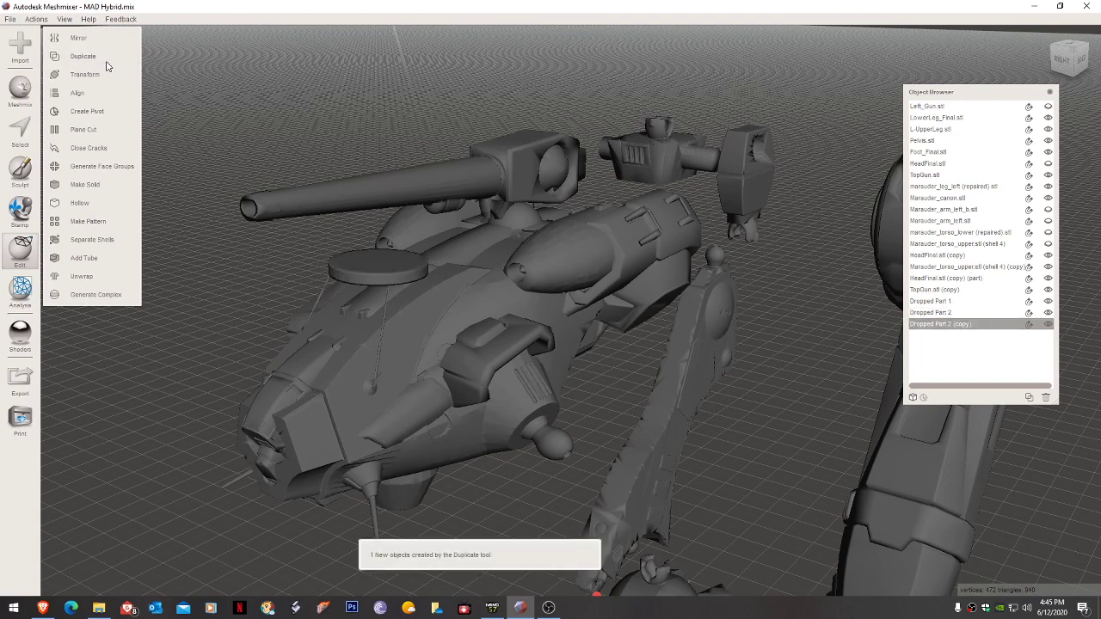
left_click(98, 73)
left_click_drag(381, 250, 381, 237)
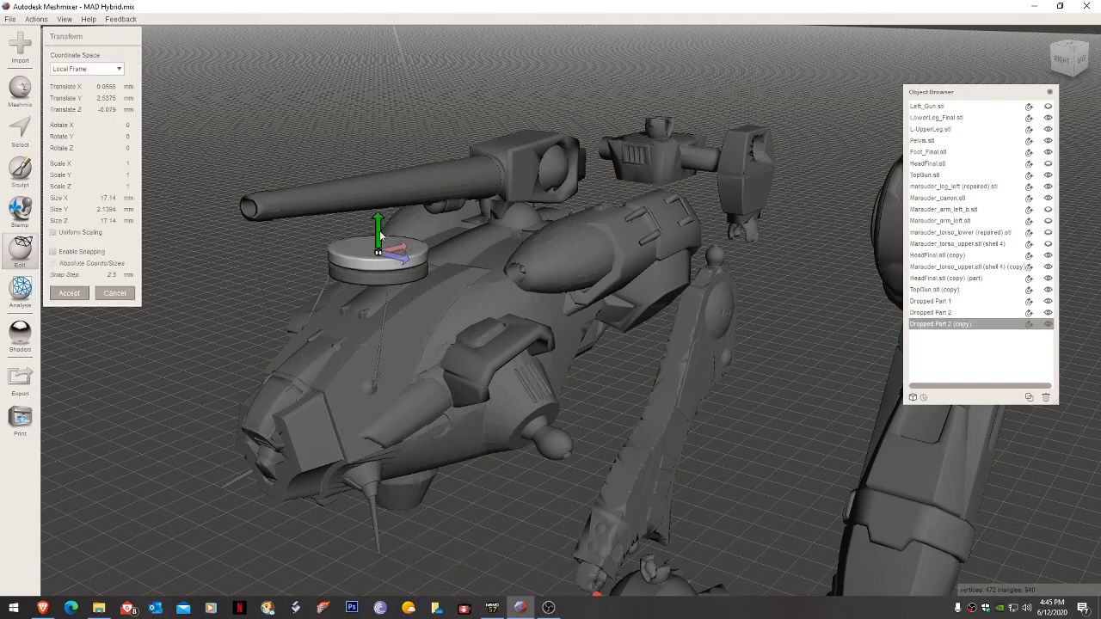
right_click_drag(381, 236, 401, 191)
left_click_drag(402, 189, 401, 178)
scroll(391, 230, "up", 4)
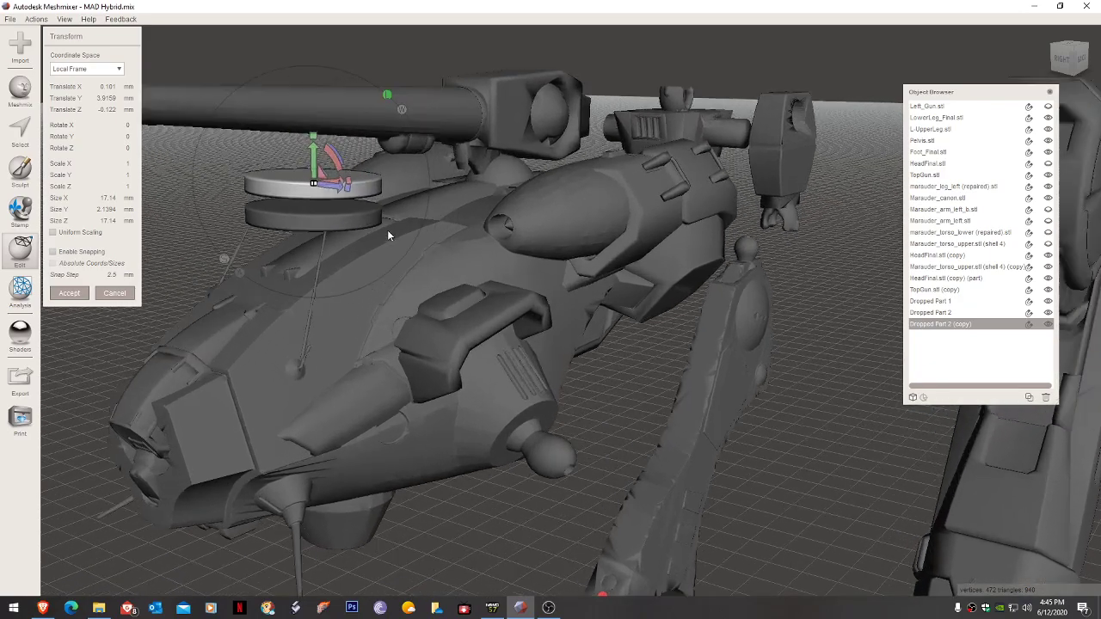
mouse_move(386, 230)
right_mouse_down()
mouse_move(350, 211)
mouse_move(370, 225)
right_mouse_up()
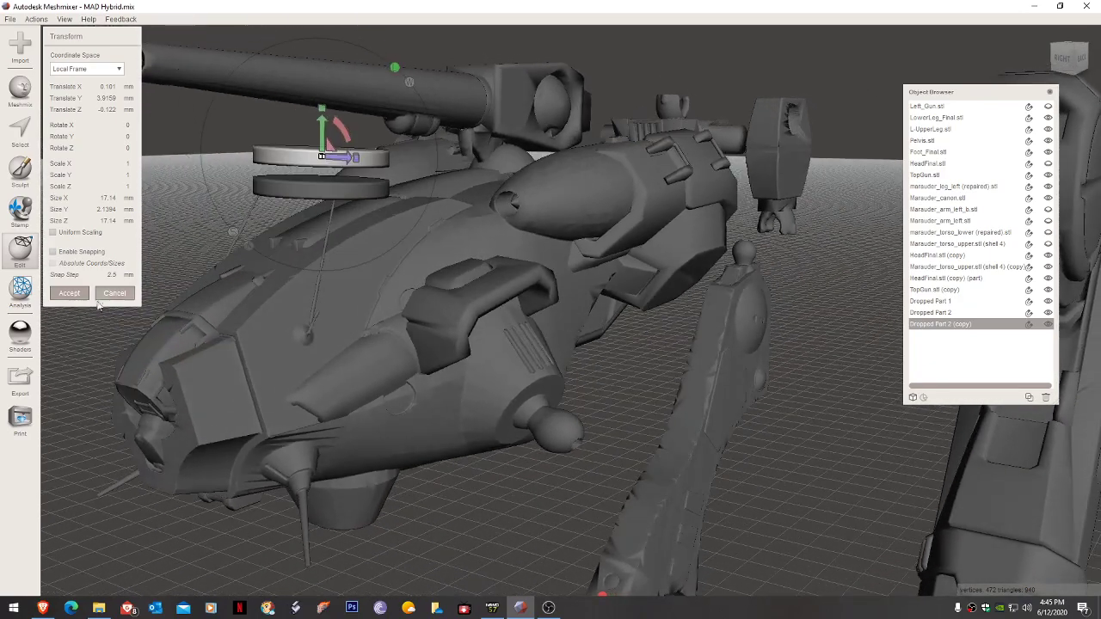
left_click(68, 293)
Duplicate the upper disc and raise the new copy about 4.05 mm in Y to form a third ring.
left_click(83, 56)
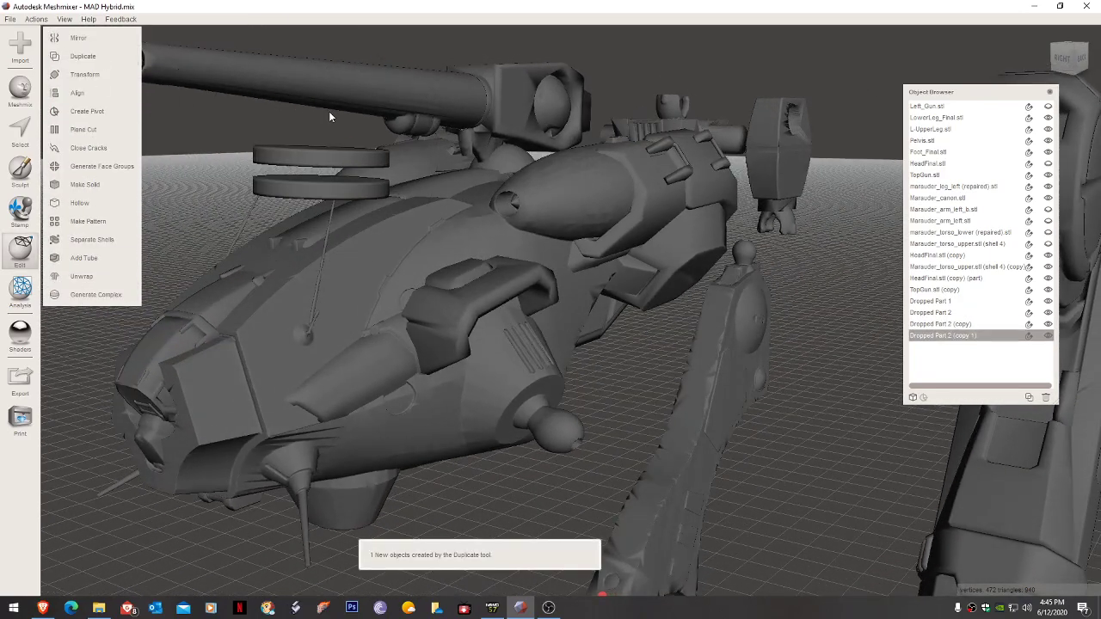
key("t")
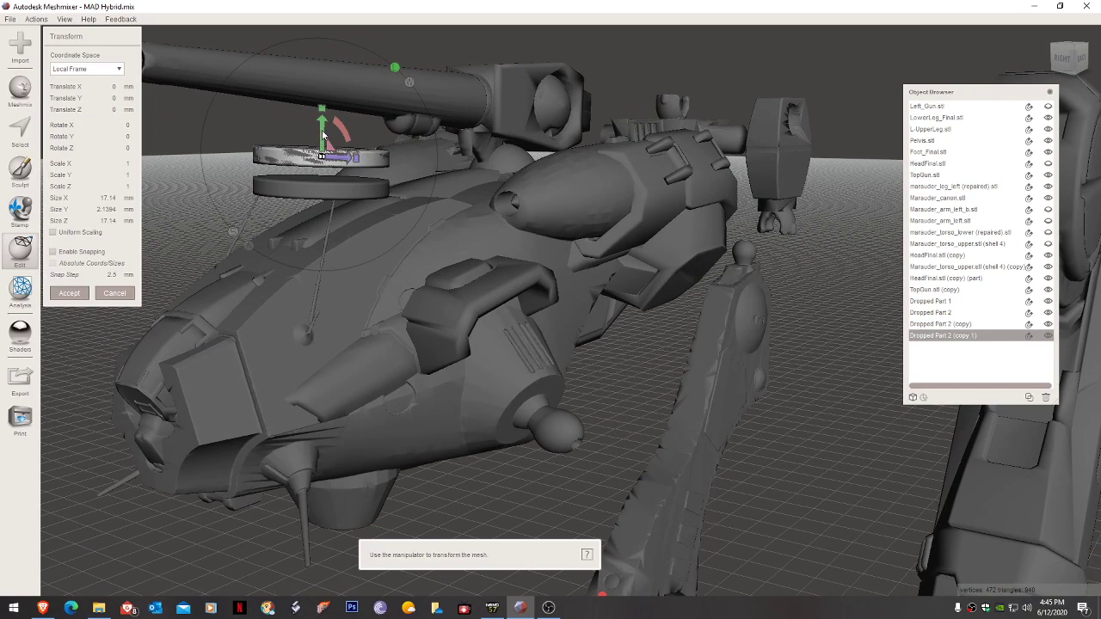
left_click_drag(323, 135, 324, 105)
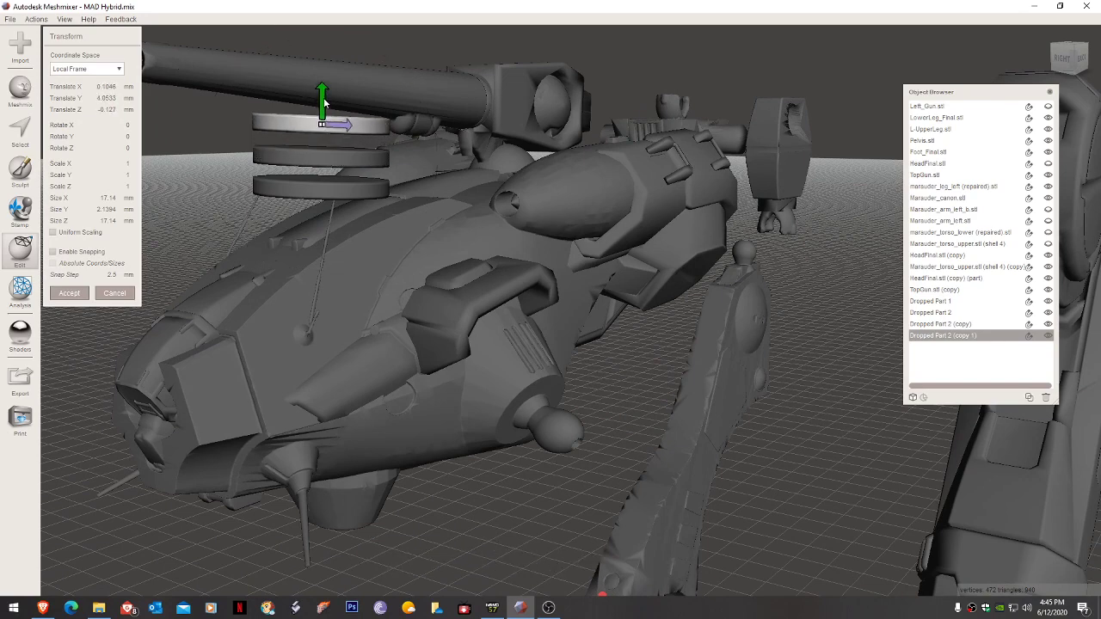
left_click(69, 293)
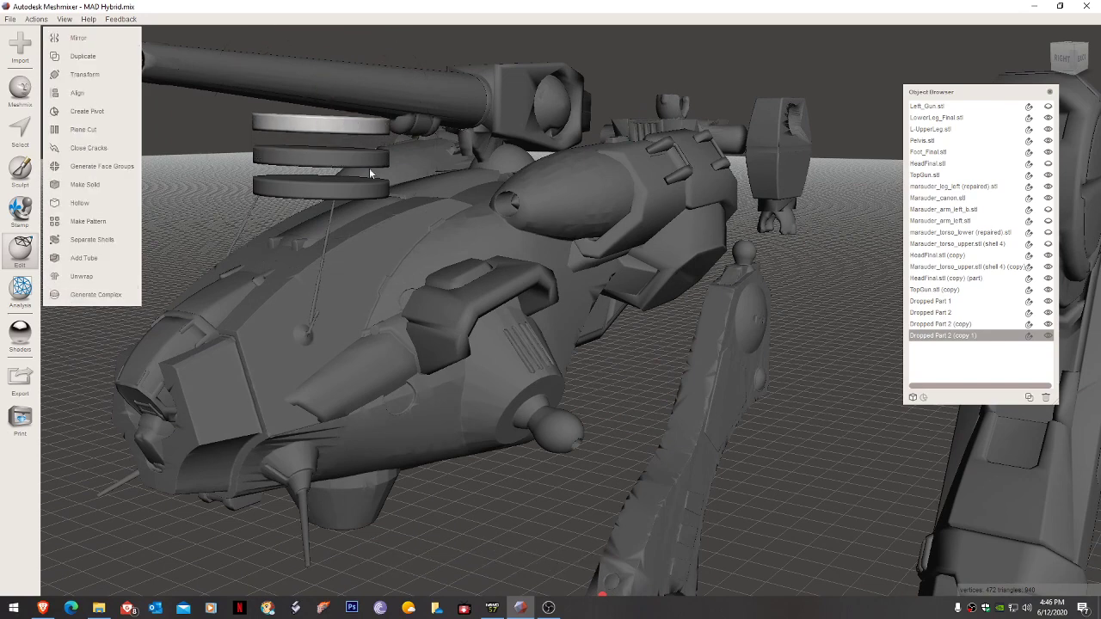
Select all three discs, duplicate them together and raise the copies about 11.34 mm in Y to extend the stack.
left_click(309, 185)
left_click(311, 152, "shift")
left_click(311, 123, "shift")
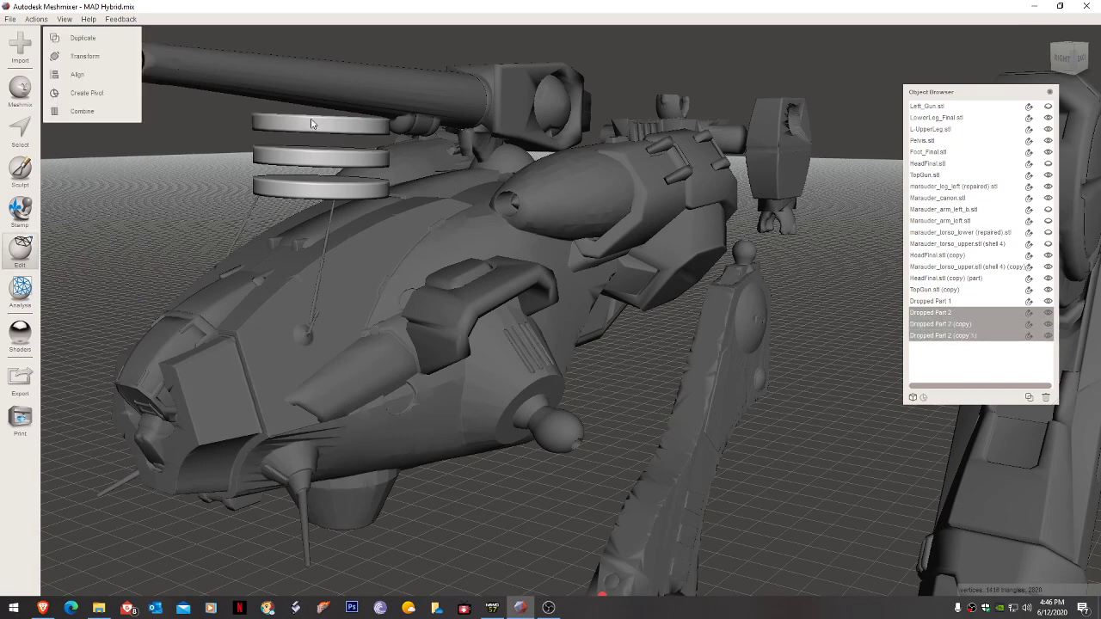
left_click(82, 38)
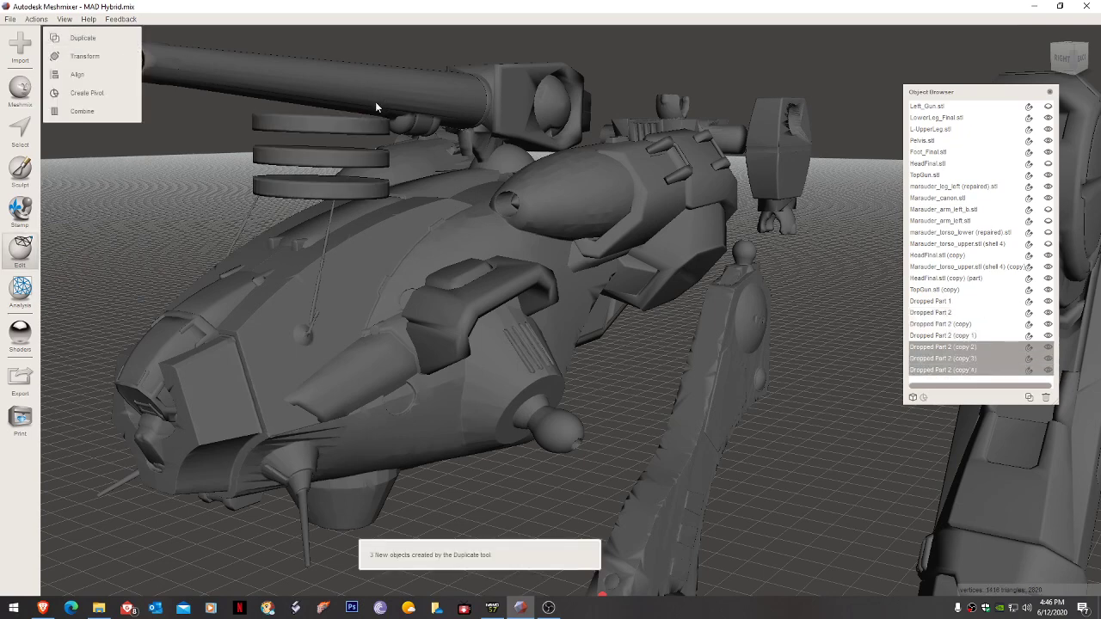
key("t")
left_click_drag(324, 159, 337, 73)
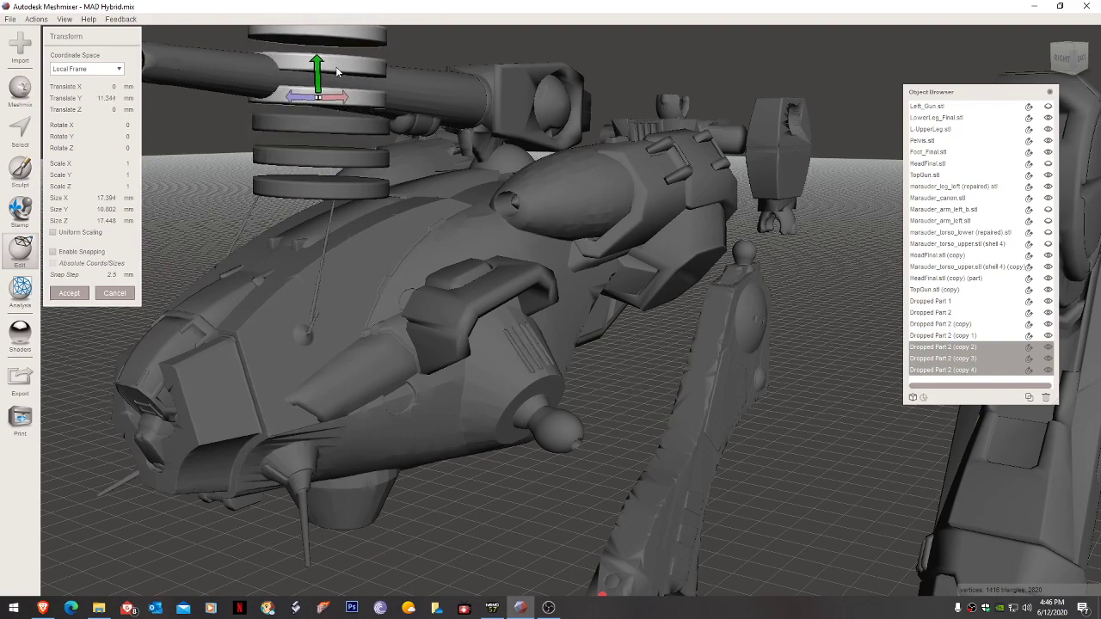
left_click(69, 293)
right_click_drag(410, 155, 429, 140)
scroll(428, 165, "down", 4)
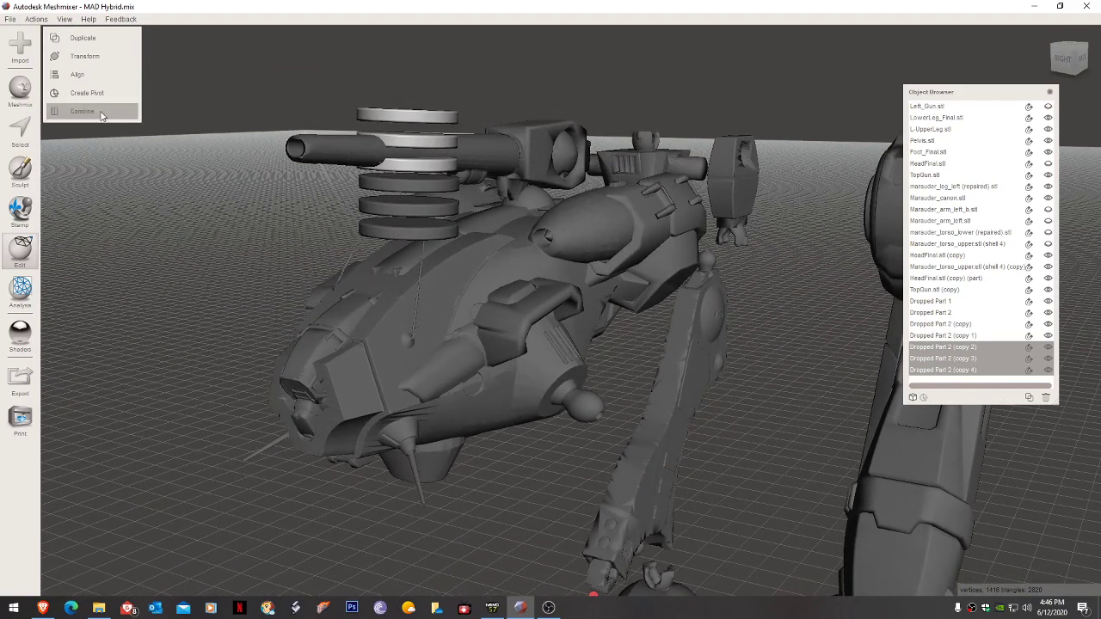
Duplicate only the topmost disc and scale the copy uniformly to about 0.638, about 10.94 mm across.
left_click(398, 114)
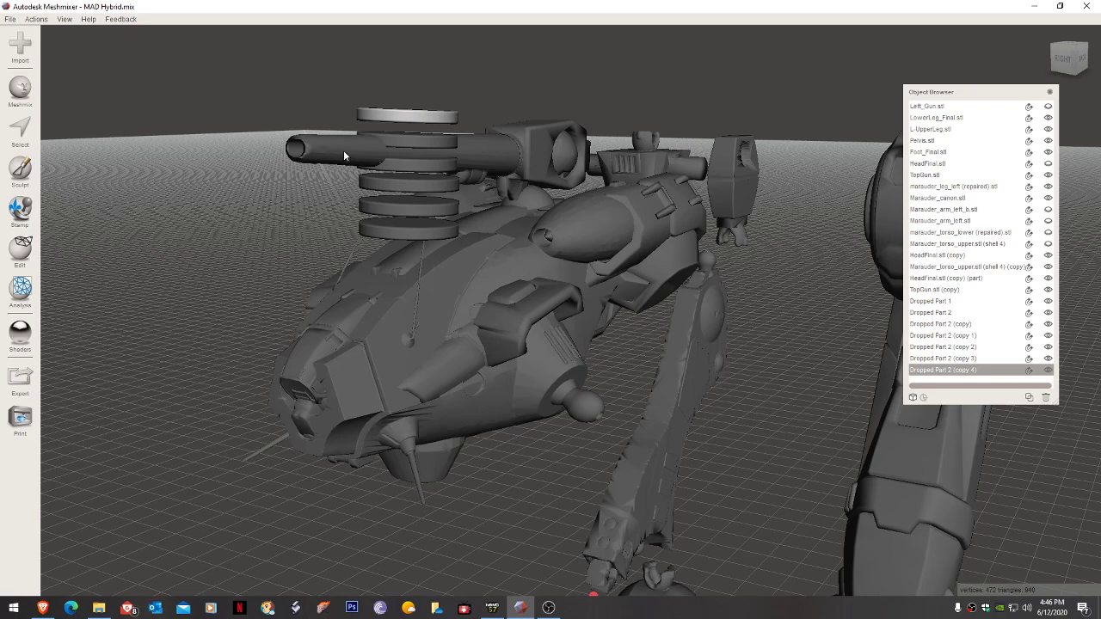
left_click(20, 250)
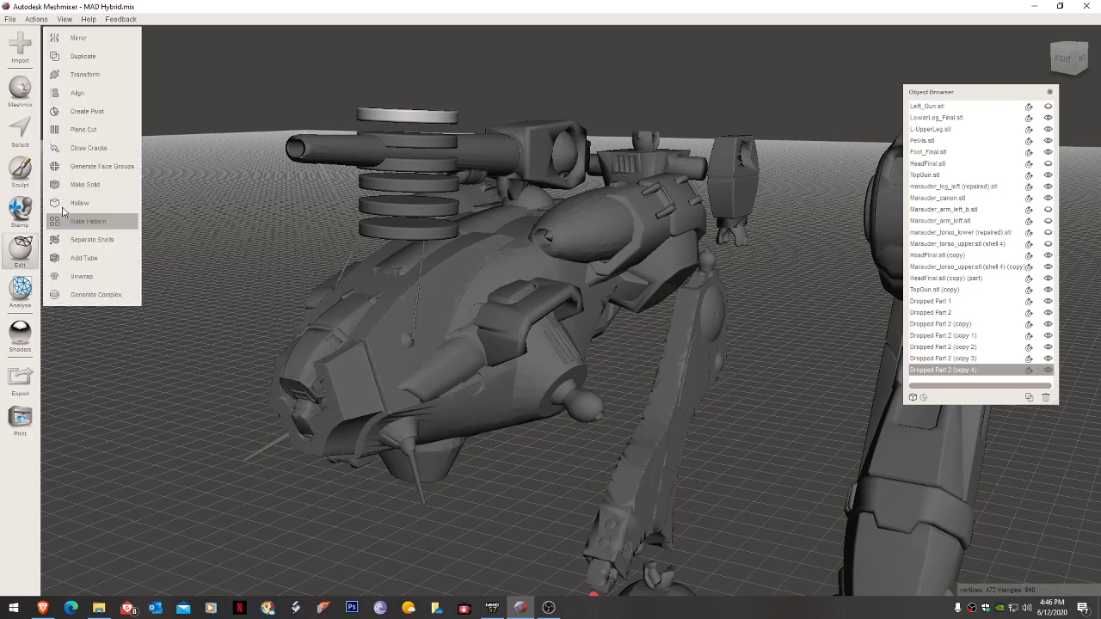
left_click(99, 56)
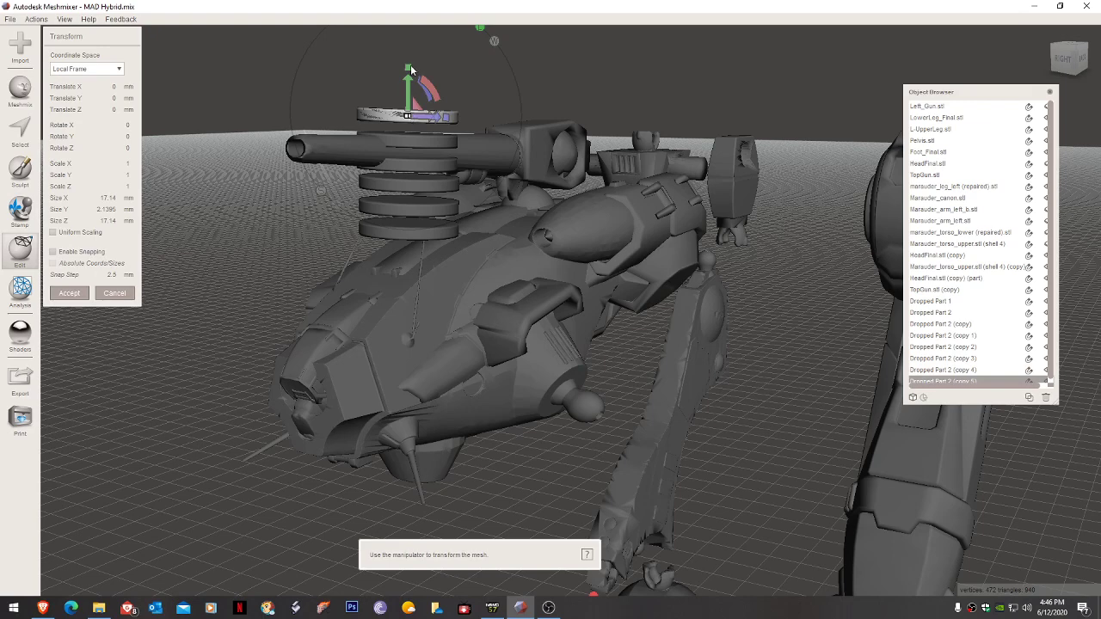
left_click(408, 117)
mouse_move(408, 117)
left_mouse_down()
mouse_move(409, 172)
mouse_move(414, 116)
left_mouse_up()
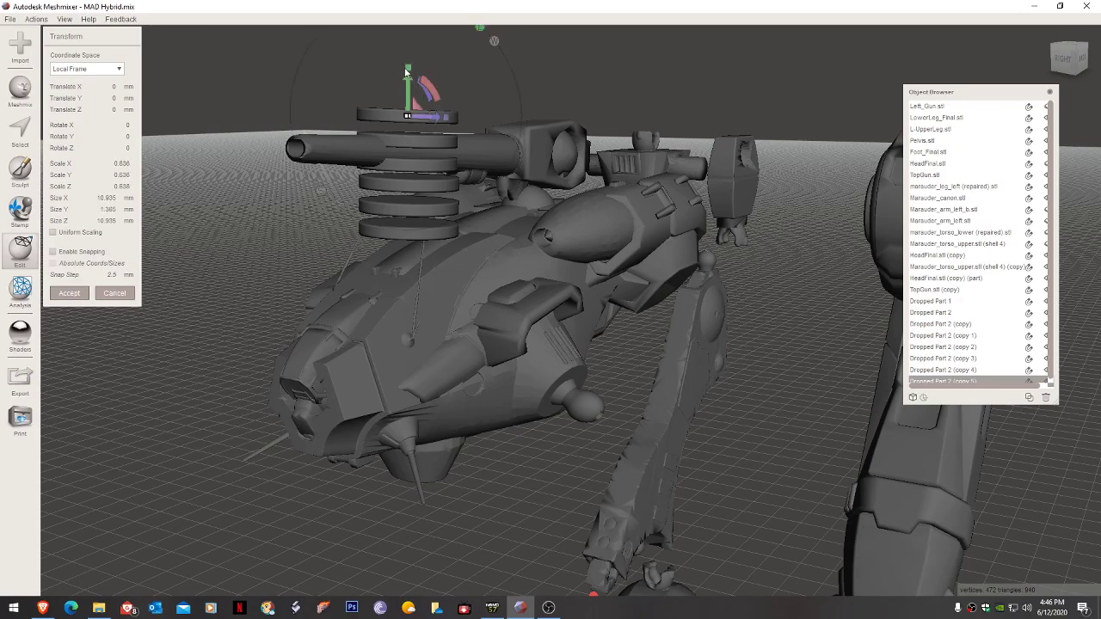
Stretch the small disc on top of the ring stack vertically in Y to about 10.17 mm tall.
left_click_drag(408, 67, 461, 2)
scroll(406, 160, "down", 3)
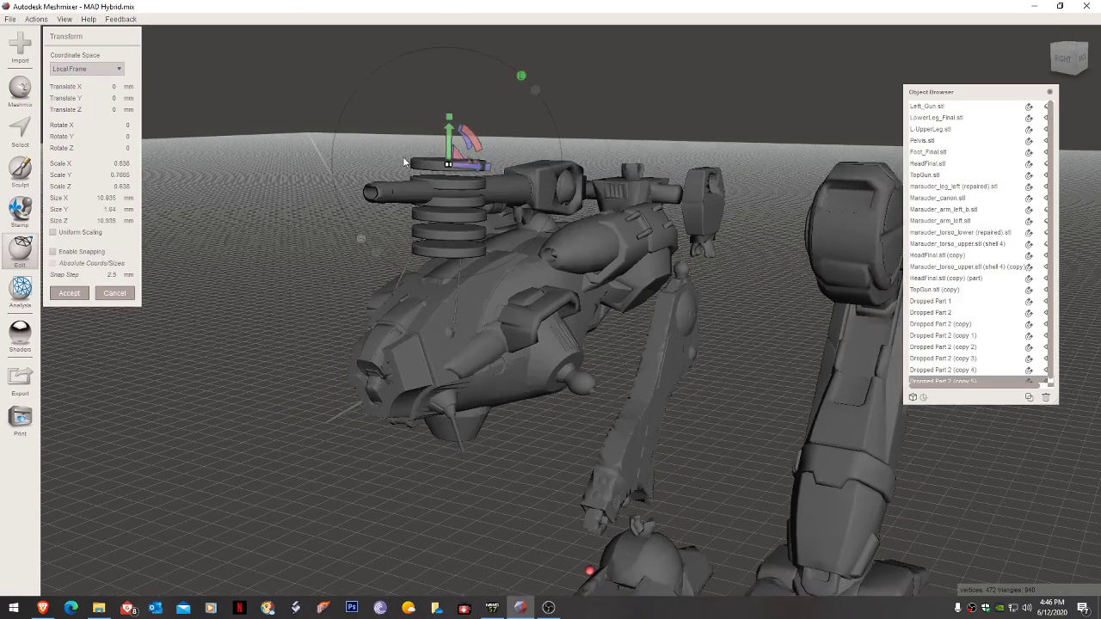
right_click_drag(404, 161, 454, 354)
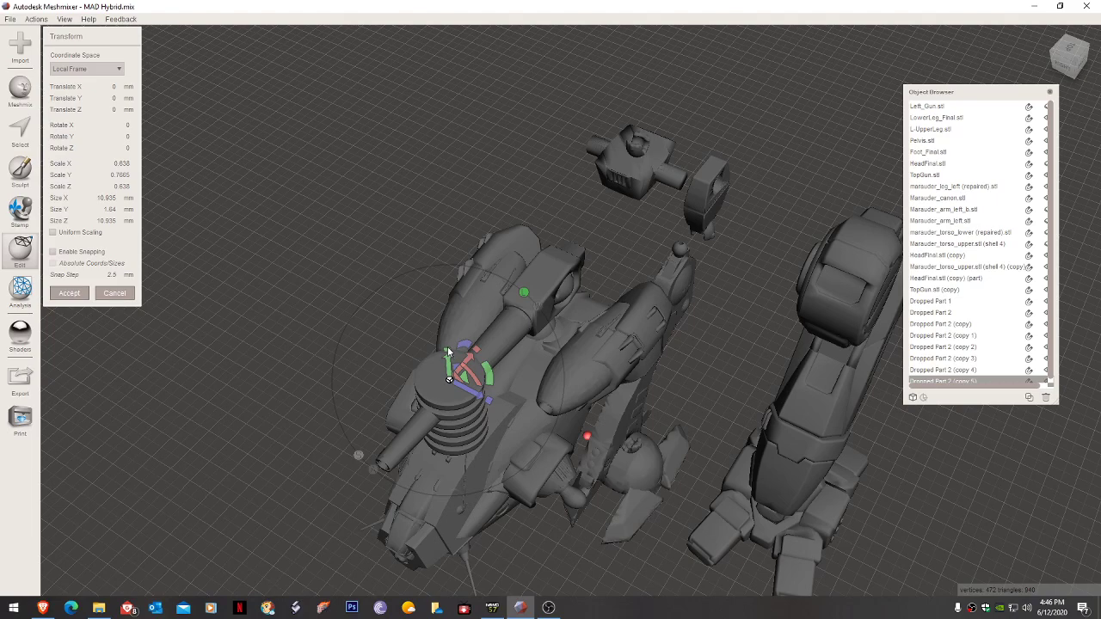
left_click_drag(447, 351, 452, 3)
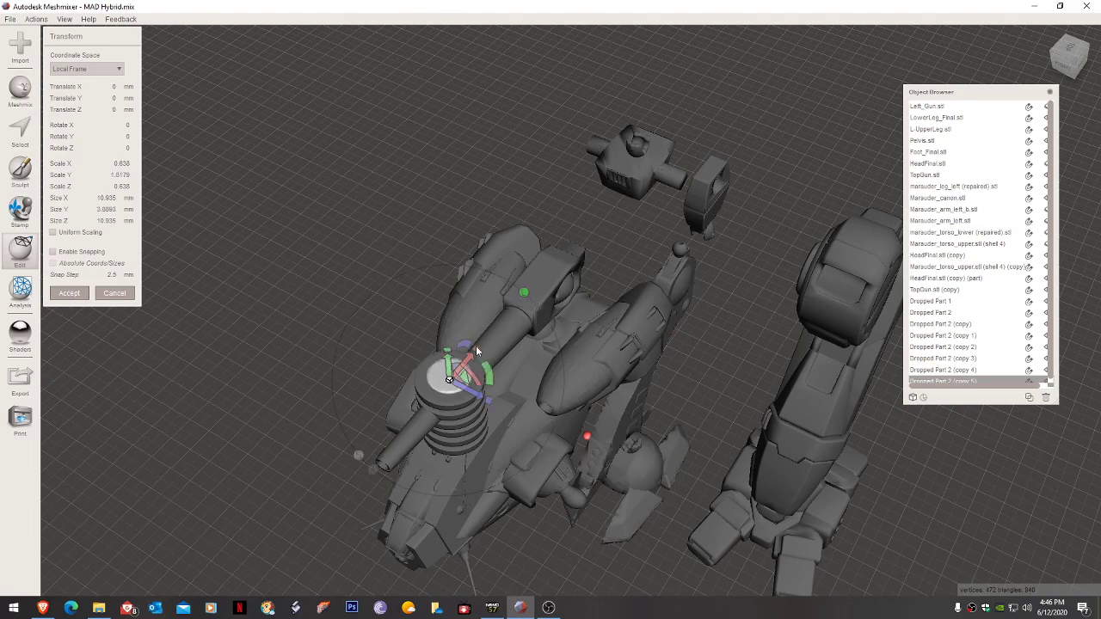
right_click_drag(477, 350, 520, 293)
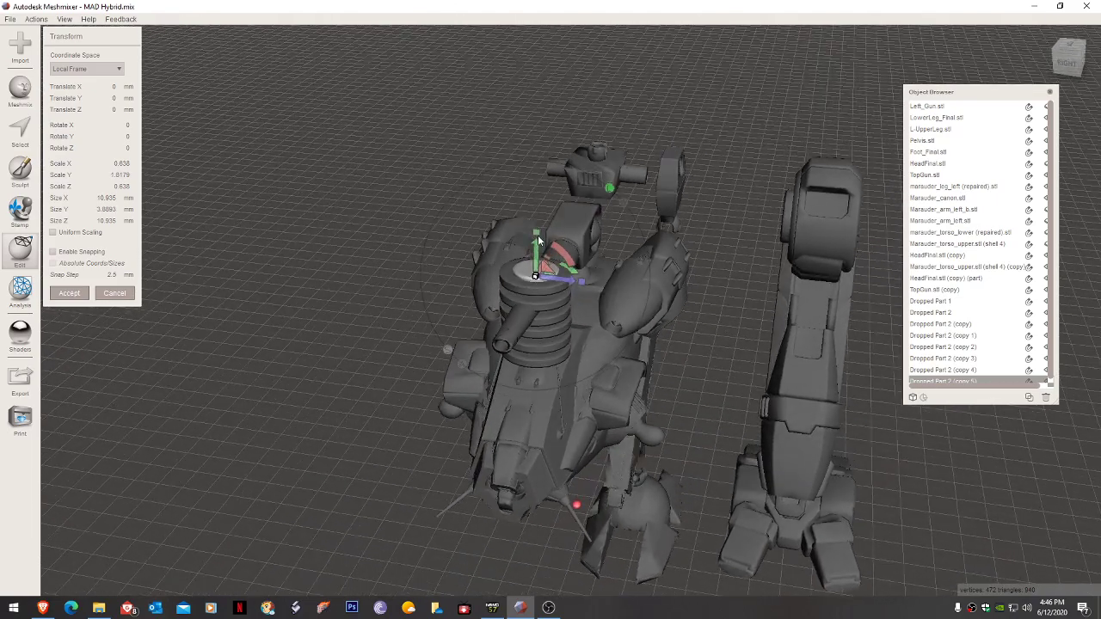
left_click_drag(539, 243, 554, 80)
left_click_drag(536, 240, 554, 37)
left_click_drag(536, 235, 536, 159)
left_click_drag(535, 238, 542, 129)
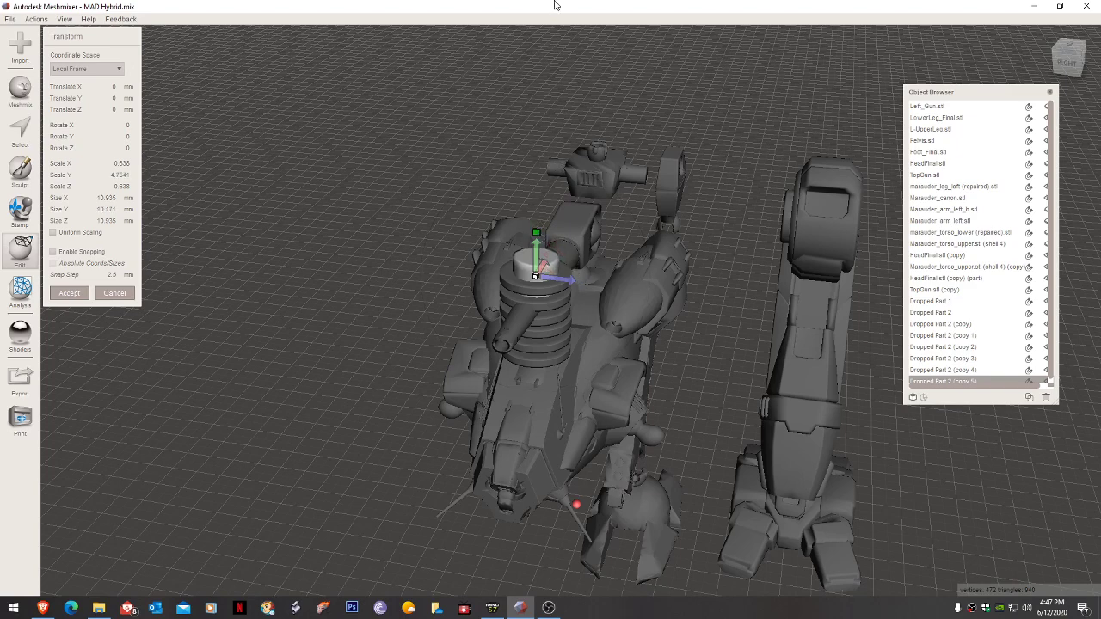
Lower the small cylinder into the ring stack to about -2.5 mm in Y and stretch its height to about 15.47 mm.
scroll(524, 355, "down", 1)
left_click_drag(539, 256, 547, 312)
right_click_drag(547, 310, 534, 268)
left_click_drag(515, 266, 534, 90)
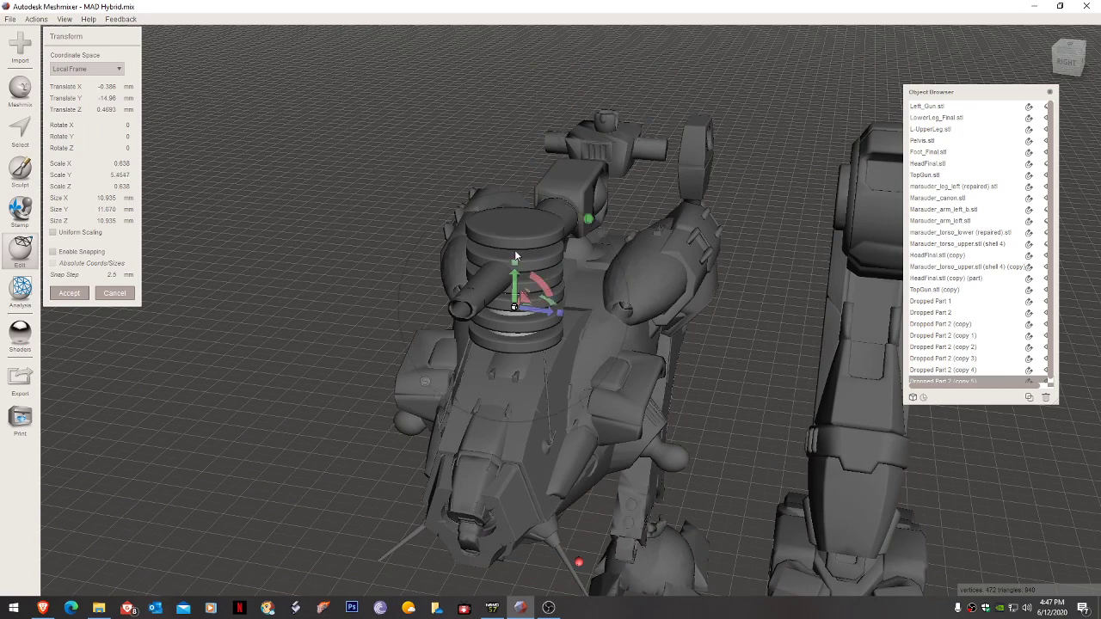
left_click_drag(515, 262, 539, 77)
left_click_drag(515, 263, 532, 125)
left_click_drag(513, 261, 537, 104)
left_click_drag(513, 268, 505, 240)
left_click_drag(515, 287, 533, 123)
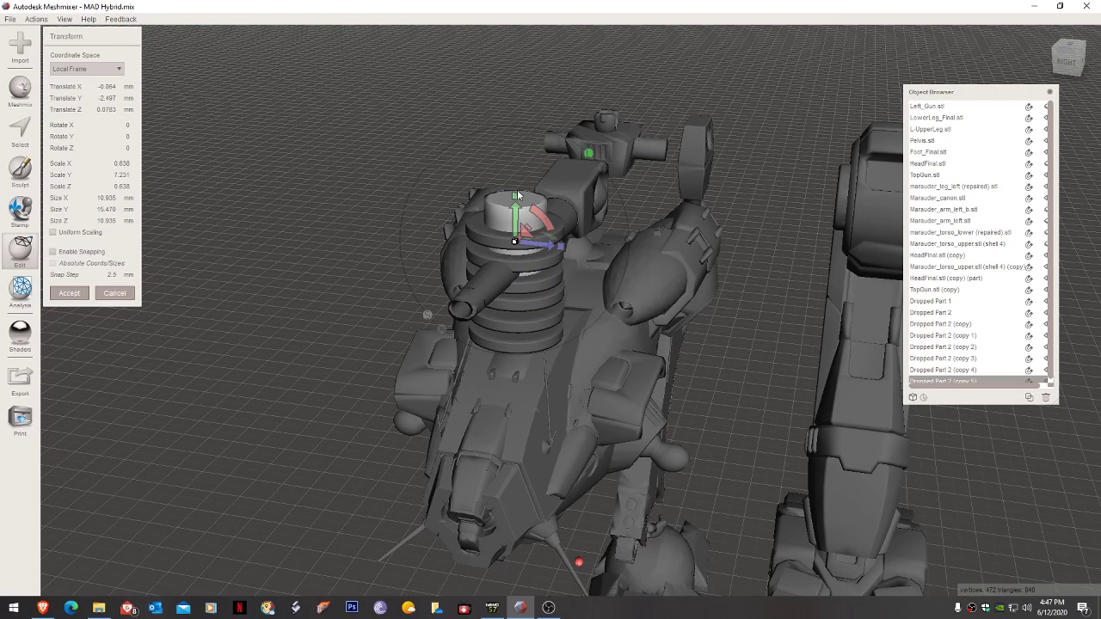
Lengthen the inner cylinder to about 20.02 mm in Y and lower it to about -8.66 mm within the rings.
left_click_drag(517, 196, 512, 123)
left_click_drag(517, 197, 533, 111)
left_click_drag(517, 197, 530, 136)
left_click_drag(515, 201, 540, 42)
left_click_drag(515, 197, 536, 45)
left_click_drag(515, 197, 541, 4)
left_click_drag(516, 209, 520, 245)
Scale the inner cylinder uniformly to about 15.97 mm across and 29.23 mm tall, filling the rings, and apply the transform.
right_click_drag(525, 268, 547, 221)
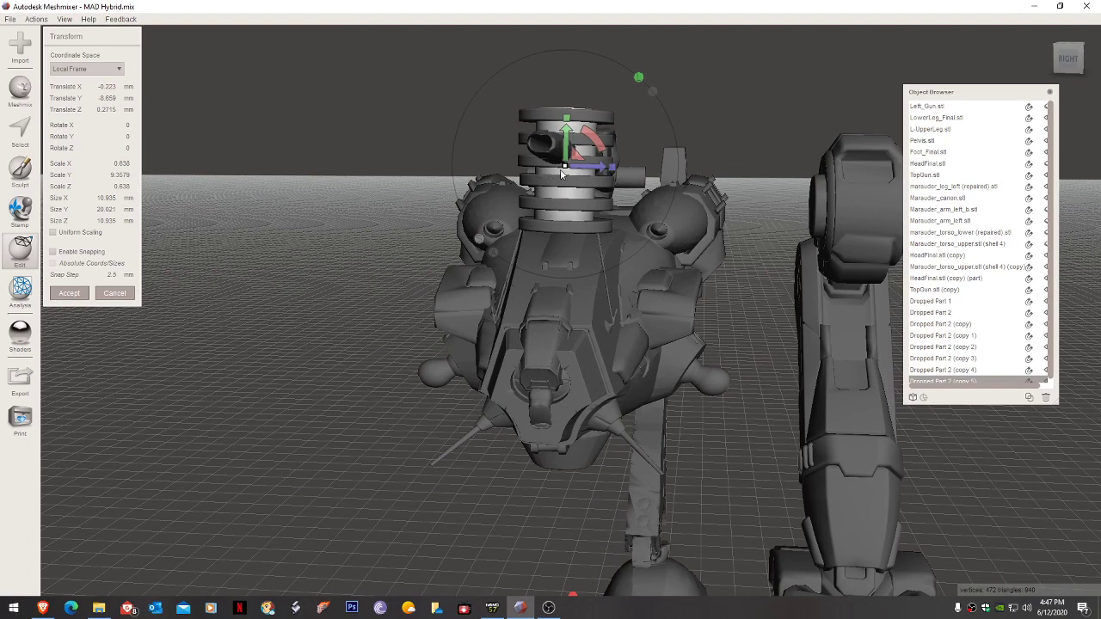
right_click_drag(565, 169, 566, 162)
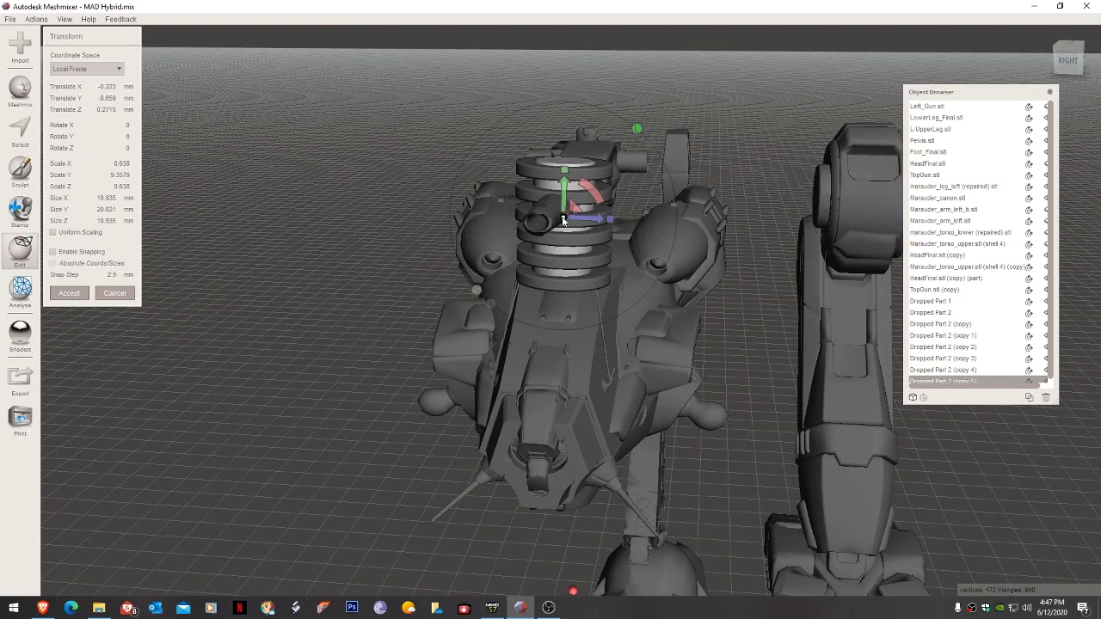
left_click_drag(563, 221, 594, 120)
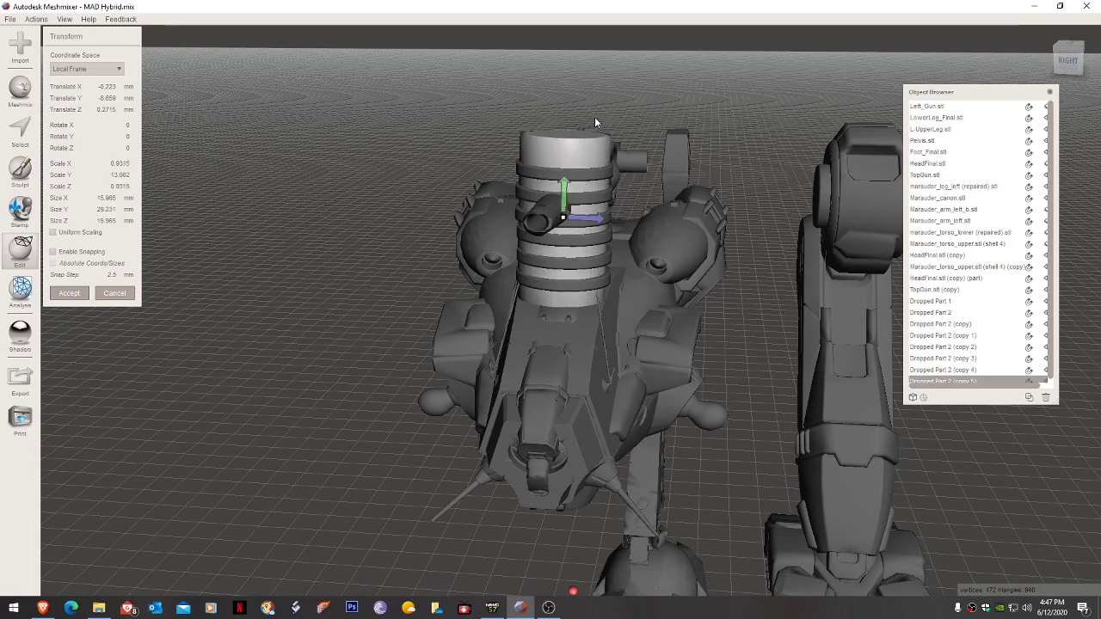
right_click_drag(594, 117, 551, 213)
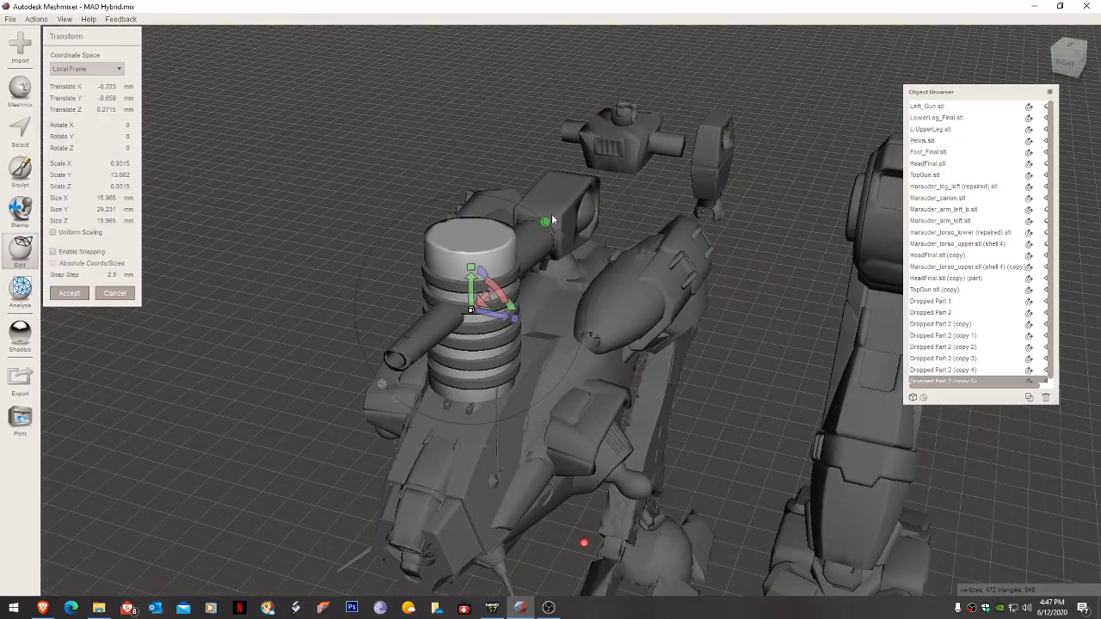
scroll(527, 299, "up", 6)
right_click_drag(516, 266, 515, 241)
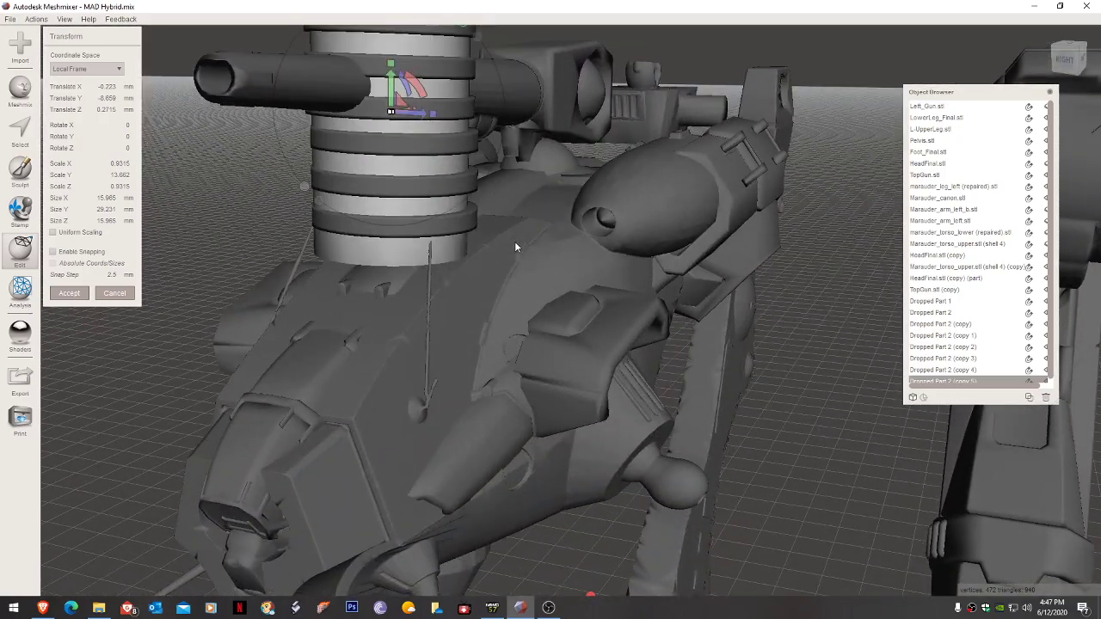
left_click(68, 293)
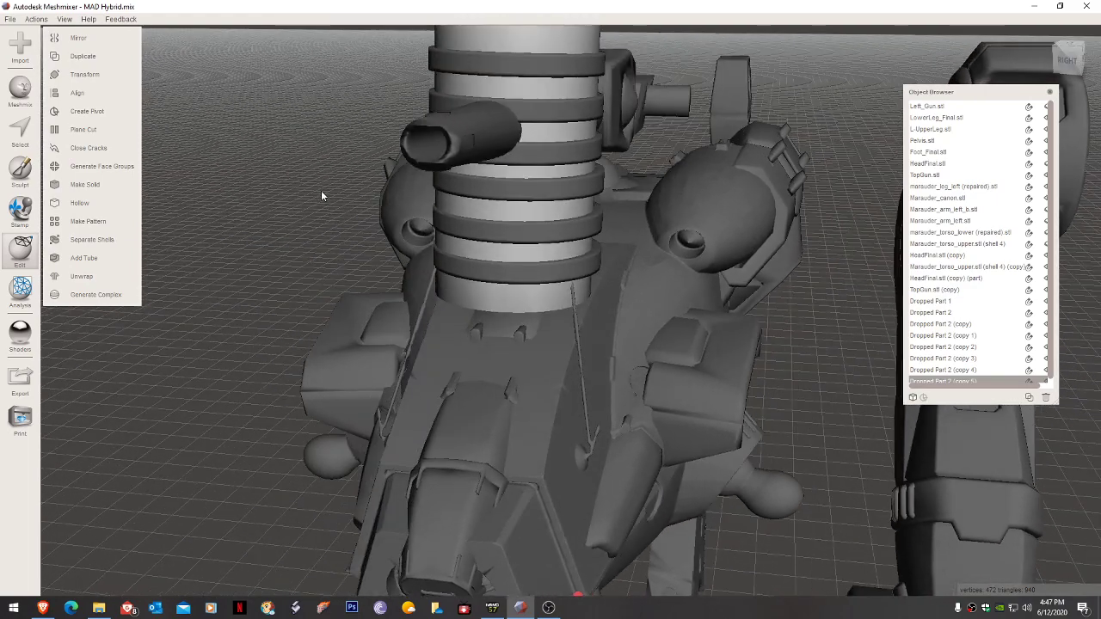
Place a 17.14 mm cube primitive as a new object on the upper torso, in front of the ringed cylinder.
scroll(324, 194, "down", 2)
scroll(559, 308, "down", 4)
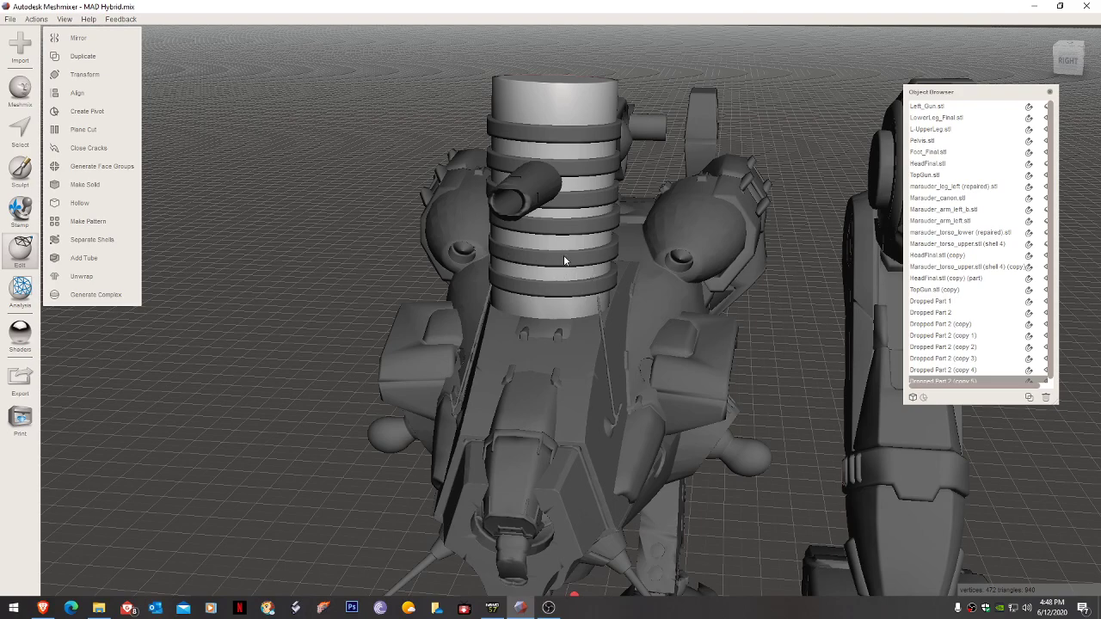
mouse_move(556, 271)
right_mouse_down()
mouse_move(573, 252)
mouse_move(567, 267)
right_mouse_up()
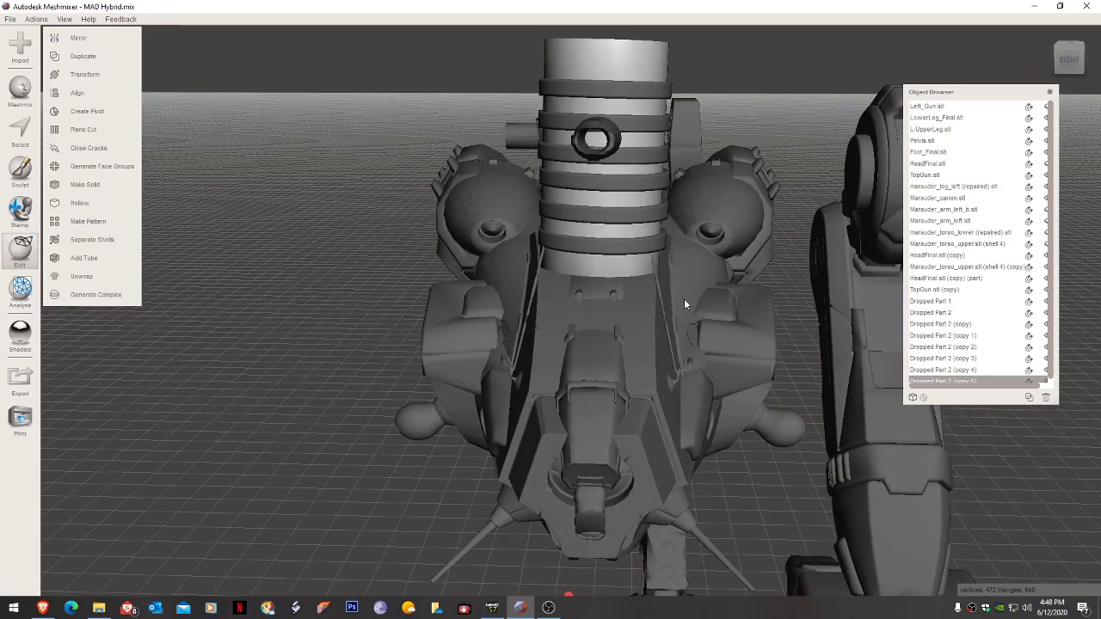
mouse_move(668, 325)
right_mouse_down()
mouse_move(636, 320)
mouse_move(654, 331)
right_mouse_up()
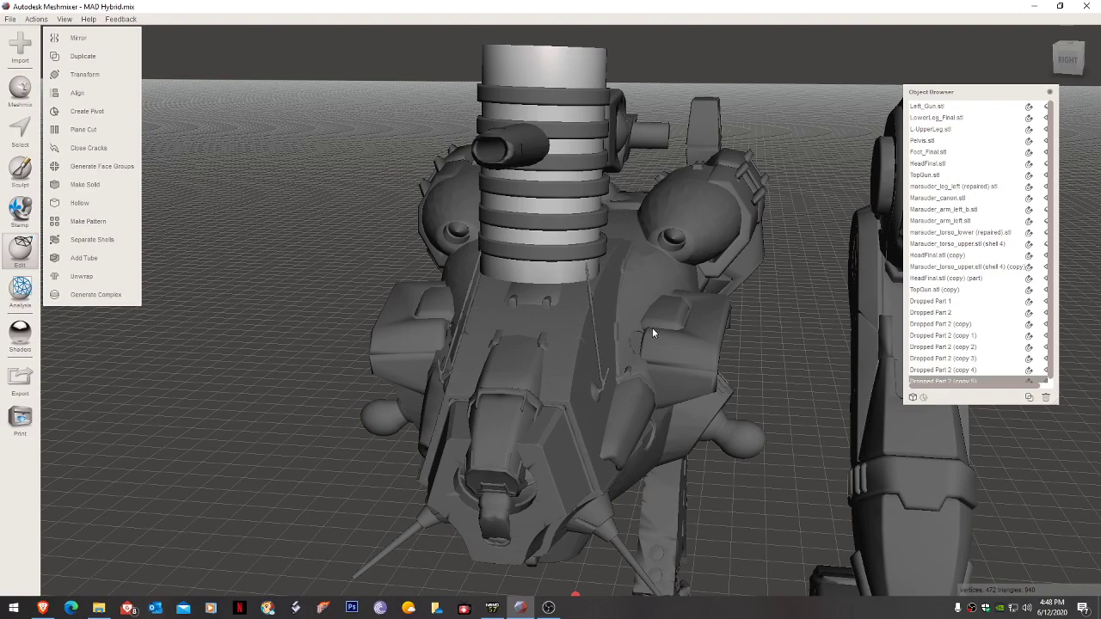
right_click_drag(652, 328, 629, 336)
right_click_drag(517, 443, 501, 414)
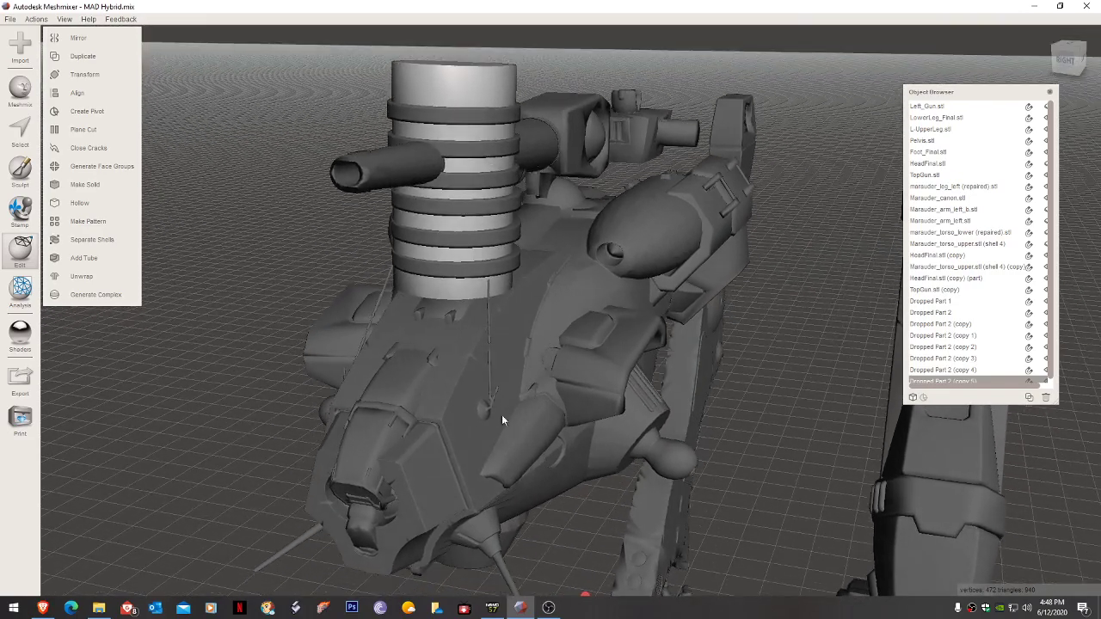
left_click(20, 90)
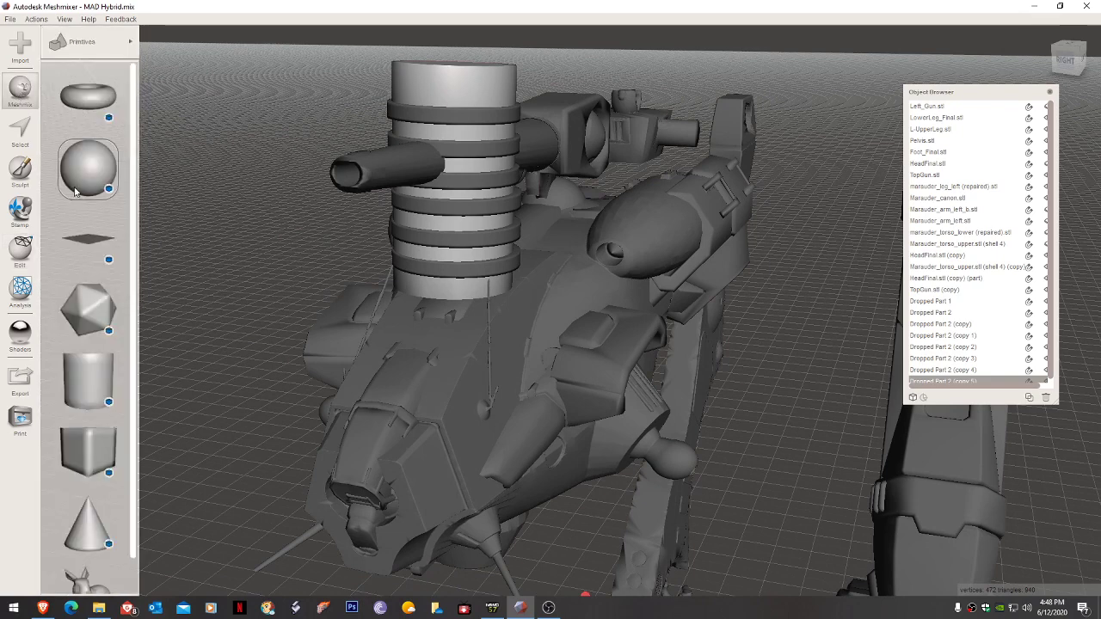
left_click_drag(76, 456, 398, 370)
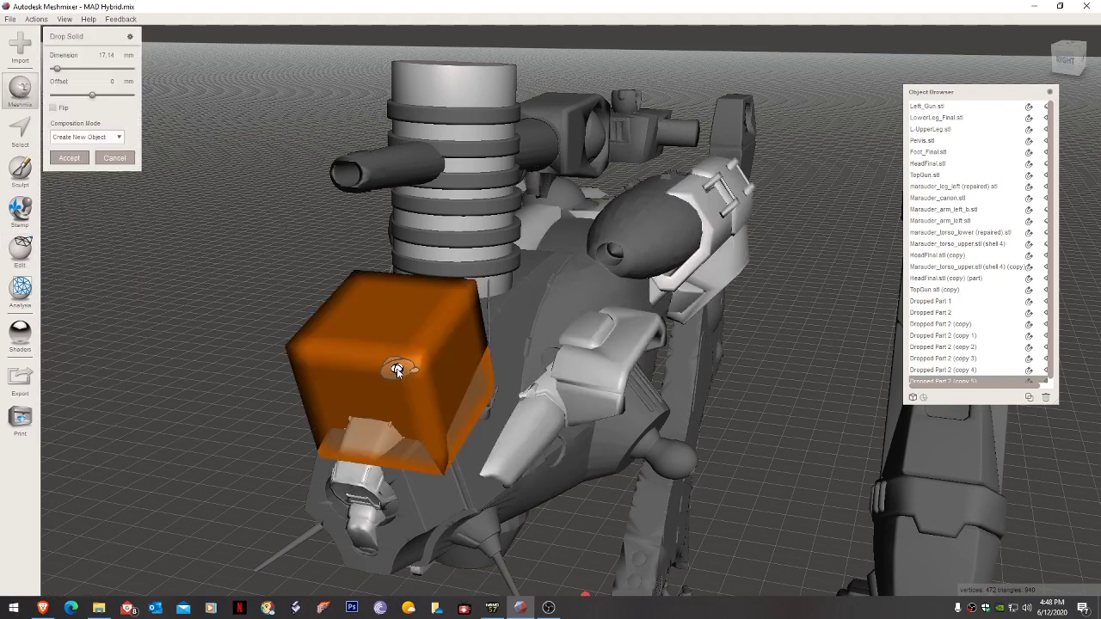
left_click(74, 157)
right_click_drag(74, 151, 323, 264)
left_click(584, 303)
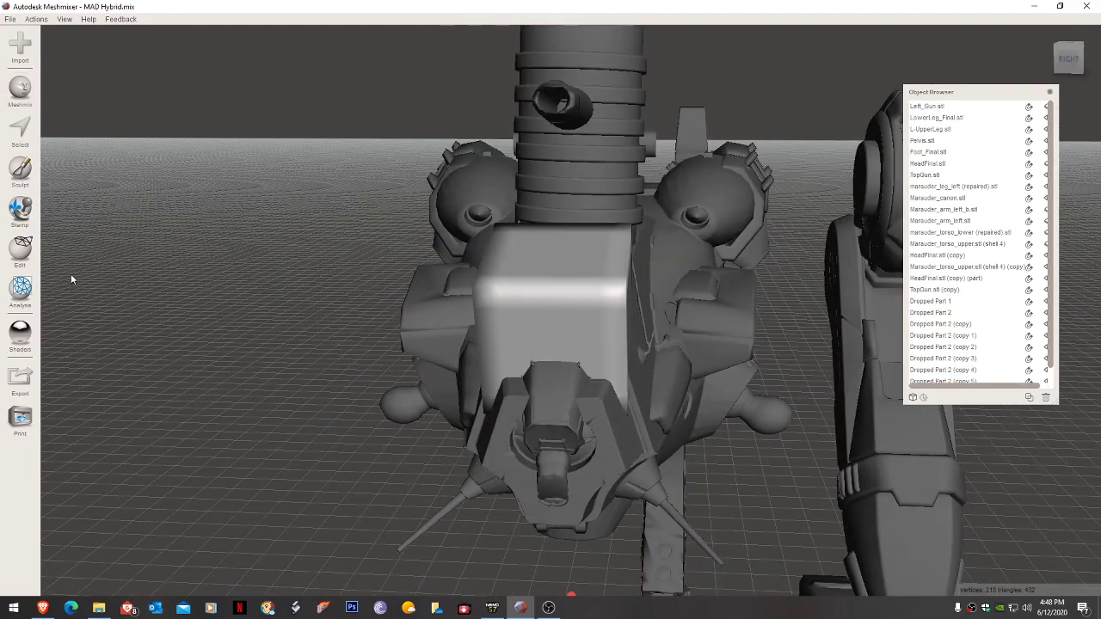
Plane-cut the cube along a slanted vertical plane following the torso's side edge, discarding the outer half with Remeshed Fill.
left_click(22, 252)
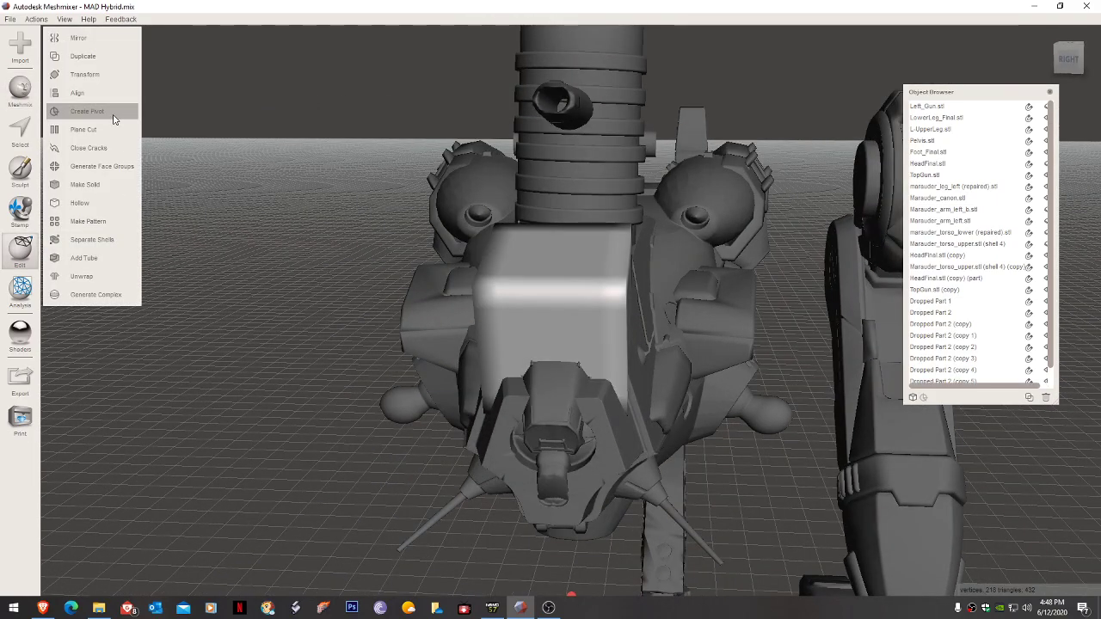
left_click(84, 129)
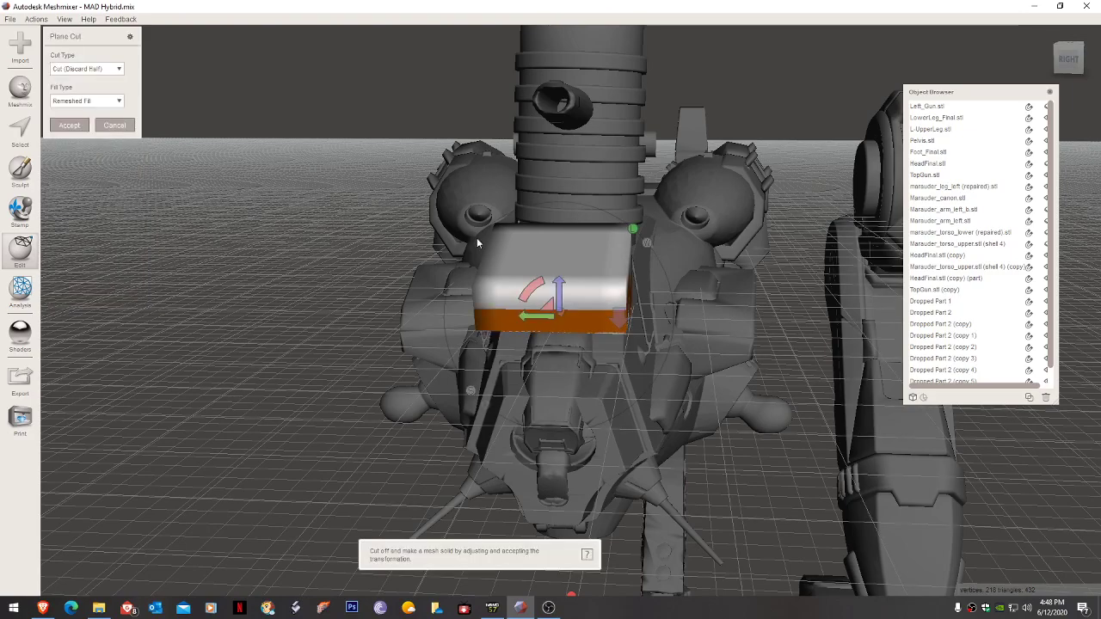
left_click_drag(536, 288, 617, 295)
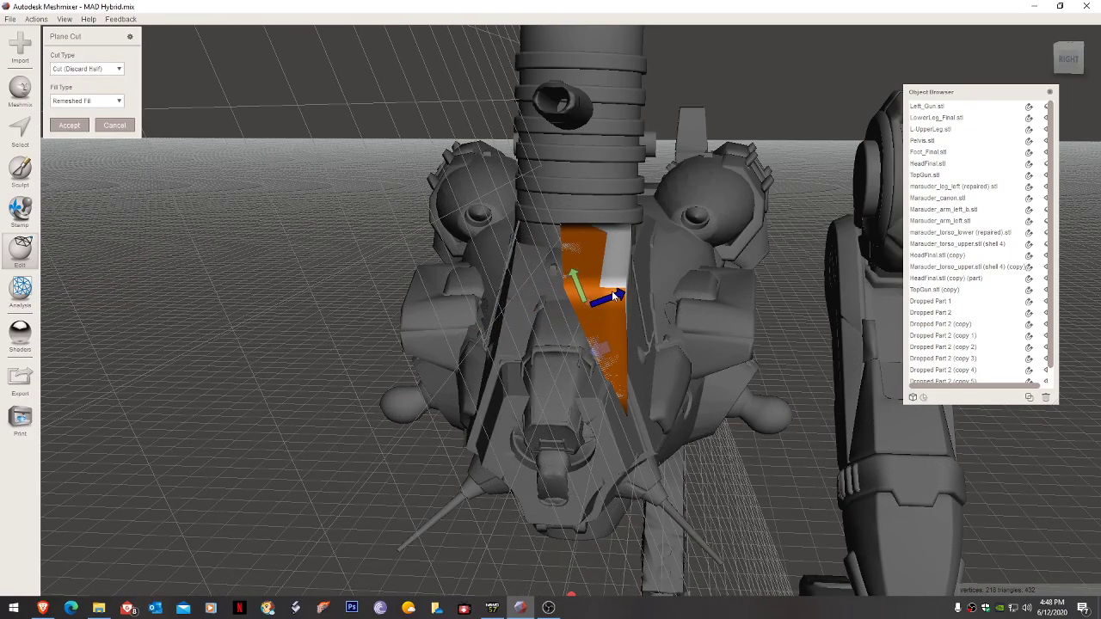
left_click(601, 354)
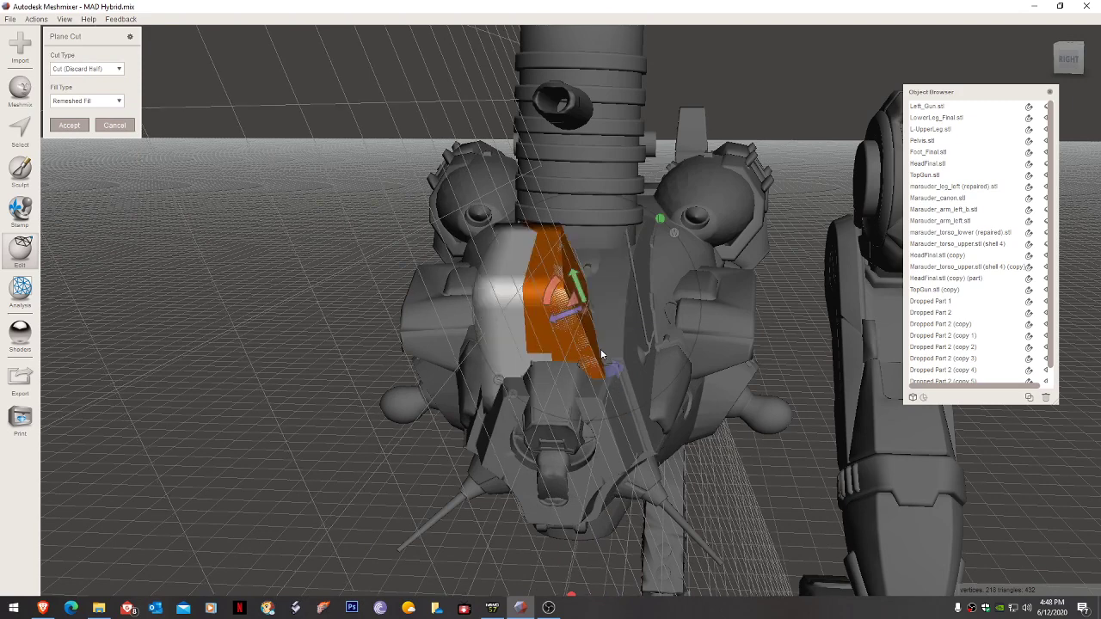
left_click(70, 125)
Make a second plane cut that slopes the cube's front face above the cockpit, using Cut (Discard Half) and Remeshed Fill.
right_click_drag(423, 205, 433, 208)
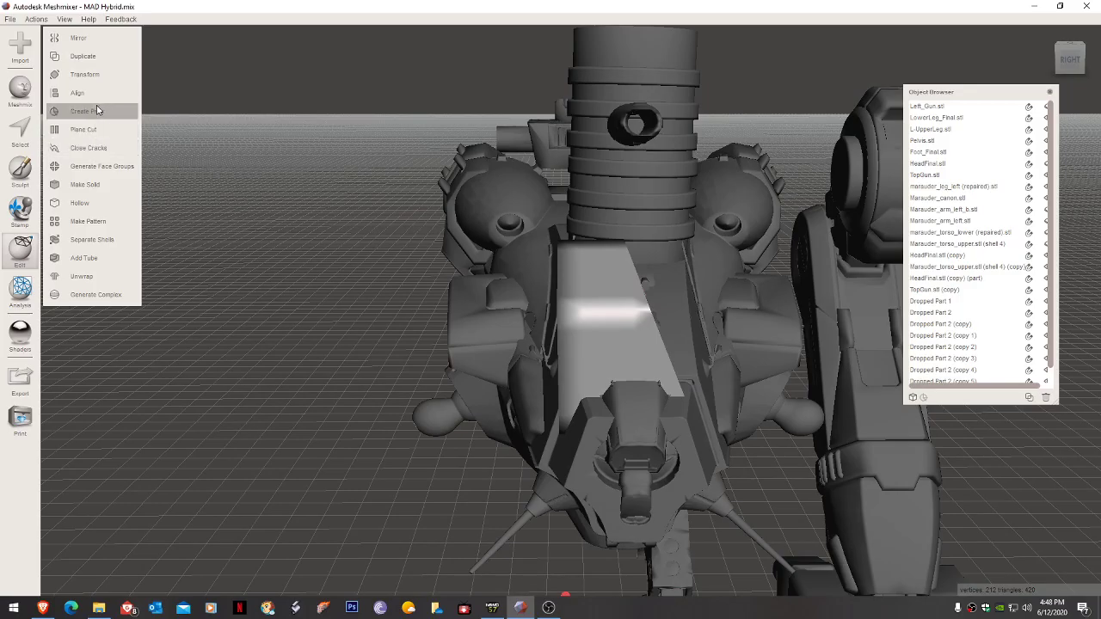
left_click(97, 130)
right_click_drag(387, 207, 311, 205)
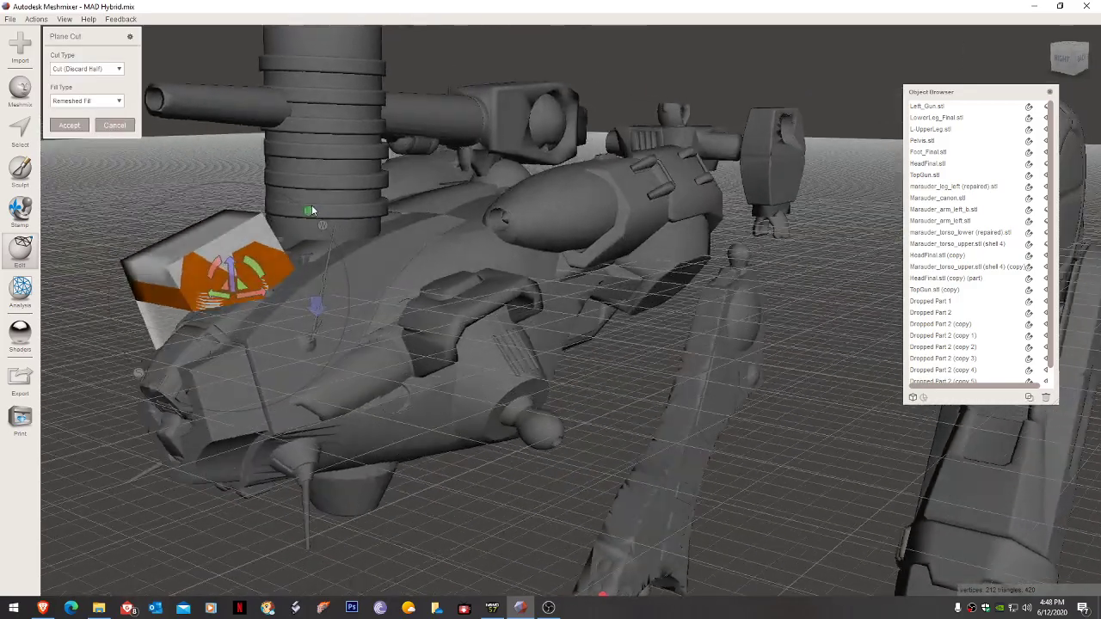
left_click_drag(188, 271, 310, 249)
right_click_drag(307, 250, 335, 274)
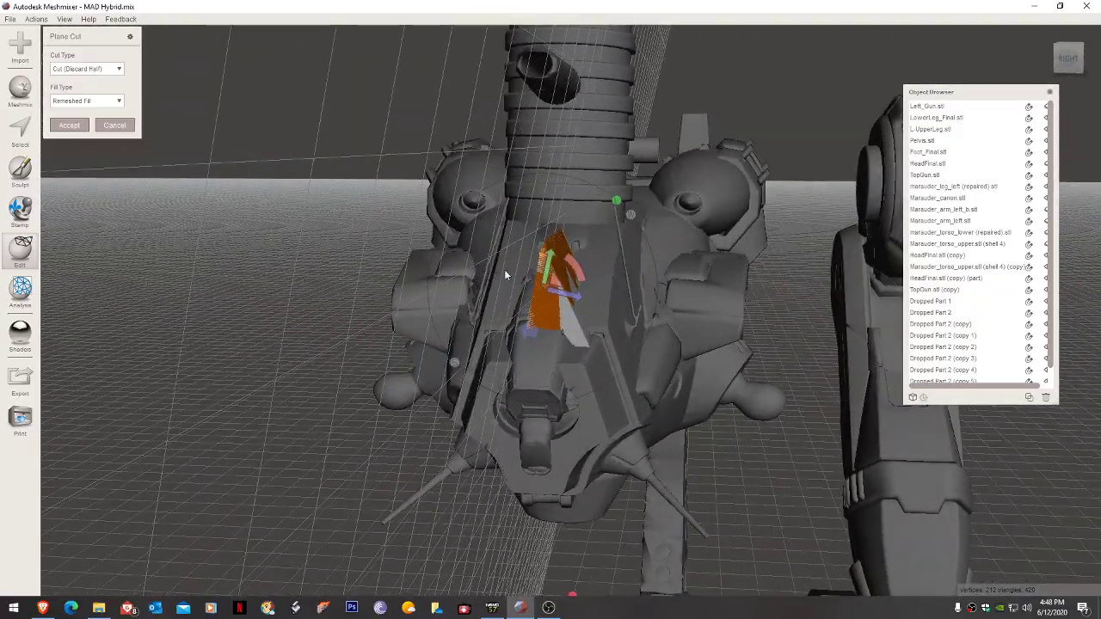
right_click_drag(504, 278, 479, 311)
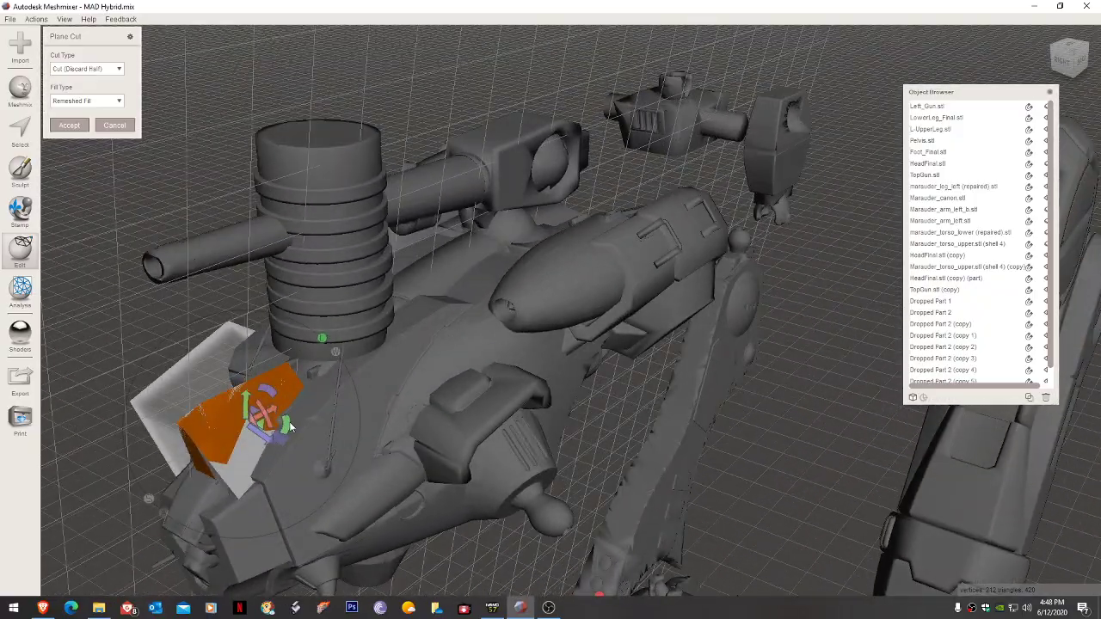
left_click_drag(282, 423, 251, 442)
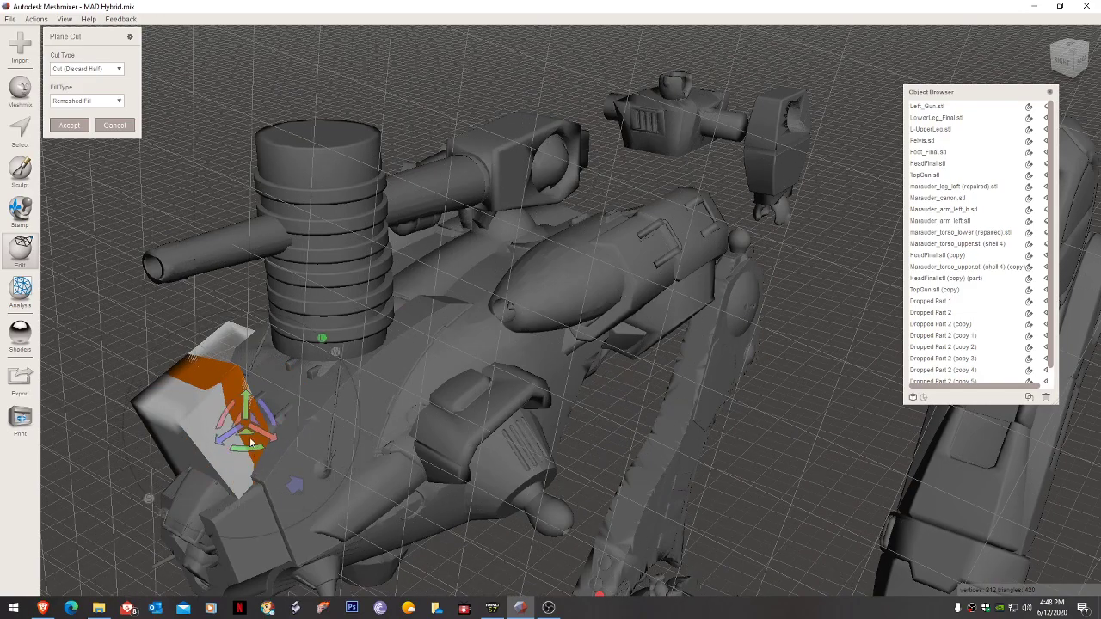
left_click_drag(290, 490, 201, 435)
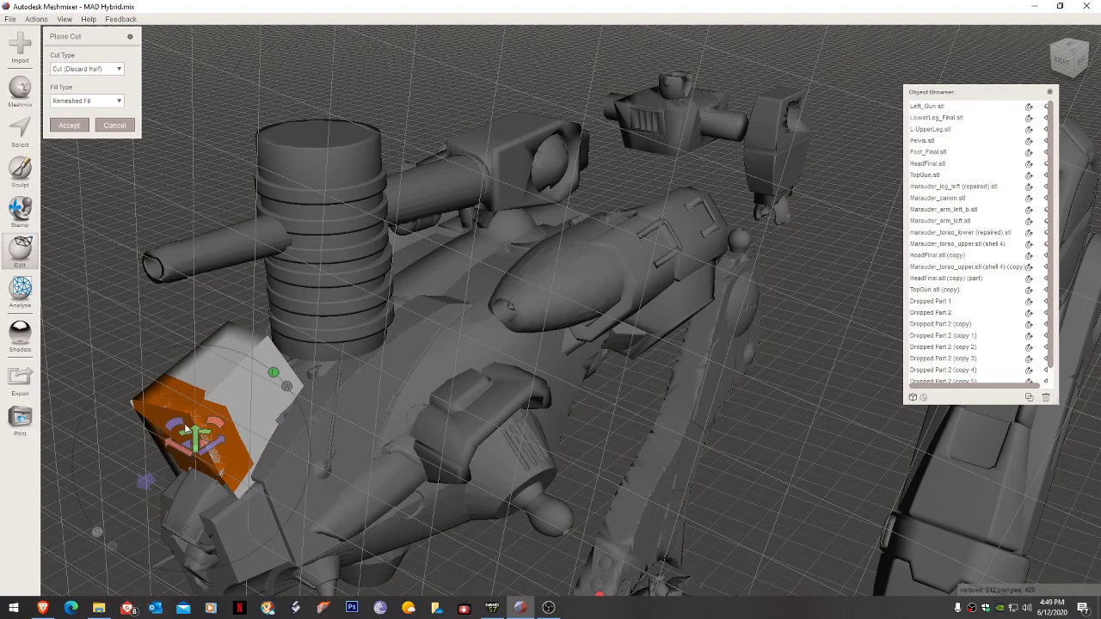
right_click_drag(176, 428, 161, 424)
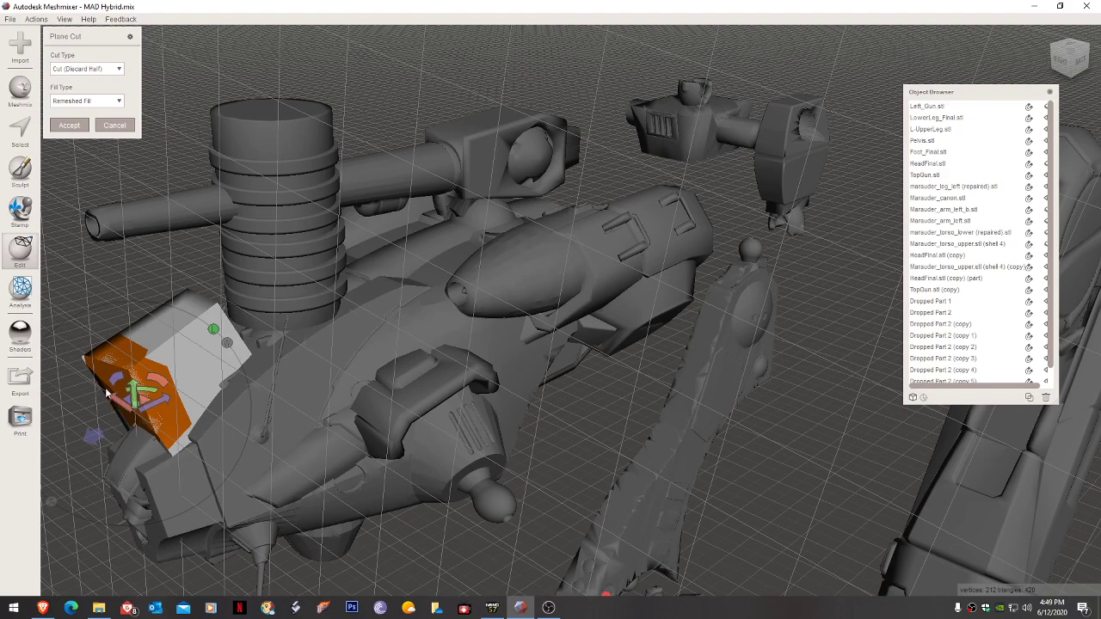
left_click_drag(149, 378, 141, 444)
right_click_drag(153, 434, 215, 378)
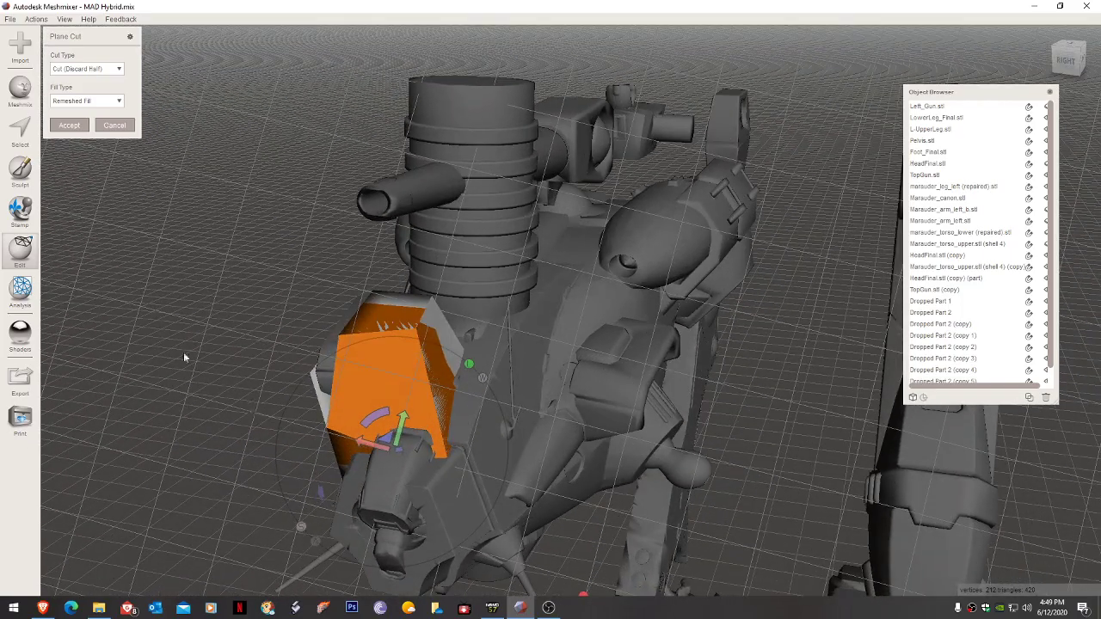
left_click(69, 124)
Mirror the trimmed block across a vertical plane shifted outward from its inner edge, forming a wider symmetric piece in front of the ringed cylinder.
mouse_move(252, 206)
right_mouse_down()
mouse_move(281, 194)
mouse_move(270, 194)
right_mouse_up()
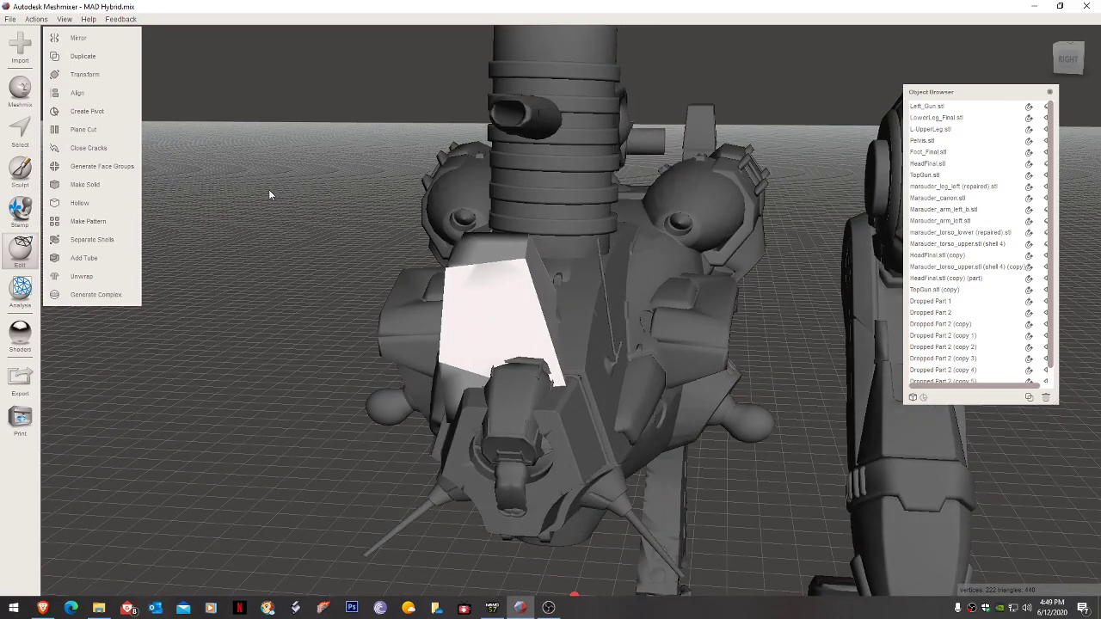
right_click_drag(434, 275, 445, 276)
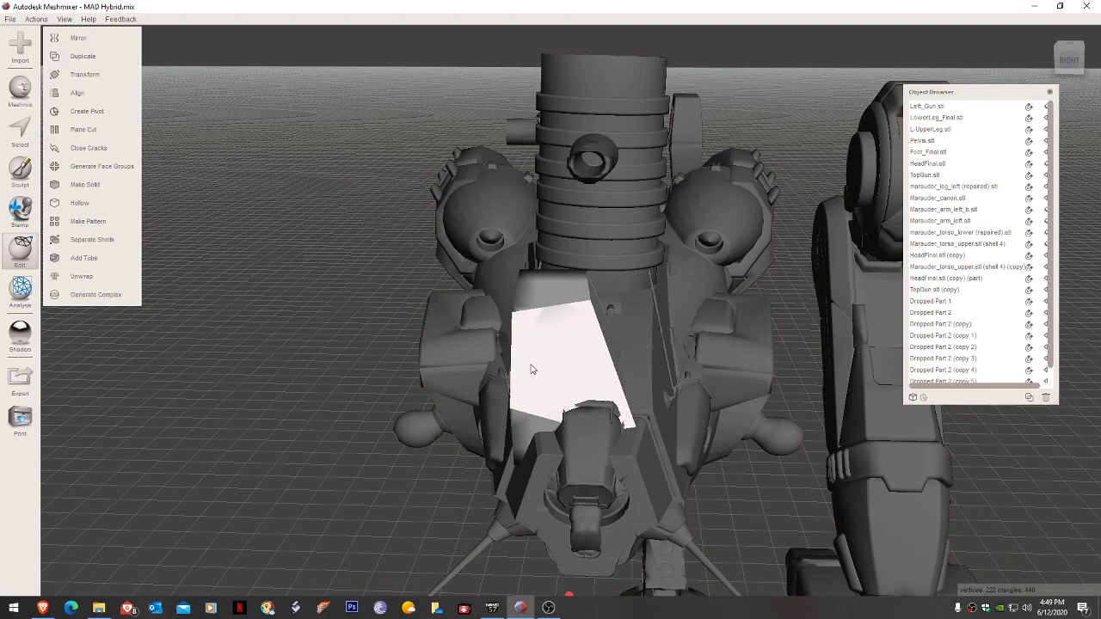
left_click(90, 38)
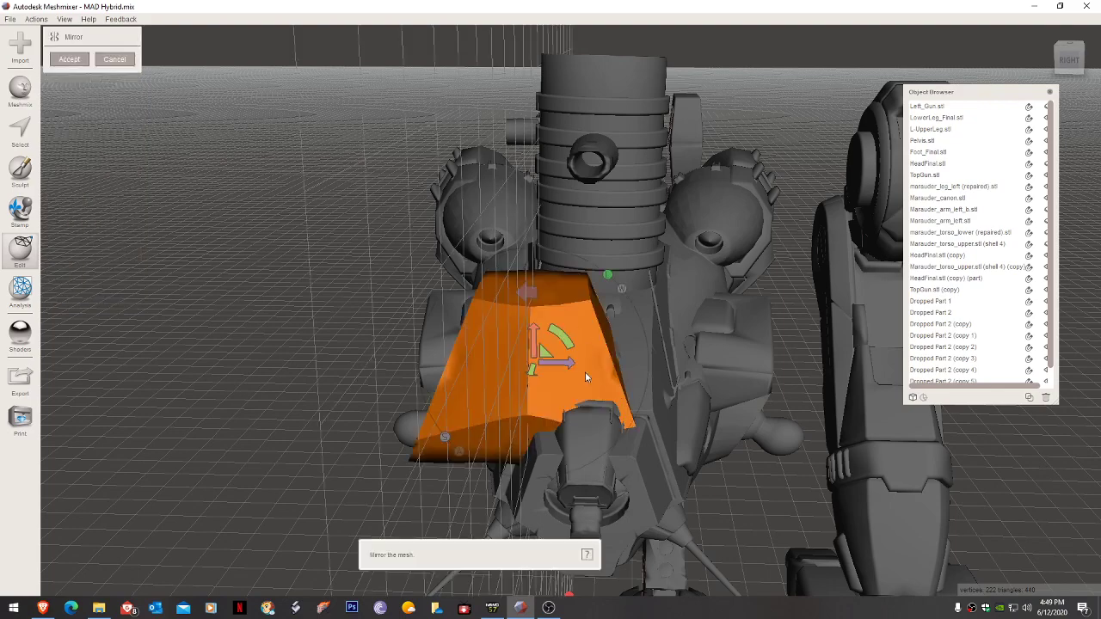
mouse_move(564, 368)
left_mouse_down()
mouse_move(538, 363)
mouse_move(605, 364)
mouse_move(552, 363)
left_mouse_up()
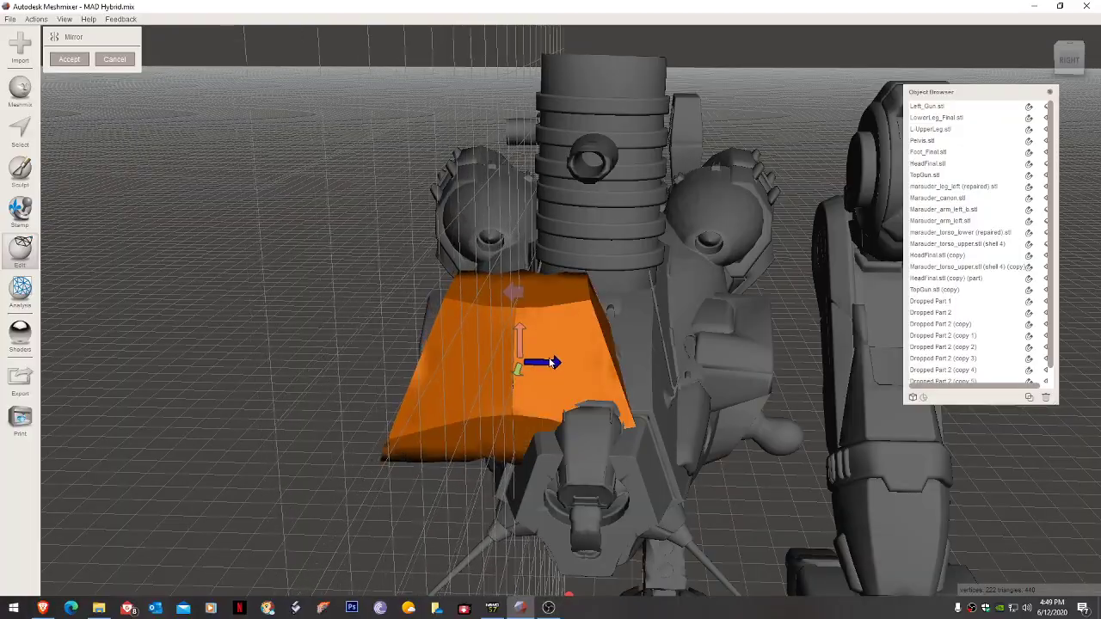
right_click_drag(551, 363, 518, 383)
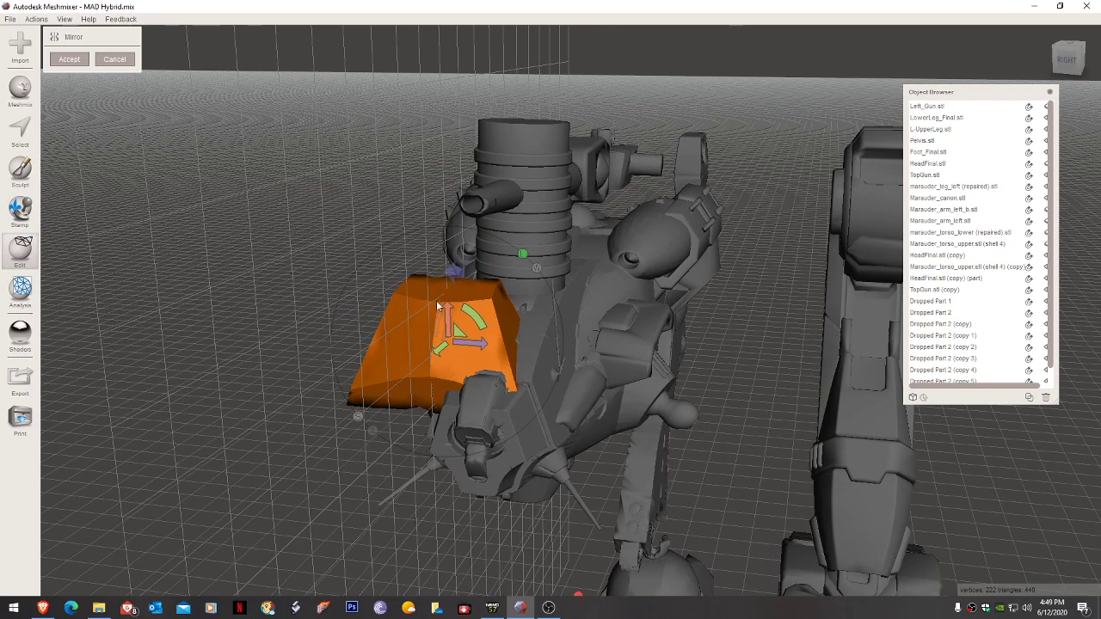
left_click(69, 59)
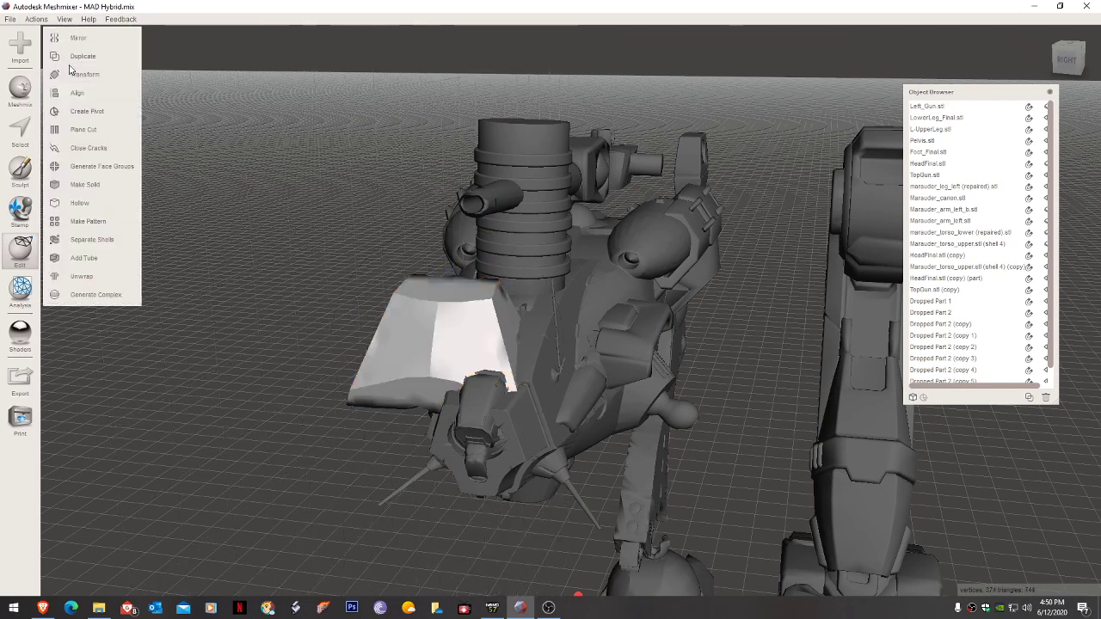
Delete the mirrored block from the upper torso.
right_click_drag(421, 201, 454, 197)
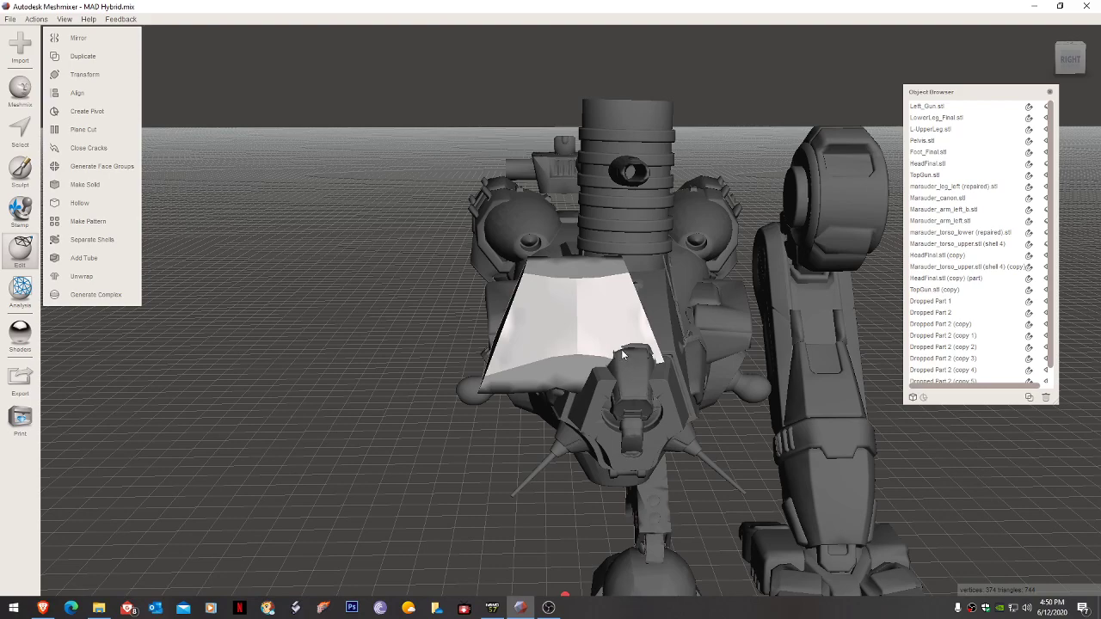
right_click_drag(623, 353, 579, 371)
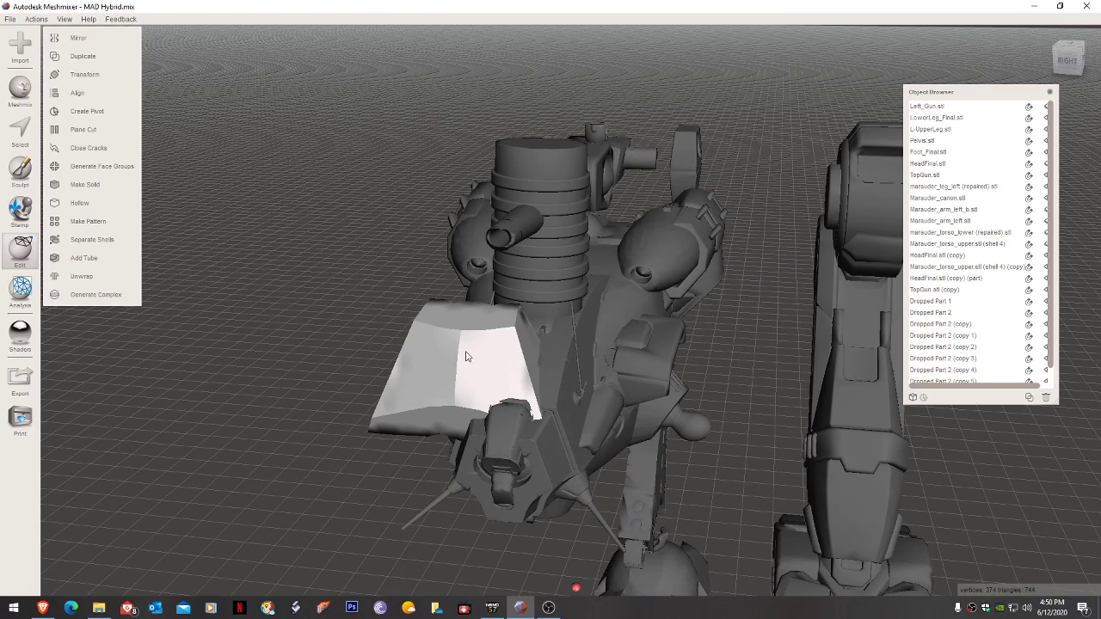
scroll(451, 371, "up", 2)
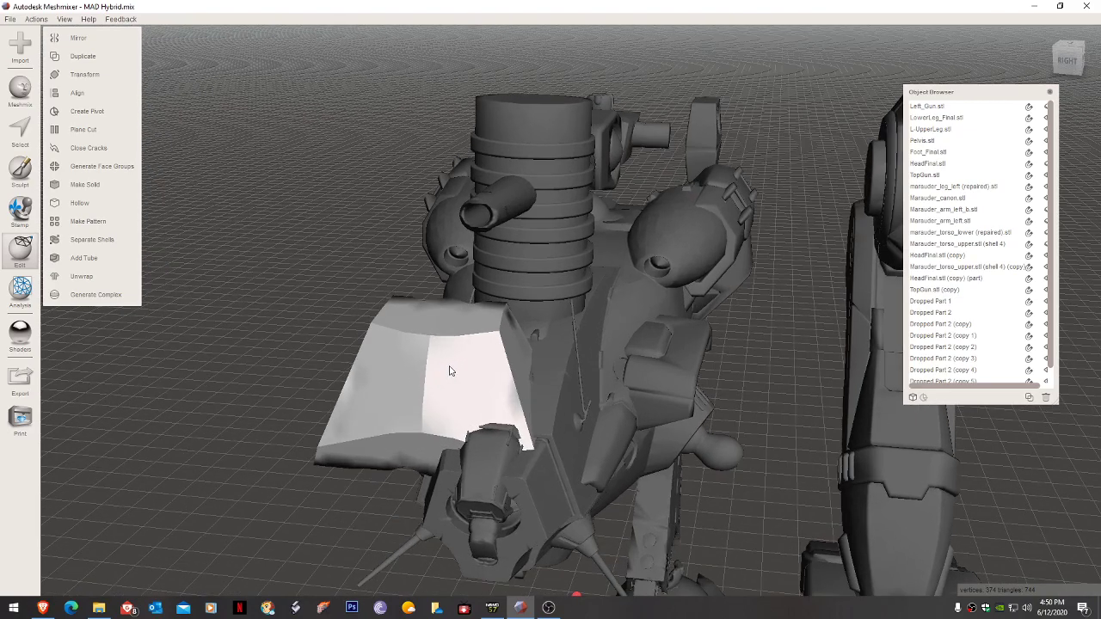
right_click_drag(449, 370, 431, 383)
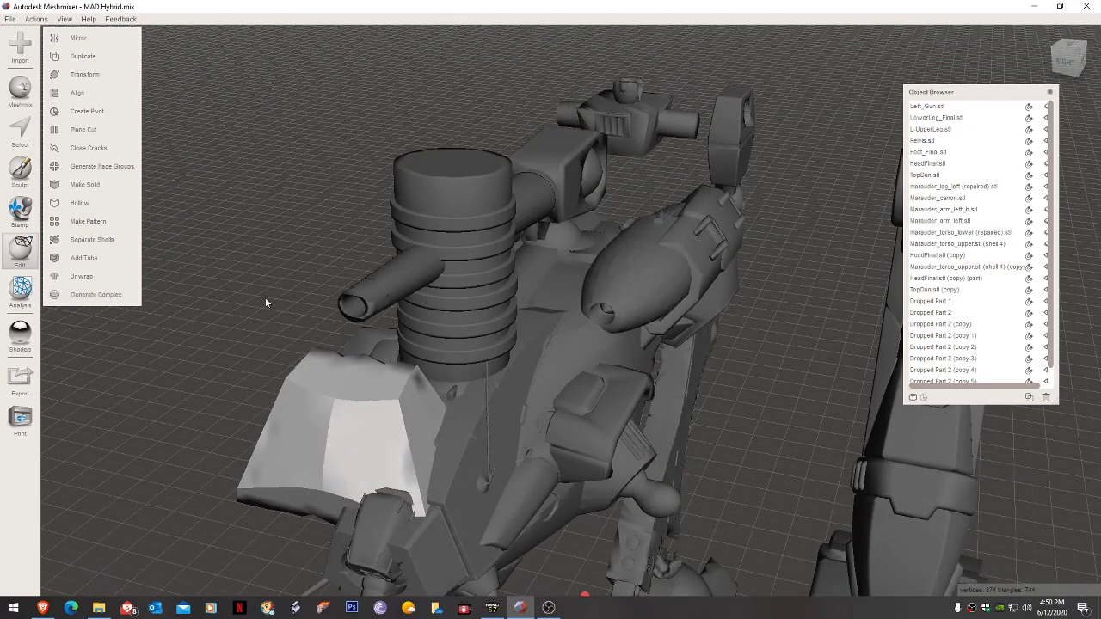
key("Delete")
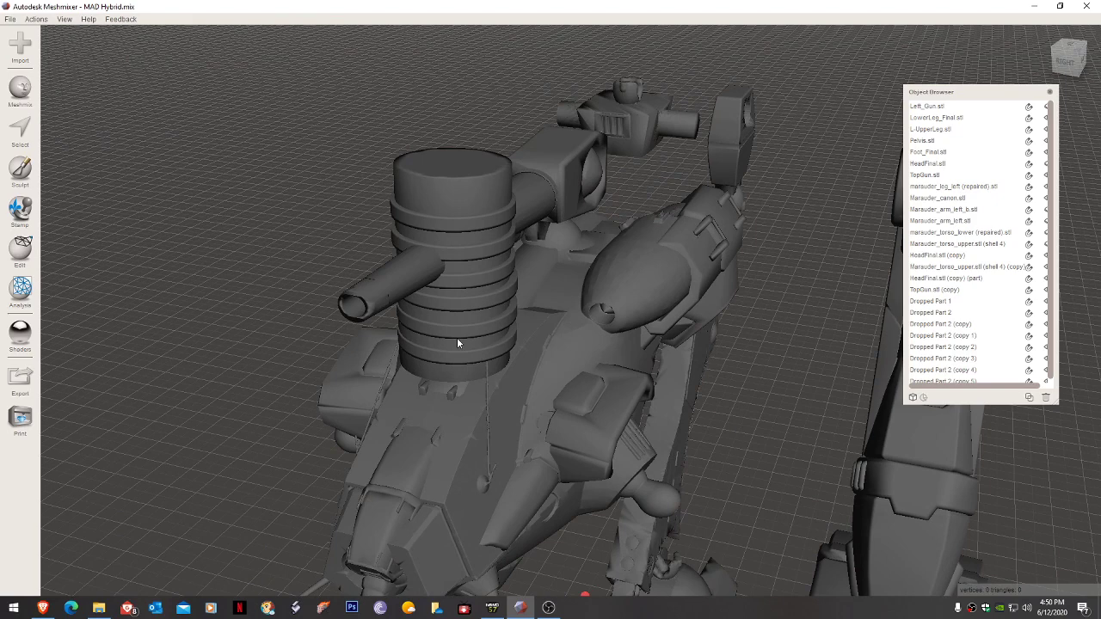
Delete the inner cylinder and all of its rings from the top of the torso, keeping the top gun and its ball mount.
left_click(465, 219)
key("Delete")
left_click(464, 201)
key("Delete")
left_click(469, 245)
key("Delete")
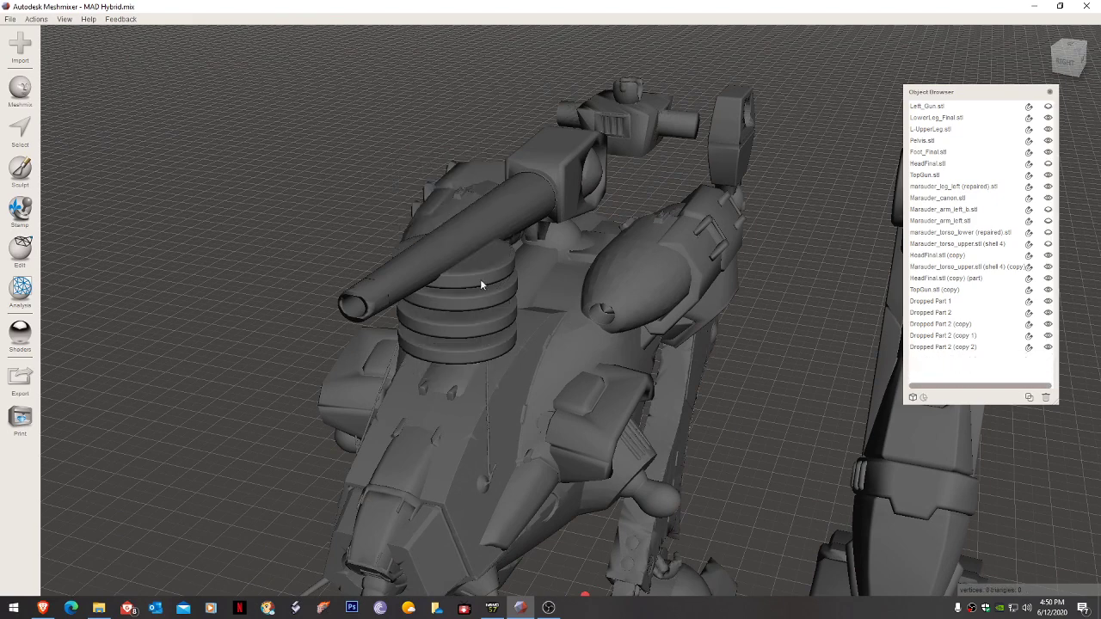
left_click(480, 277)
key("Delete")
left_click(478, 293)
key("Delete")
left_click(476, 318)
key("Delete")
left_click(478, 333)
key("Delete")
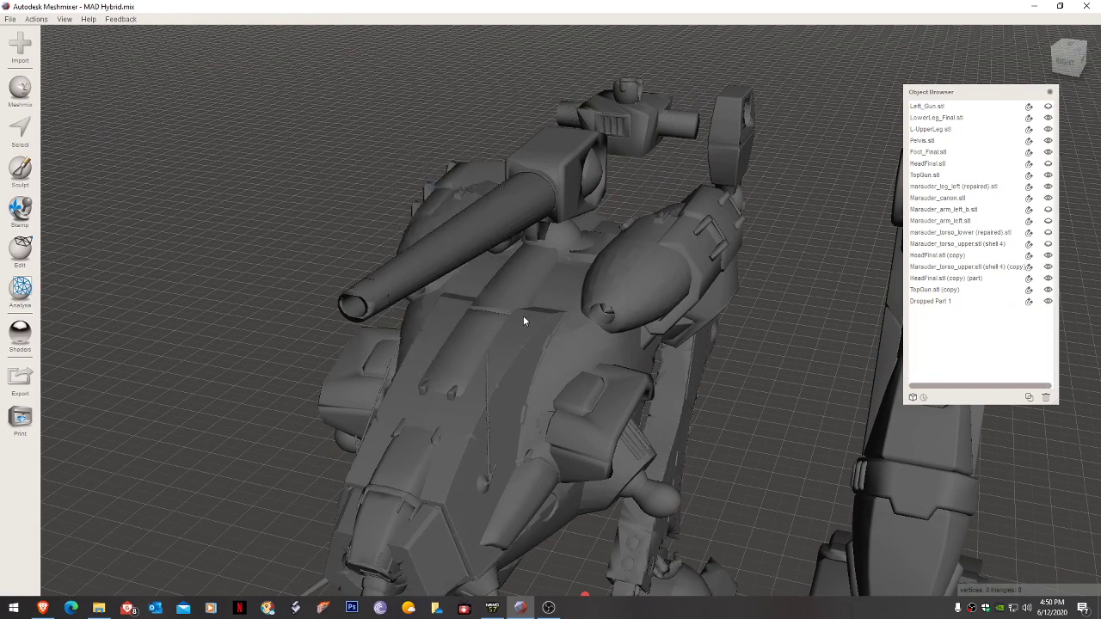
Examine the cleaned-up torso and top gun from the front and side to judge the hybrid's proportions.
scroll(541, 299, "down", 7)
right_click_drag(536, 302, 513, 331)
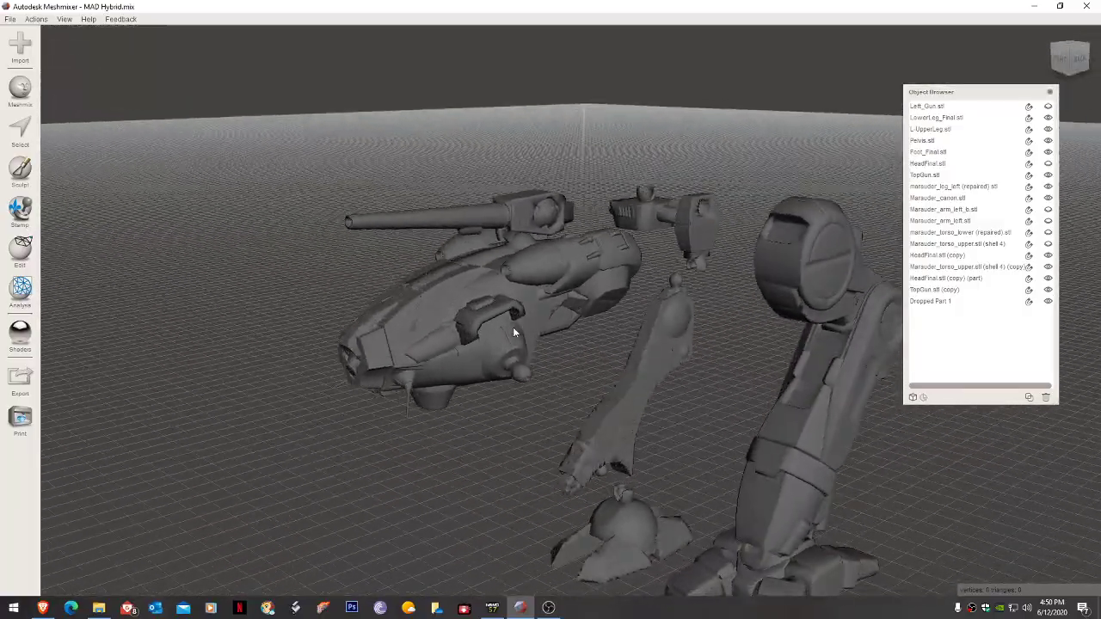
right_click_drag(582, 278, 625, 258)
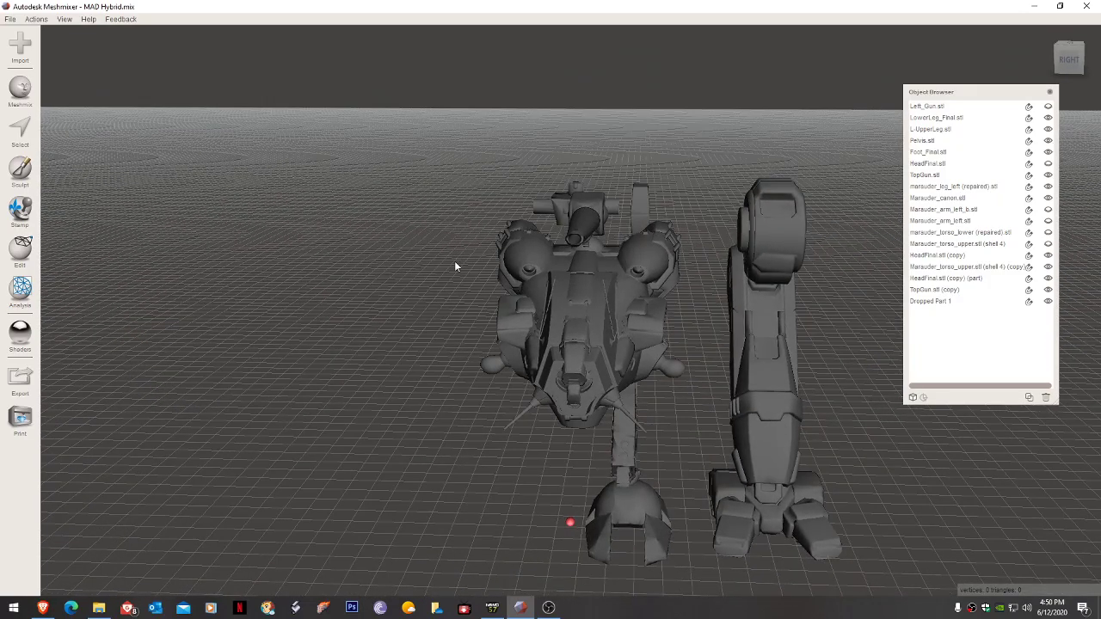
scroll(551, 265, "up", 5)
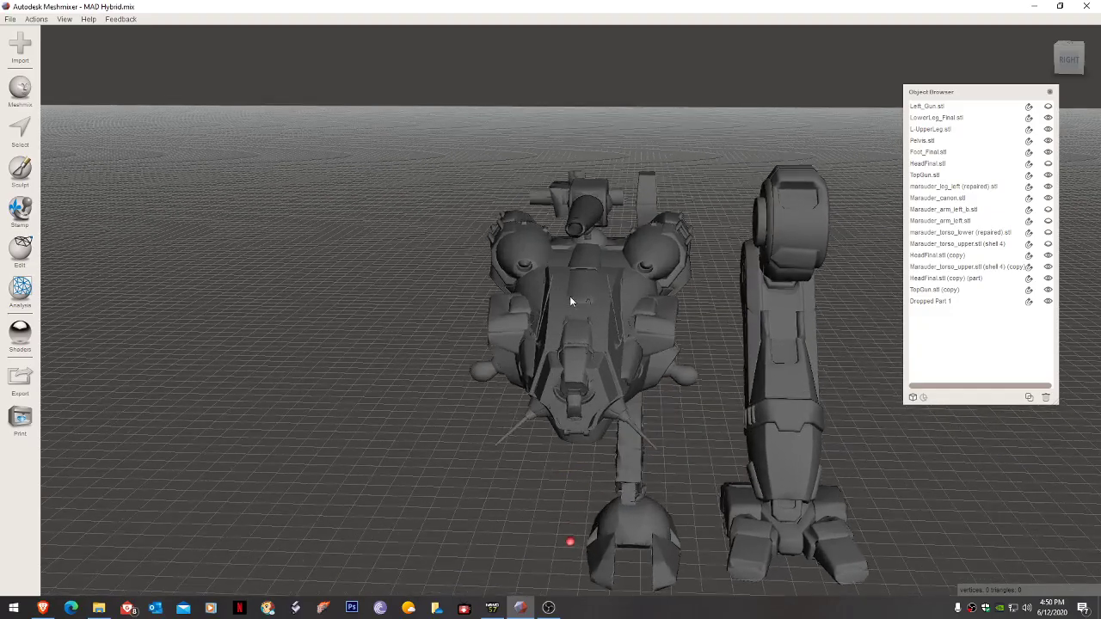
right_click_drag(576, 288, 488, 298)
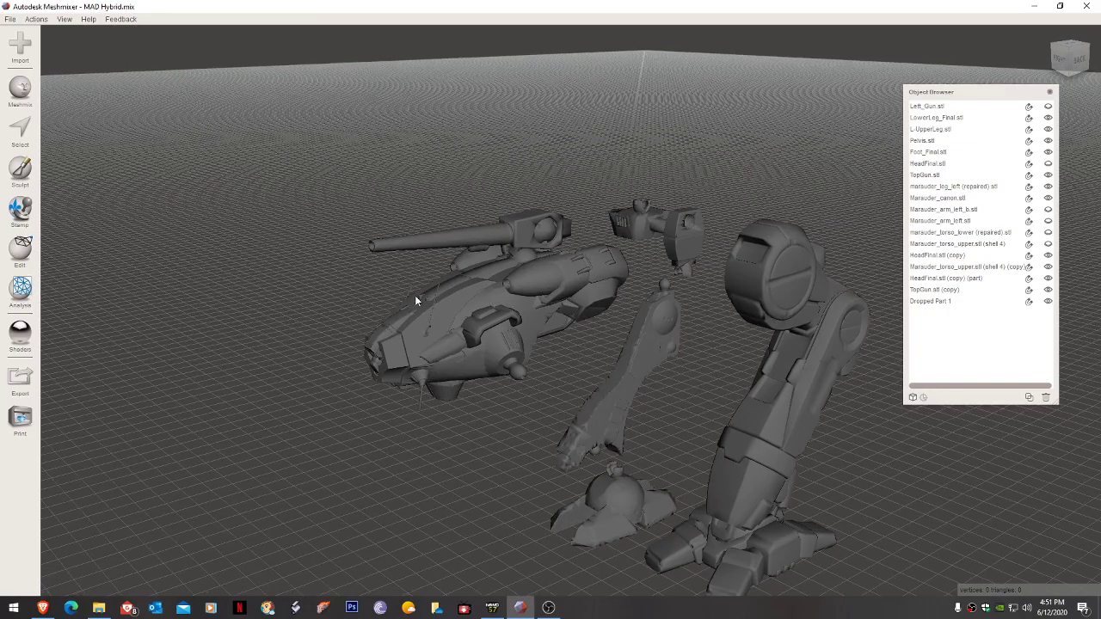
right_click_drag(569, 272, 415, 271)
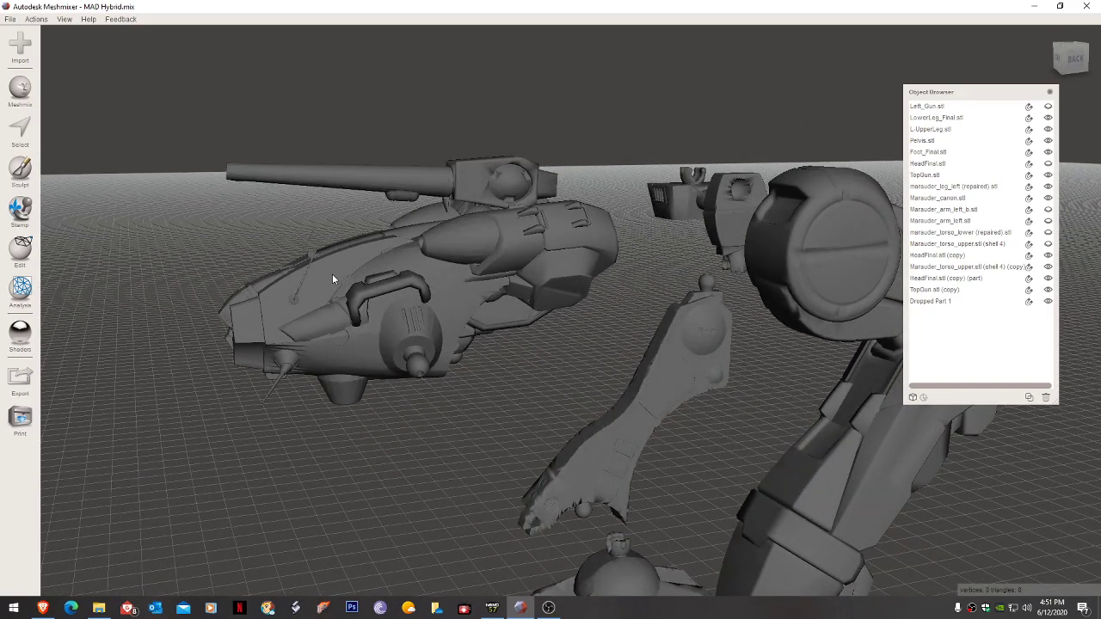
right_click_drag(333, 279, 375, 284)
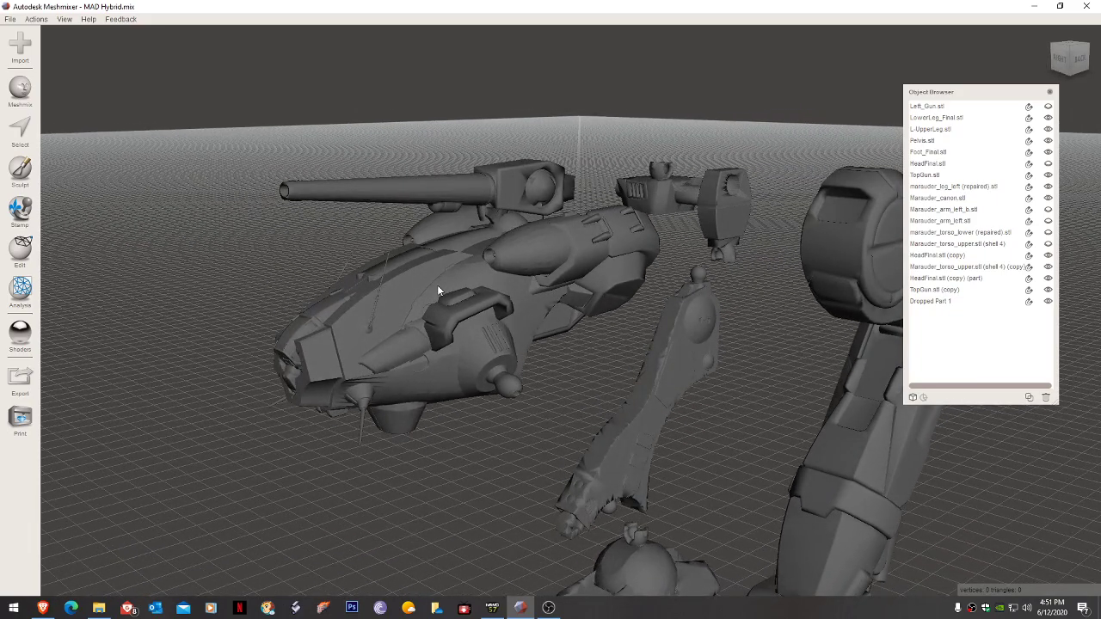
mouse_move(523, 282)
right_mouse_down()
mouse_move(532, 277)
mouse_move(516, 290)
right_mouse_up()
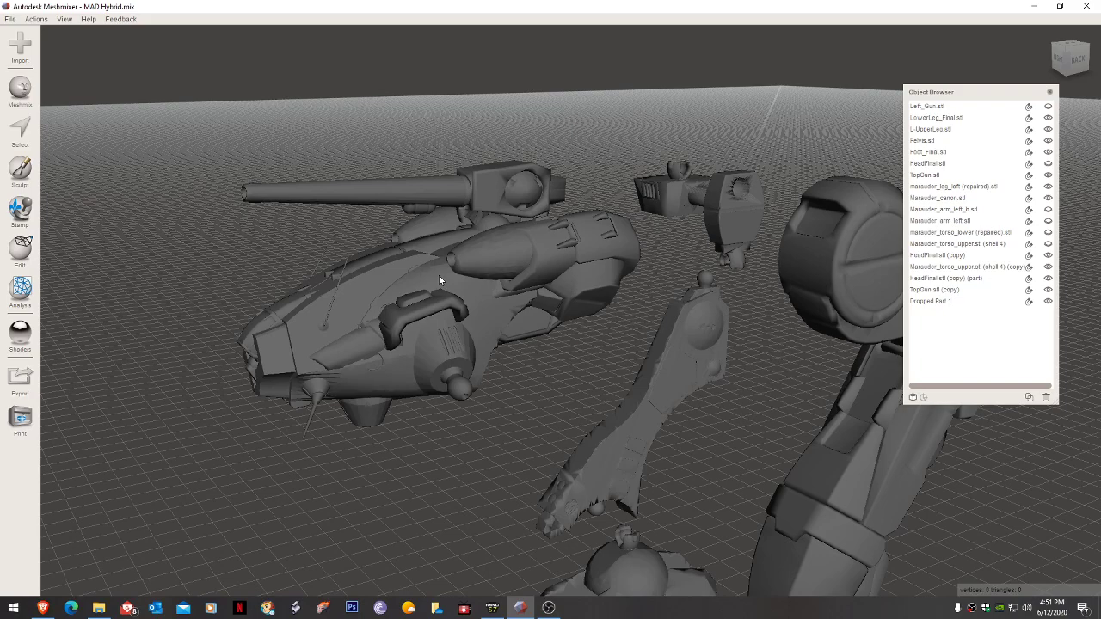
scroll(437, 273, "down", 5)
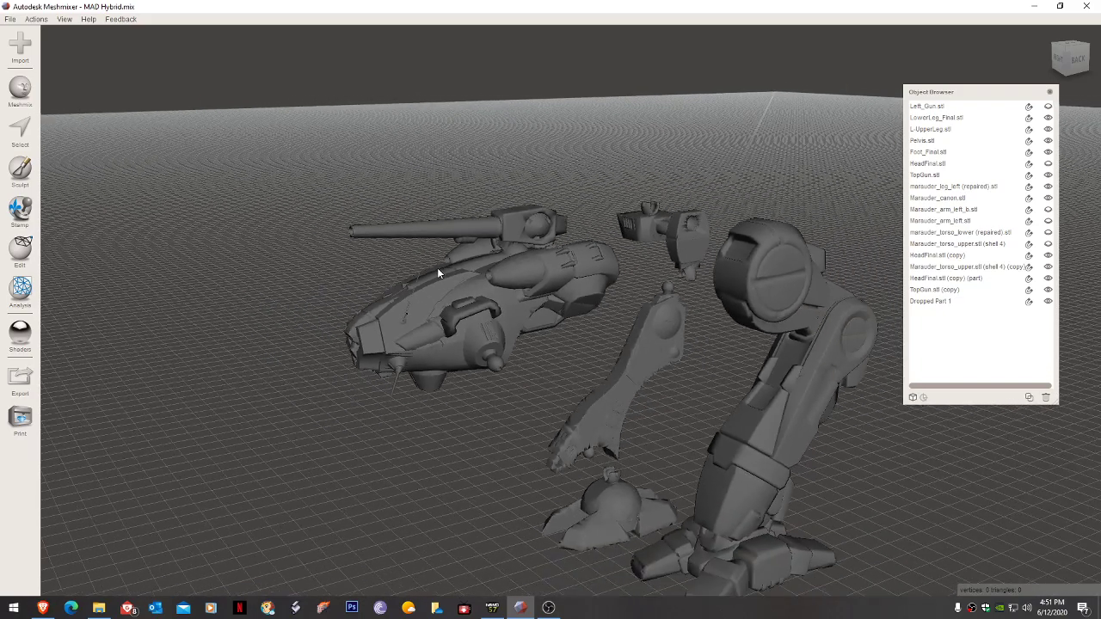
Compare the large Marauder leg and the Foot_Final.stl foot with the torso from both sides.
left_click(749, 463)
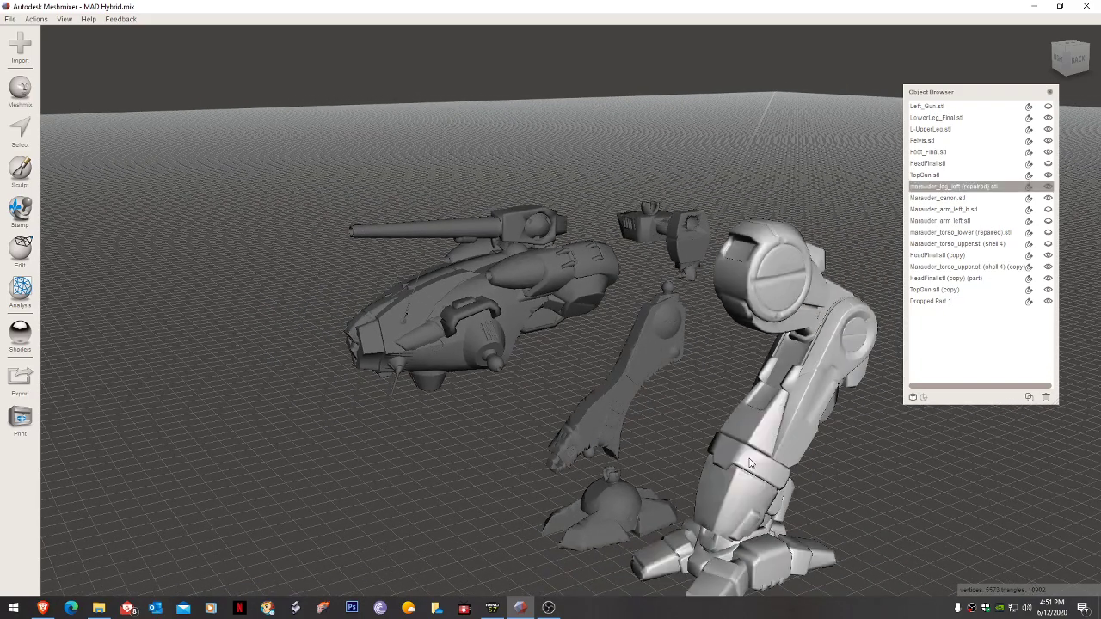
right_click_drag(749, 464, 731, 454)
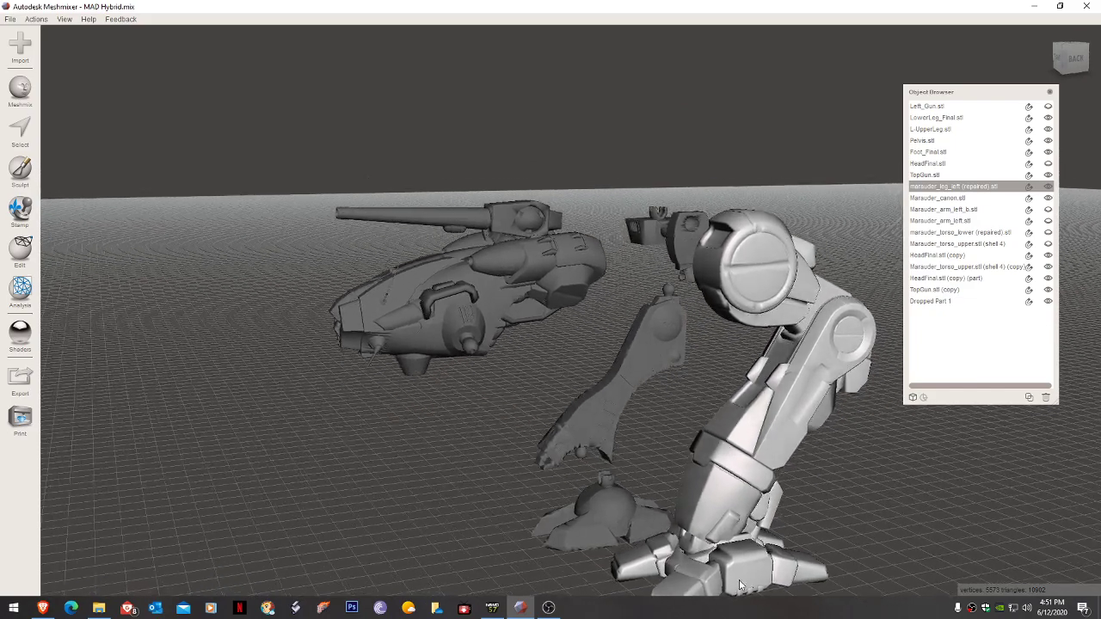
left_click(603, 510)
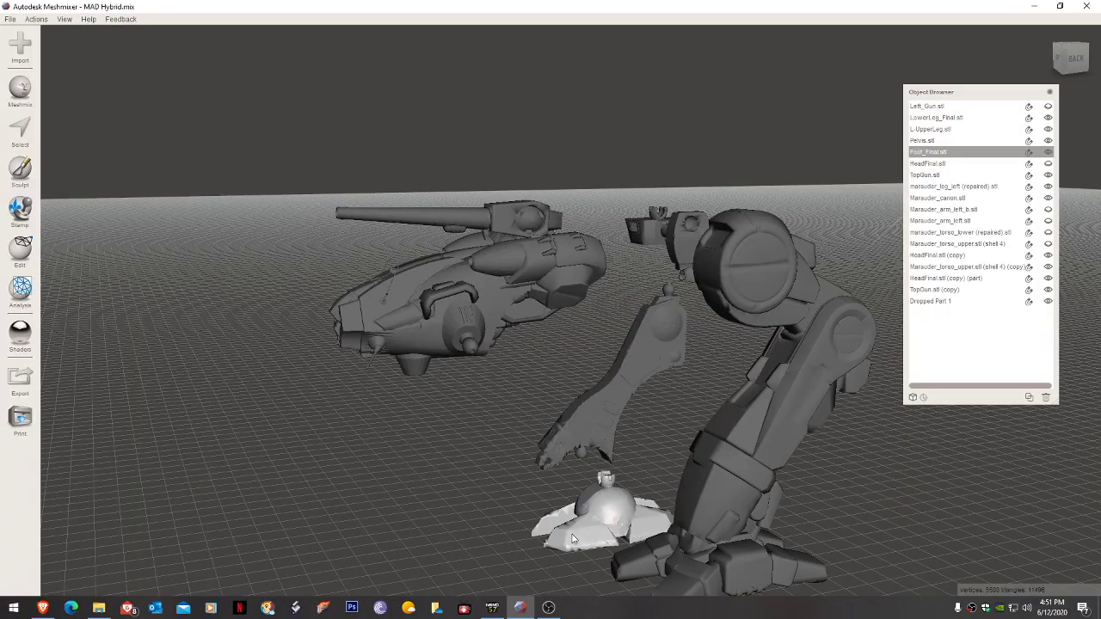
right_click_drag(545, 433, 796, 397)
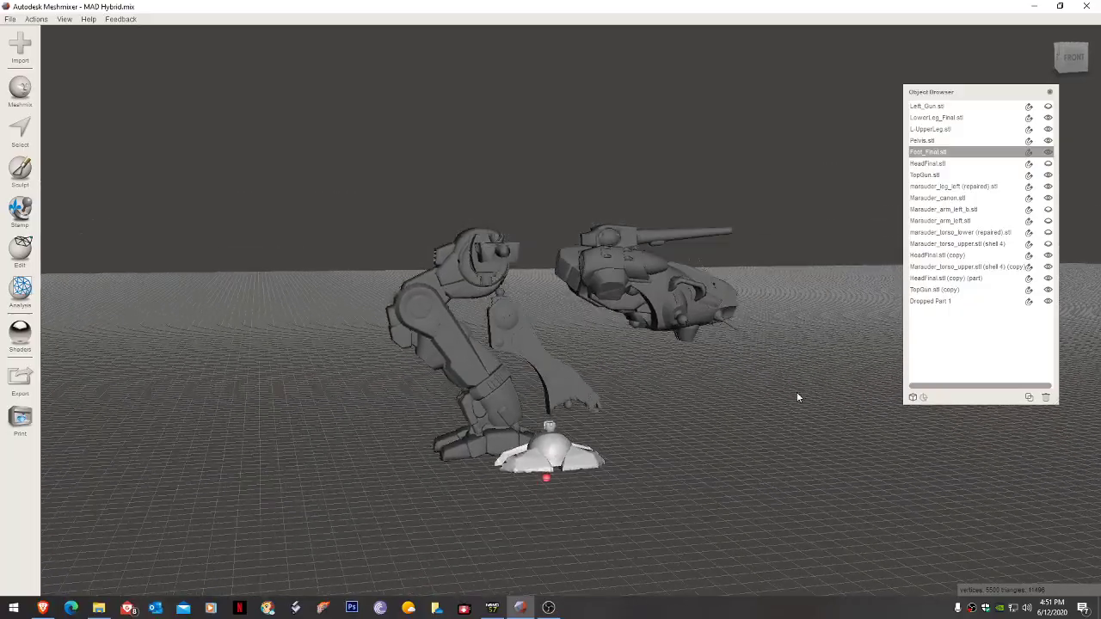
right_click_drag(693, 325, 400, 342)
scroll(402, 339, "up", 10)
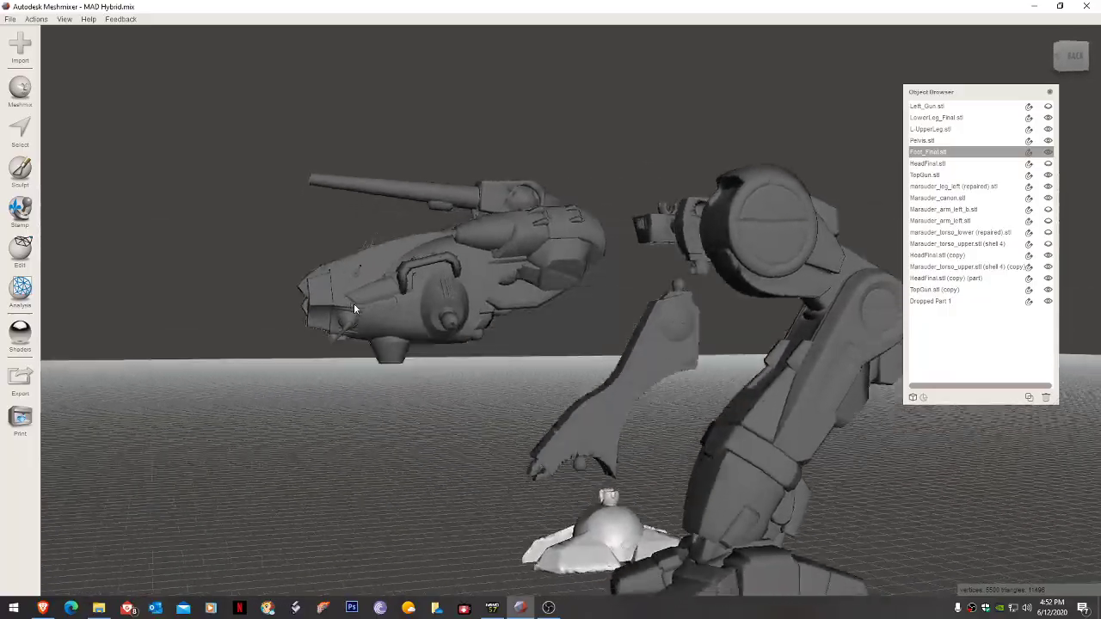
Stretch the top gun's barrel along its length to about 63.3 mm, apply the transform and save the scene.
right_click_drag(353, 307, 366, 329)
left_click(382, 204)
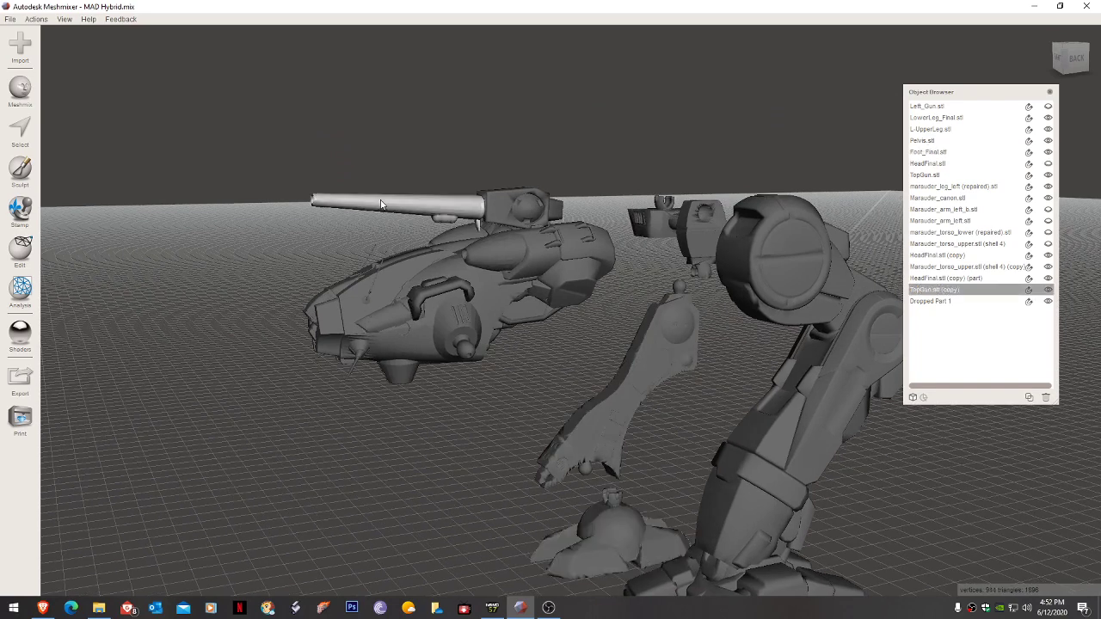
key("t")
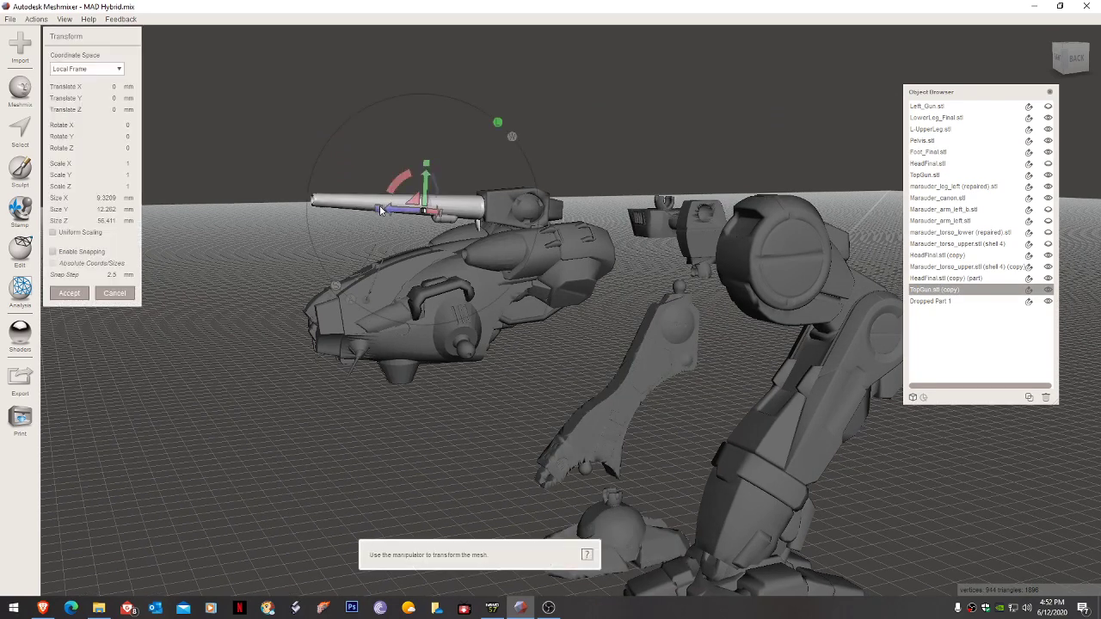
mouse_move(381, 207)
left_mouse_down()
mouse_move(347, 205)
mouse_move(394, 211)
left_mouse_up()
right_click_drag(423, 237, 414, 246)
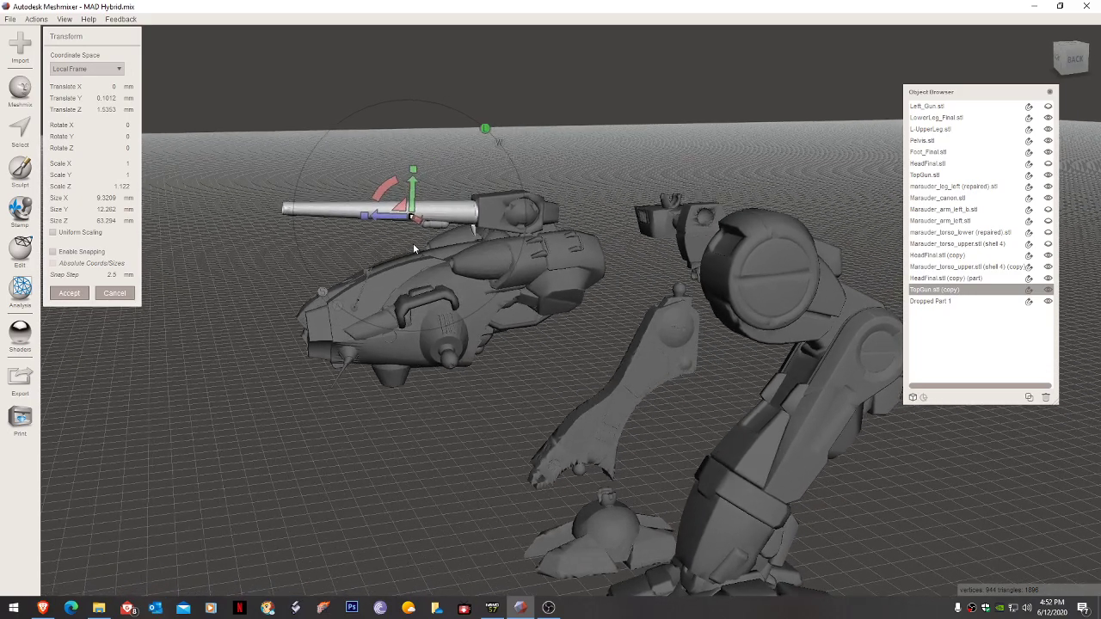
left_click(69, 293)
right_click_drag(61, 298, 286, 301)
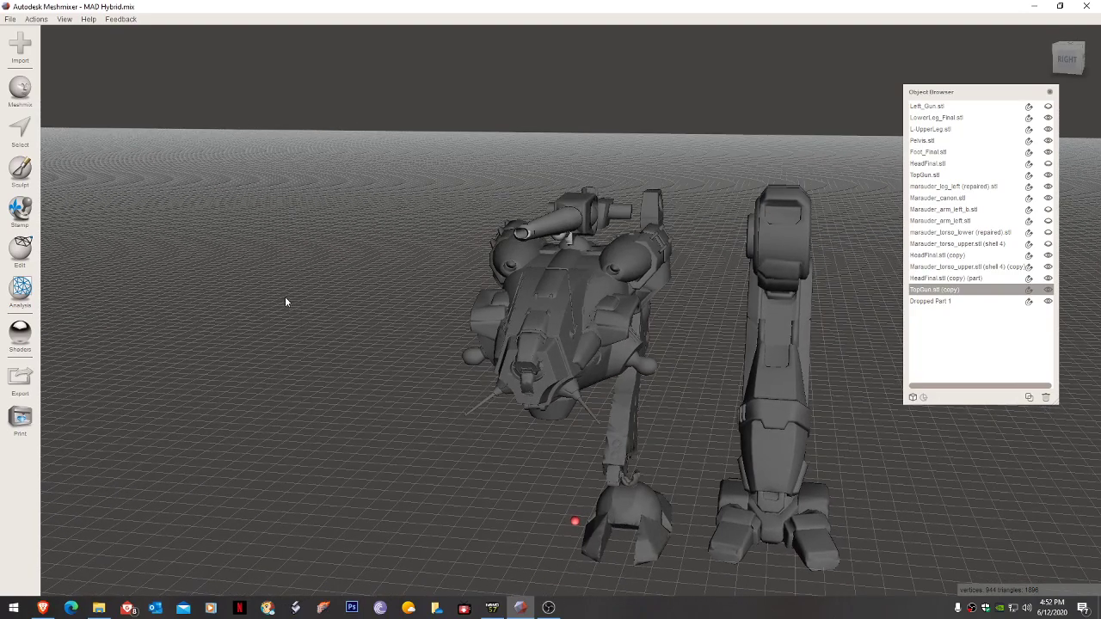
left_click(10, 19)
left_click(21, 45)
Examine the finished hybrid torso with the lengthened gun from the front, above and side.
right_click_drag(404, 235, 457, 249)
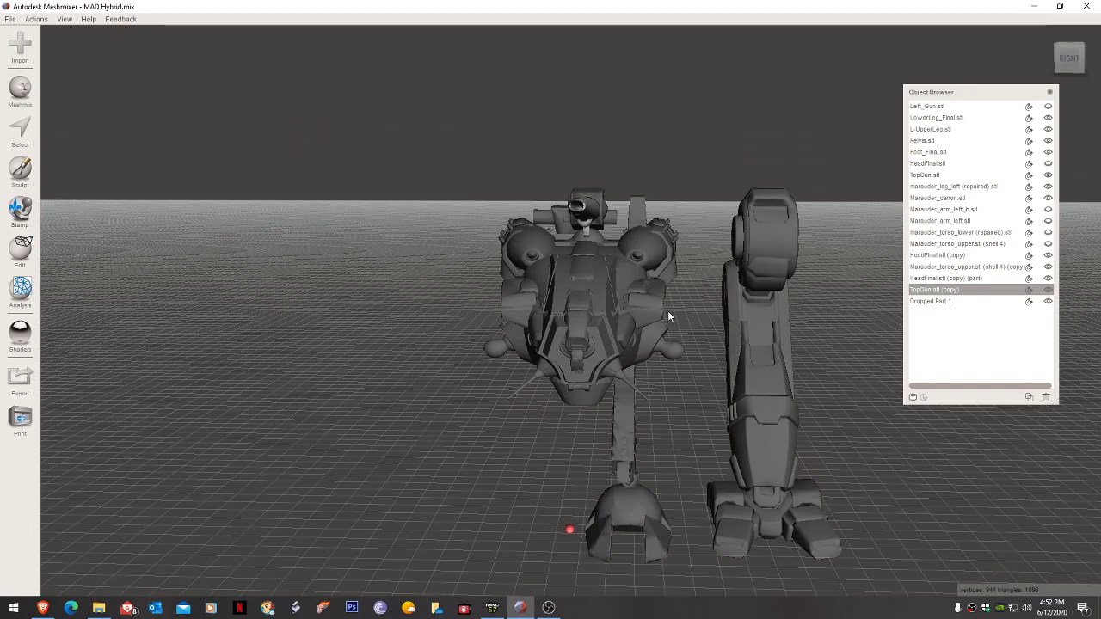
right_click_drag(669, 317, 651, 317)
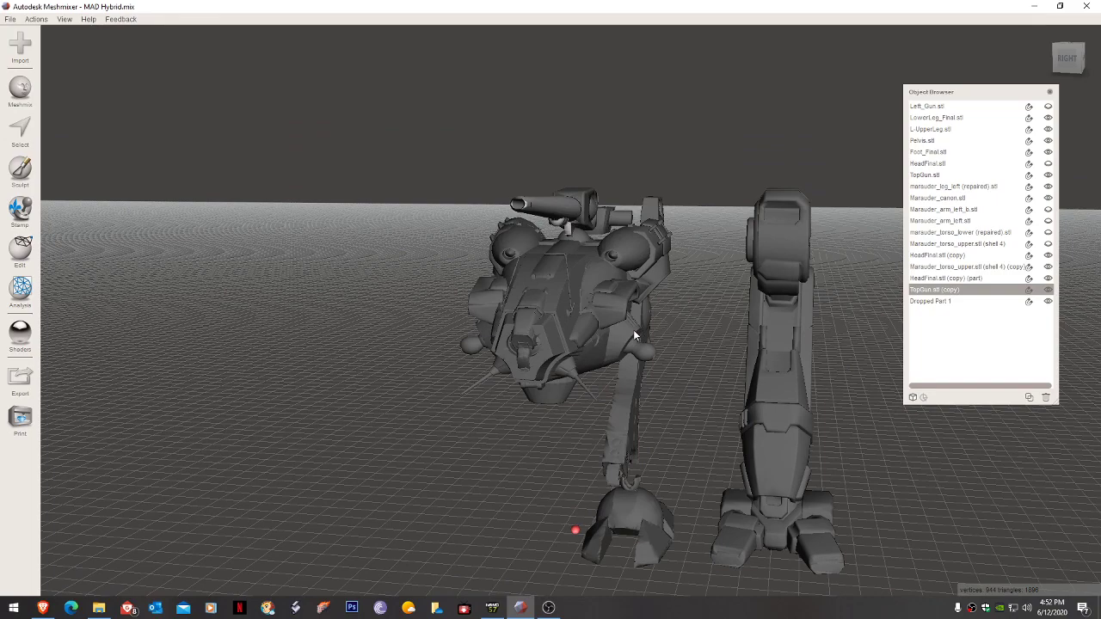
right_click_drag(564, 206, 533, 223)
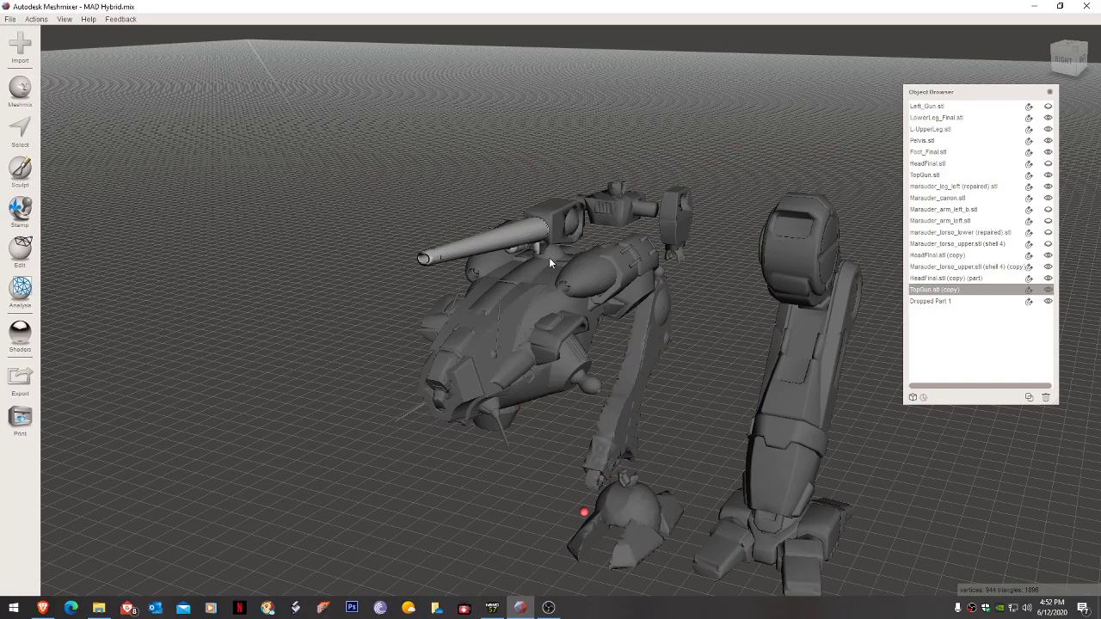
scroll(609, 353, "down", 5)
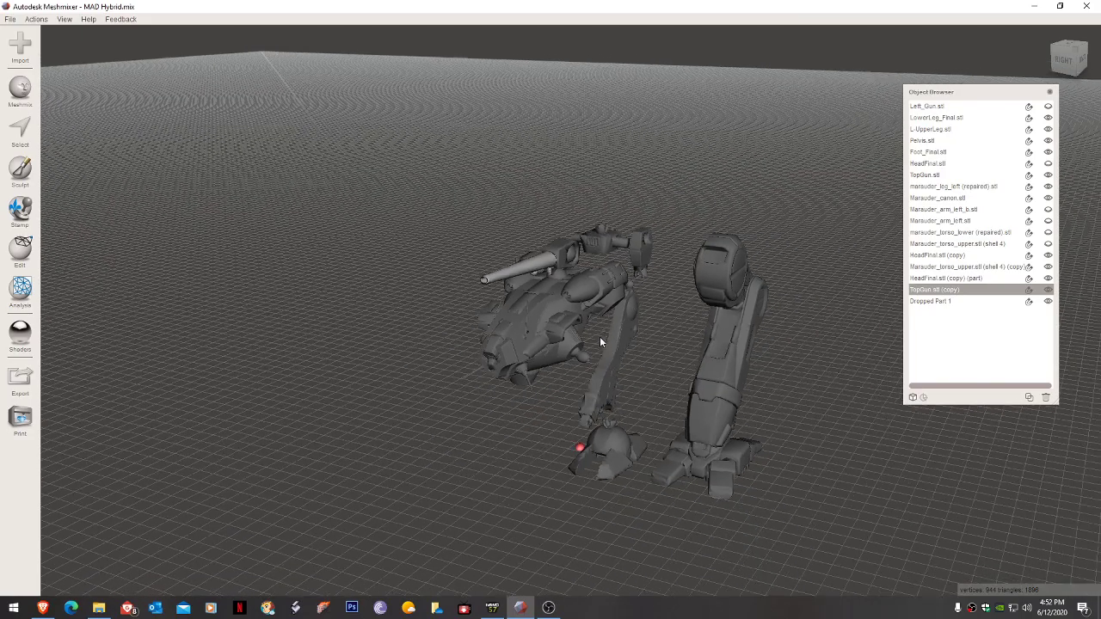
right_click_drag(599, 342, 531, 315)
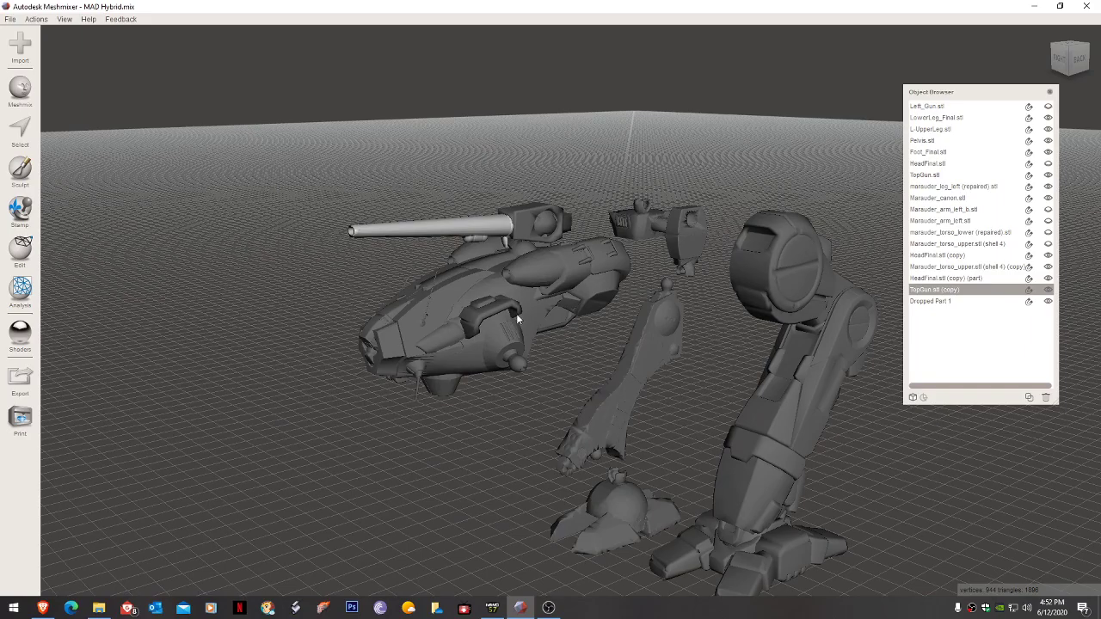
scroll(511, 350, "down", 2)
right_click_drag(511, 351, 561, 344)
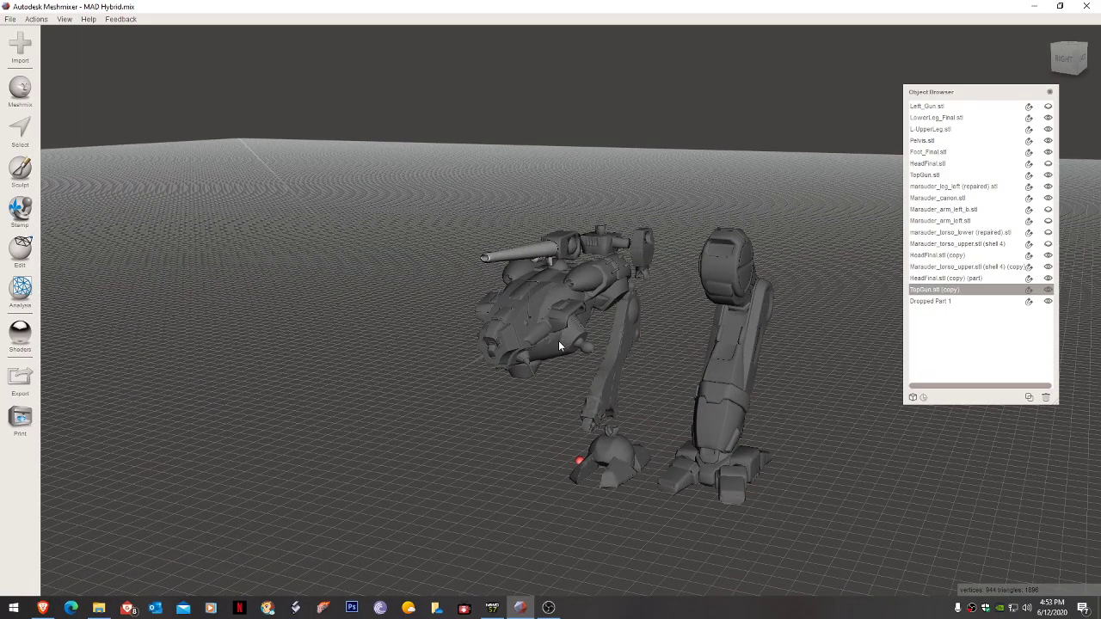
right_click_drag(558, 340, 519, 336)
scroll(515, 339, "up", 6)
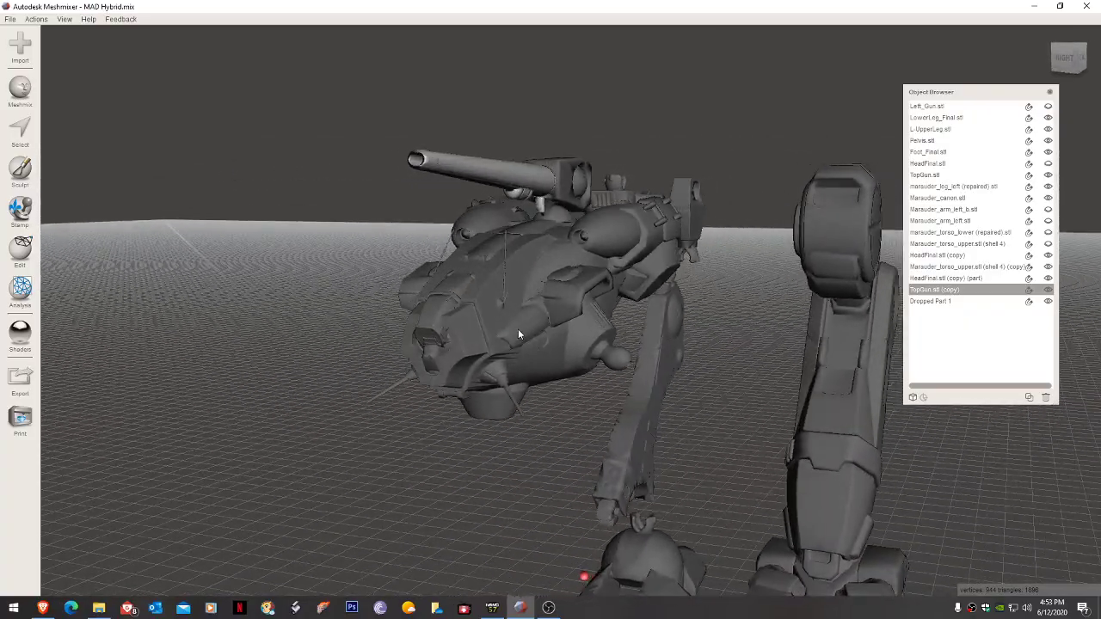
scroll(530, 358, "down", 4)
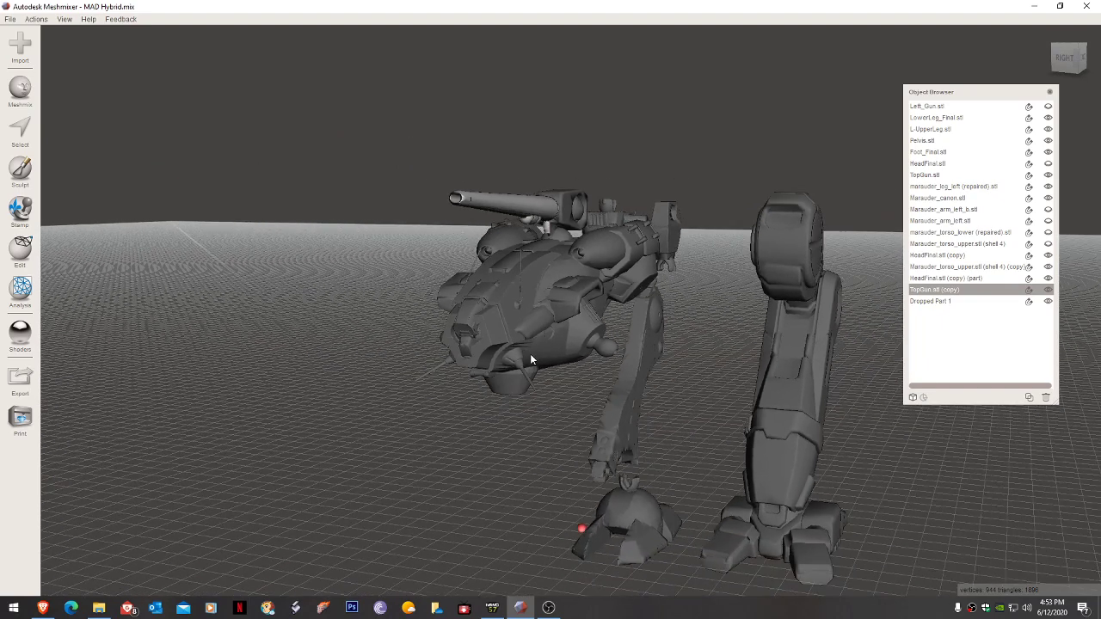
left_click(550, 609)
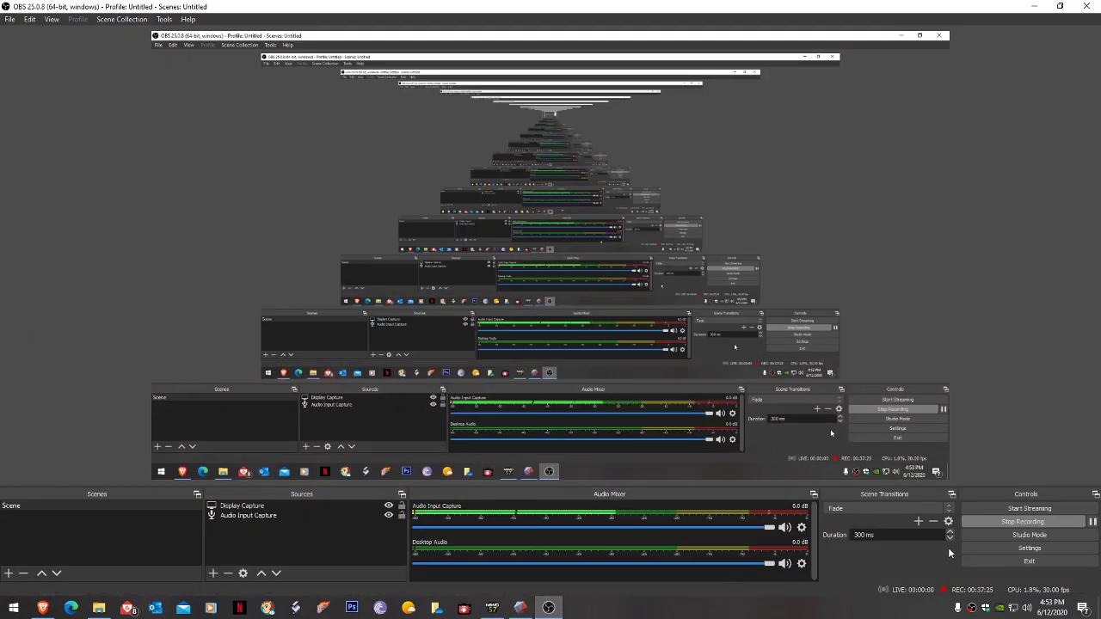